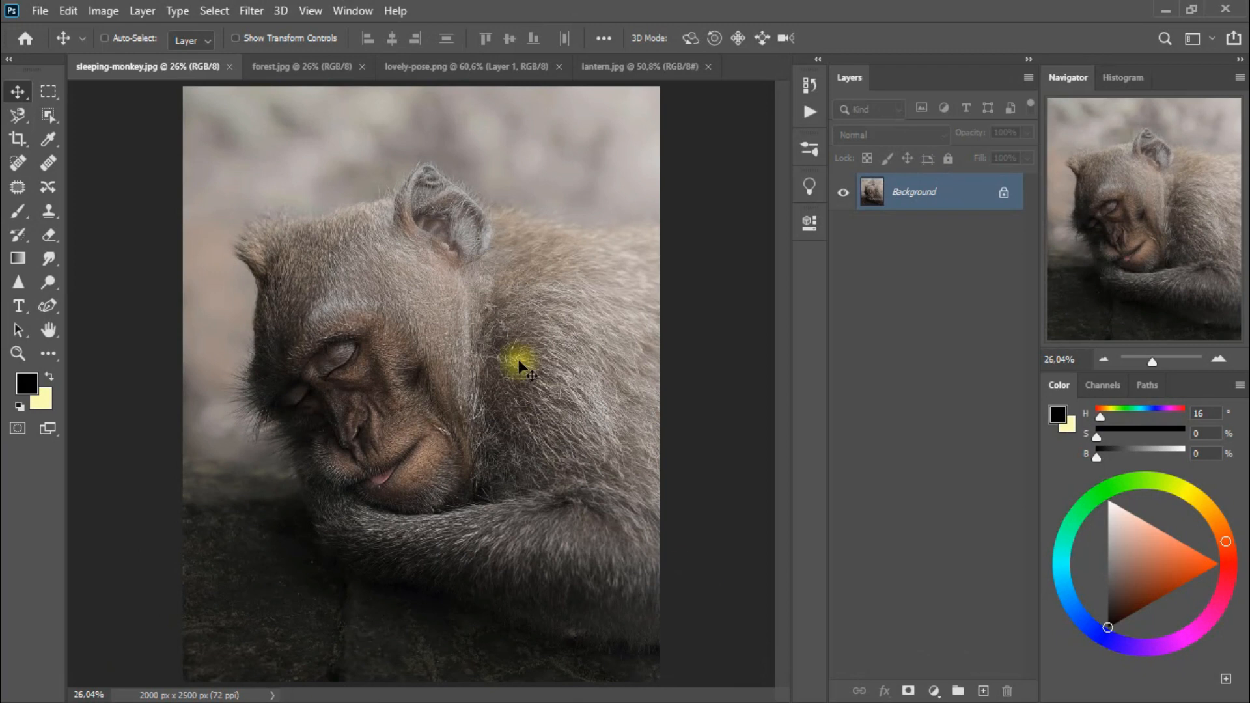
# - Copy the forest.jpg image into the sleeping-monkey.jpg document as a new layer covering the canvas, and close forest.jpg
pyautogui.click(291, 65)
pyautogui.moveTo(385, 314); pyautogui.dragTo(427, 385)
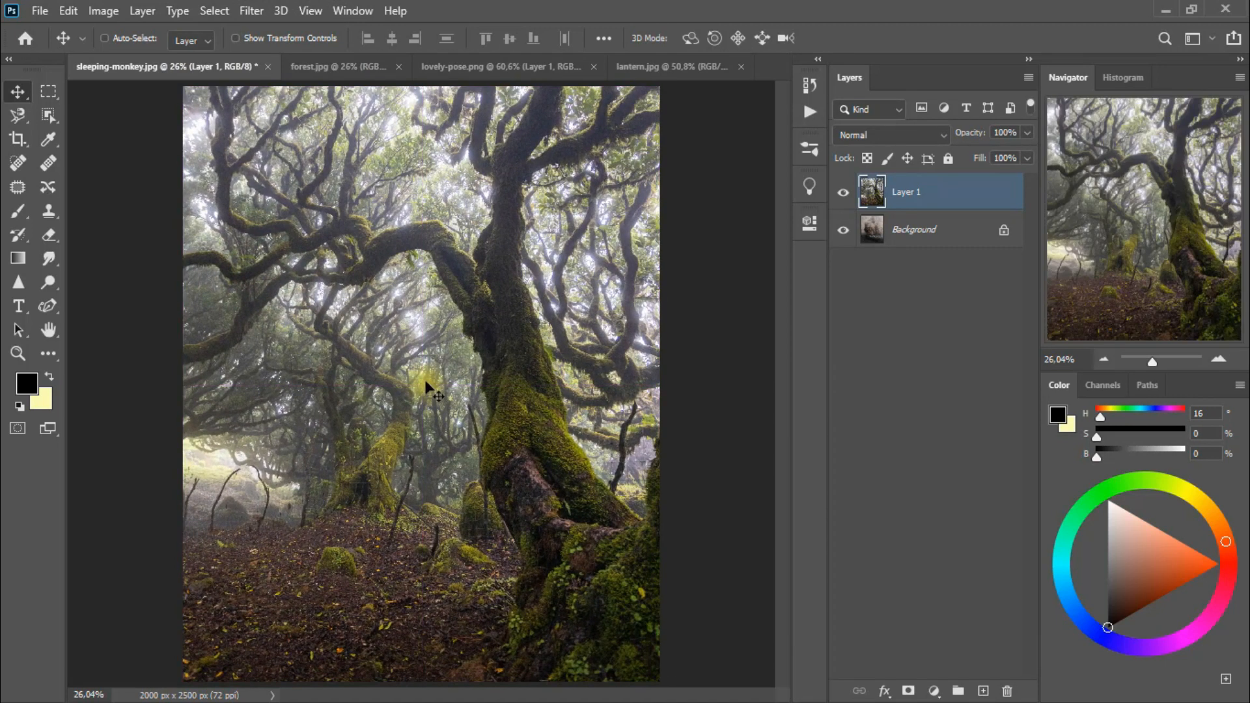
pyautogui.click(346, 71)
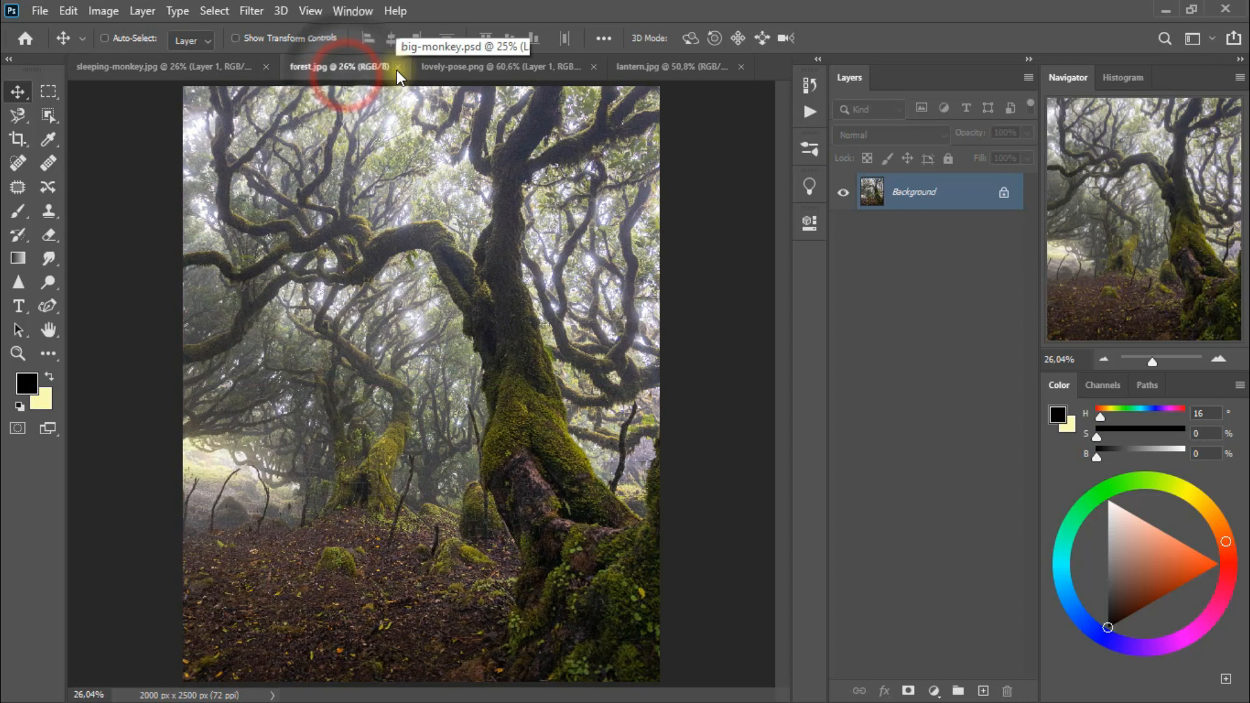
pyautogui.click(396, 67)
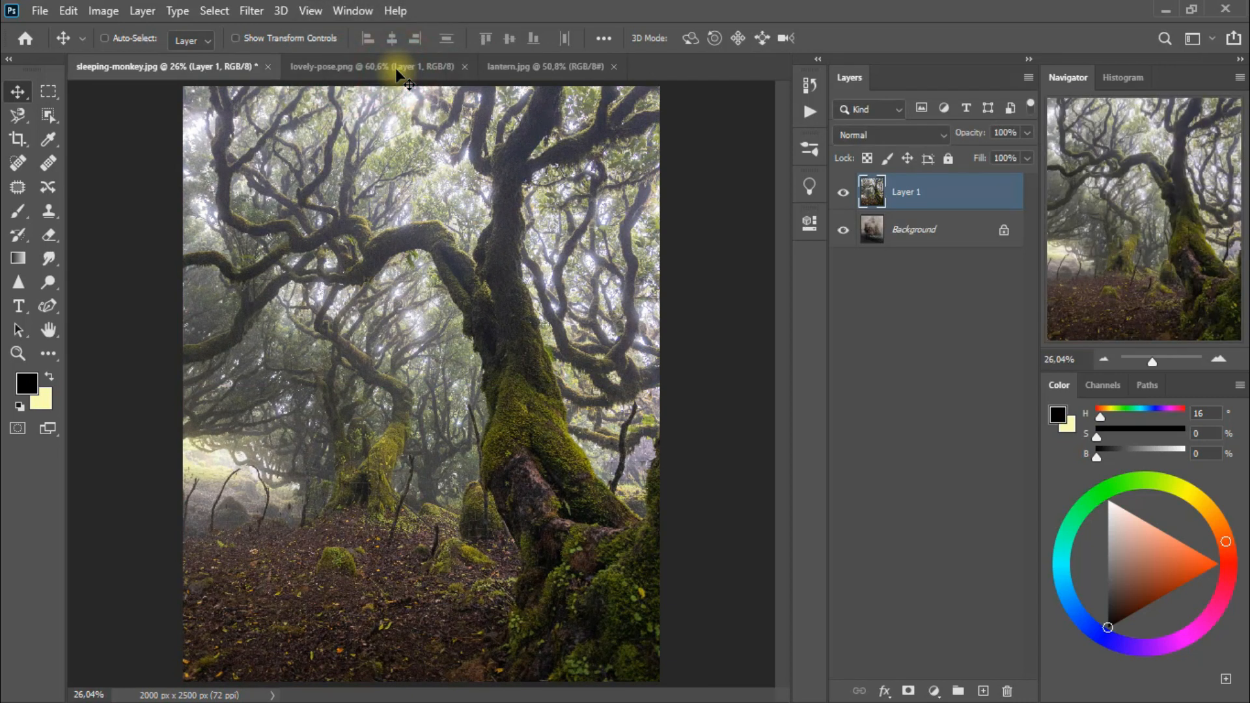
# - Add a layer mask to the forest layer and lower the layer's opacity to 40%
pyautogui.click(909, 690)
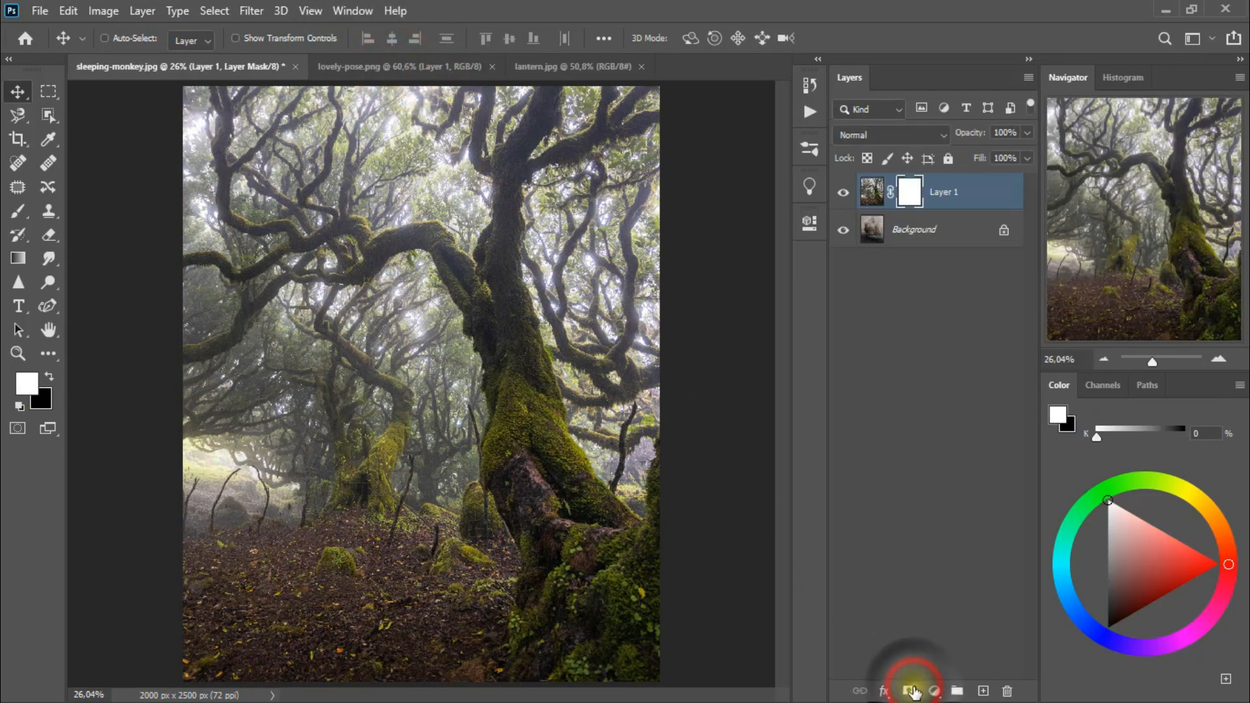
pyautogui.moveTo(1026, 133)
pyautogui.mouseDown()
pyautogui.moveTo(1022, 151)
pyautogui.moveTo(975, 155)
pyautogui.mouseUp()
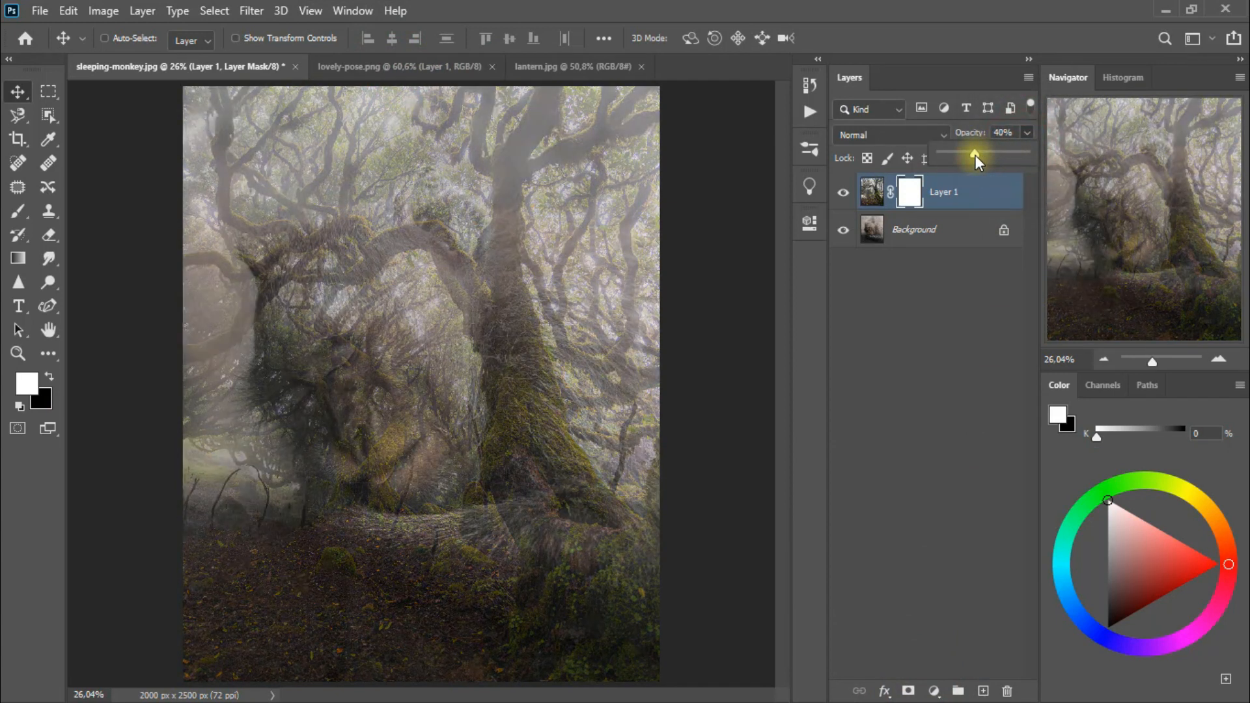
# - Erase the forest layer's mask over the monkey's face, head and body using a 250 px Eraser at 26% opacity
pyautogui.click(50, 236)
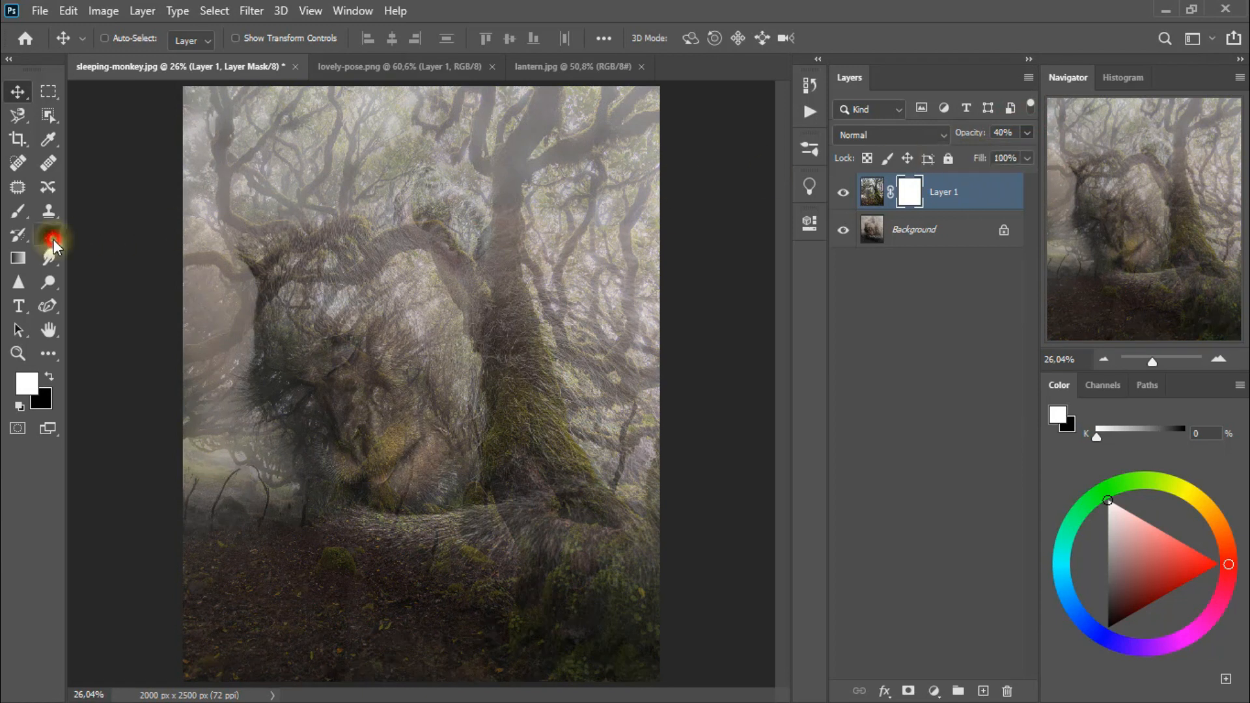
pyautogui.click(116, 241)
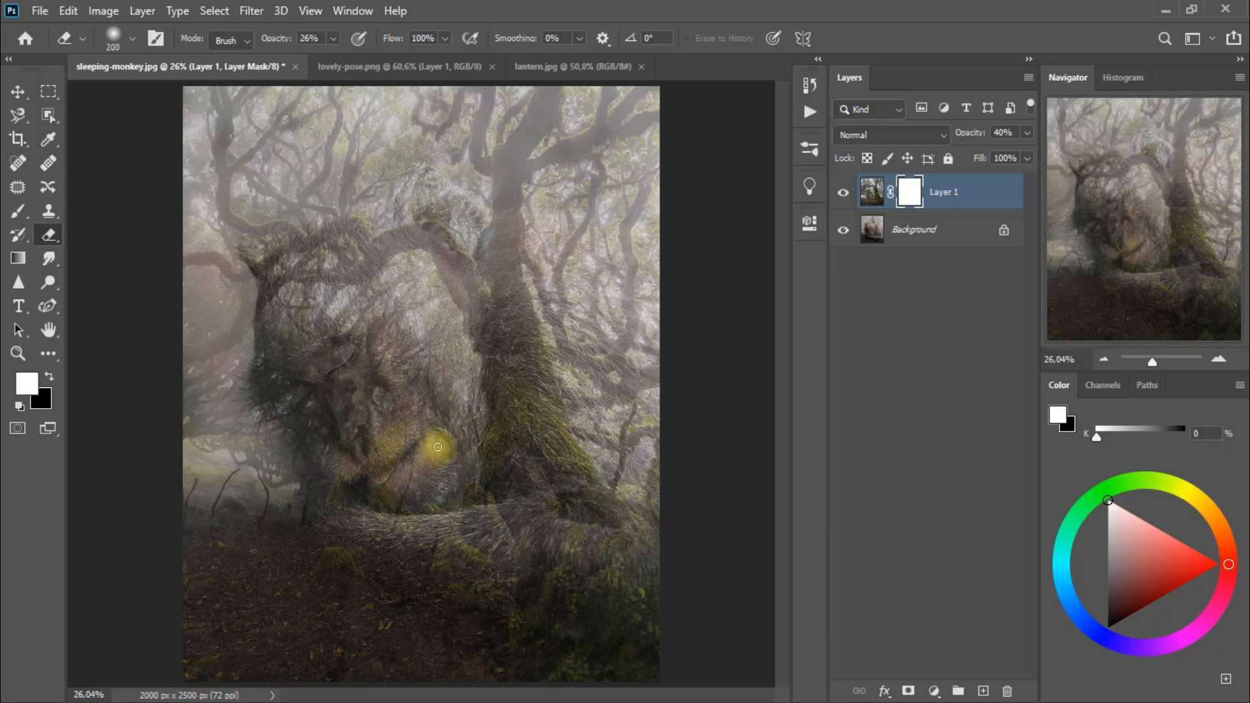
pyautogui.press(']')
pyautogui.click(433, 345)
pyautogui.click(342, 338)
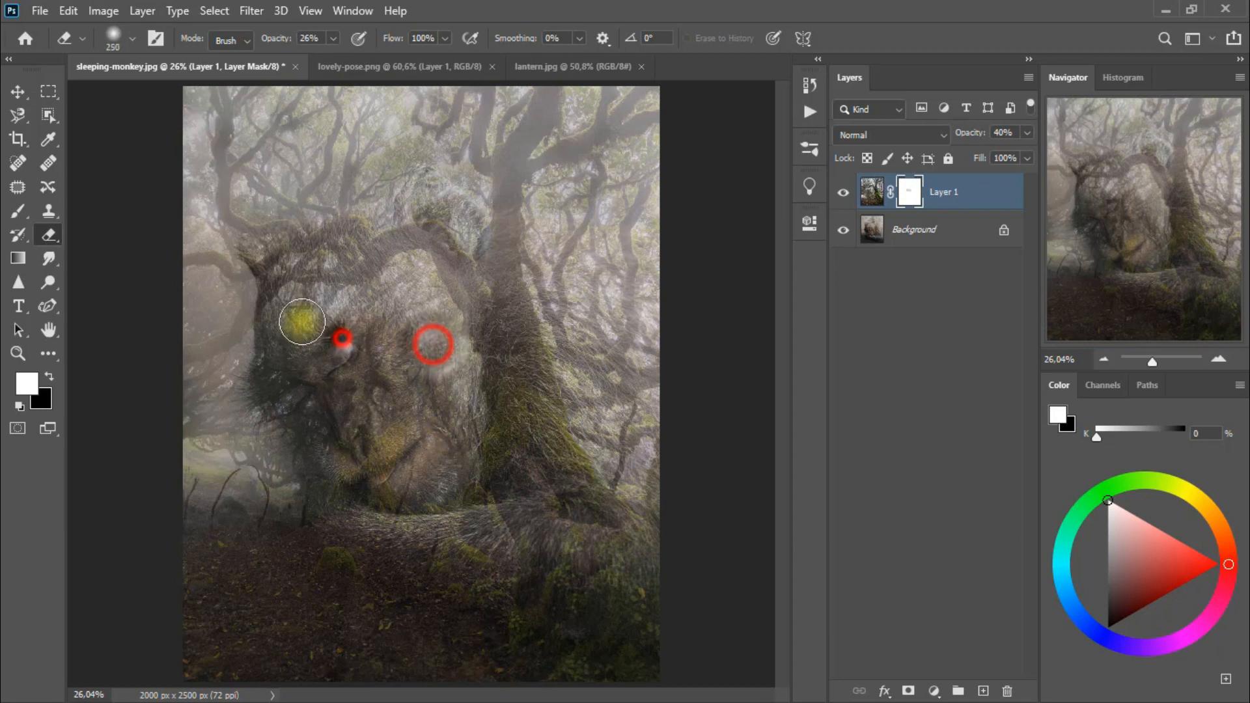
pyautogui.click(314, 319)
pyautogui.click(375, 308)
pyautogui.click(346, 324)
pyautogui.click(349, 464)
pyautogui.click(320, 390)
pyautogui.click(326, 321)
pyautogui.click(415, 337)
pyautogui.click(437, 310)
pyautogui.moveTo(491, 385)
pyautogui.mouseDown()
pyautogui.moveTo(352, 534)
pyautogui.moveTo(577, 588)
pyautogui.mouseUp()
pyautogui.moveTo(511, 589); pyautogui.dragTo(365, 553)
pyautogui.moveTo(344, 542); pyautogui.dragTo(405, 550)
pyautogui.moveTo(354, 517); pyautogui.dragTo(309, 453)
pyautogui.moveTo(293, 429); pyautogui.dragTo(263, 372)
pyautogui.moveTo(303, 283); pyautogui.dragTo(276, 272)
pyautogui.moveTo(279, 270); pyautogui.dragTo(386, 284)
pyautogui.click(360, 276)
pyautogui.click(430, 282)
# - Raise the Eraser opacity to 45% and clear the remaining forest from the monkey's fur, ears, arm and back on the mask
pyautogui.click(332, 38)
pyautogui.moveTo(327, 58); pyautogui.dragTo(341, 57)
pyautogui.click(454, 350)
pyautogui.click(431, 245)
pyautogui.click(302, 256)
pyautogui.click(474, 310)
pyautogui.click(480, 502)
pyautogui.click(592, 550)
pyautogui.click(566, 556)
pyautogui.click(600, 595)
pyautogui.click(599, 520)
pyautogui.click(532, 363)
pyautogui.click(560, 357)
pyautogui.click(529, 347)
pyautogui.click(578, 341)
pyautogui.click(480, 349)
pyautogui.click(510, 484)
pyautogui.click(328, 448)
pyautogui.click(400, 237)
pyautogui.click(423, 198)
pyautogui.click(488, 217)
pyautogui.click(460, 227)
pyautogui.click(323, 246)
pyautogui.click(313, 412)
pyautogui.click(345, 476)
pyautogui.click(322, 482)
pyautogui.click(497, 589)
pyautogui.click(653, 461)
pyautogui.click(623, 456)
pyautogui.click(487, 309)
pyautogui.click(488, 275)
pyautogui.click(568, 246)
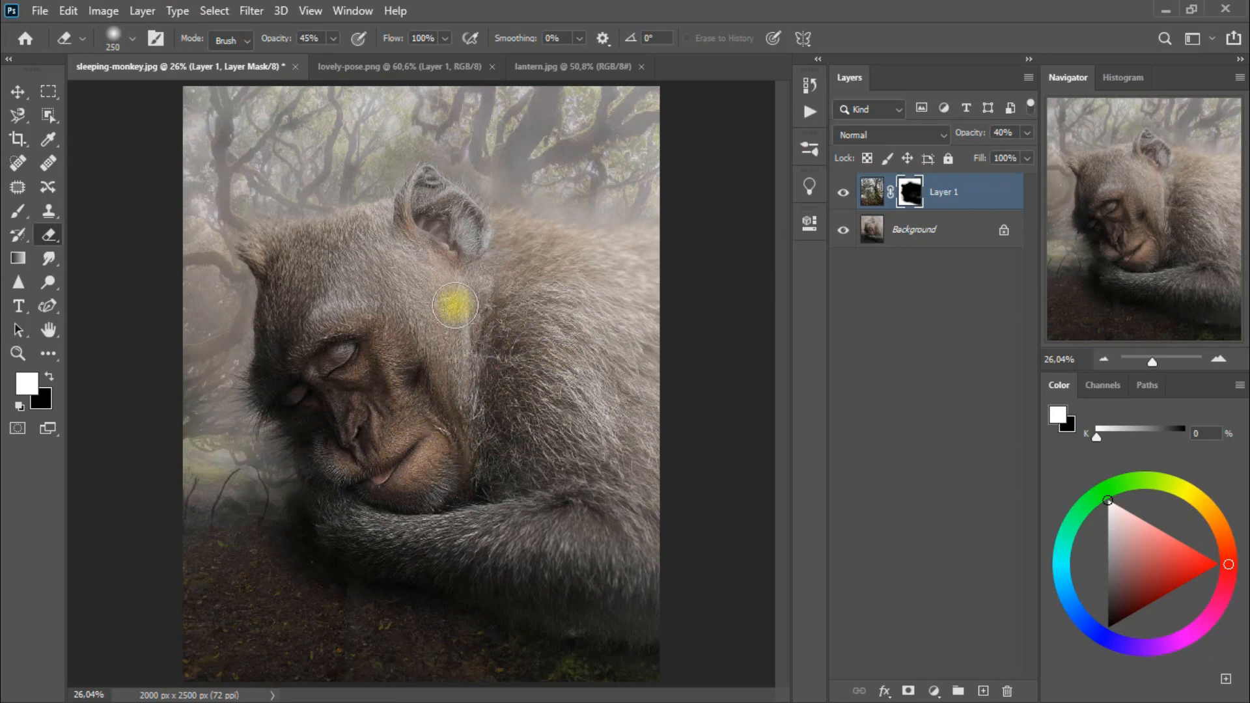
# - Return the forest layer's opacity to 100% and toggle its visibility to compare the result
pyautogui.click(18, 91)
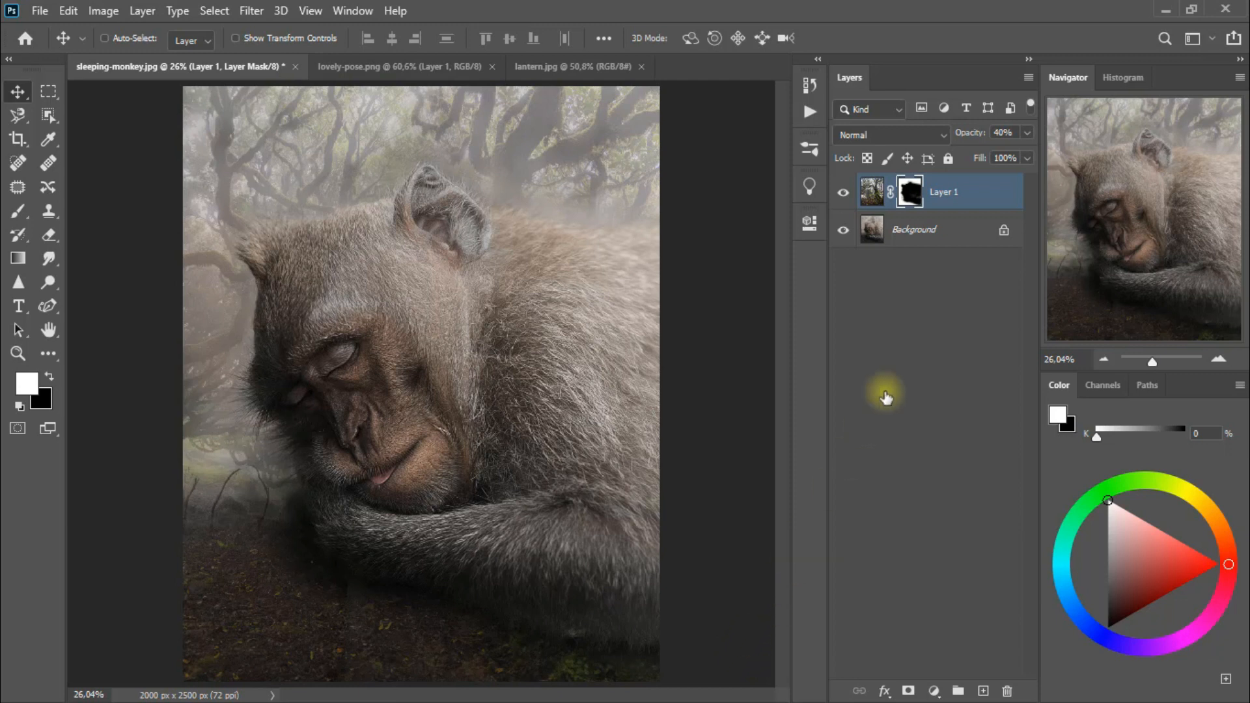
pyautogui.click(1027, 132)
pyautogui.moveTo(975, 154); pyautogui.dragTo(1038, 164)
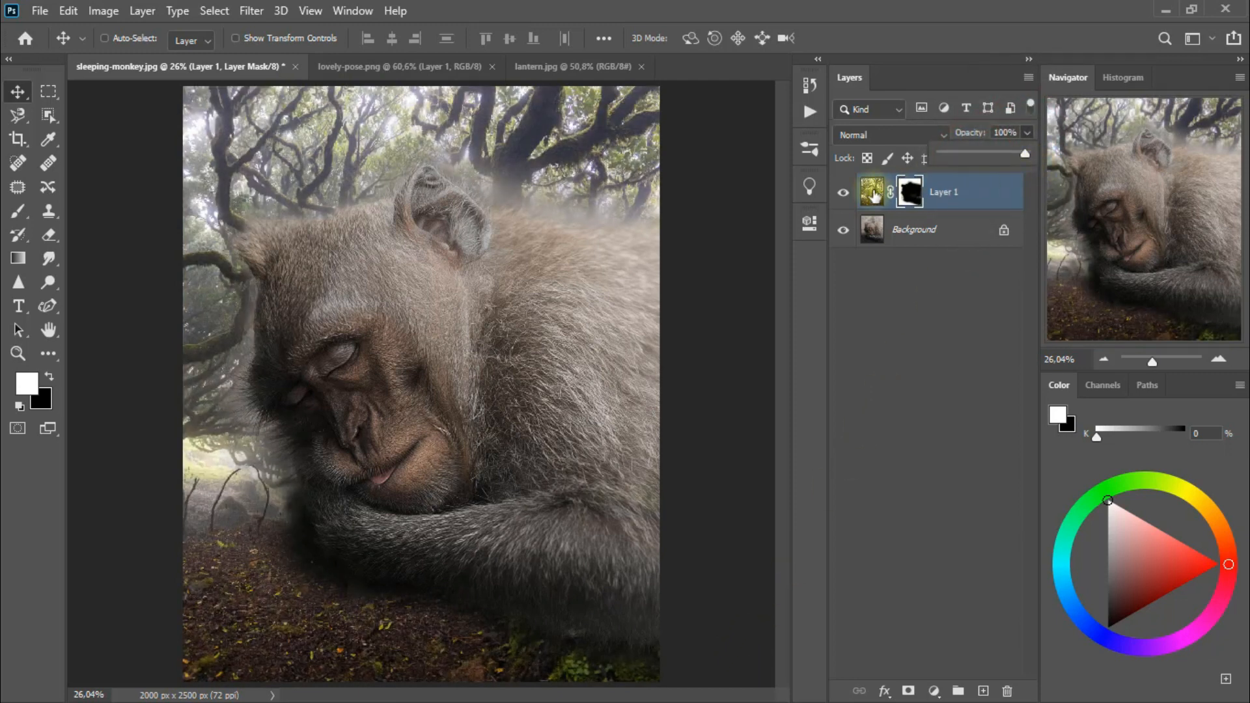
pyautogui.click(844, 194)
pyautogui.click(844, 194)
pyautogui.click(844, 194)
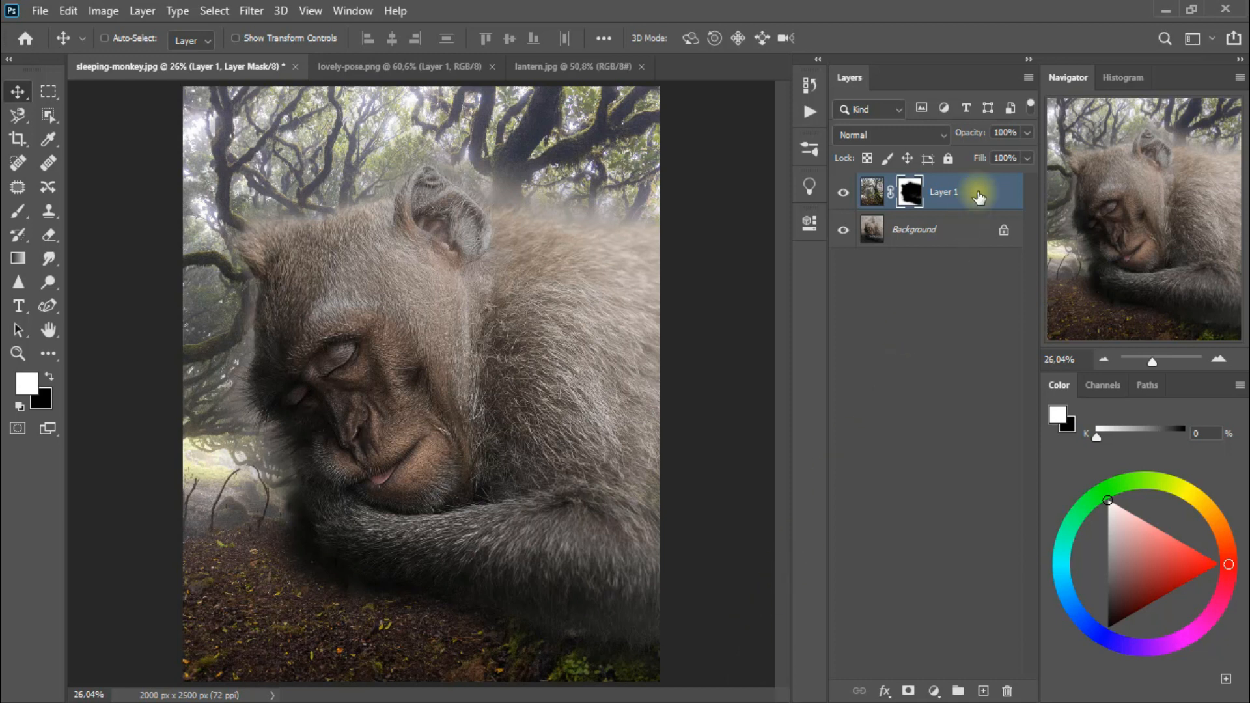
# - Duplicate the masked forest layer and convert the copy to a smart object
pyautogui.hotkey('ctrl', 'j')
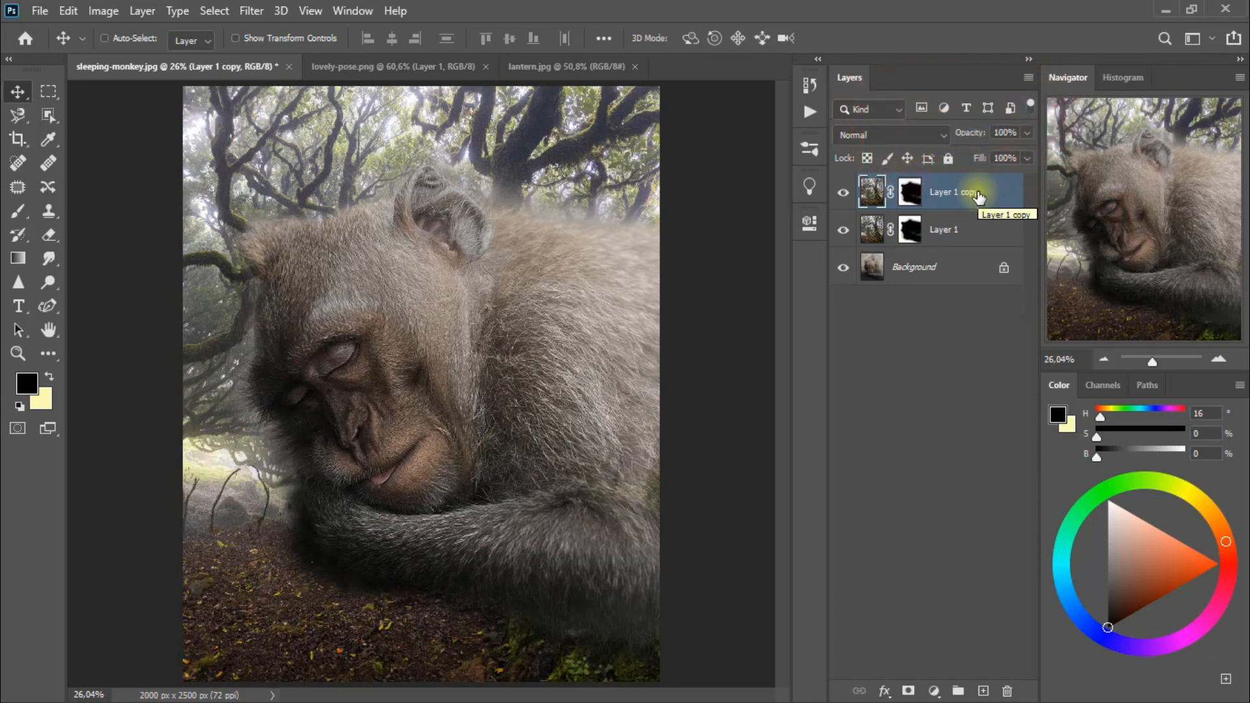
pyautogui.rightClick(970, 195)
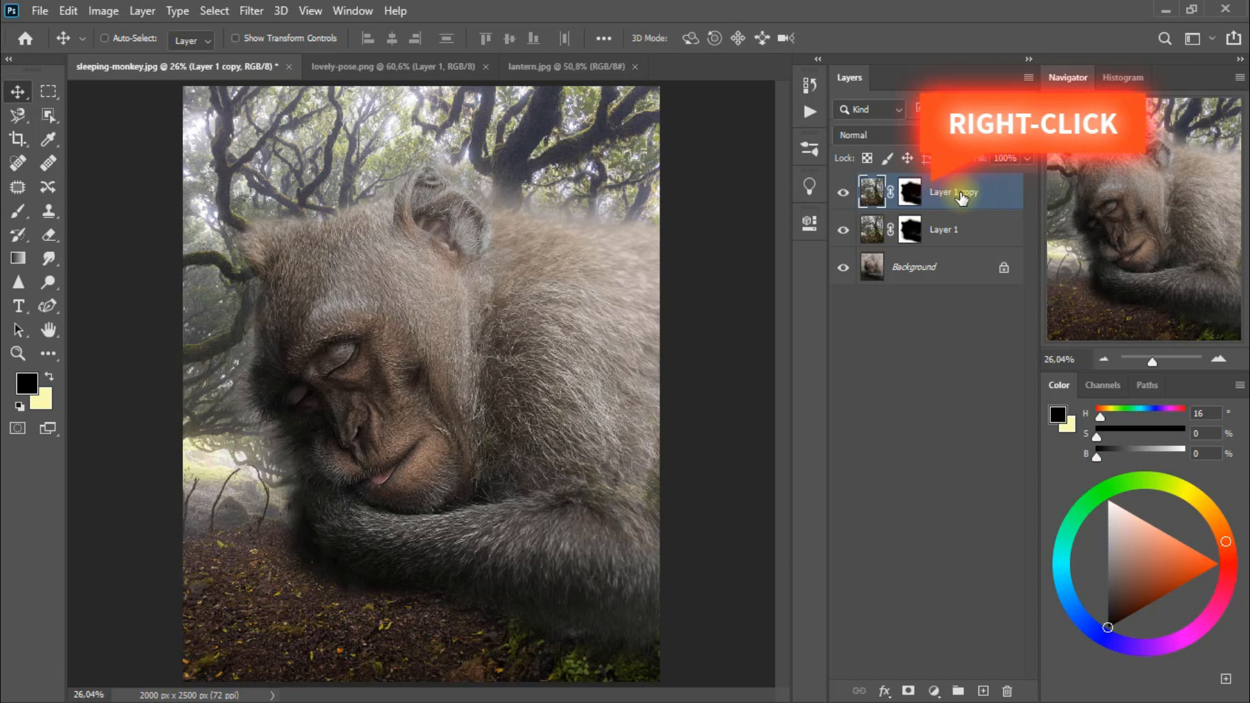
pyautogui.rightClick(962, 197)
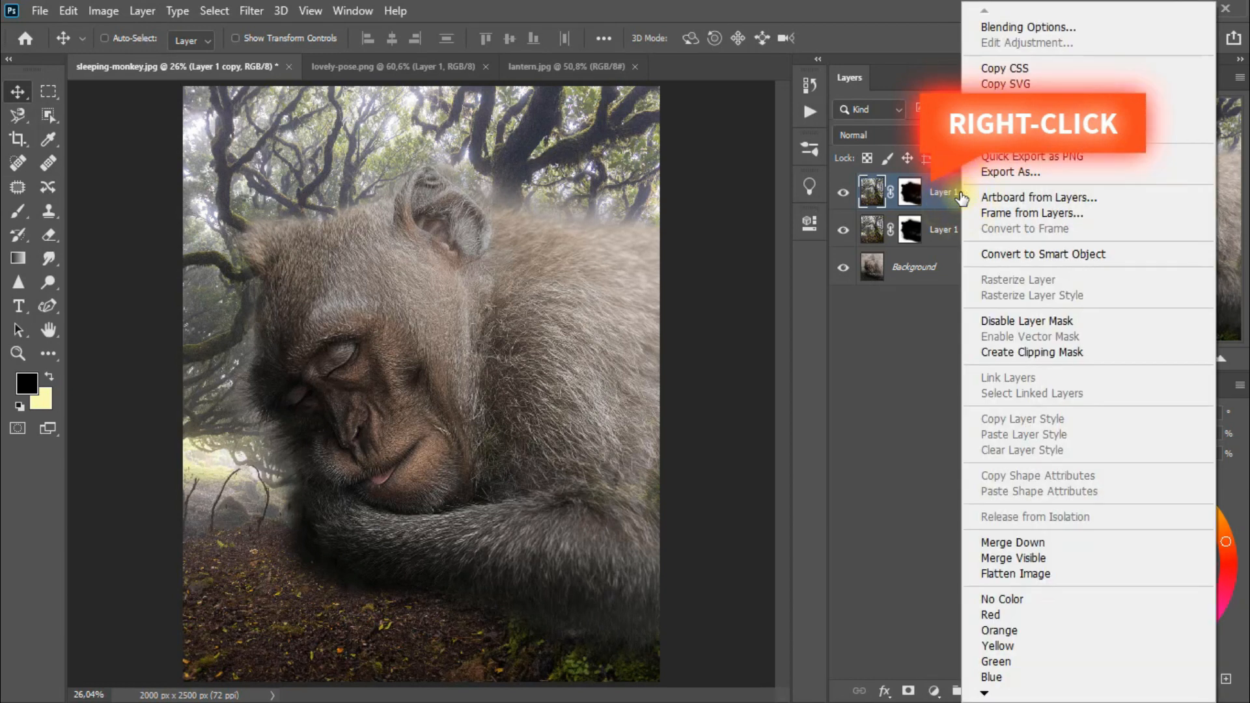
pyautogui.click(1118, 260)
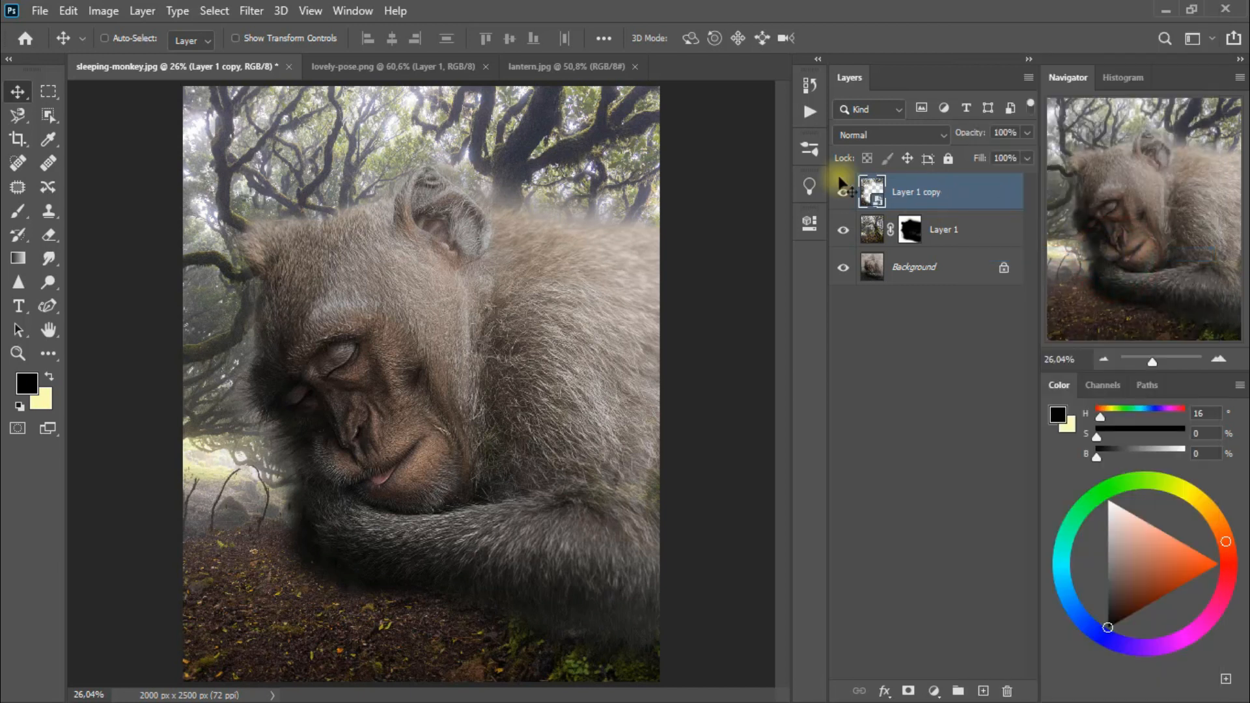
# - Apply a Gaussian Blur with a 332,2 pixel radius to Layer 1 copy and collapse its smart filter list
pyautogui.click(251, 11)
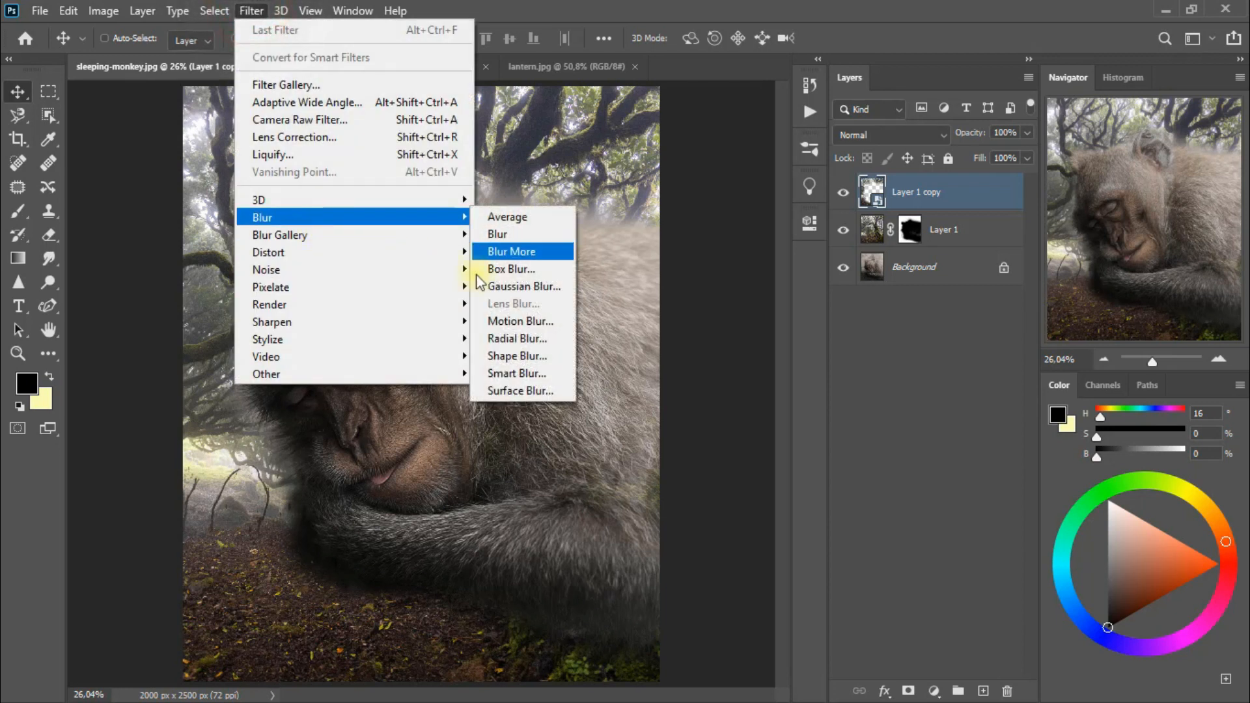
pyautogui.click(543, 288)
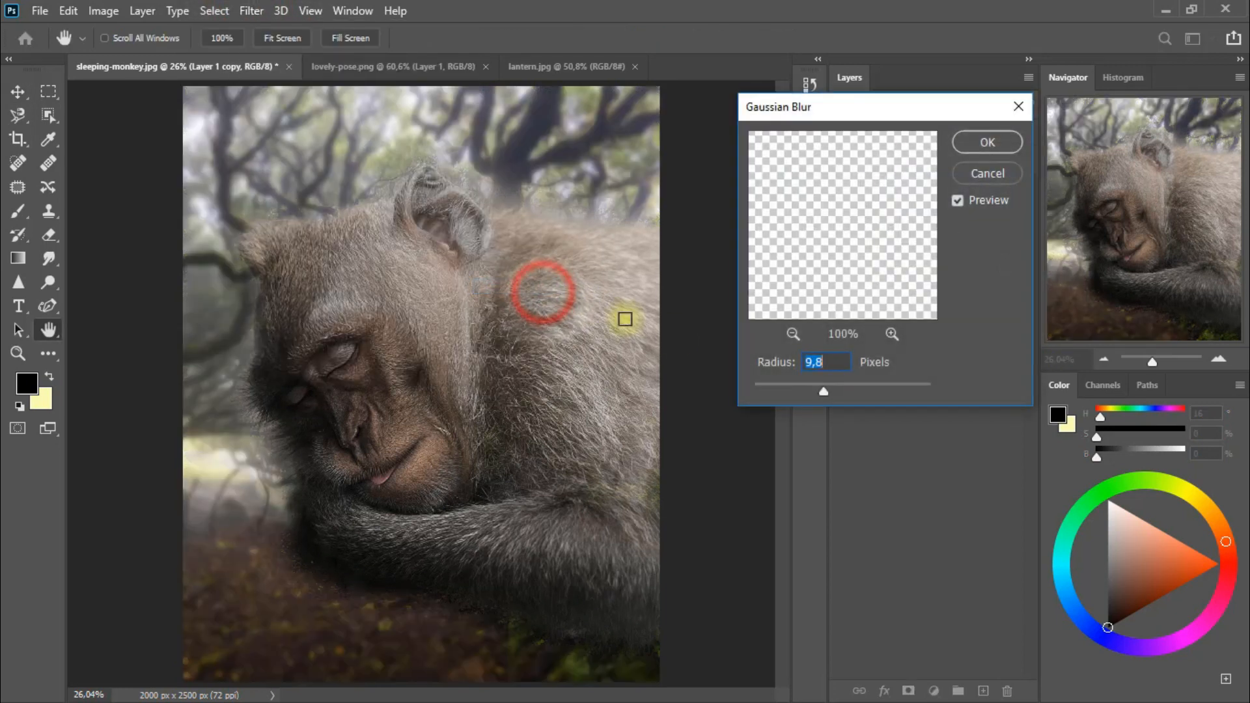
pyautogui.moveTo(830, 385); pyautogui.dragTo(875, 392)
pyautogui.write('332,2')
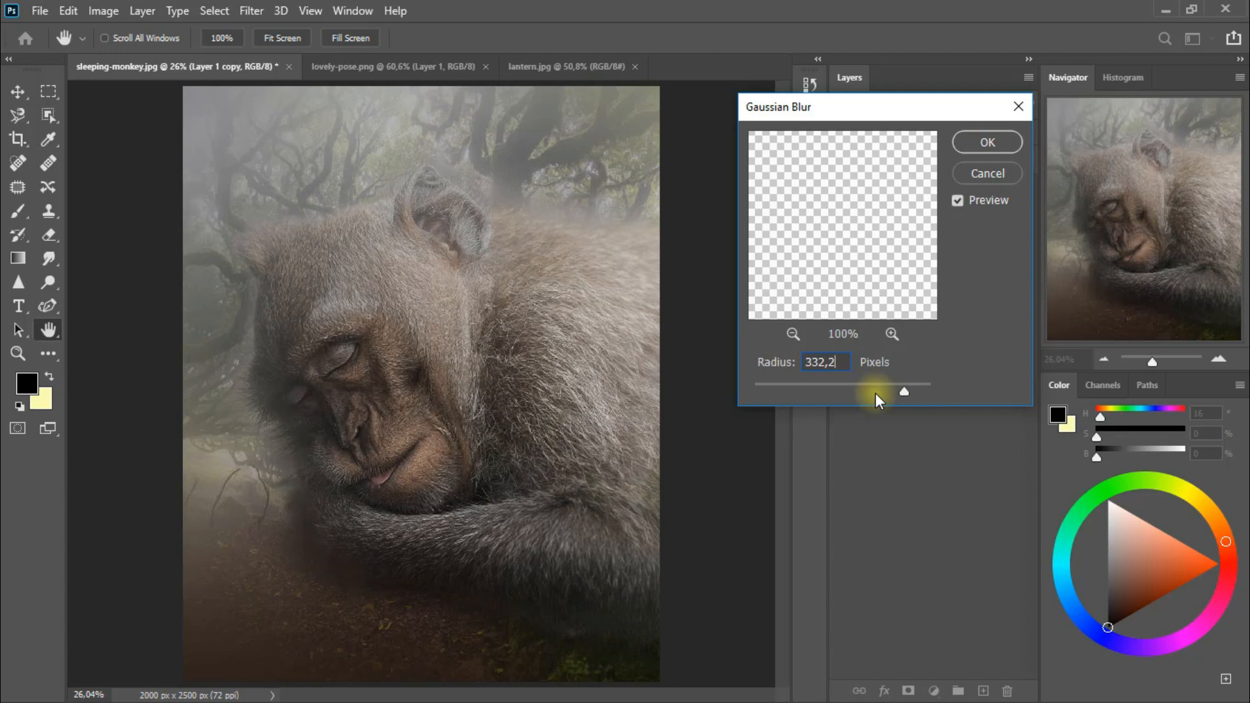
pyautogui.click(993, 145)
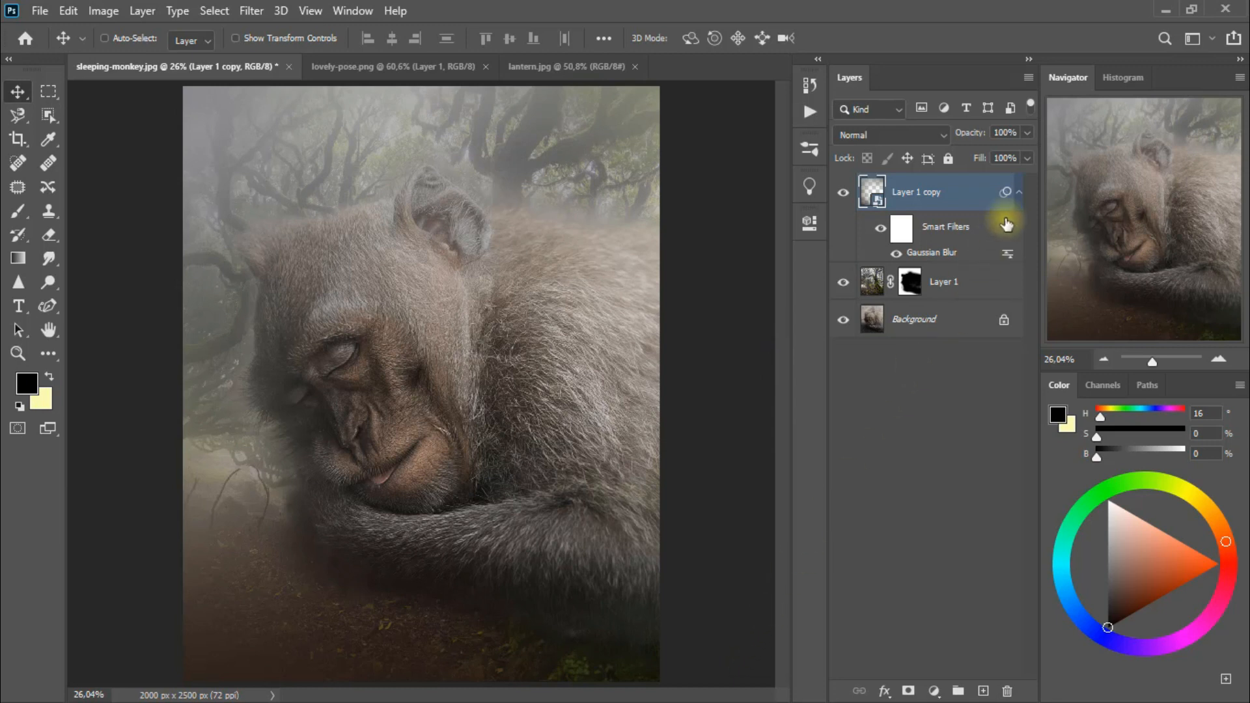
pyautogui.click(1020, 192)
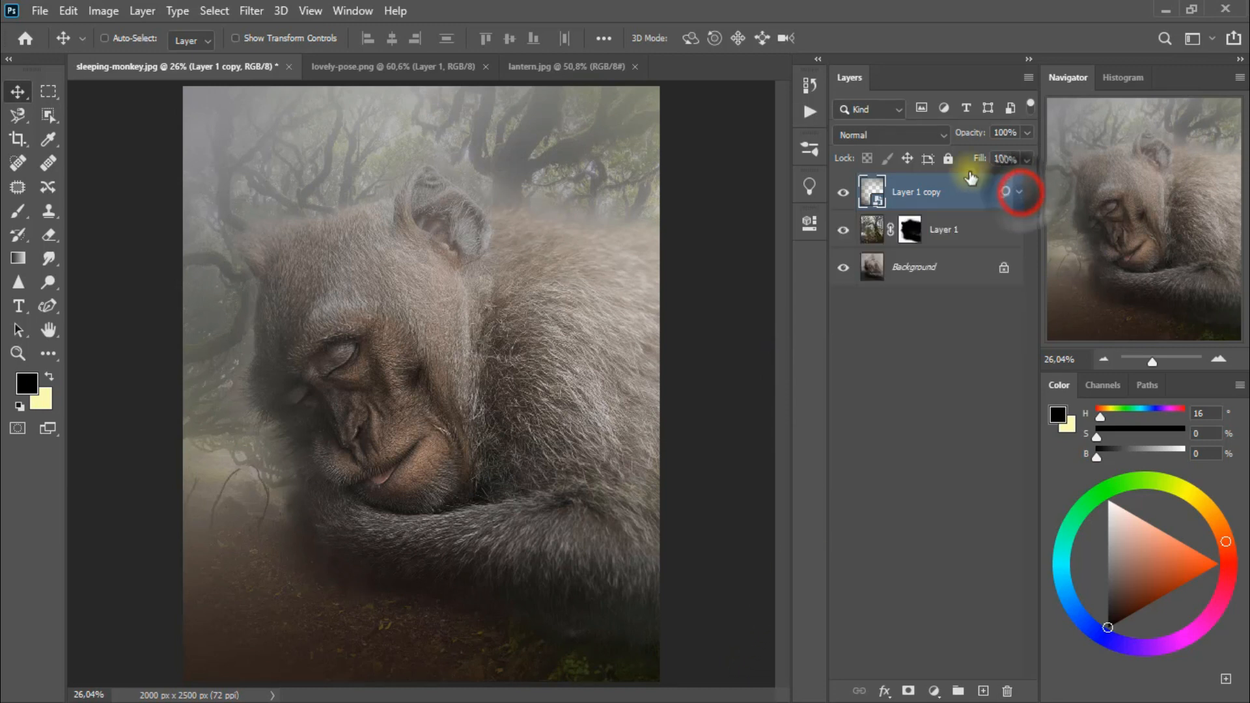
# - Set the blurred layer's blend mode to Darken and duplicate the layer
pyautogui.click(889, 137)
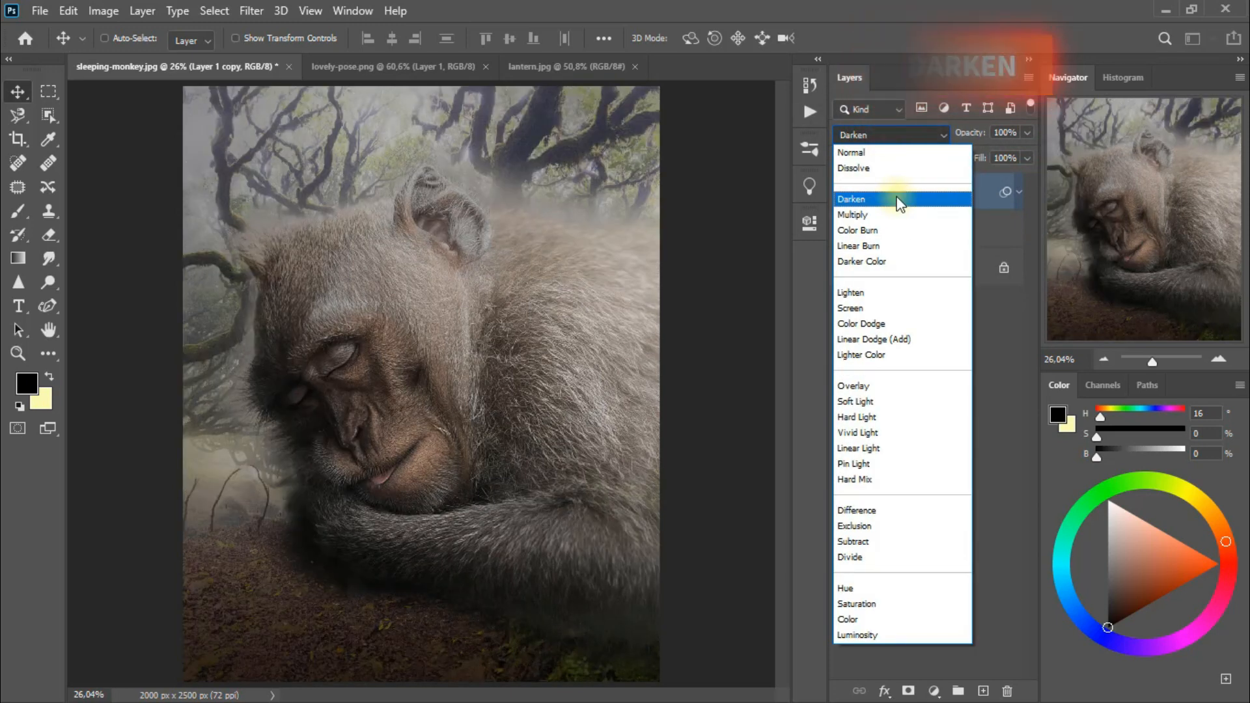
pyautogui.click(898, 200)
pyautogui.hotkey('ctrl', 'j')
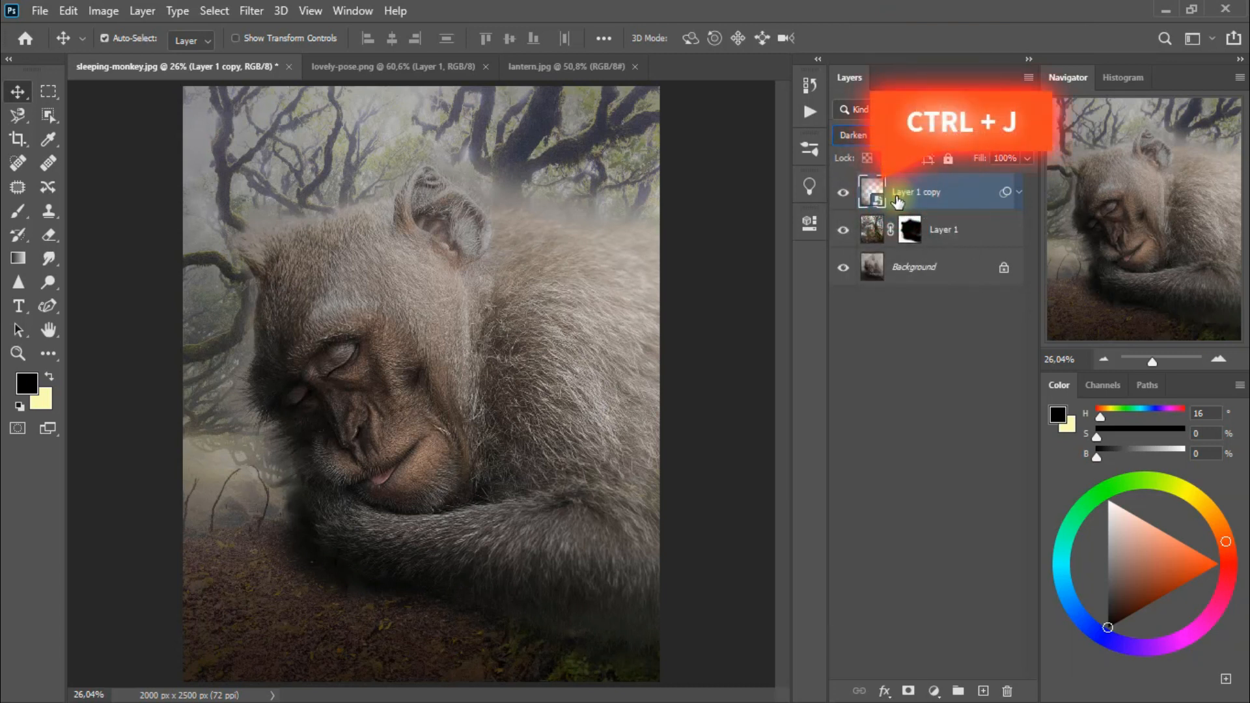
pyautogui.hotkey('ctrl', 'j')
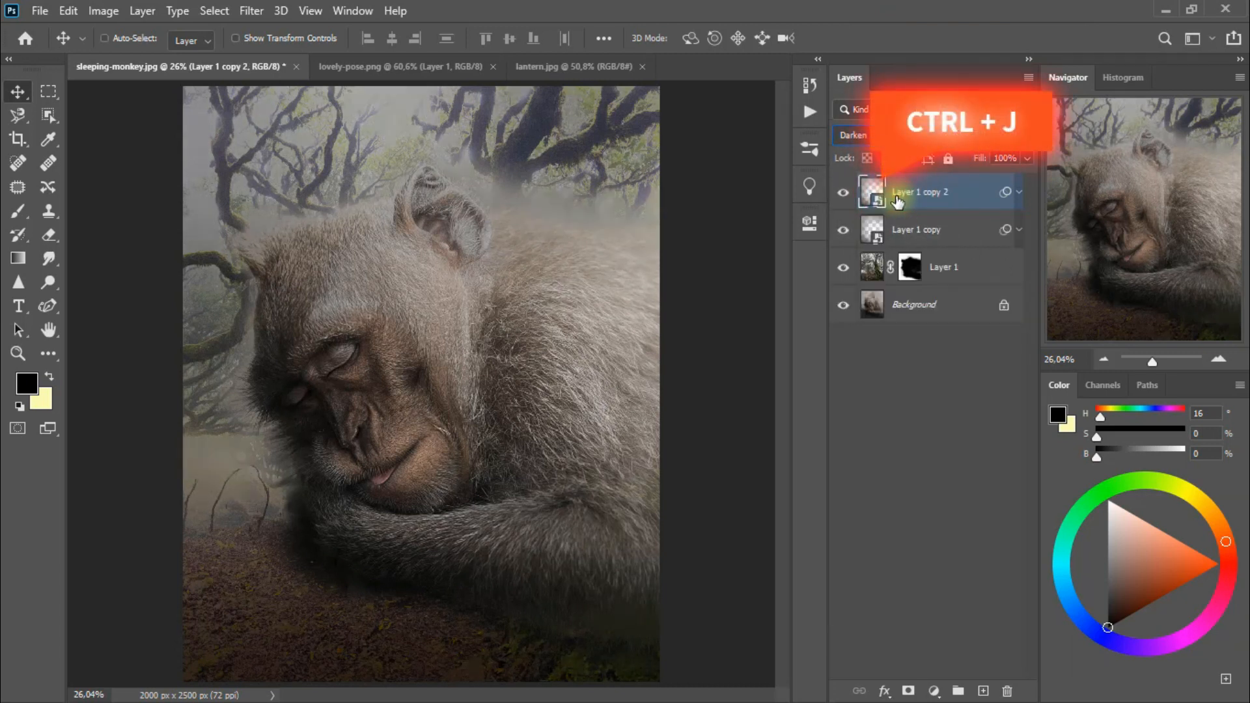
# - Set Layer 1 copy 2 to Lighten blending at 71% opacity and toggle its visibility to compare
pyautogui.click(873, 135)
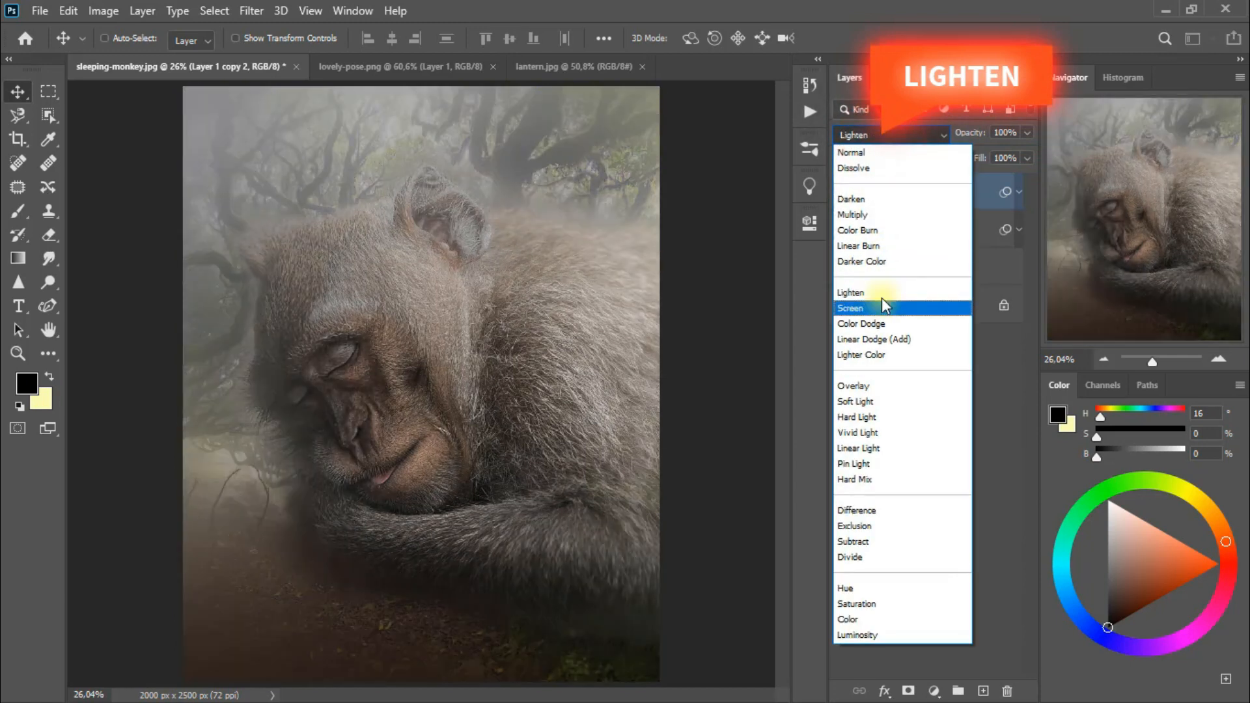
pyautogui.click(882, 296)
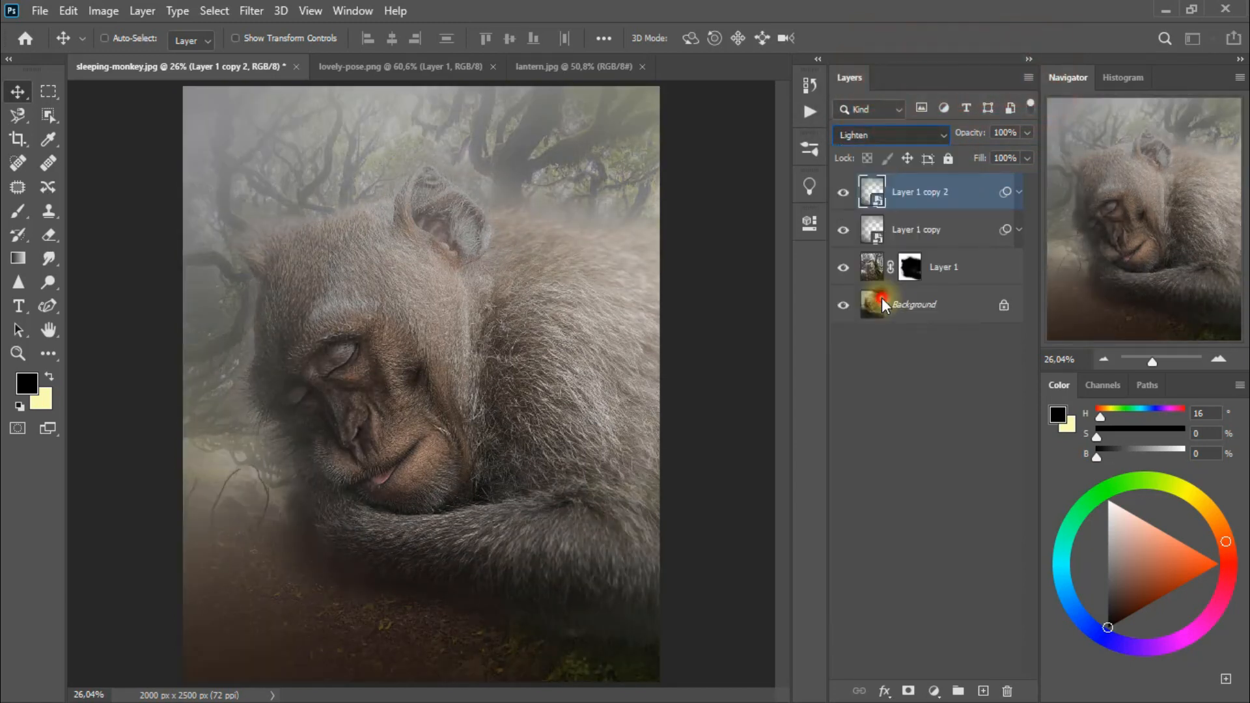
pyautogui.click(1029, 132)
pyautogui.moveTo(1025, 150); pyautogui.dragTo(1001, 154)
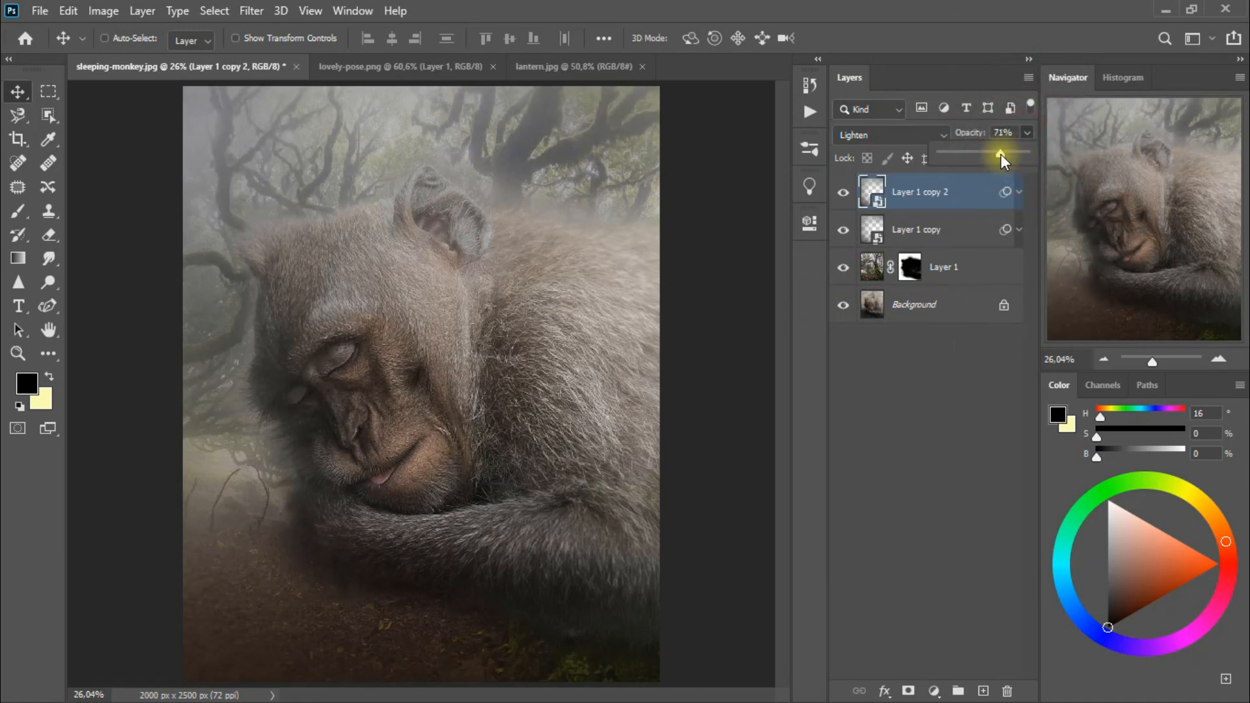
pyautogui.click(846, 194)
pyautogui.click(844, 194)
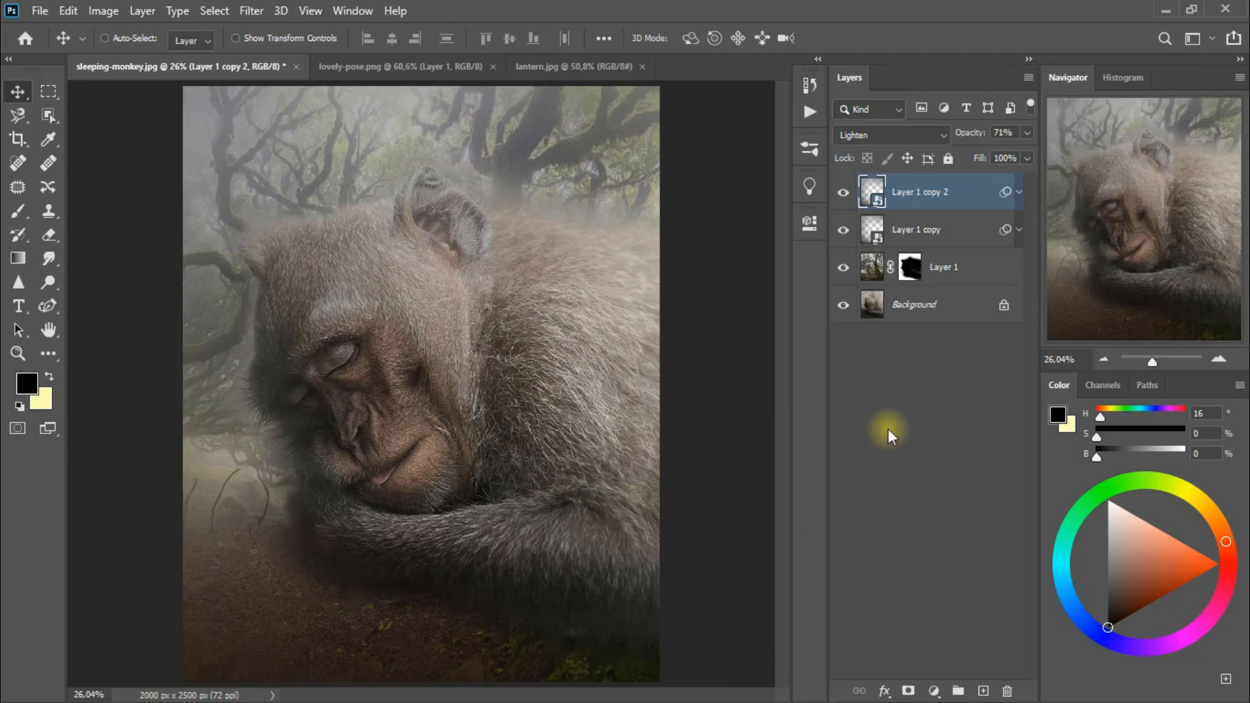
# - Add a Brightness/Contrast adjustment layer above Layer 1 and clip it to that layer
pyautogui.click(986, 276)
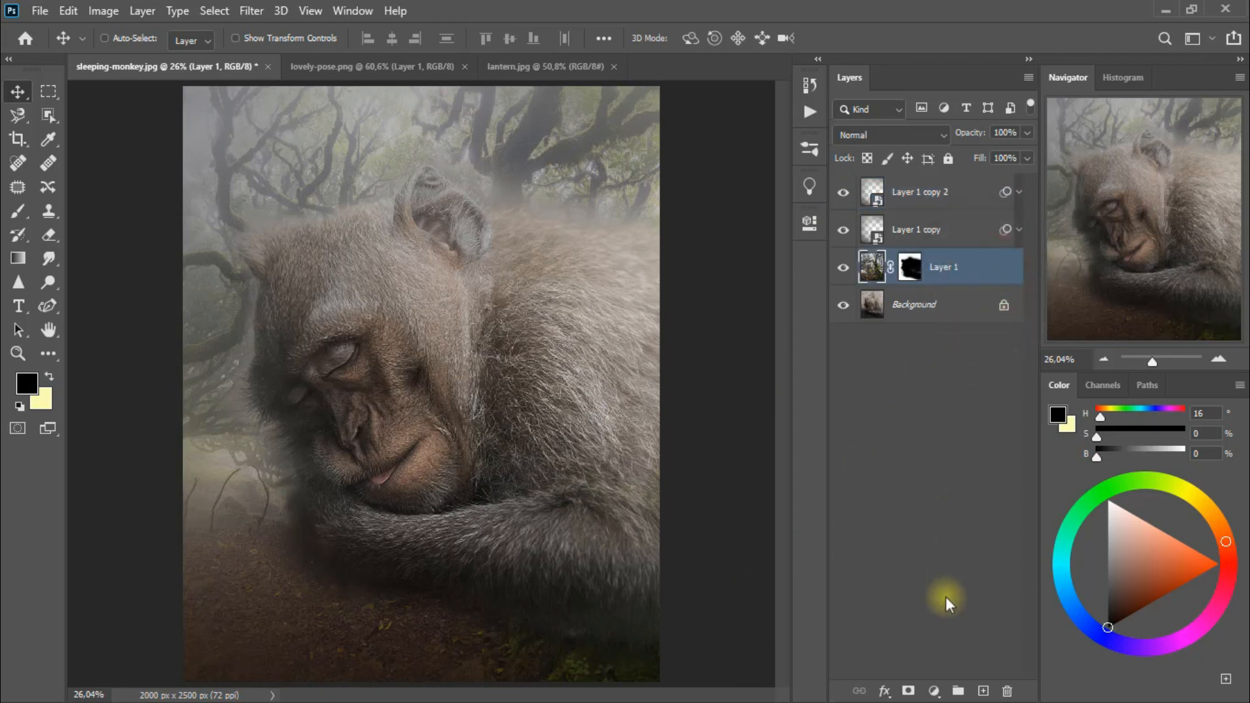
pyautogui.click(934, 691)
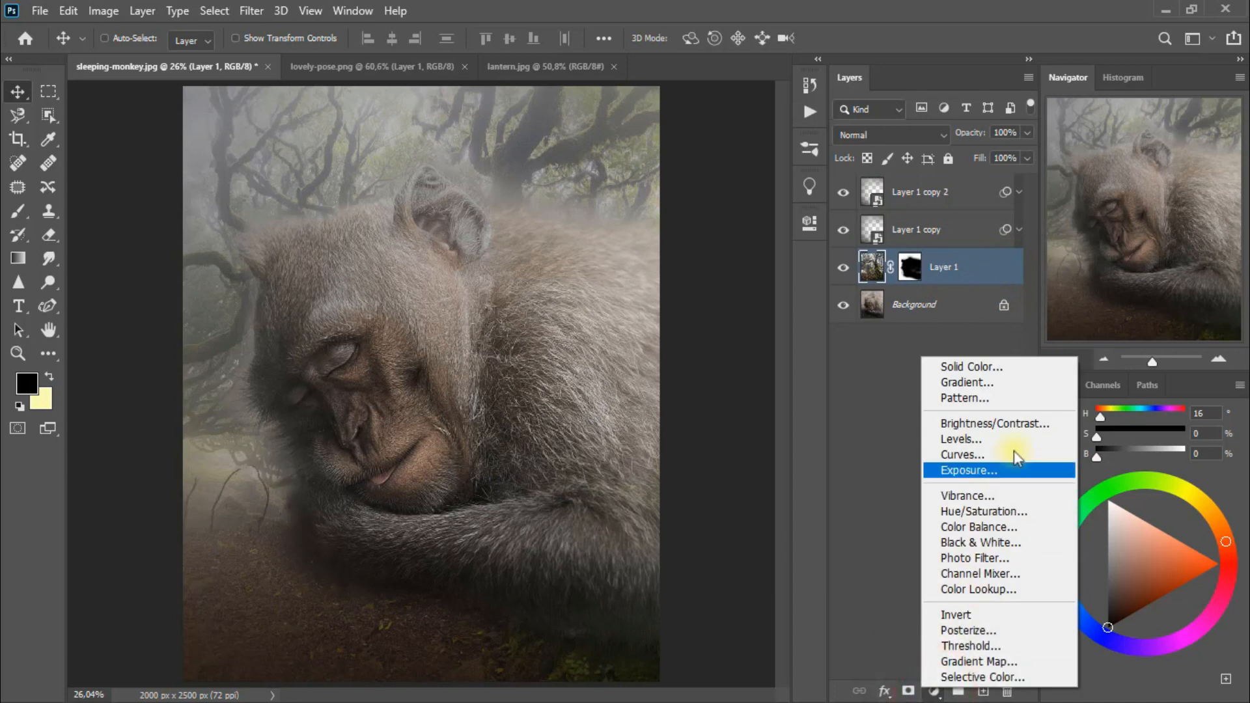
pyautogui.click(1023, 422)
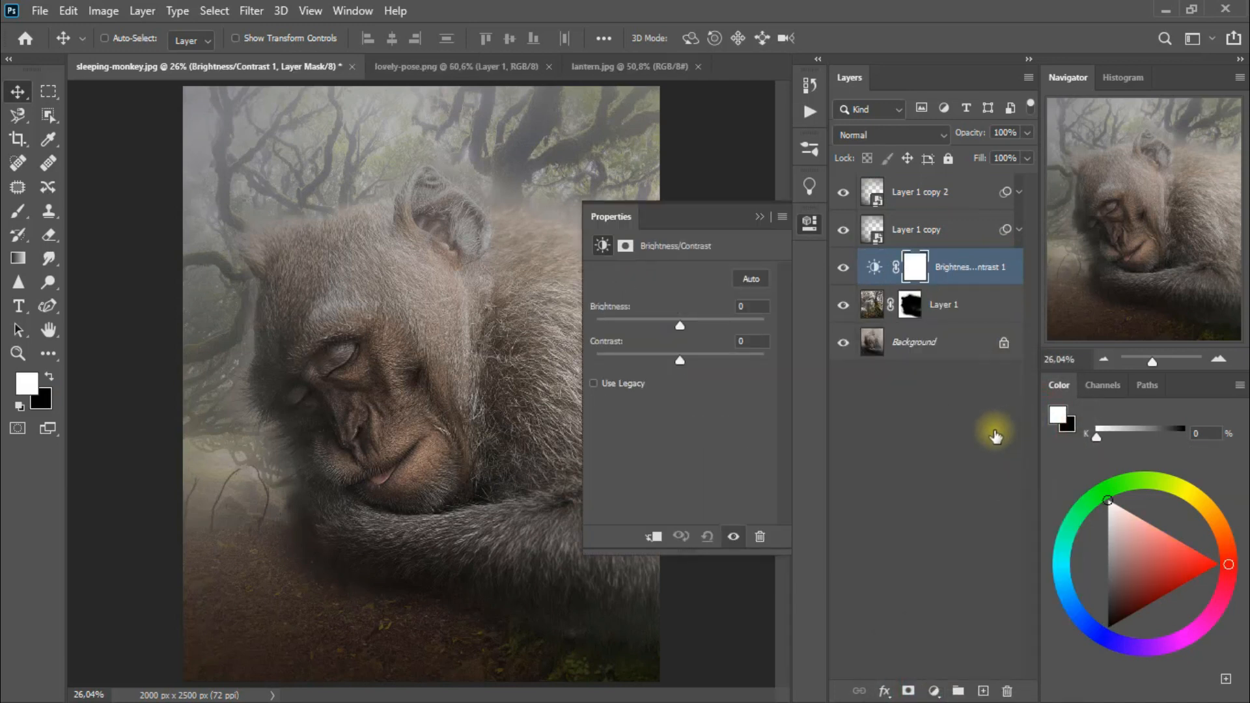
pyautogui.click(657, 537)
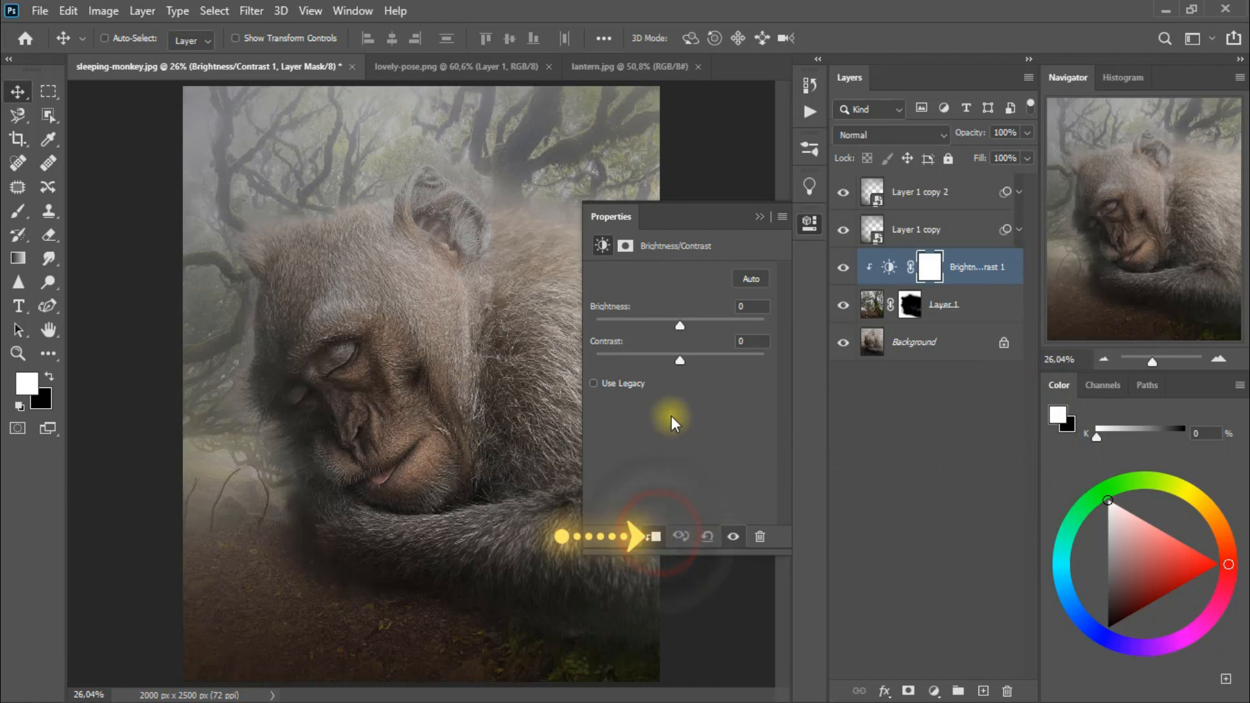
# - Set the adjustment's brightness to 18 and contrast to 67, and toggle its visibility to compare
pyautogui.moveTo(680, 325); pyautogui.dragTo(716, 358)
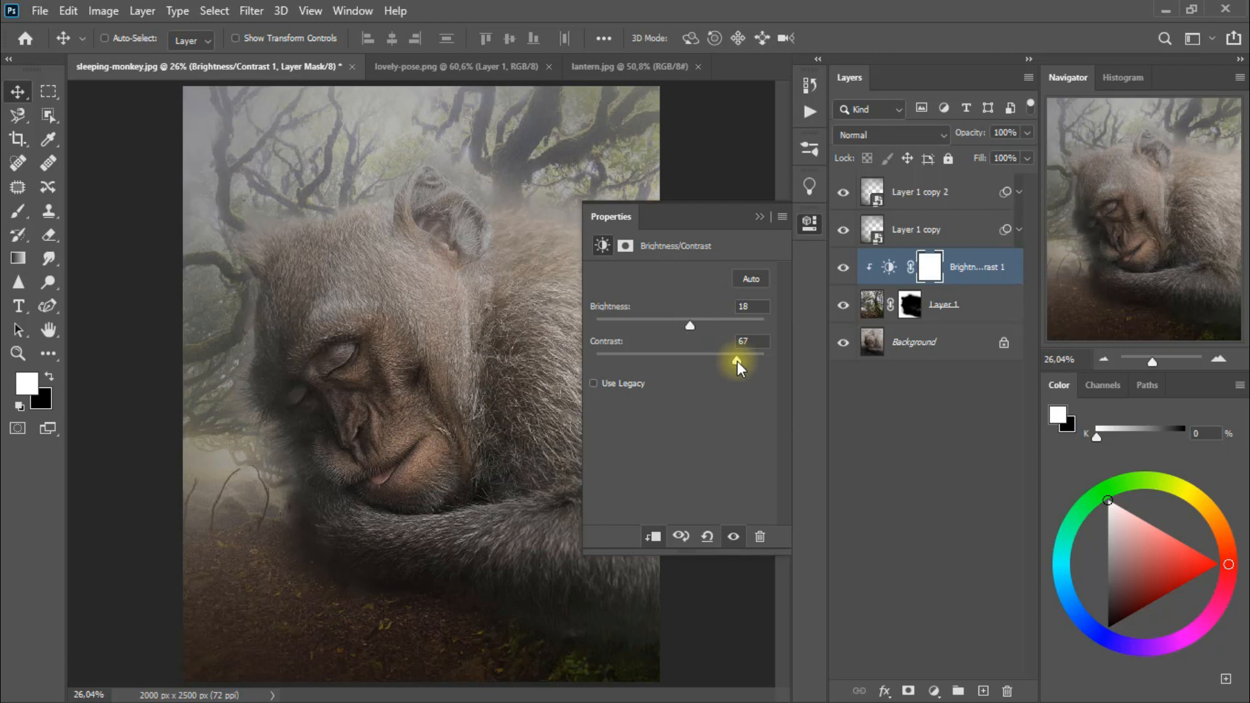
pyautogui.click(760, 217)
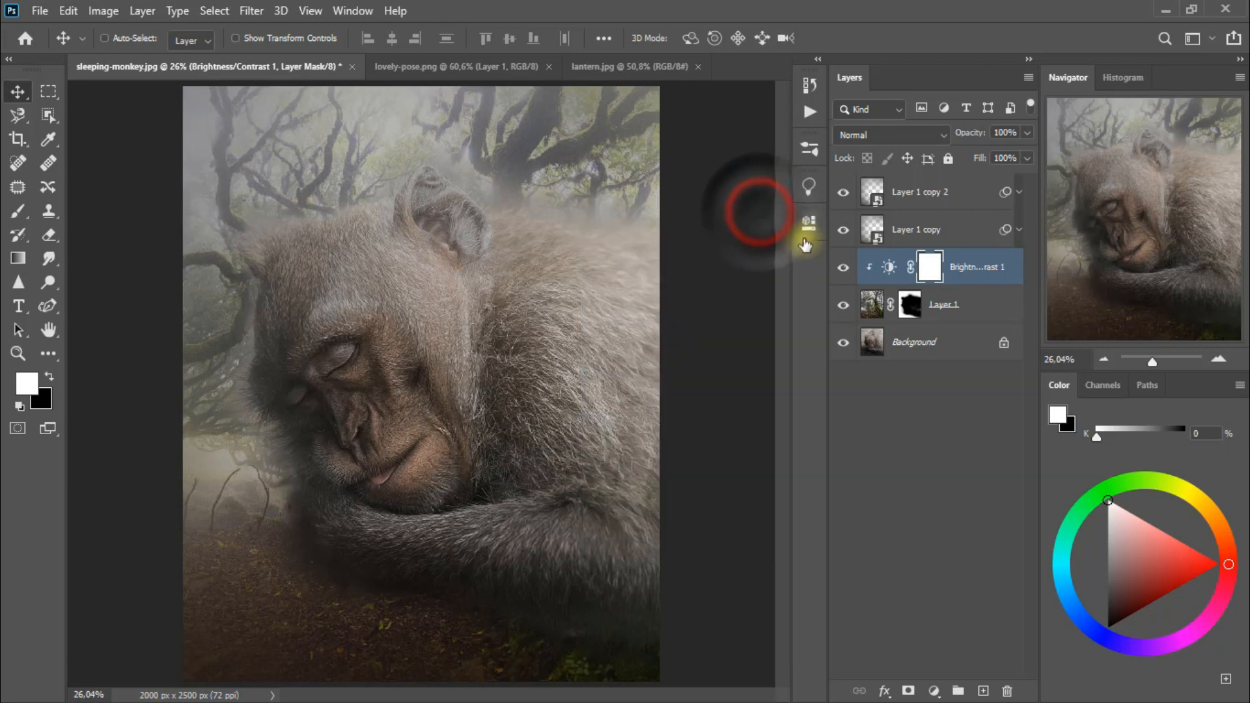
pyautogui.click(845, 268)
pyautogui.click(845, 268)
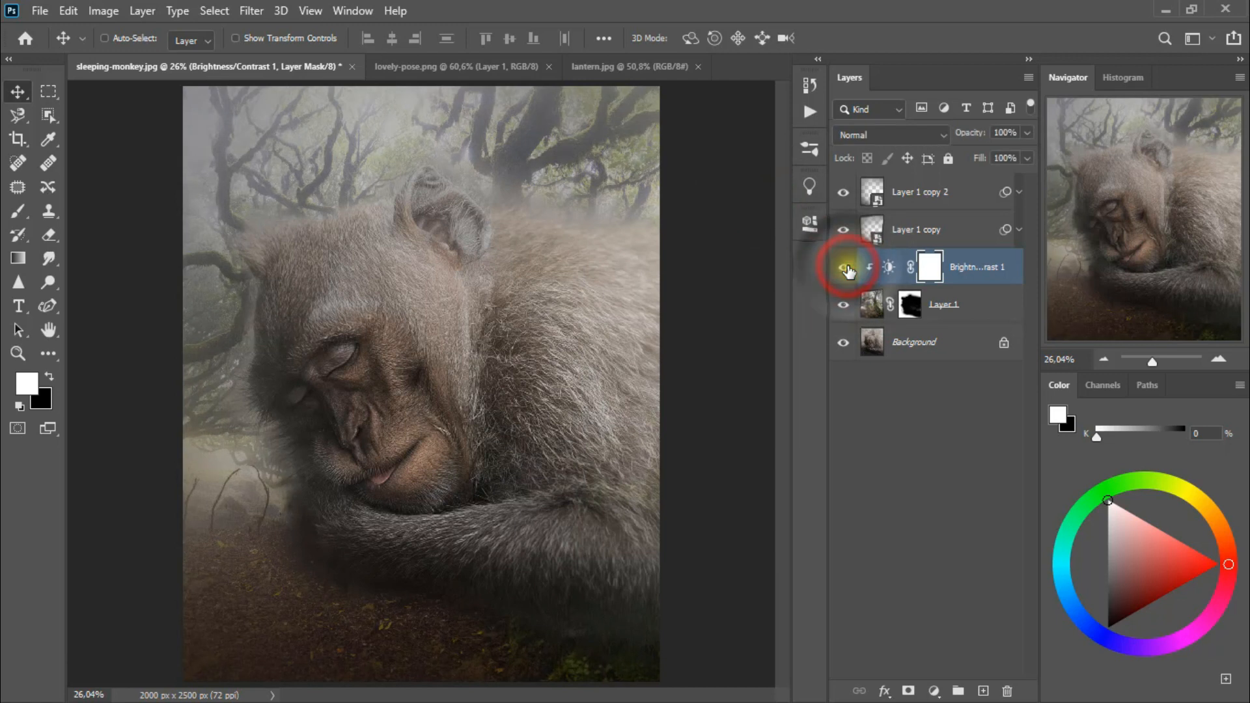
# - Add a Hue/Saturation adjustment layer above Layer 1 copy 2 using the Strong Saturation preset
pyautogui.click(961, 203)
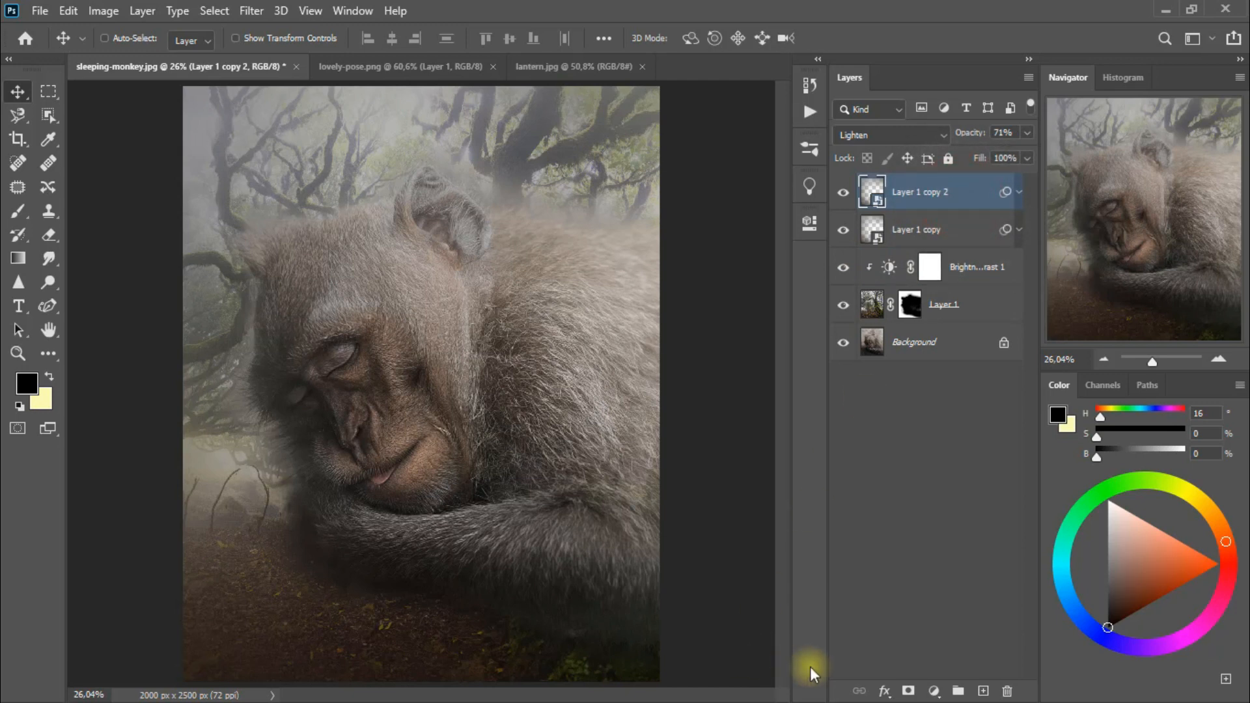
pyautogui.click(934, 691)
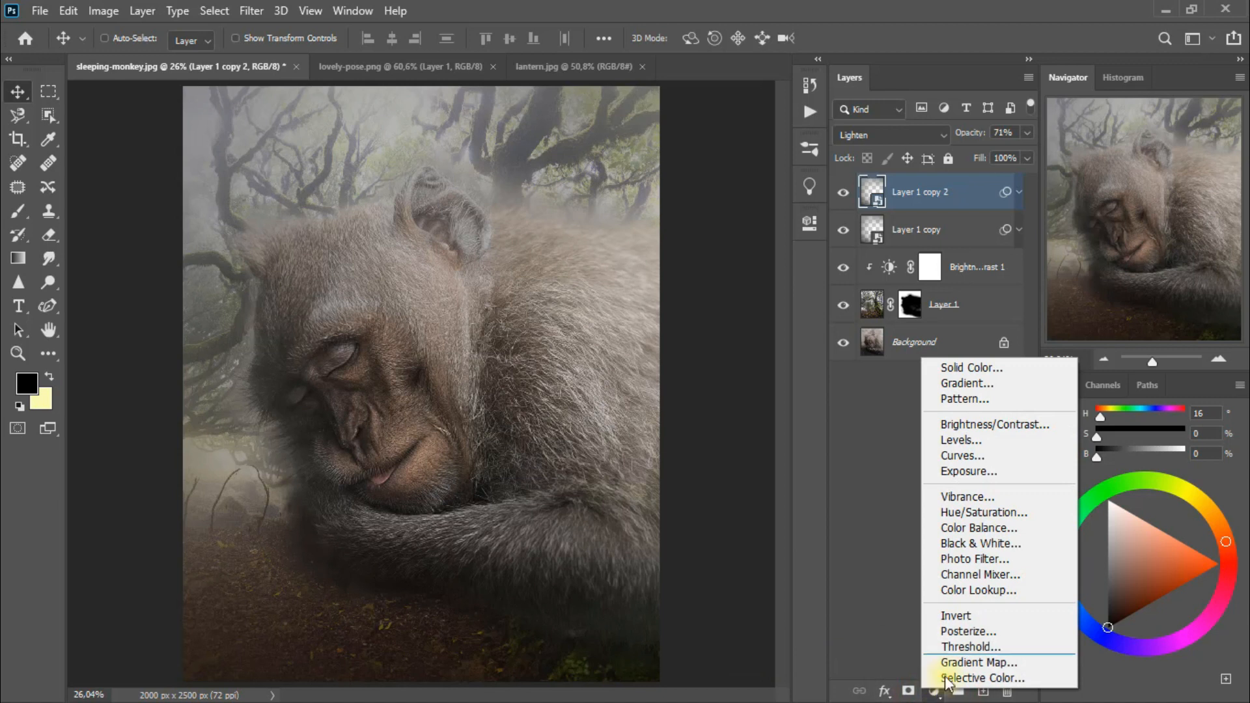
pyautogui.click(1039, 518)
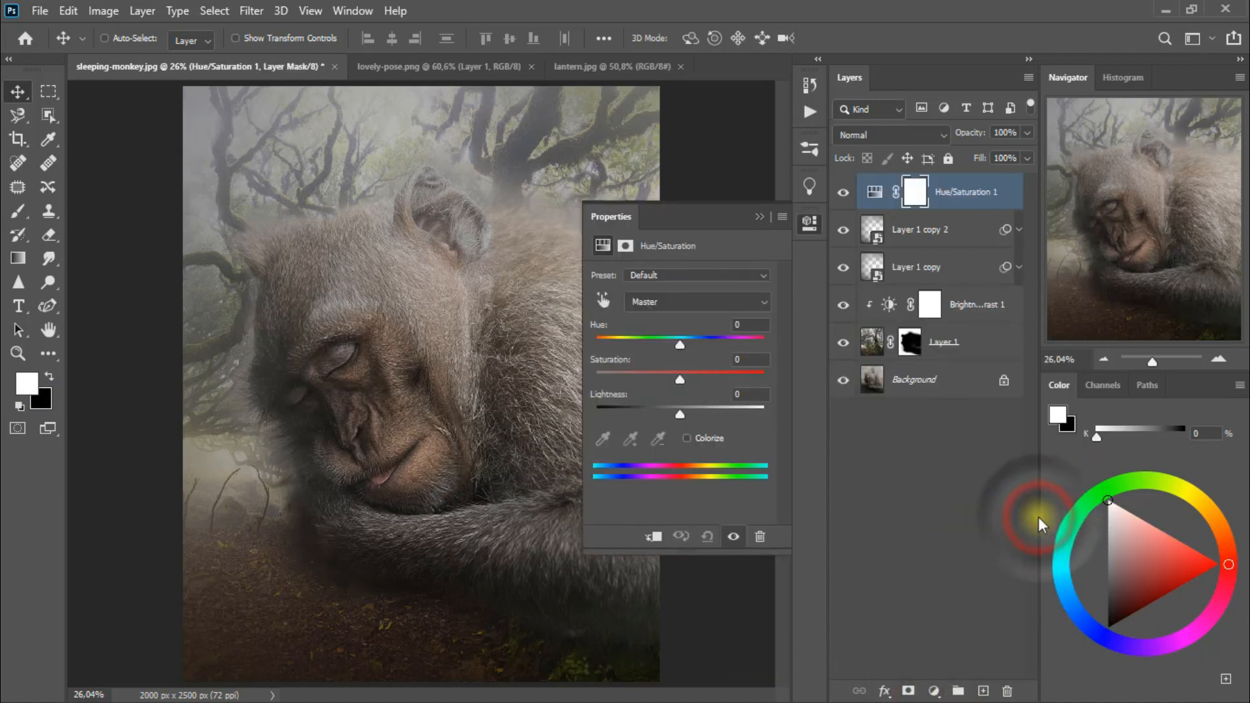
pyautogui.click(712, 274)
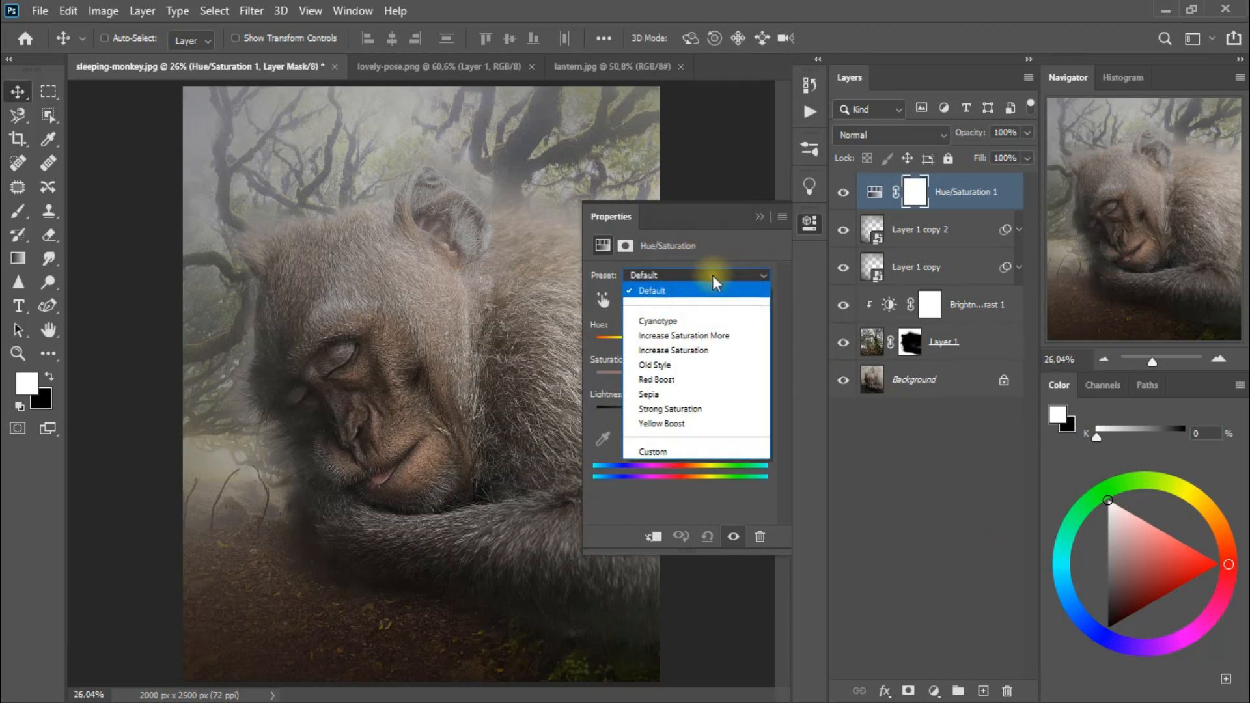
pyautogui.click(747, 410)
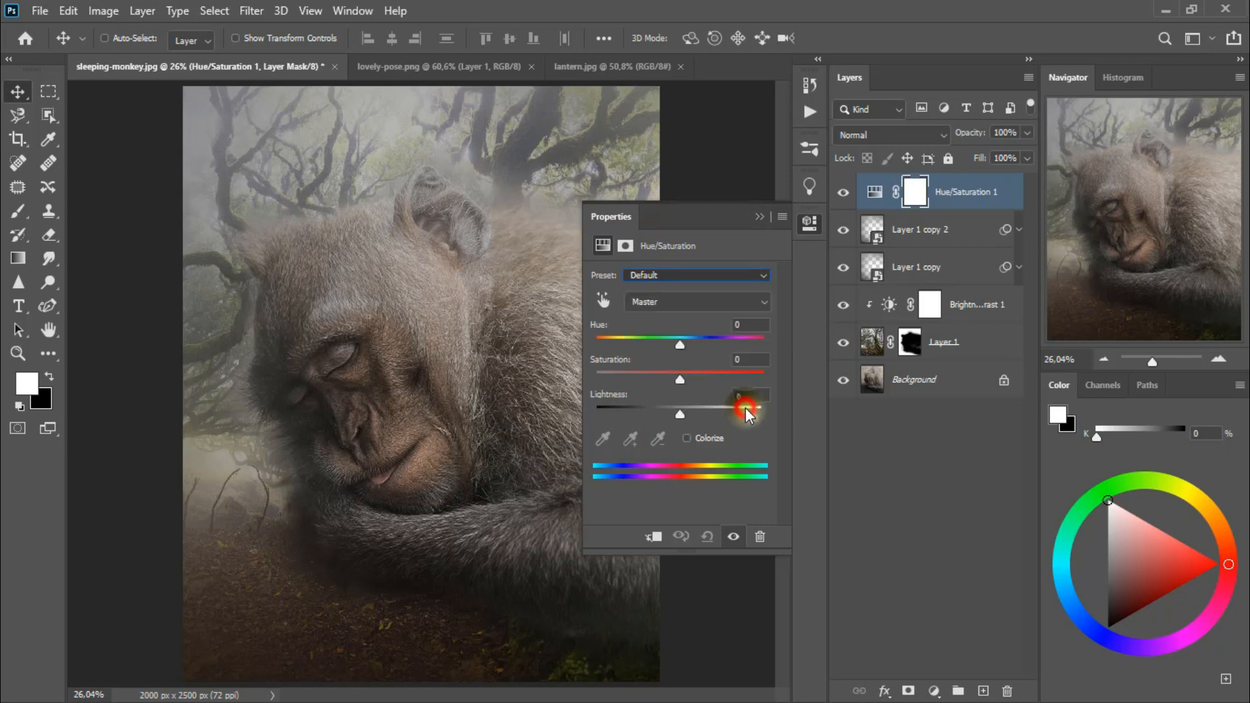
pyautogui.click(764, 216)
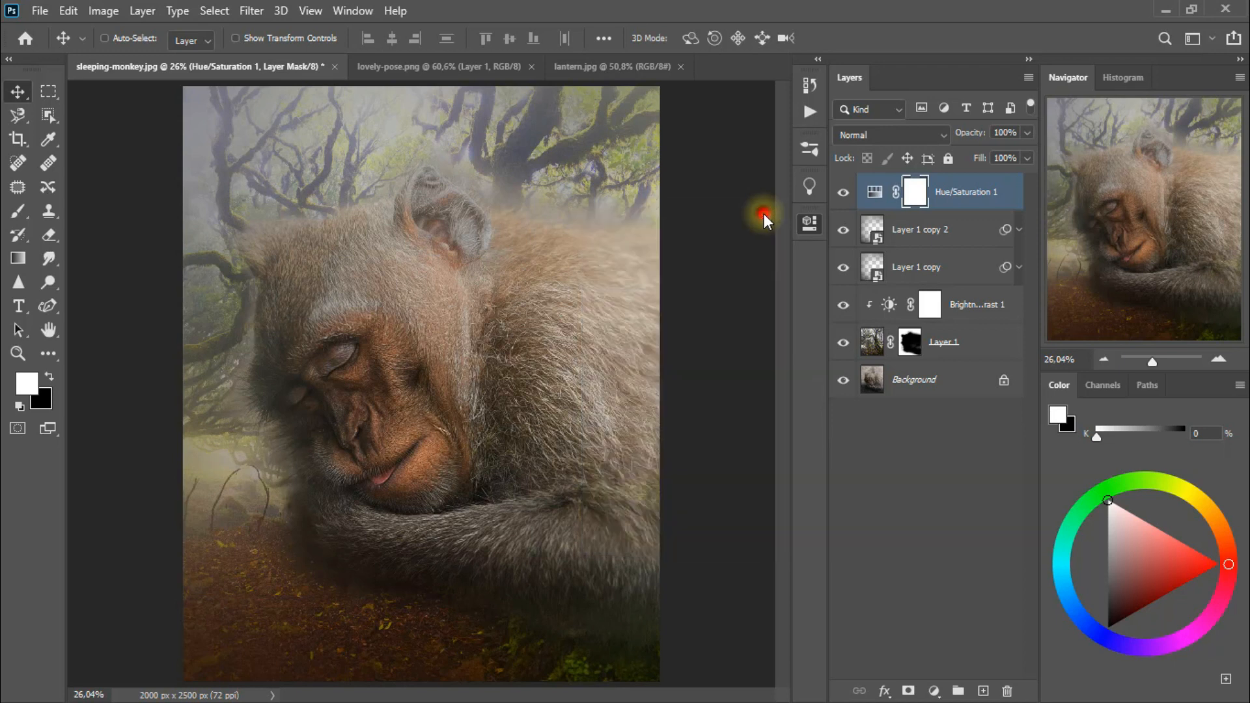
# - Set the Hue/Saturation layer's blend mode to Color and toggle its visibility to compare
pyautogui.click(877, 136)
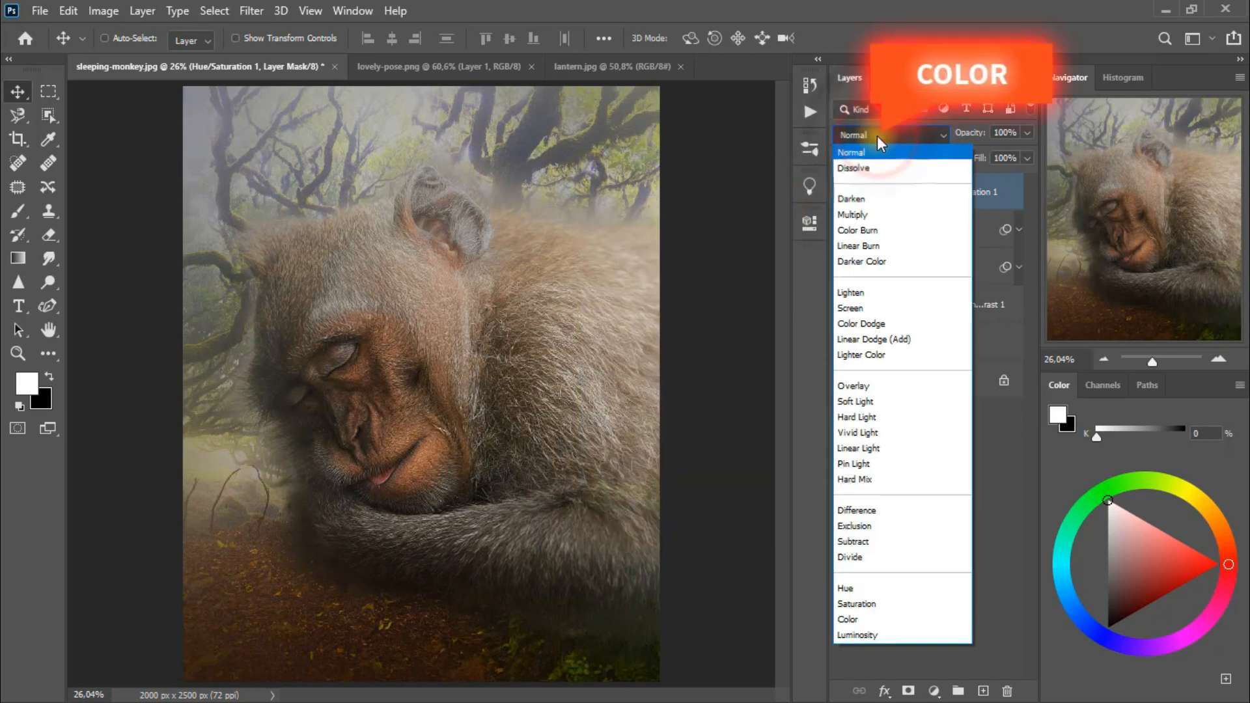
pyautogui.click(873, 620)
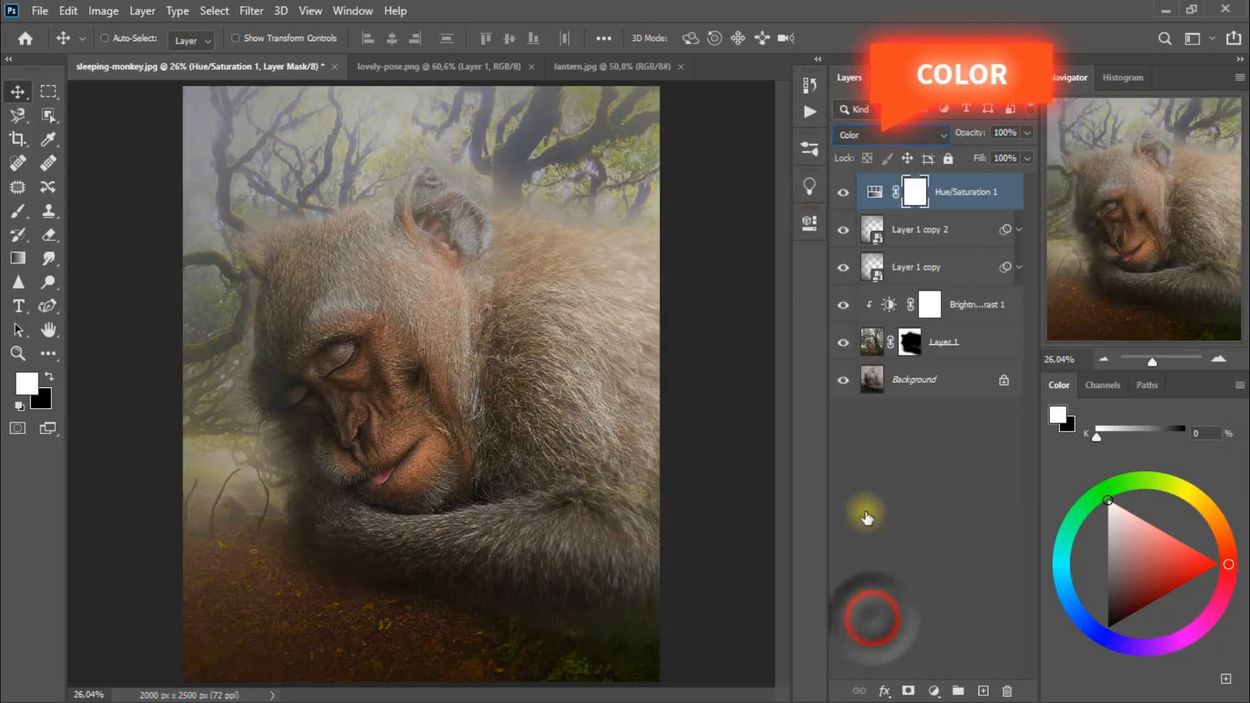
pyautogui.click(845, 191)
pyautogui.click(845, 191)
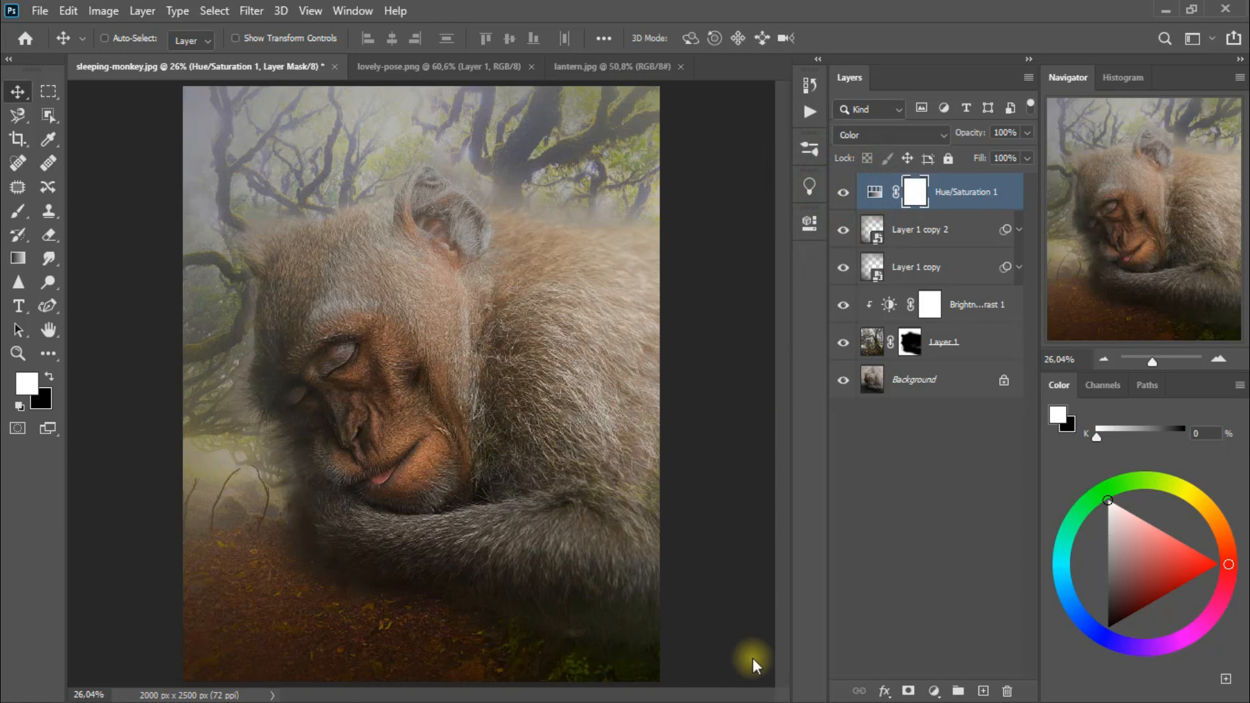
# - Add a Photo Filter adjustment layer on top with Cooling Filter (82) and raise its density slightly above 55%
pyautogui.click(934, 691)
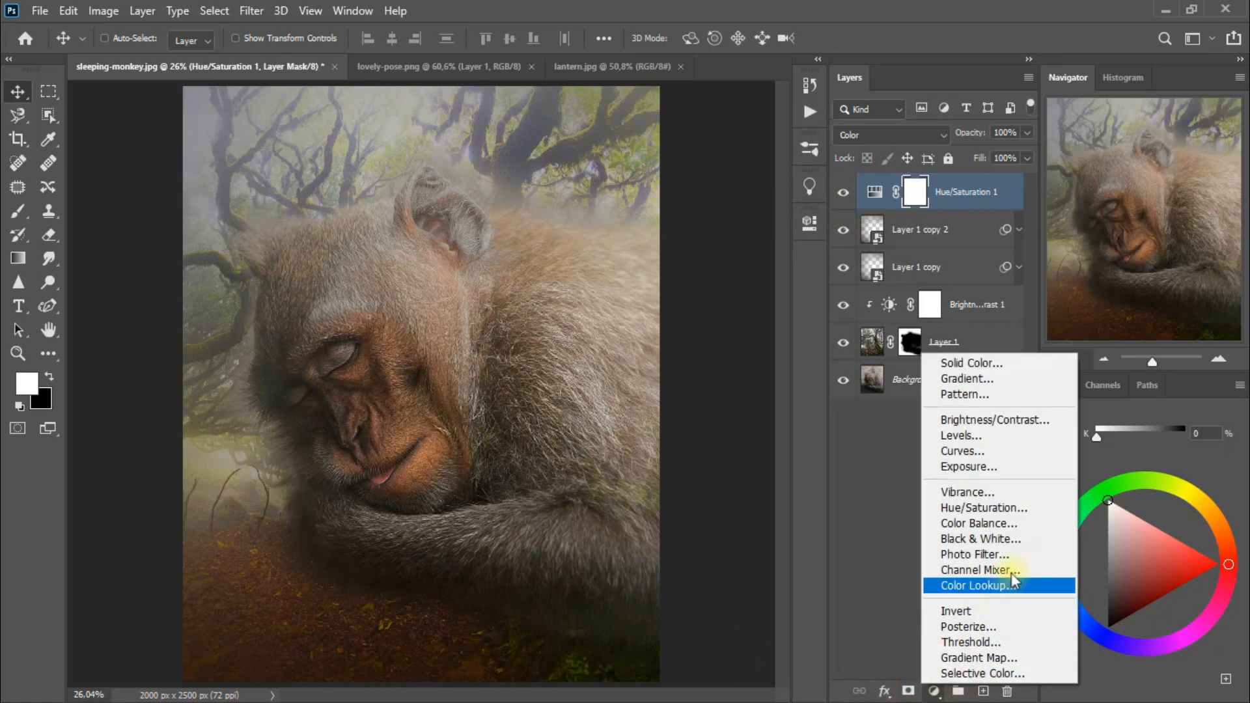
pyautogui.click(1024, 554)
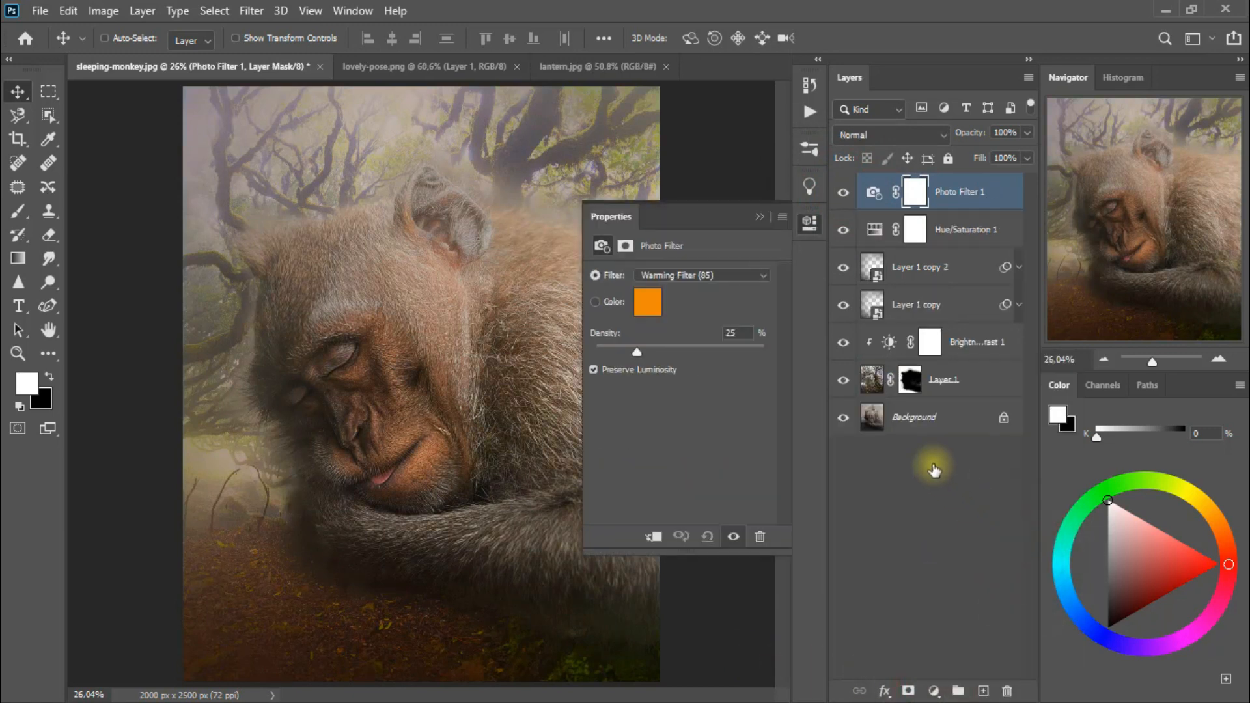
pyautogui.click(740, 274)
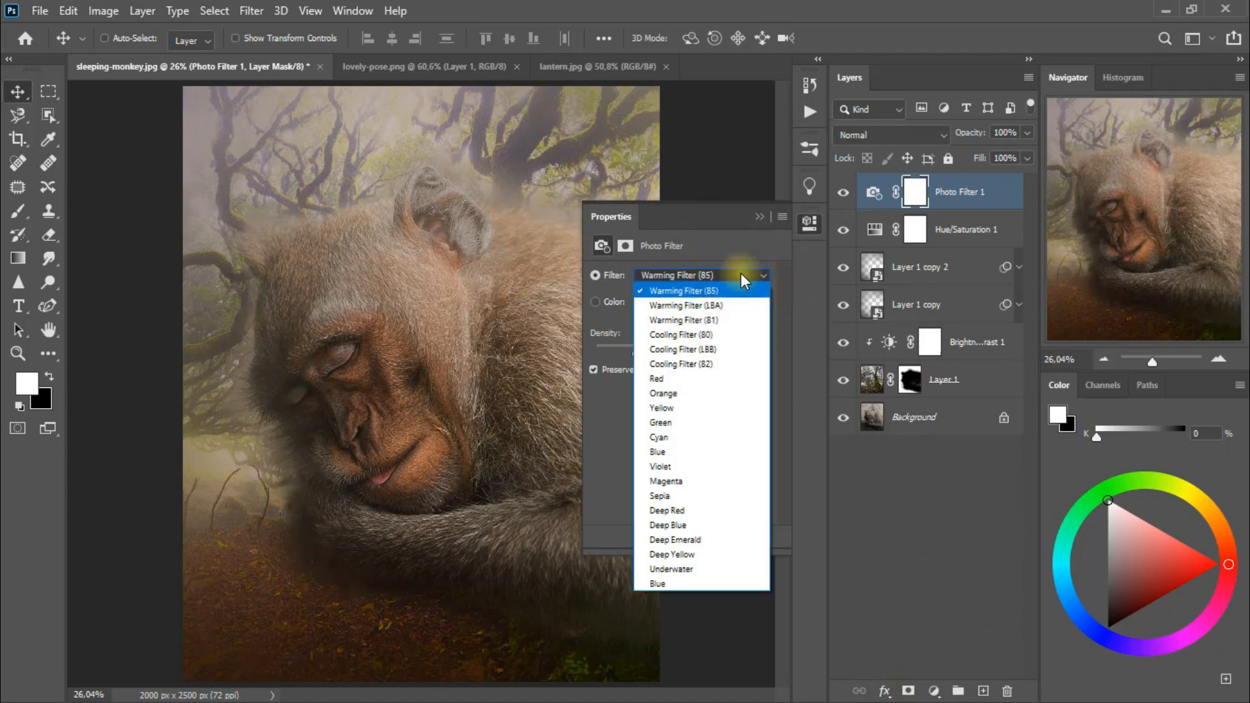
pyautogui.click(741, 365)
pyautogui.click(639, 355)
pyautogui.moveTo(639, 355); pyautogui.dragTo(684, 355)
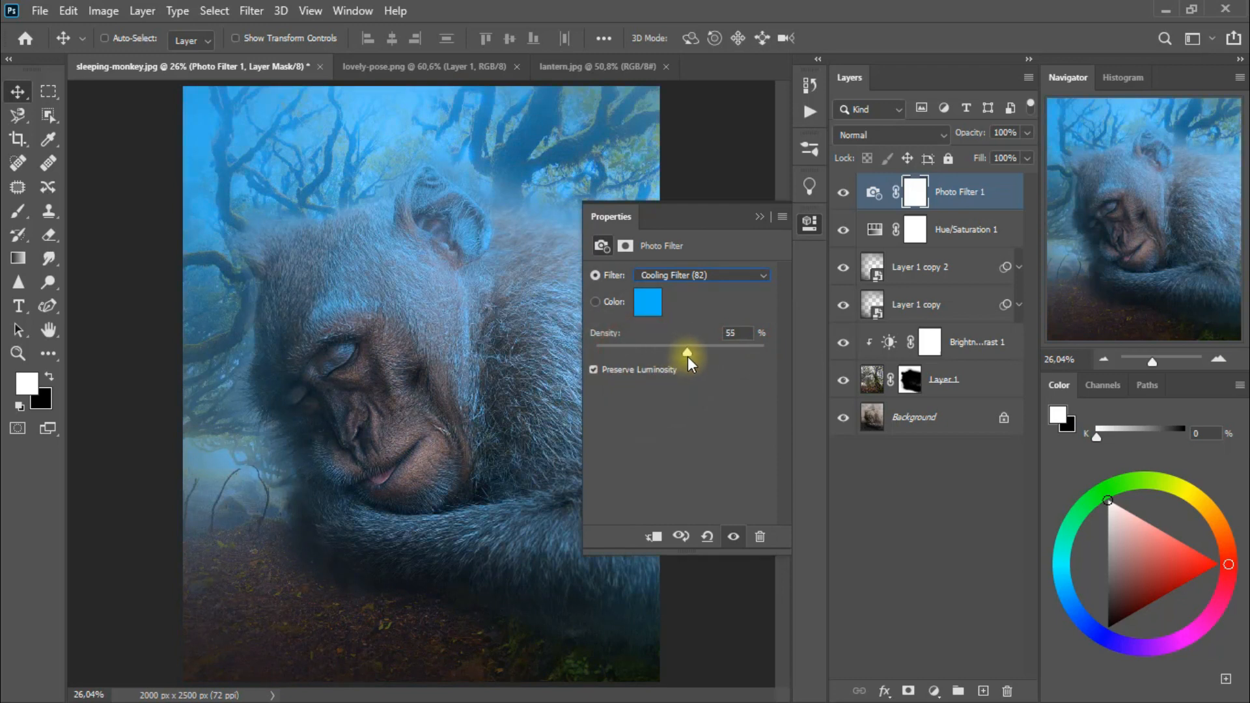
pyautogui.moveTo(693, 357); pyautogui.dragTo(694, 357)
pyautogui.click(762, 216)
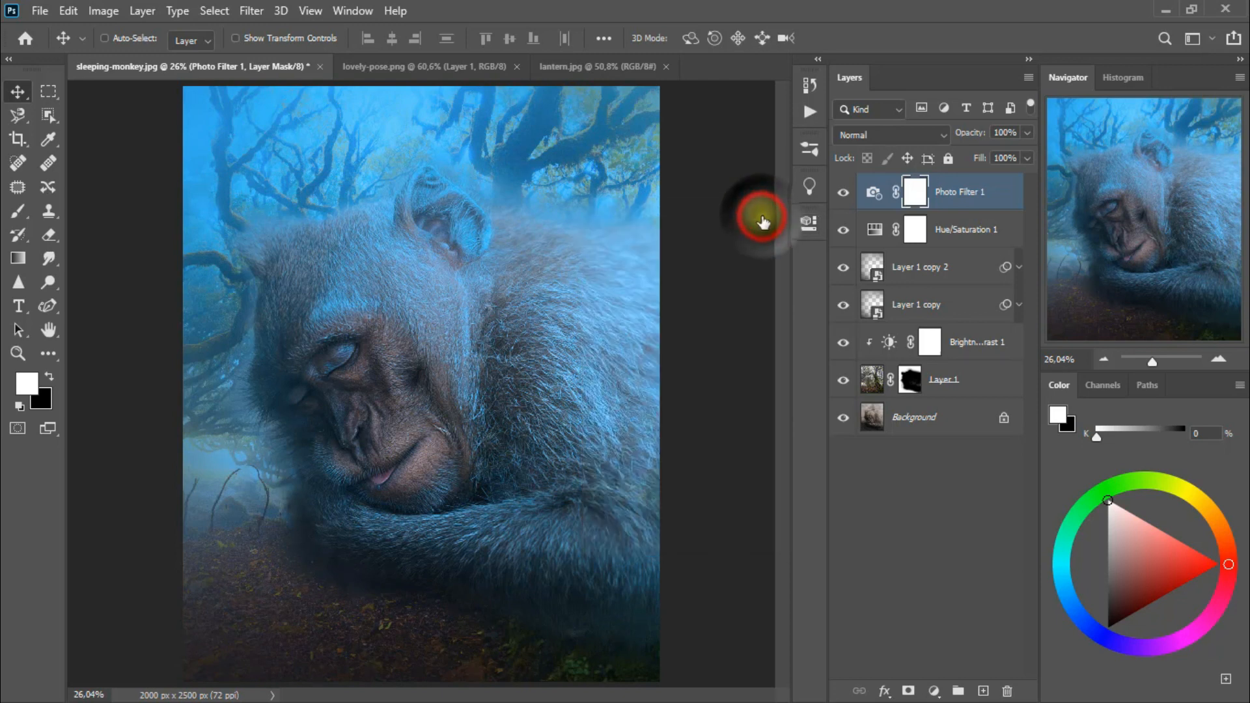
# - Set the Photo Filter layer's blend mode to Lighten and toggle its visibility to compare
pyautogui.click(885, 139)
pyautogui.press('Down')
pyautogui.press('Down')
pyautogui.press('Down')
pyautogui.press('Down')
pyautogui.press('Down')
pyautogui.press('Down')
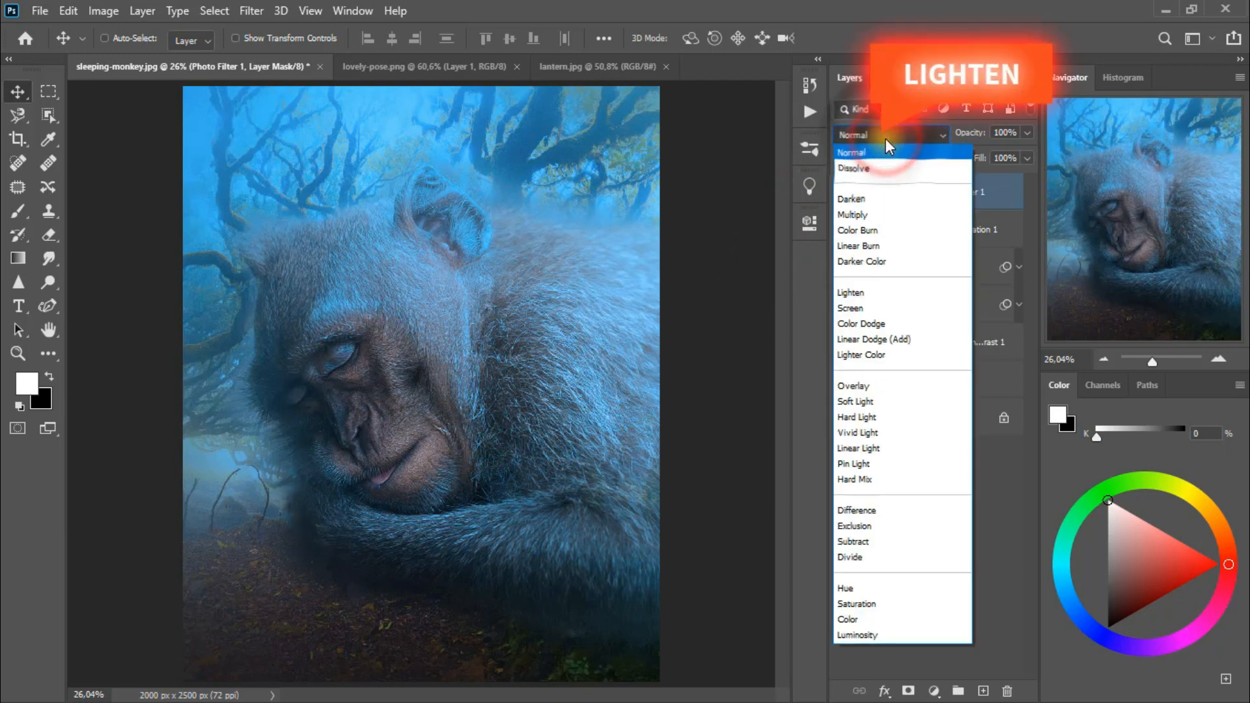
pyautogui.click(899, 293)
pyautogui.click(844, 192)
pyautogui.click(843, 193)
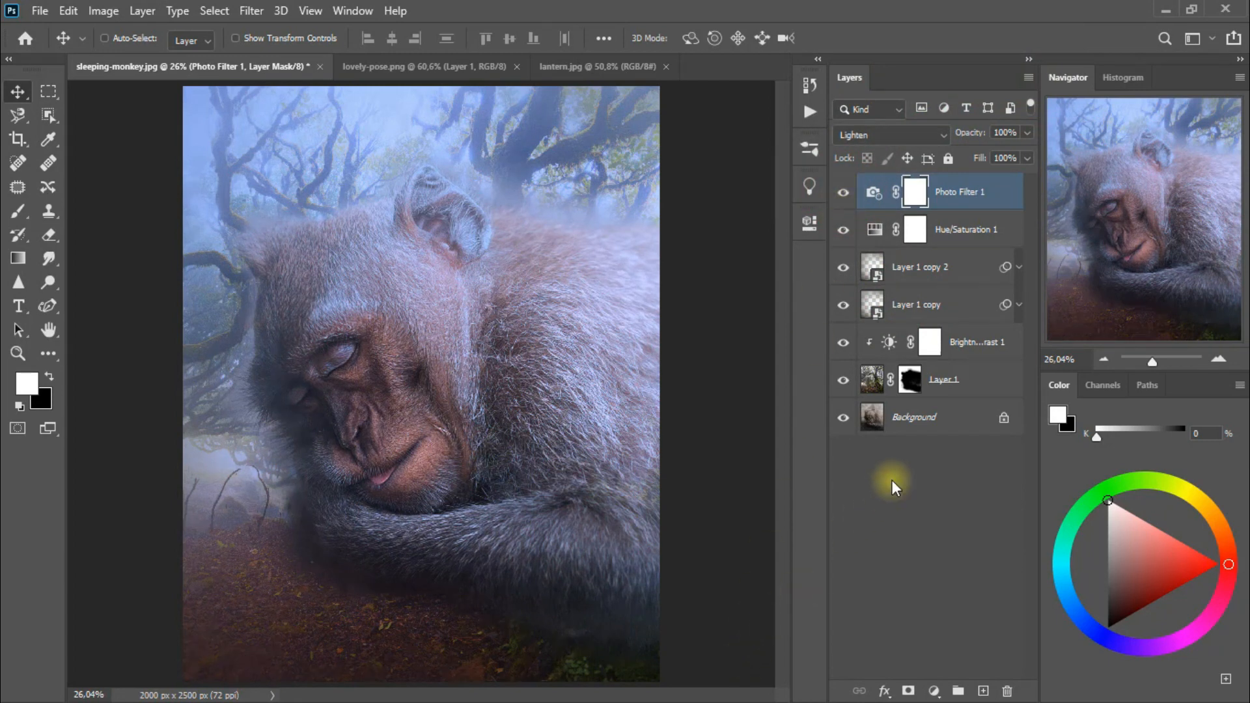
# - Group all layers from Photo Filter 1 down to Layer 1 as "Sleeping Monkey" and toggle the group's visibility to compare
pyautogui.click(1001, 381)
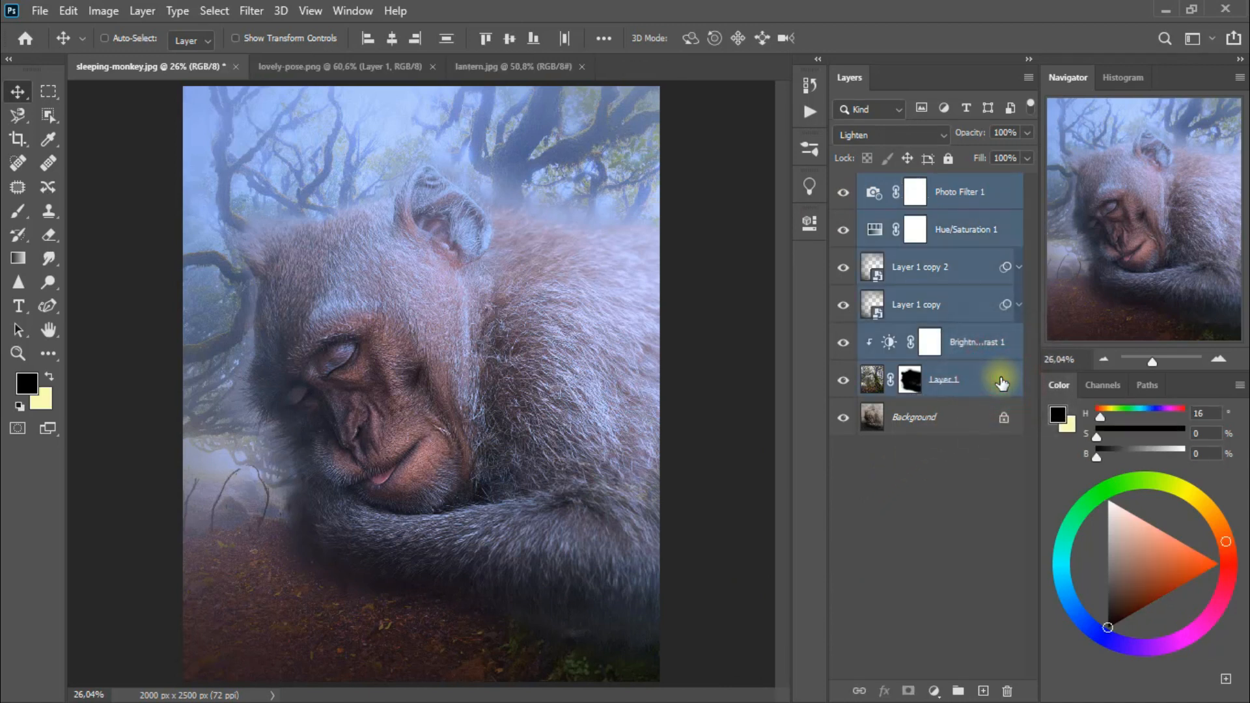
pyautogui.hotkey('ctrl', 'g')
pyautogui.doubleClick(924, 184)
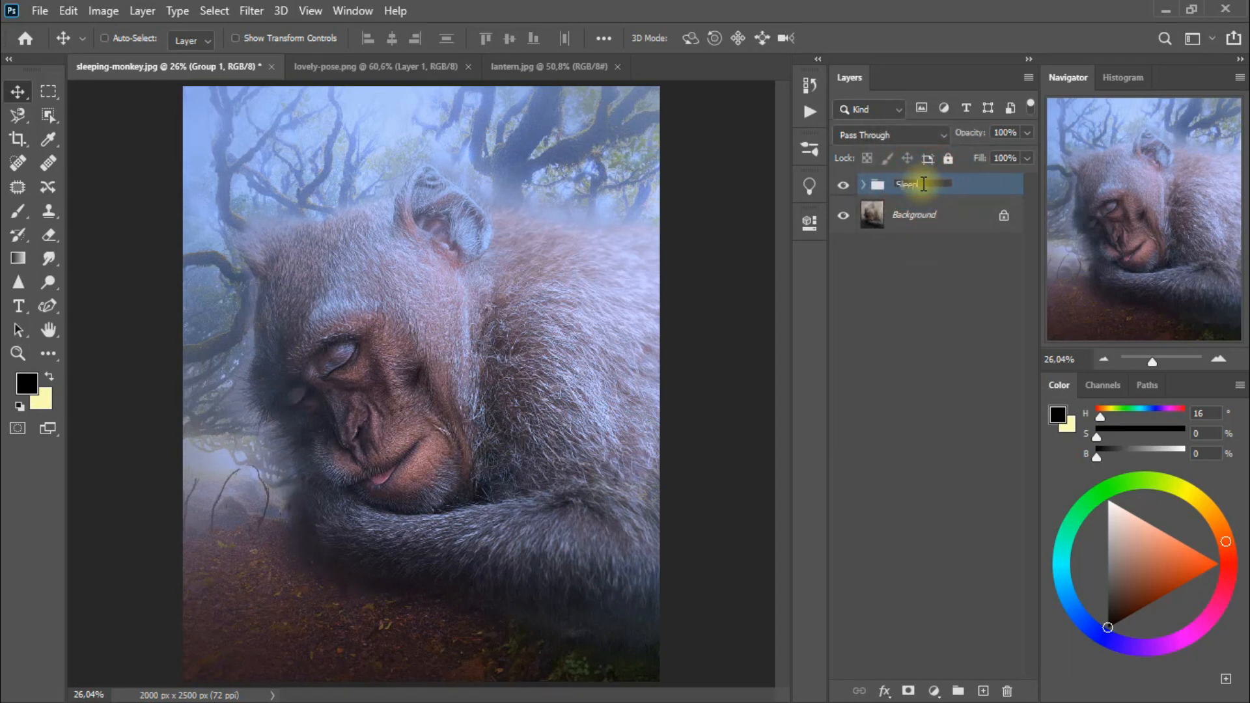
pyautogui.click(980, 184)
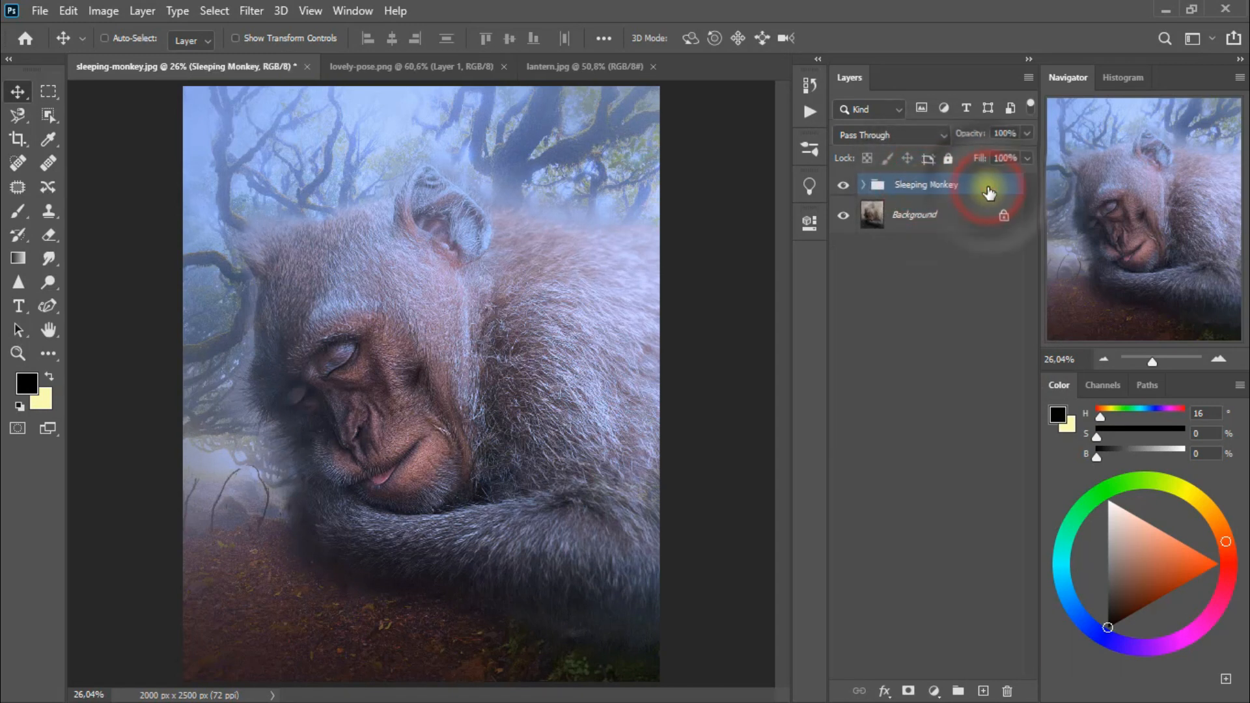
pyautogui.click(843, 186)
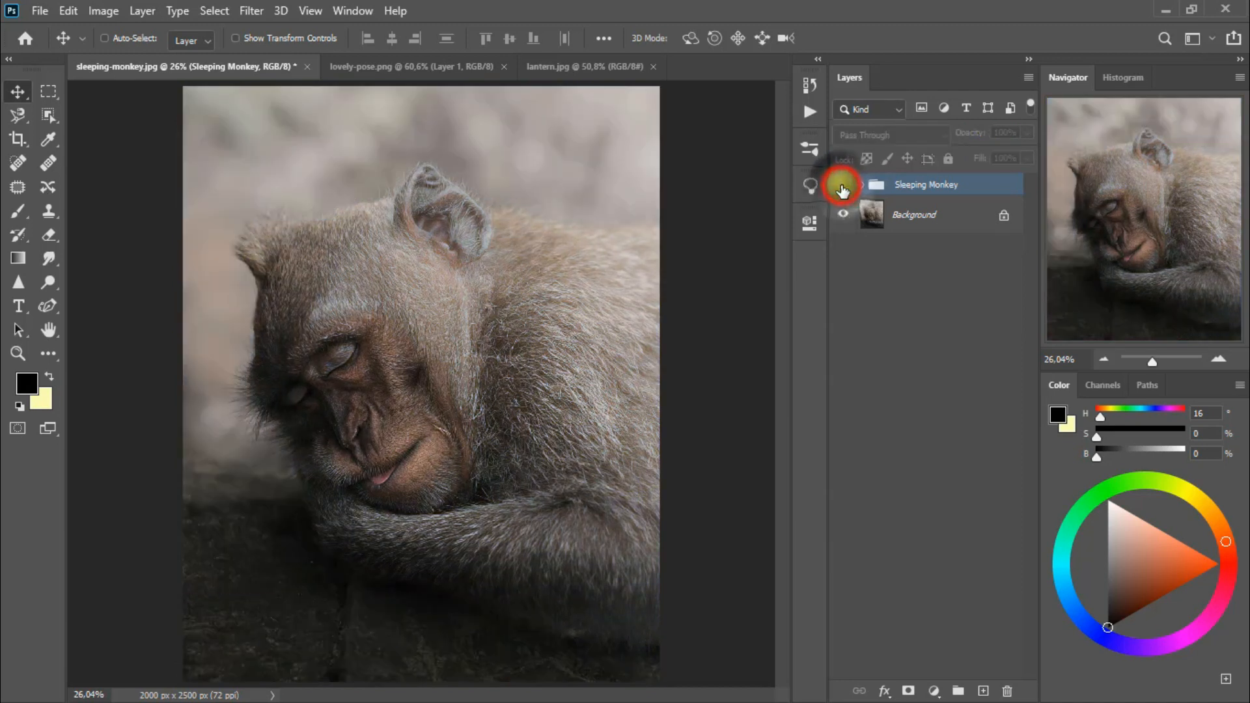
pyautogui.click(842, 187)
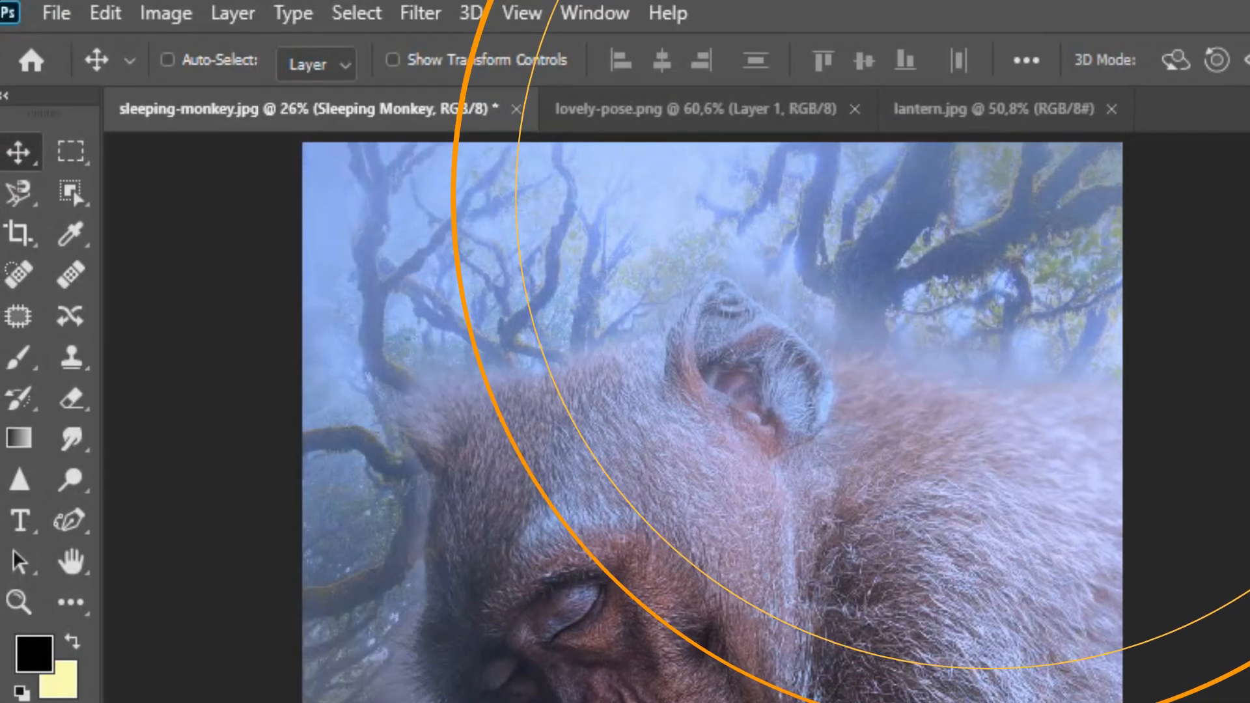
# - Save the composite as the-big-monkey.psd with Maximize Compatibility enabled
pyautogui.click(52, 10)
pyautogui.click(270, 381)
pyautogui.click(944, 645)
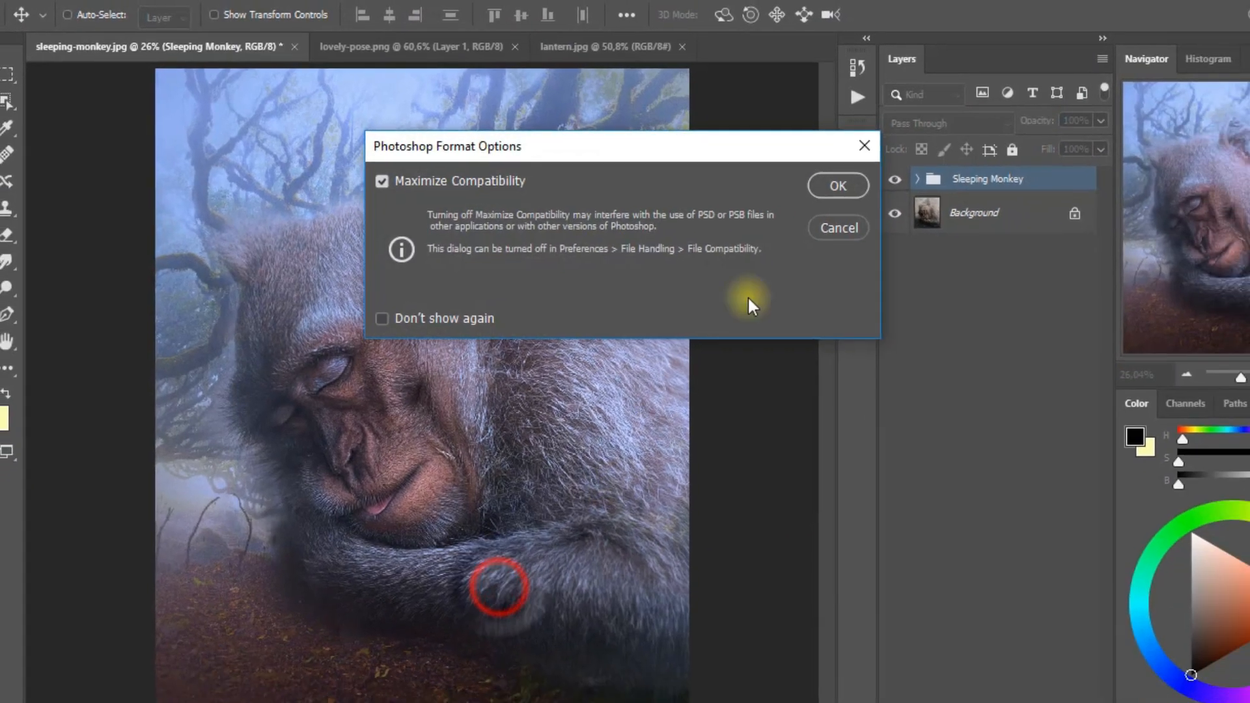
pyautogui.click(790, 186)
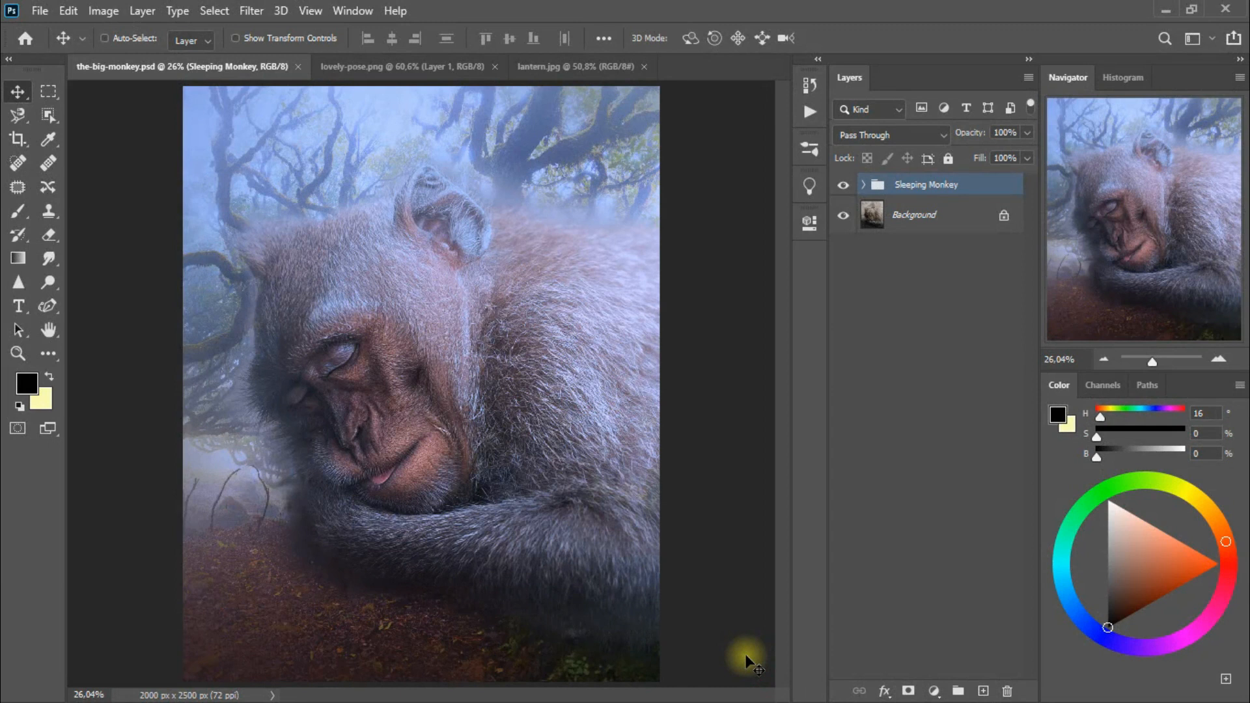
# - Copy the woman from lovely-pose.png into the-big-monkey.psd, close lovely-pose.png, and position her standing on the monkey's arm
pyautogui.click(402, 70)
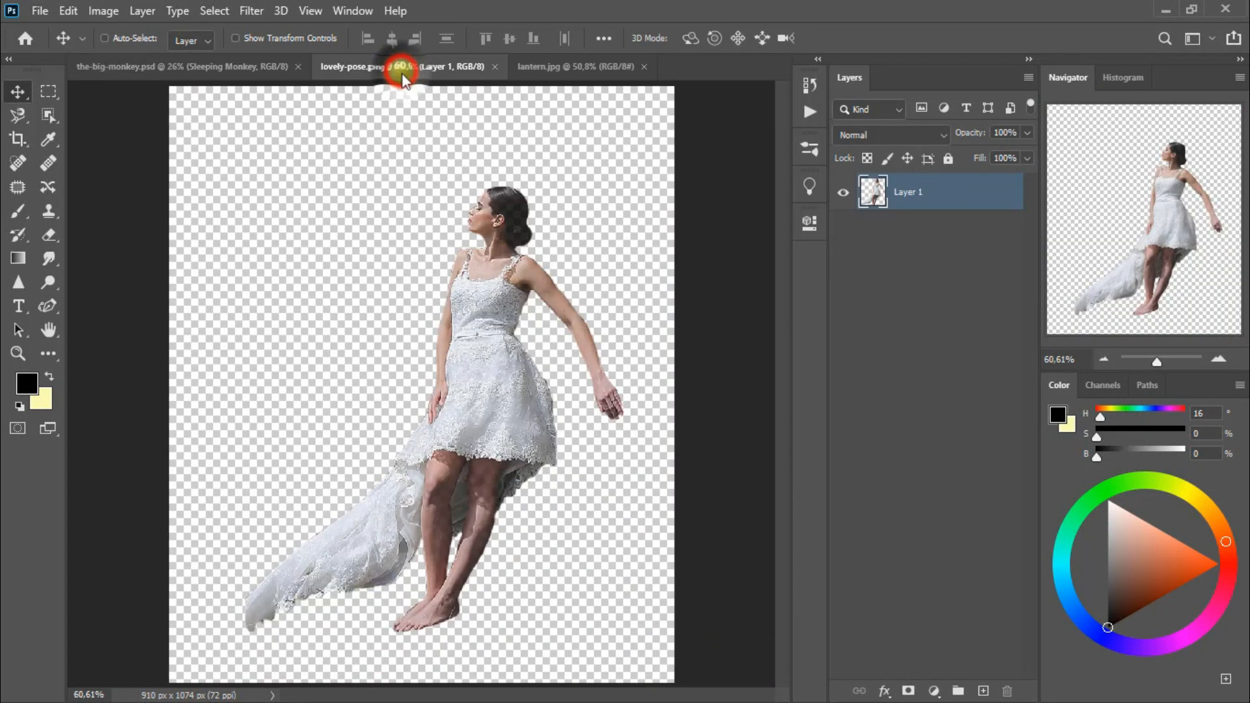
pyautogui.moveTo(478, 335); pyautogui.dragTo(459, 284)
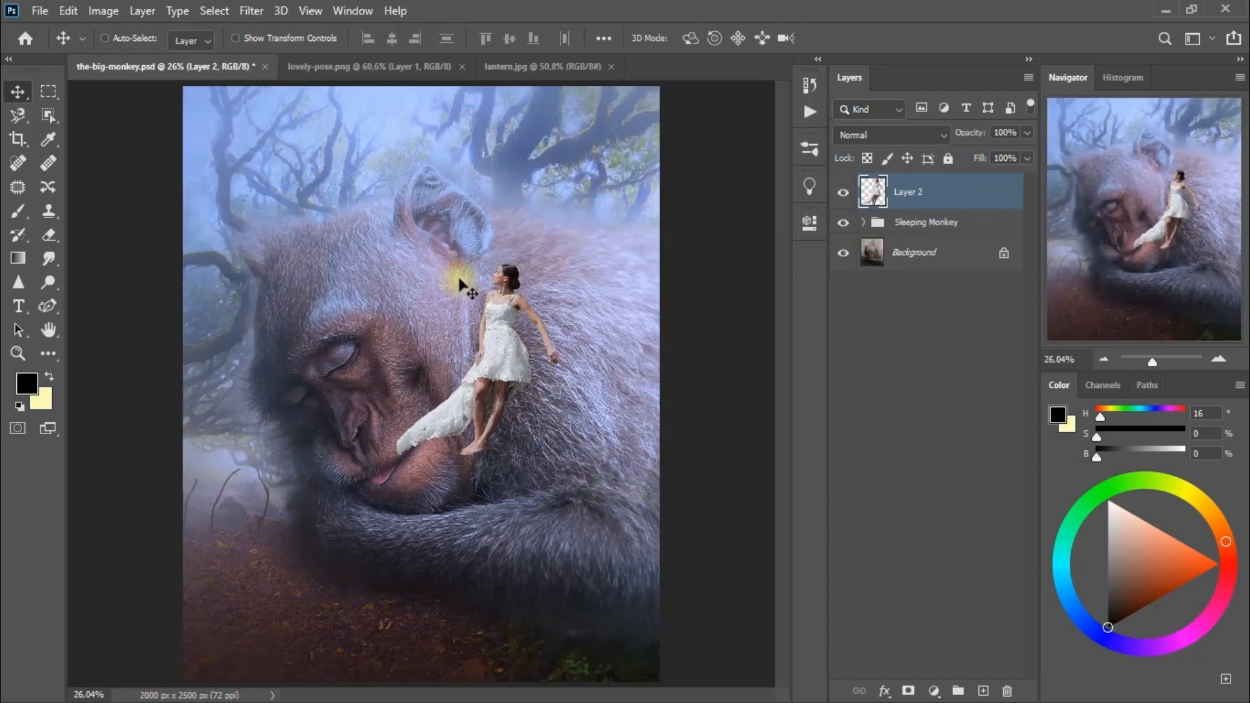
pyautogui.click(408, 65)
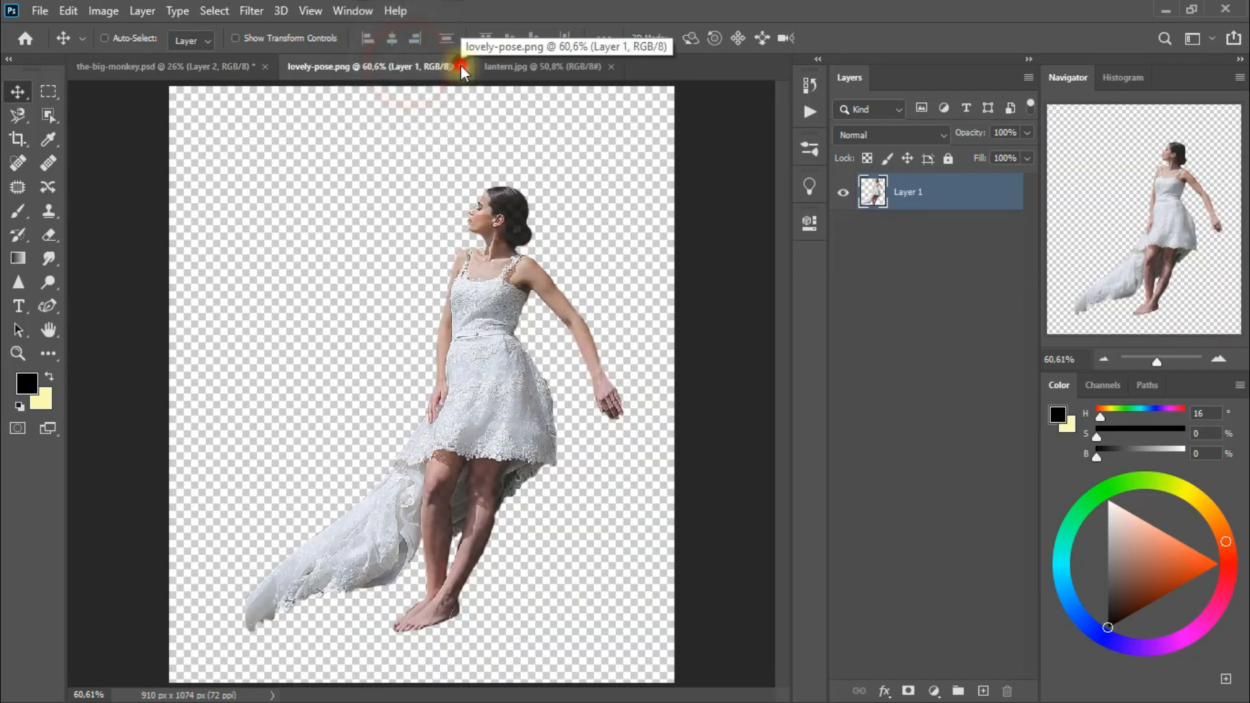
pyautogui.click(460, 65)
pyautogui.moveTo(498, 306); pyautogui.dragTo(528, 367)
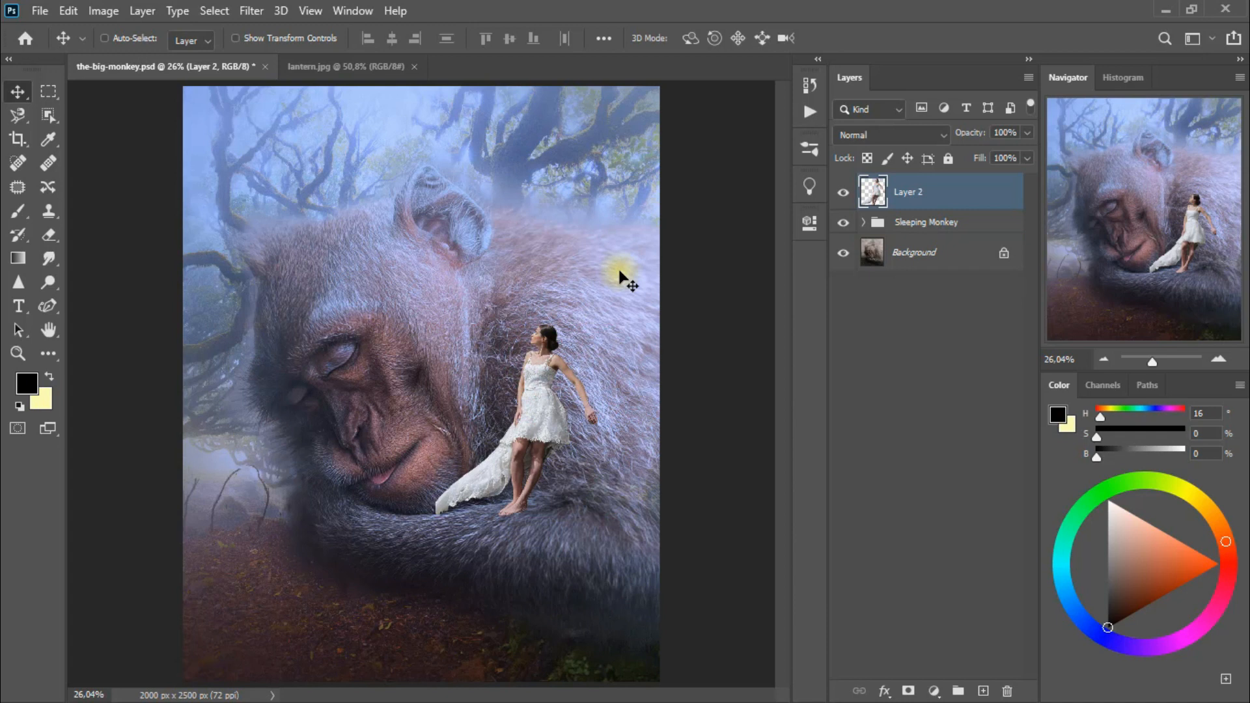
# - Add a layer mask to Layer 2 and fade the end of the dress's train with a soft 125 px eraser at 45% opacity
pyautogui.click(908, 691)
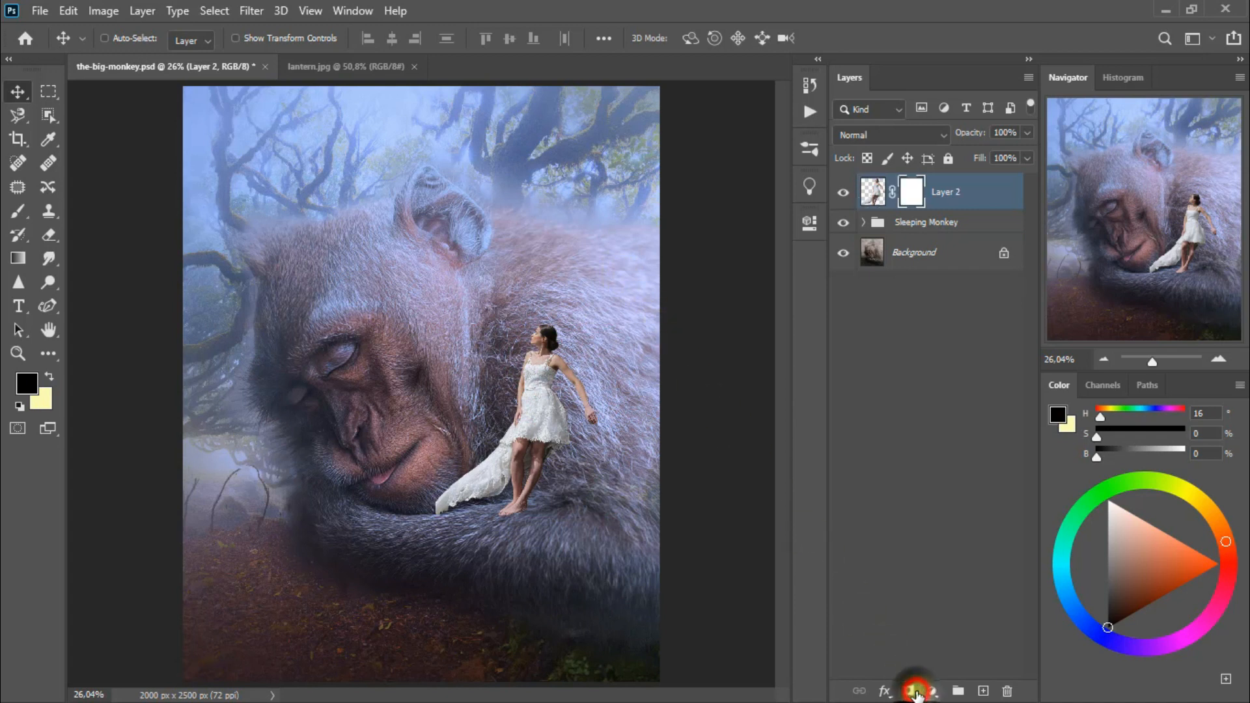
pyautogui.click(48, 234)
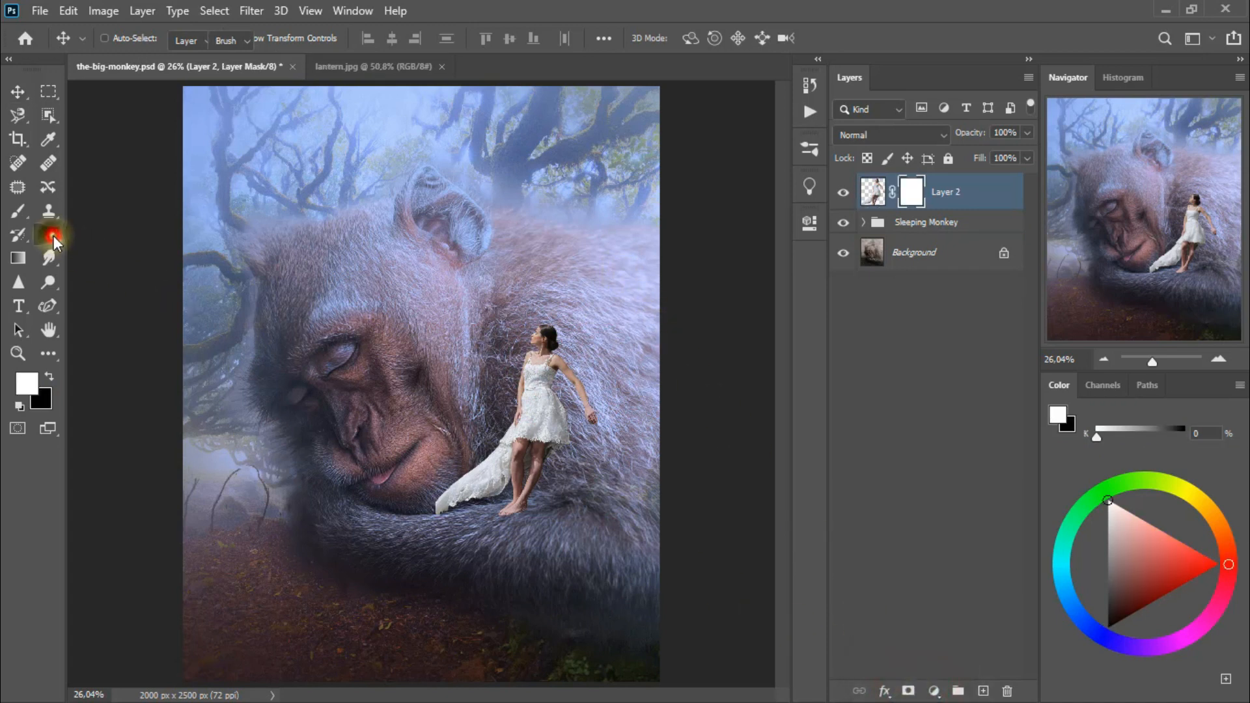
pyautogui.press('[')
pyautogui.press('[')
pyautogui.press('[')
pyautogui.press('[')
pyautogui.click(446, 480)
pyautogui.moveTo(446, 480)
pyautogui.mouseDown()
pyautogui.moveTo(420, 485)
pyautogui.moveTo(456, 472)
pyautogui.moveTo(448, 503)
pyautogui.moveTo(433, 501)
pyautogui.mouseUp()
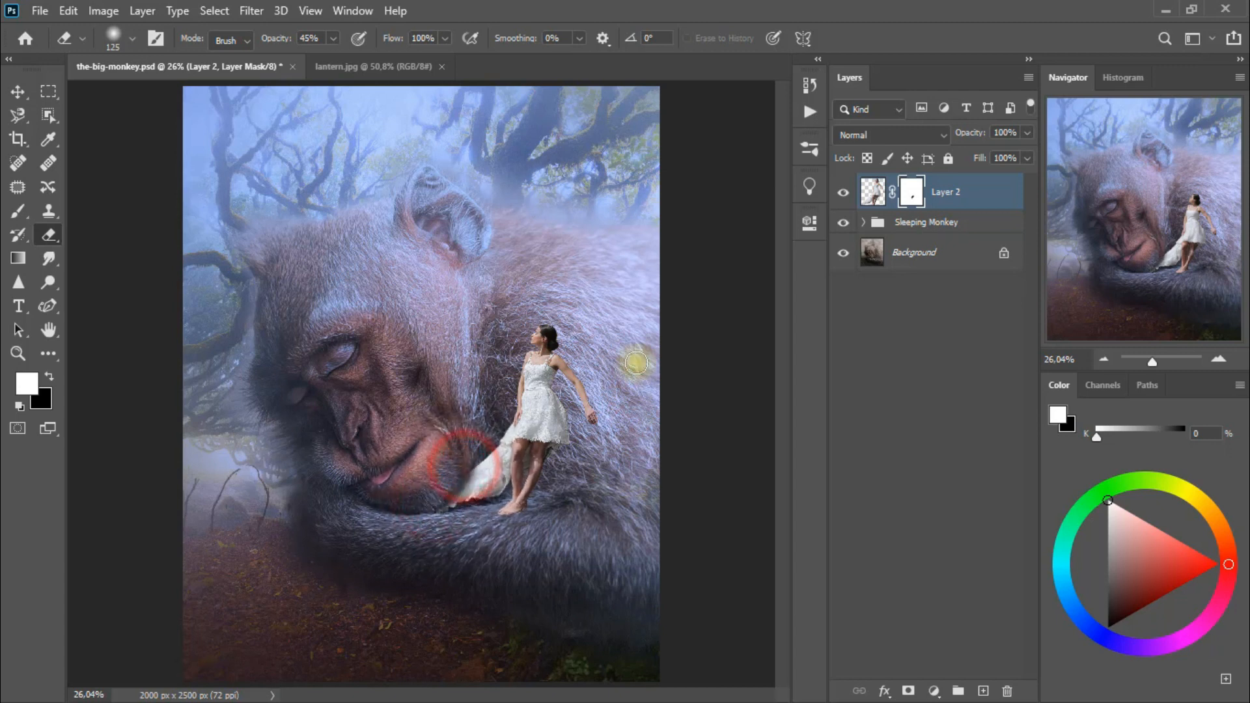
pyautogui.click(17, 91)
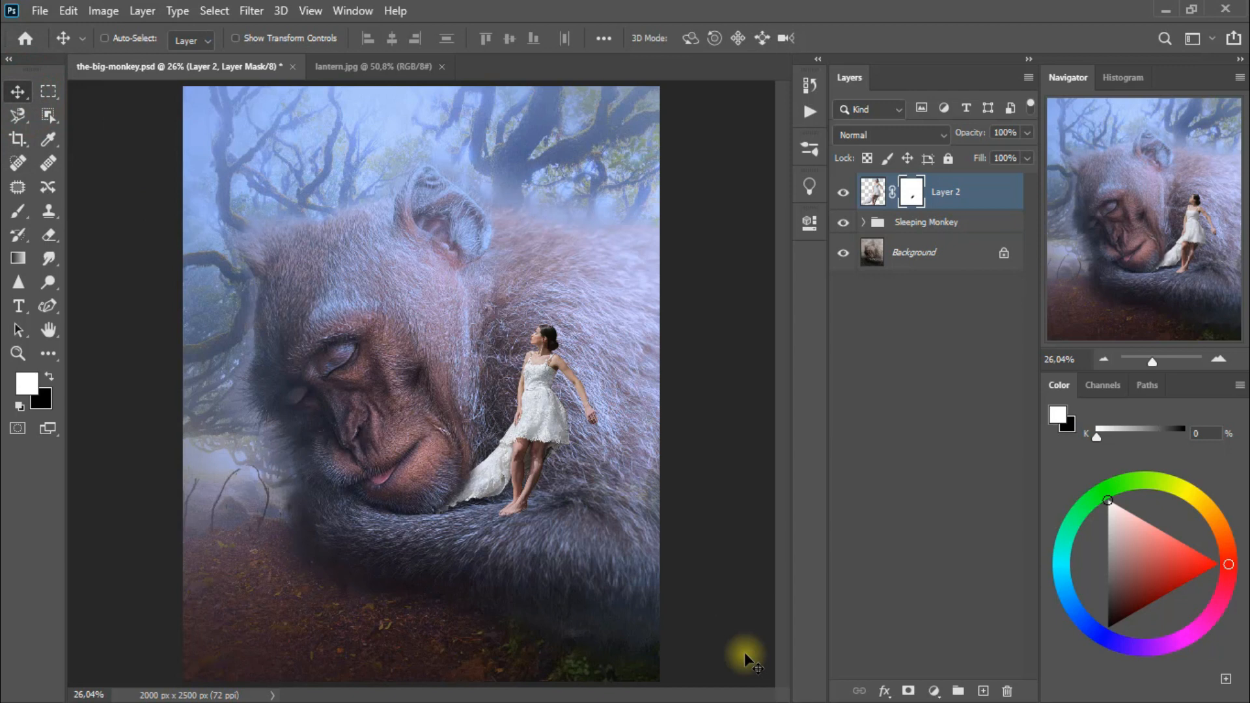
# - Add a Brightness/Contrast adjustment clipped to the woman's layer with Brightness 11 and Contrast 53, and toggle its visibility to compare
pyautogui.click(934, 691)
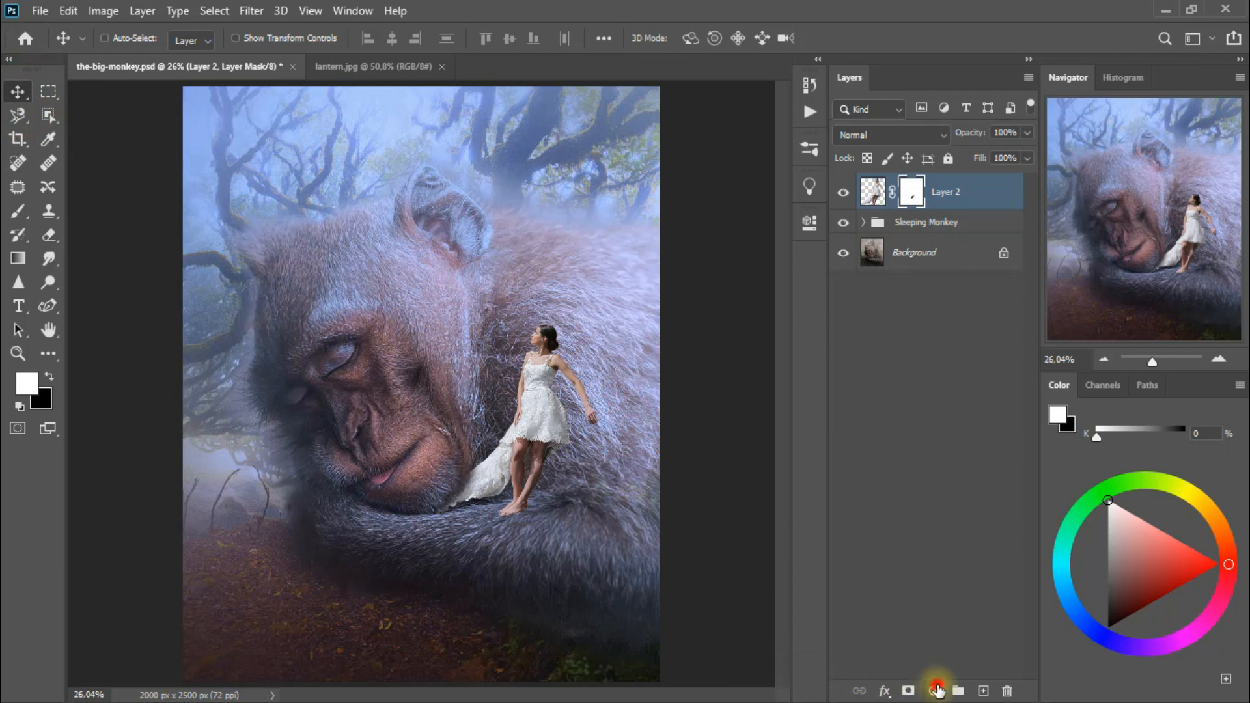
pyautogui.click(1007, 421)
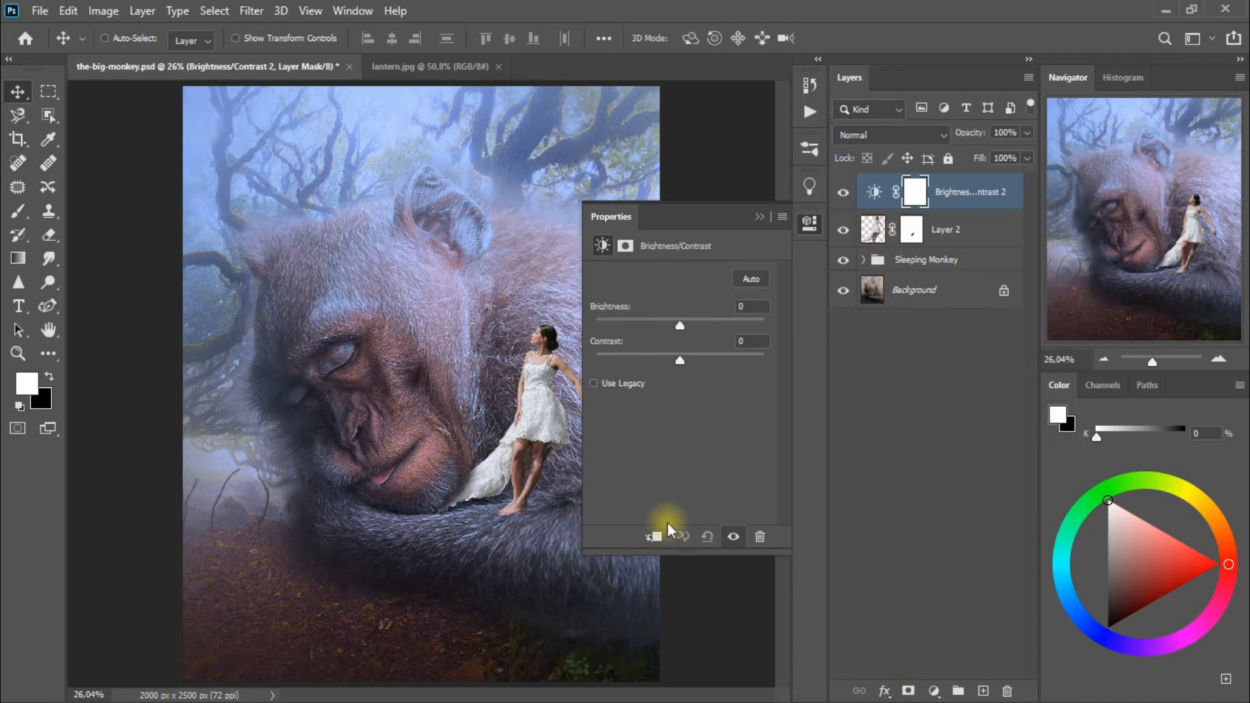
pyautogui.click(654, 538)
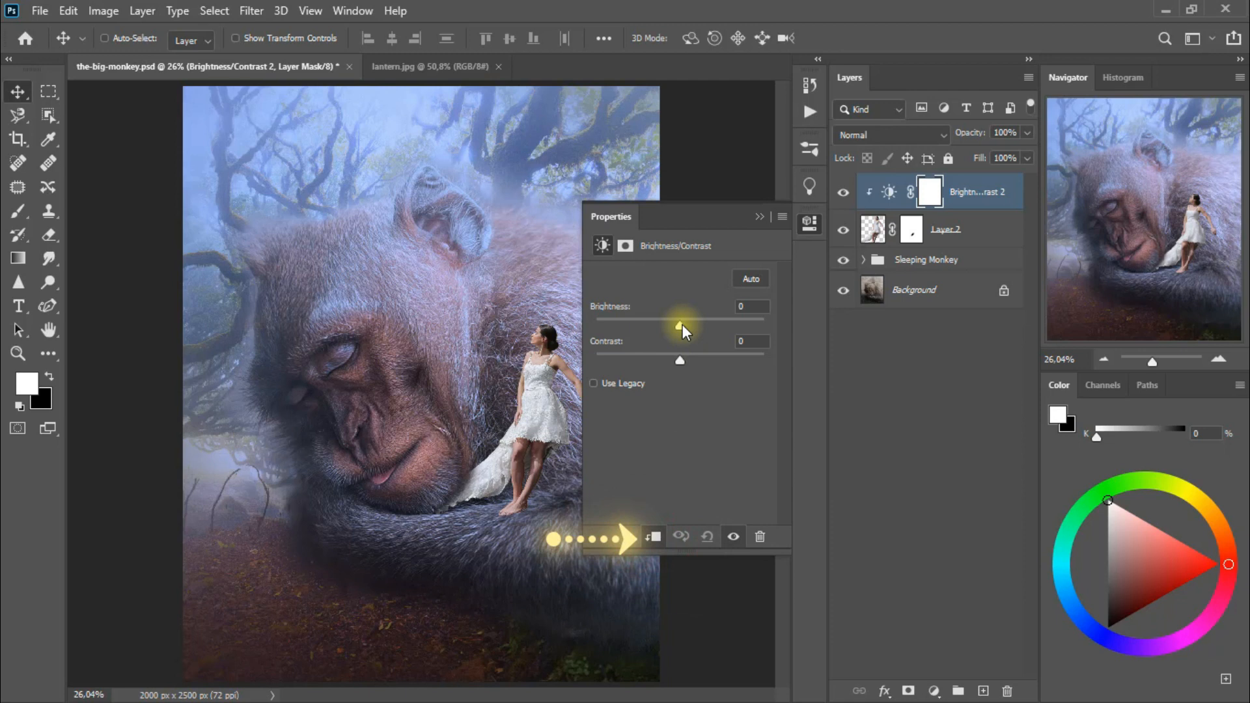
pyautogui.moveTo(683, 324); pyautogui.dragTo(719, 362)
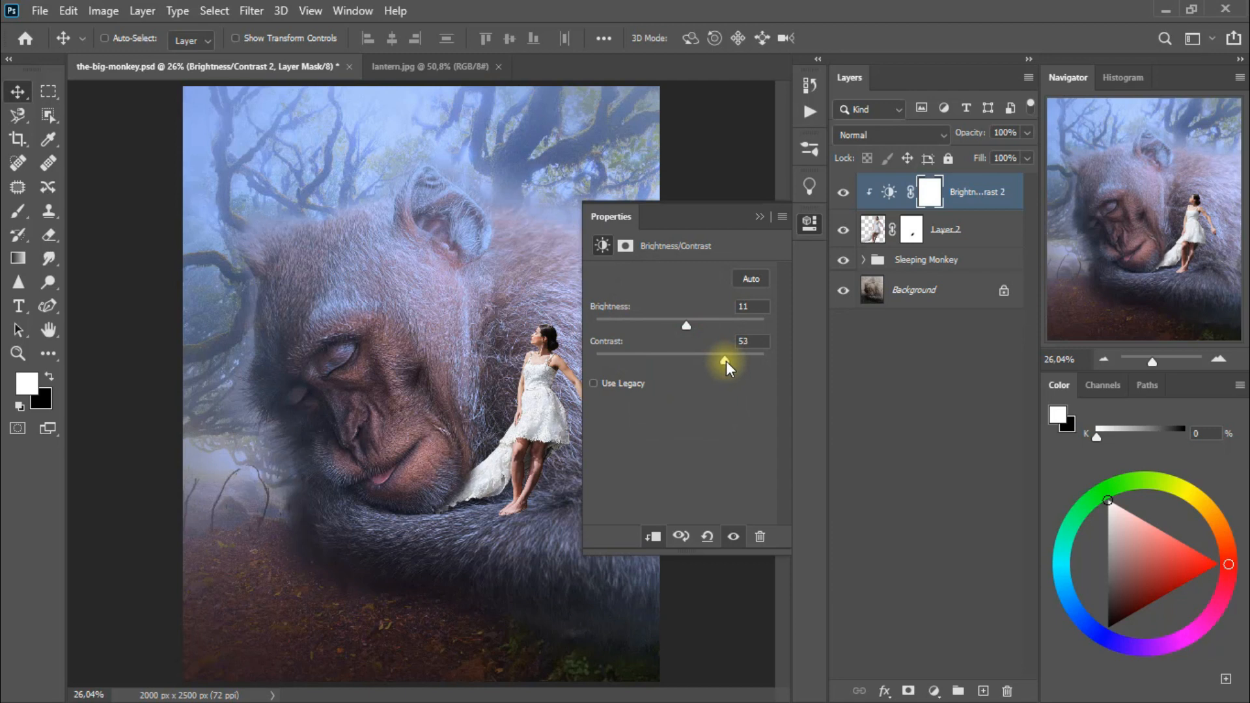
pyautogui.click(761, 218)
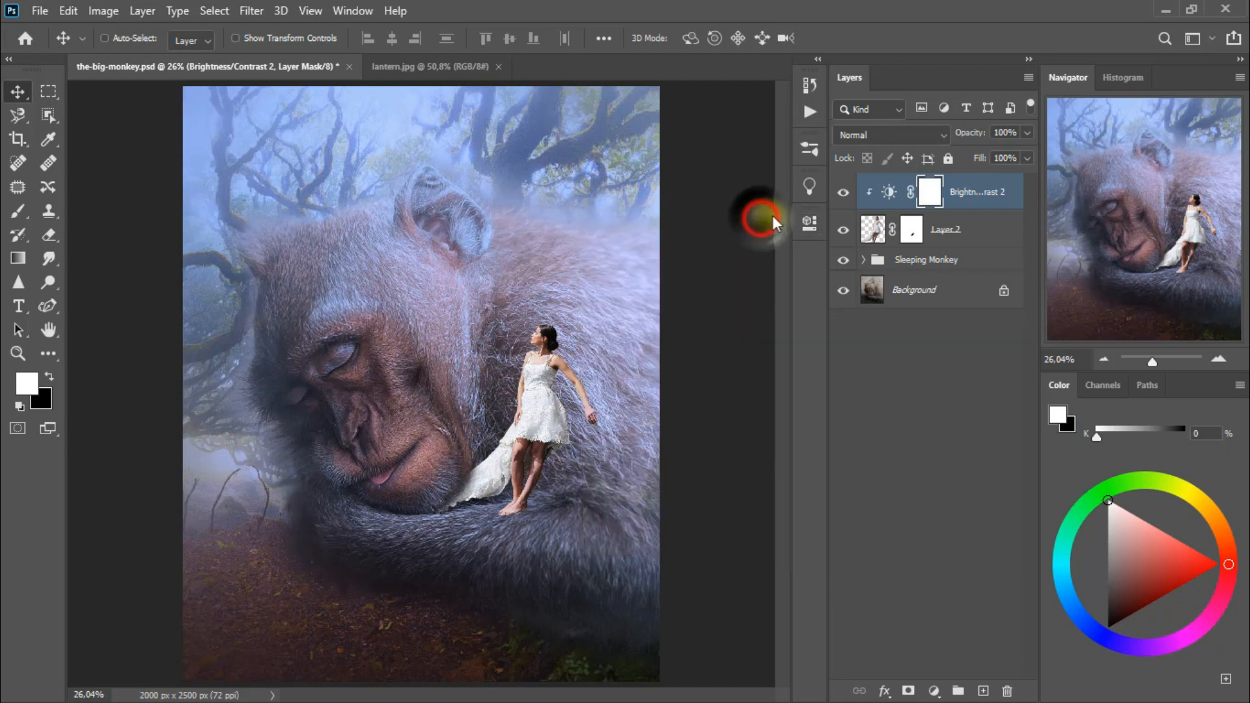
pyautogui.click(843, 194)
pyautogui.click(842, 196)
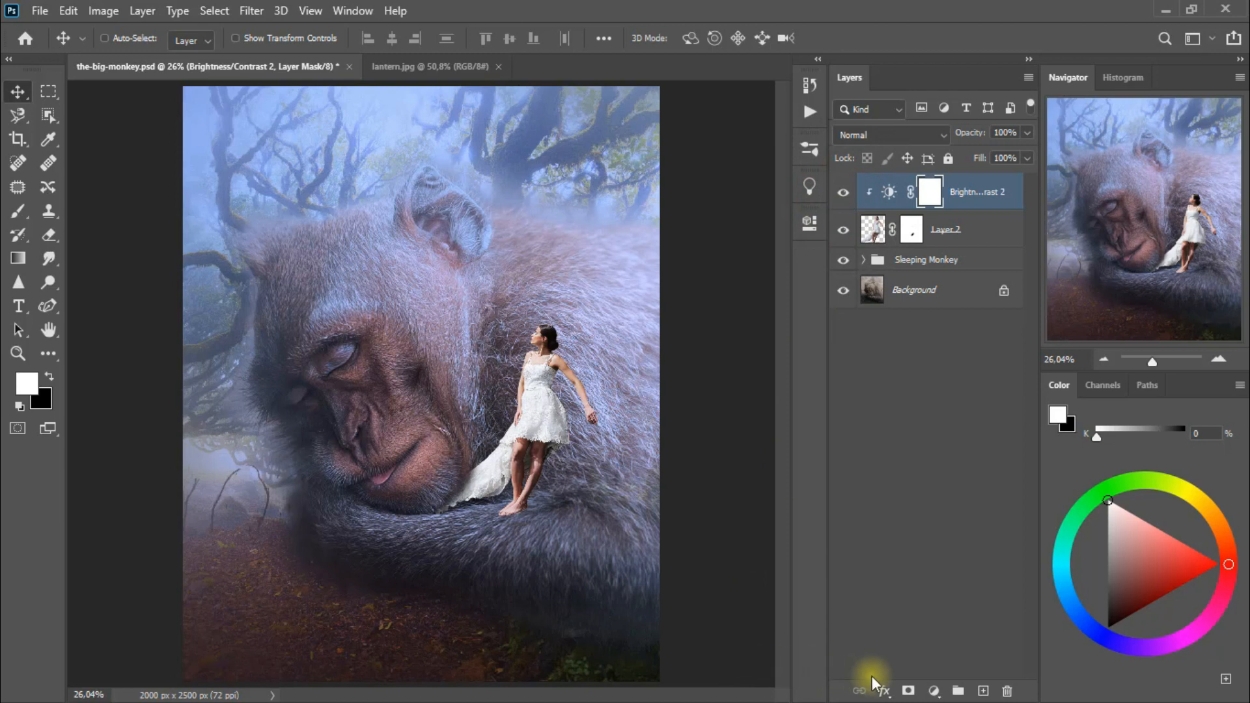
# - Add a Color Lookup adjustment clipped to the woman's layer, using the FallColors.look 3DLUT file
pyautogui.click(934, 690)
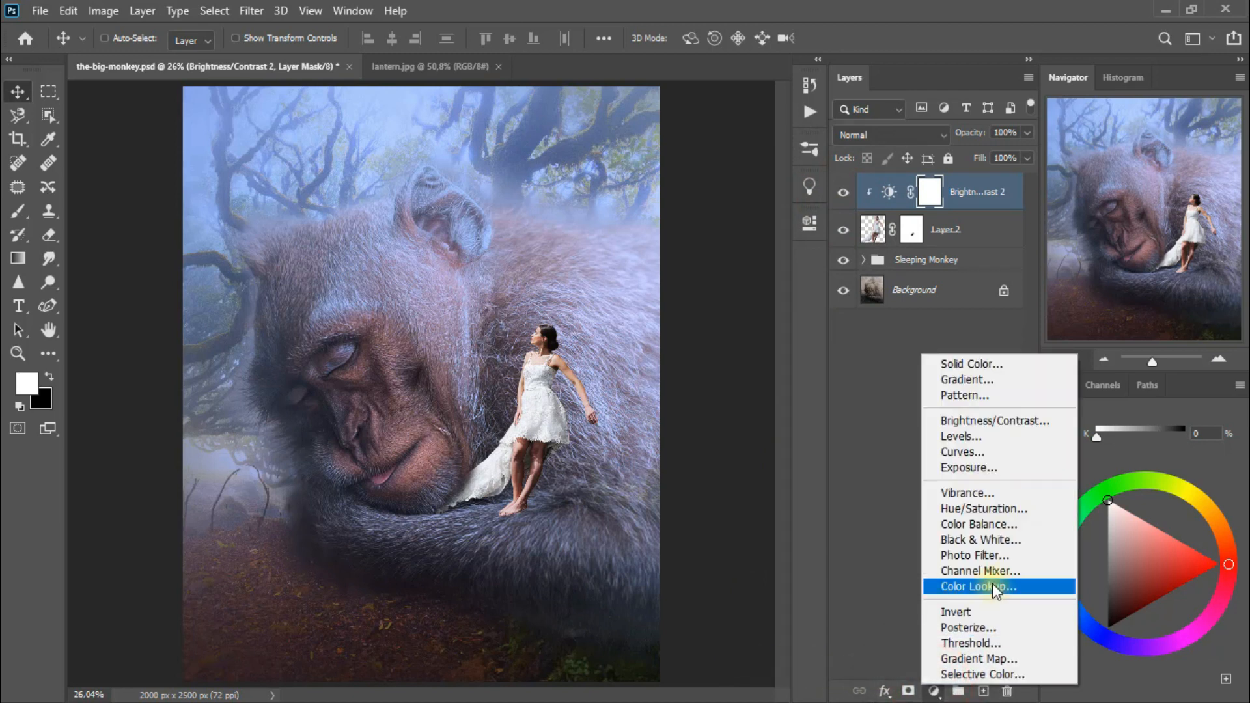
pyautogui.click(993, 585)
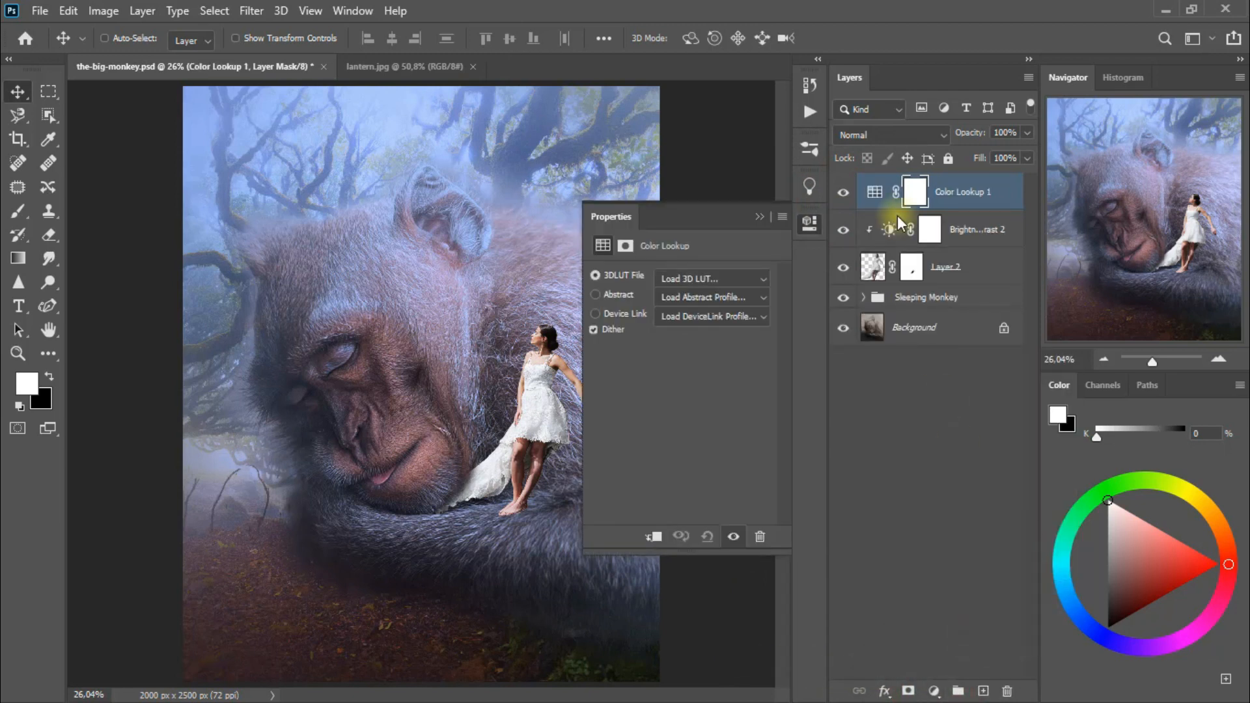
pyautogui.click(657, 538)
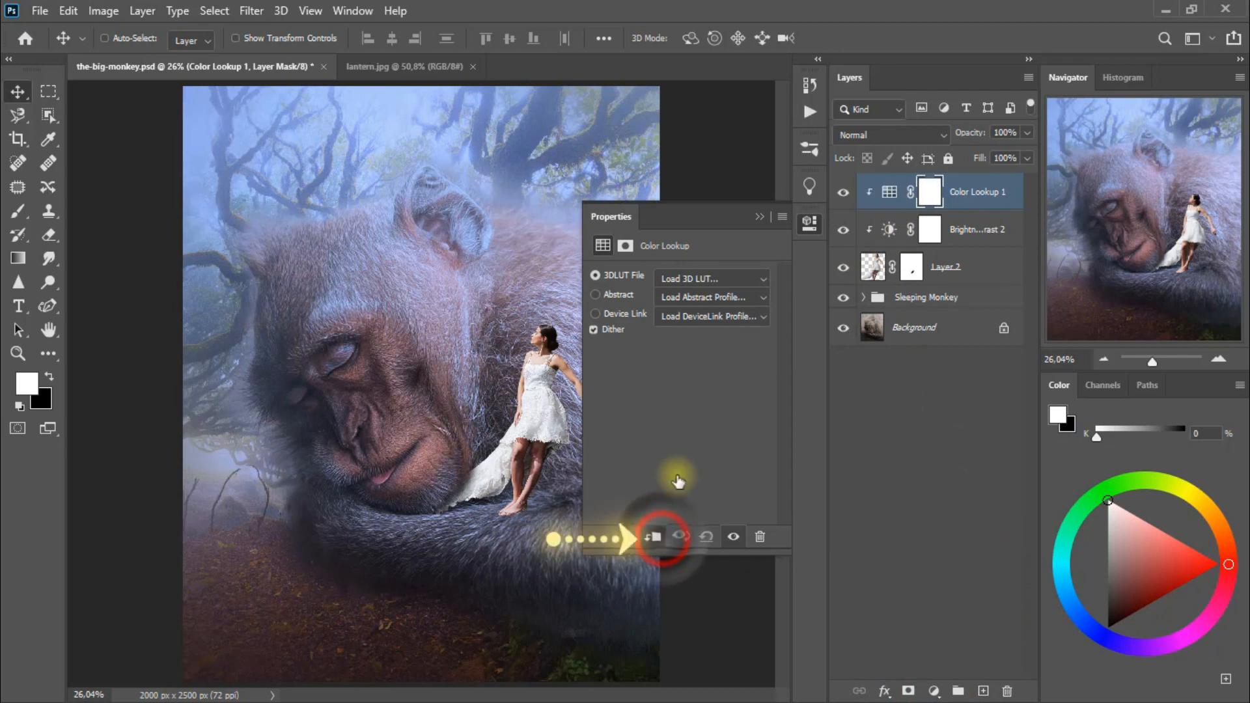
pyautogui.click(724, 280)
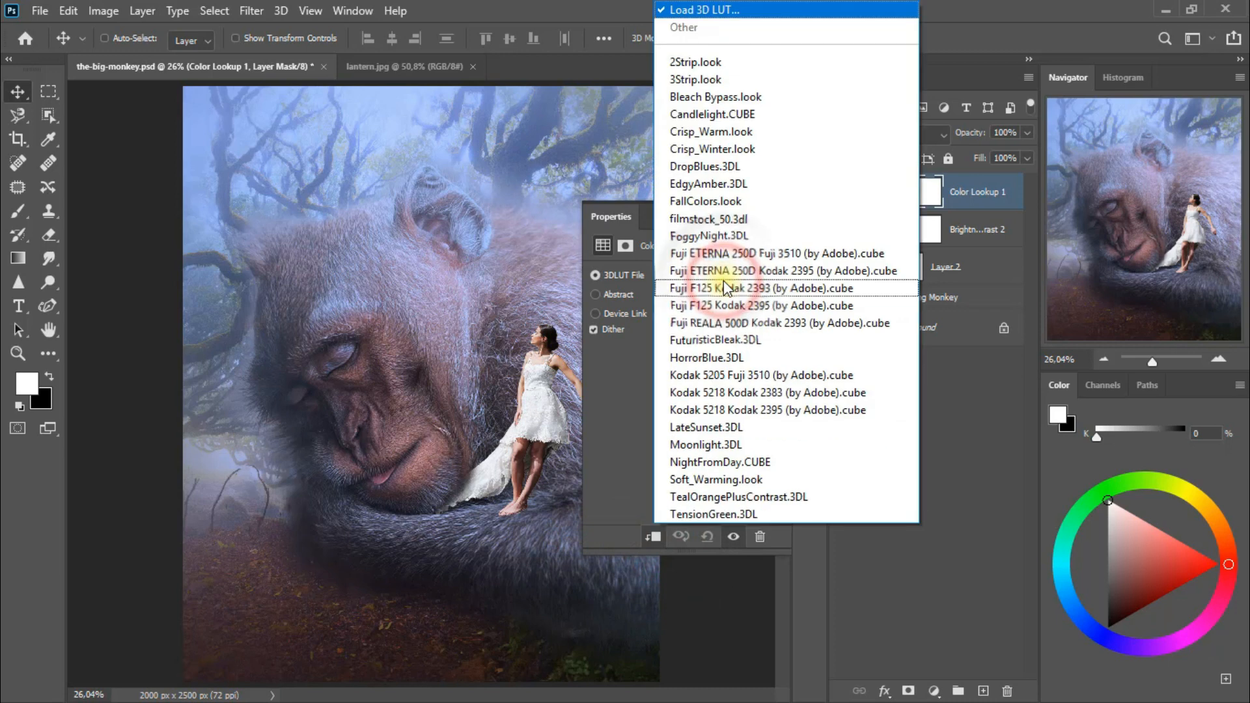
pyautogui.click(801, 206)
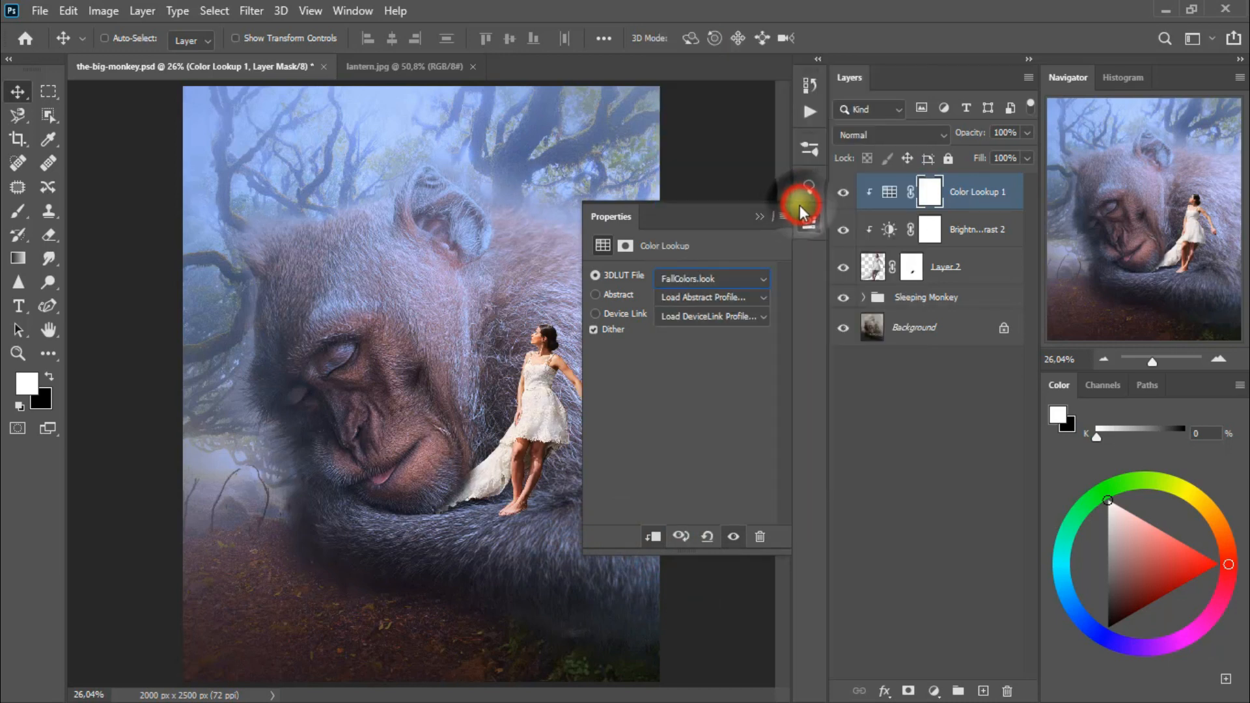
pyautogui.click(763, 217)
# - Lower the Color Lookup adjustment's opacity to 77% and toggle its visibility to compare
pyautogui.click(1026, 133)
pyautogui.moveTo(1024, 153); pyautogui.dragTo(1002, 153)
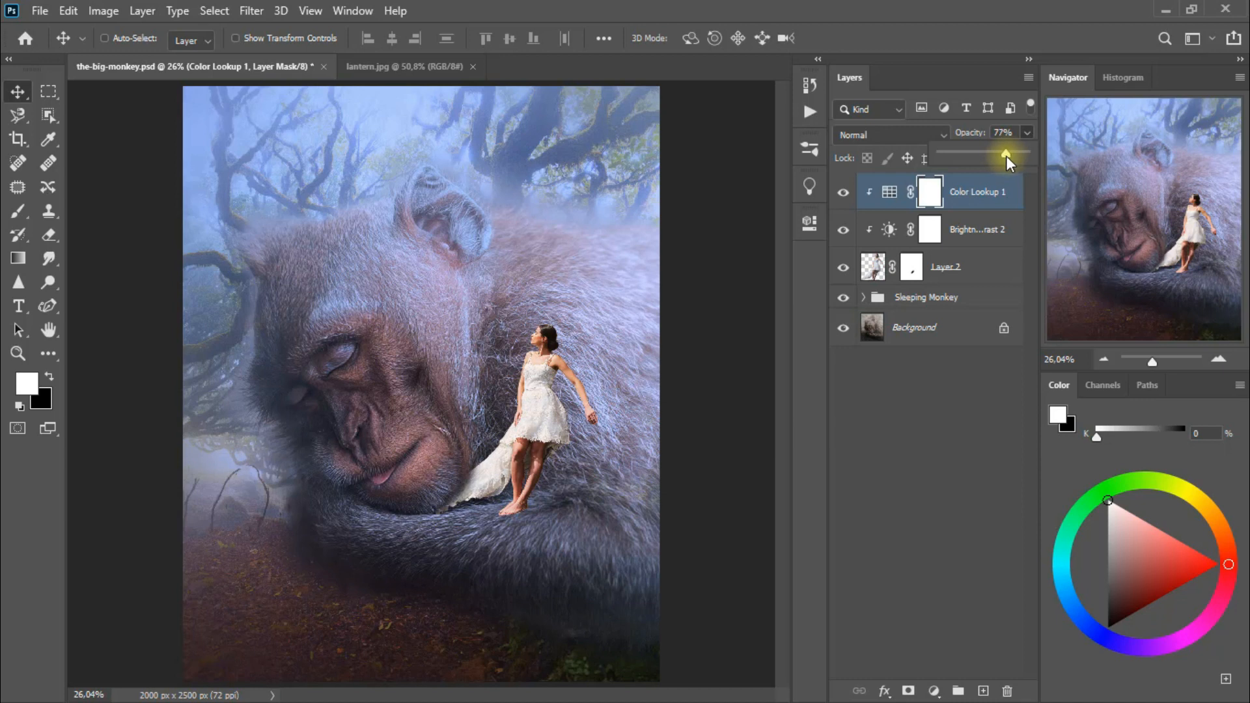
pyautogui.click(844, 193)
pyautogui.click(844, 192)
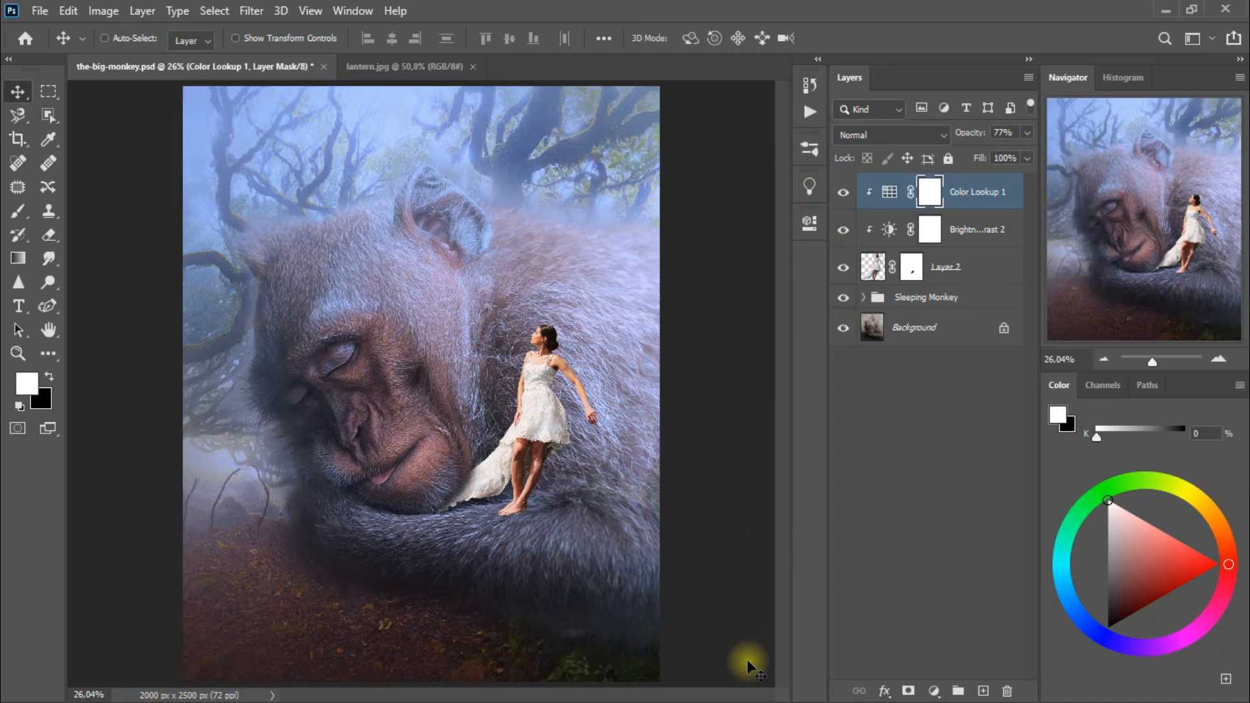
# - Paint shading along the woman's back and dress on a new clipped layer with a black 100 px brush at 39% opacity, and compare
pyautogui.click(983, 691)
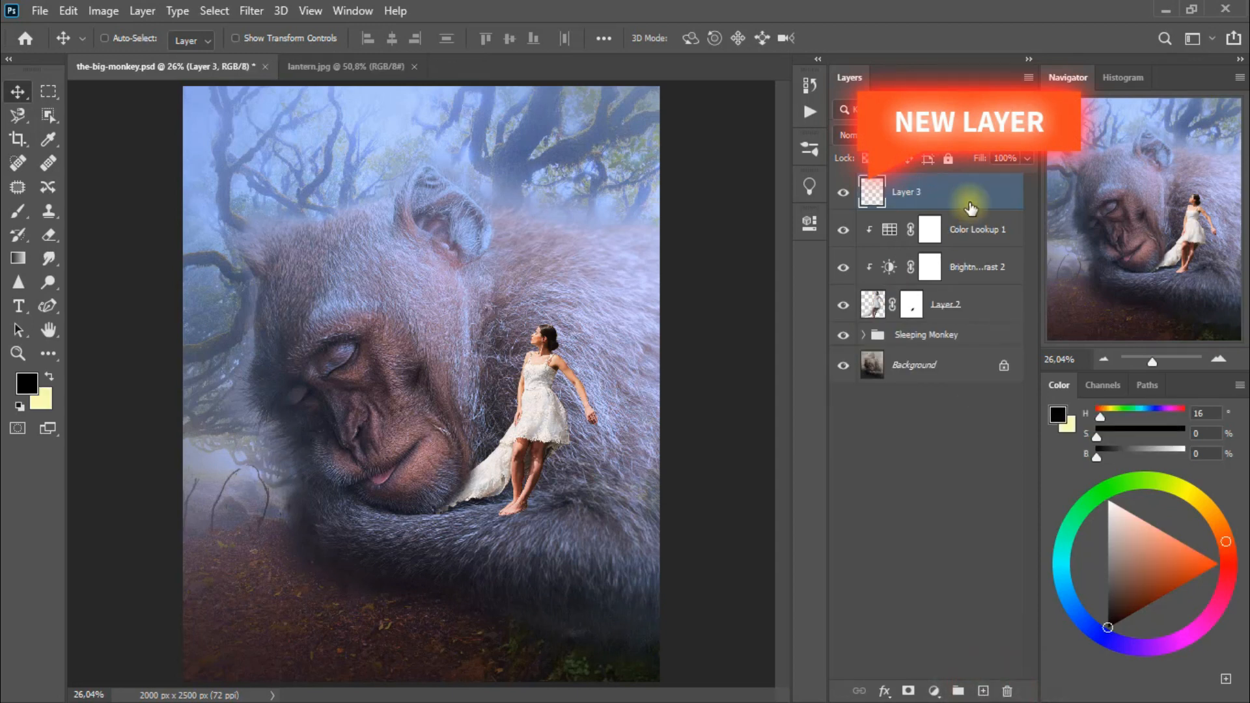
pyautogui.hotkey('ctrl', 'alt', 'g')
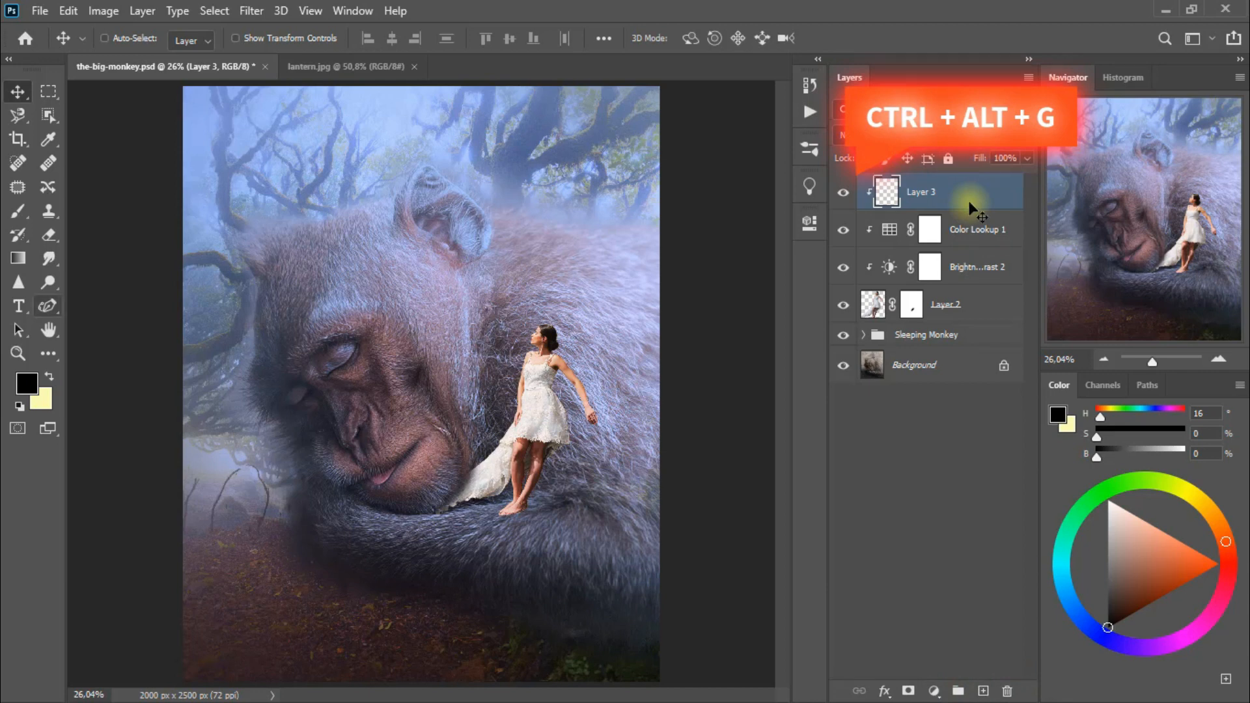
pyautogui.click(17, 211)
pyautogui.click(19, 214)
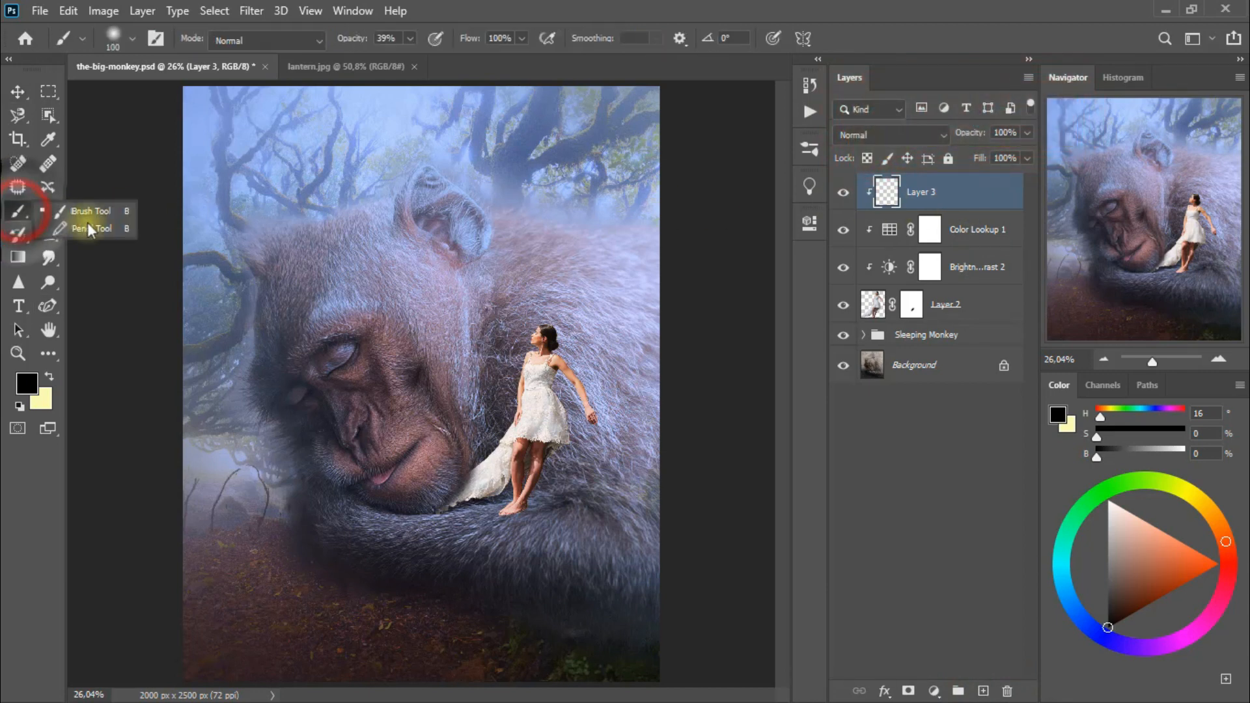
pyautogui.click(119, 213)
pyautogui.click(28, 389)
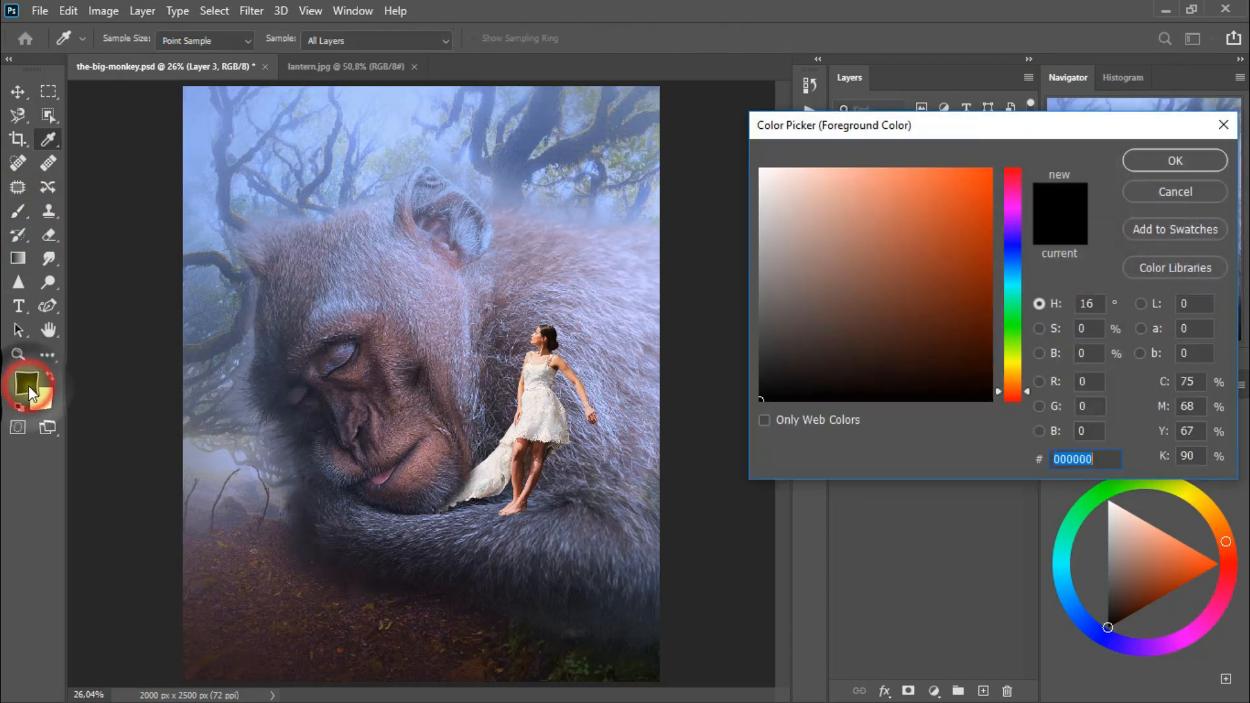
pyautogui.click(1170, 164)
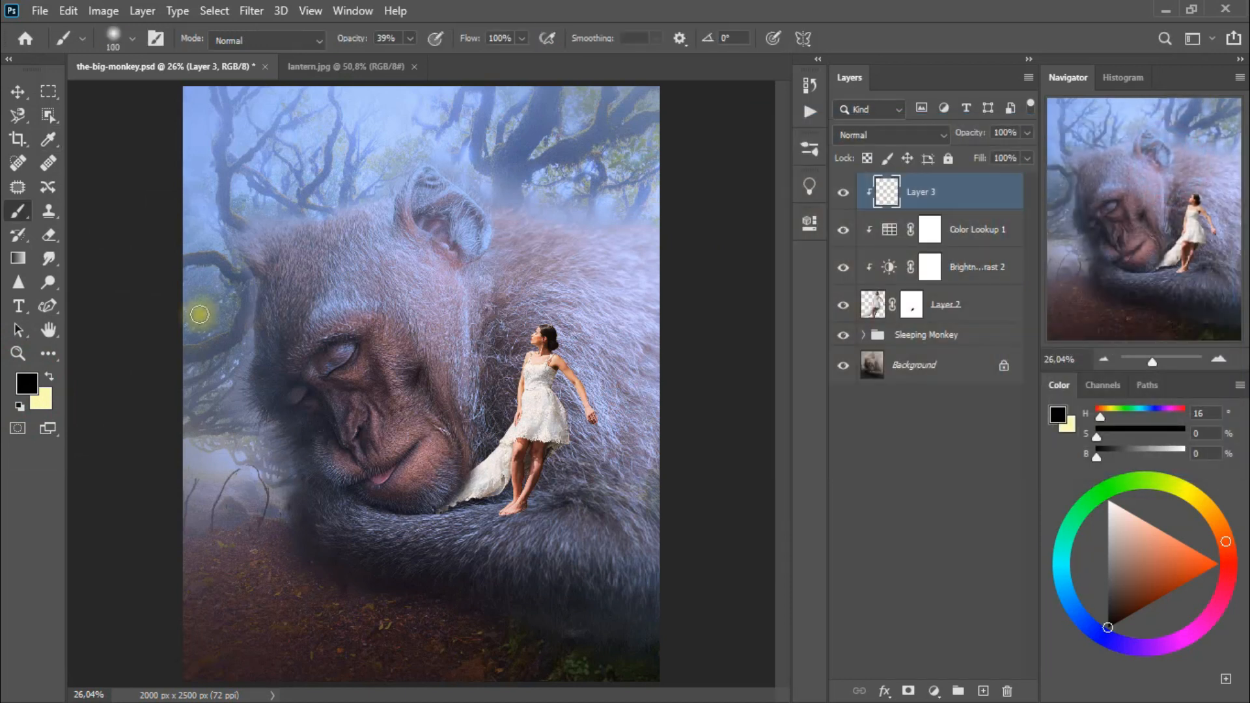
pyautogui.click(553, 377)
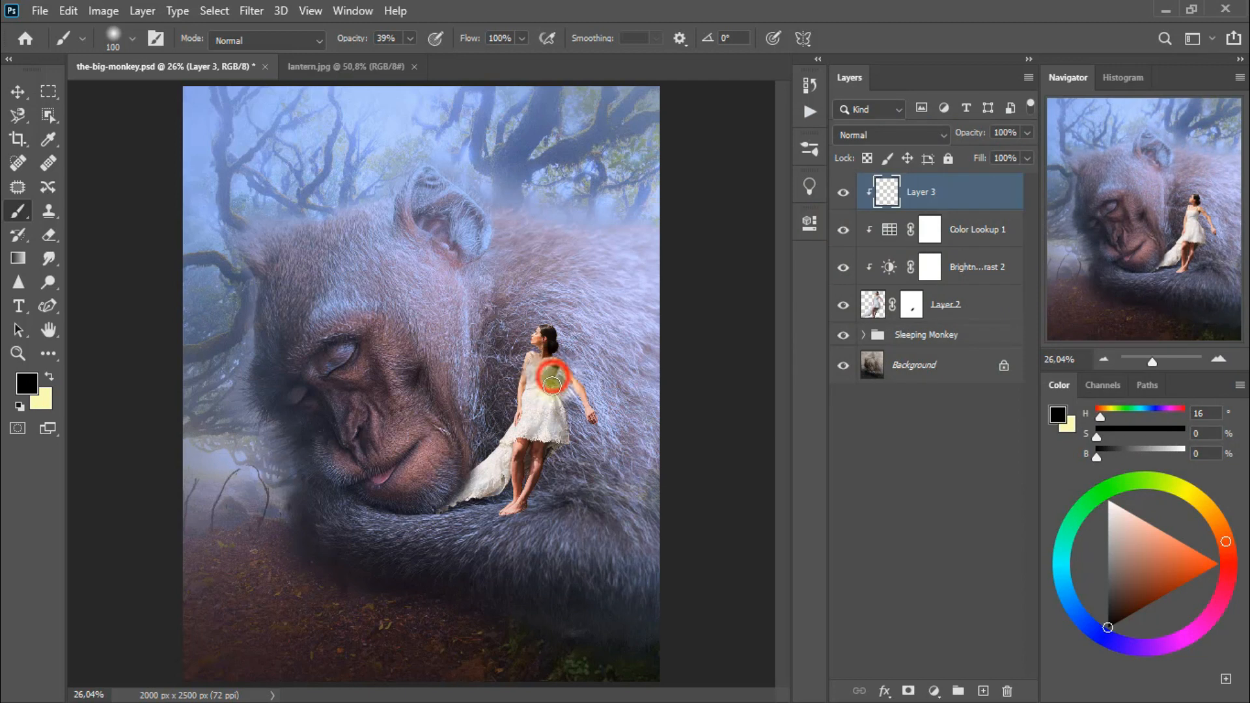
pyautogui.moveTo(569, 443)
pyautogui.mouseDown()
pyautogui.moveTo(558, 368)
pyautogui.moveTo(572, 446)
pyautogui.mouseUp()
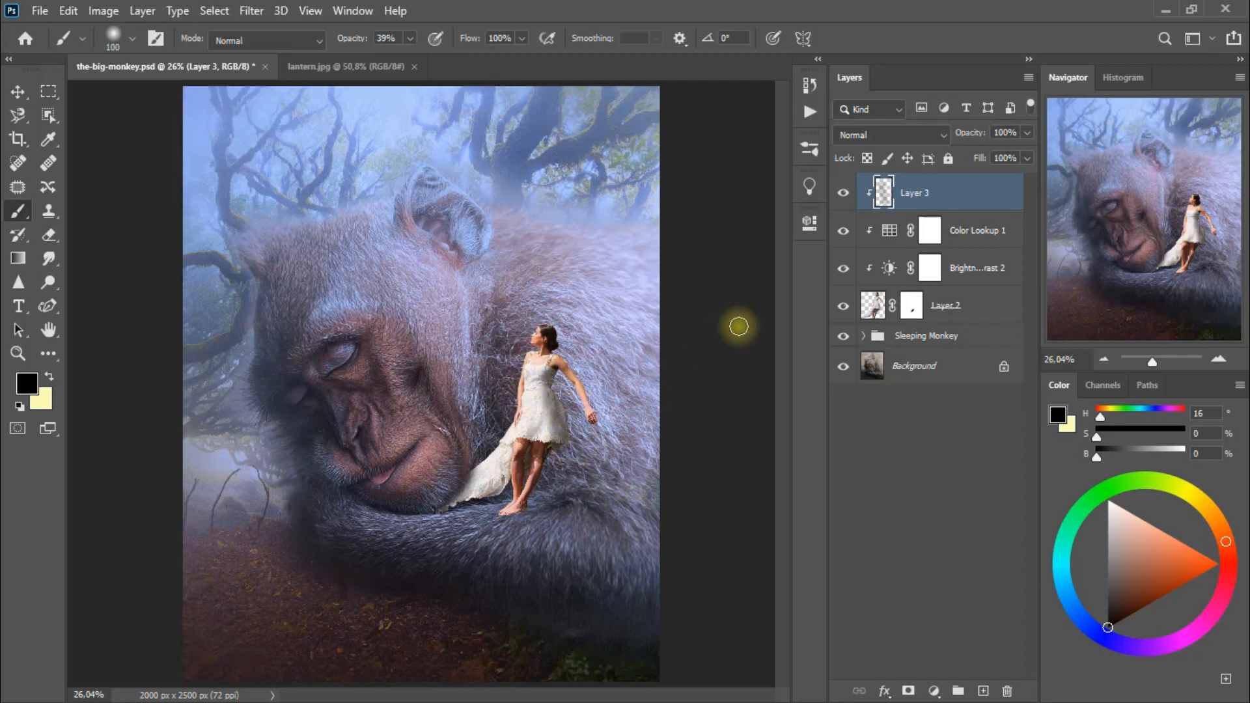
pyautogui.click(844, 193)
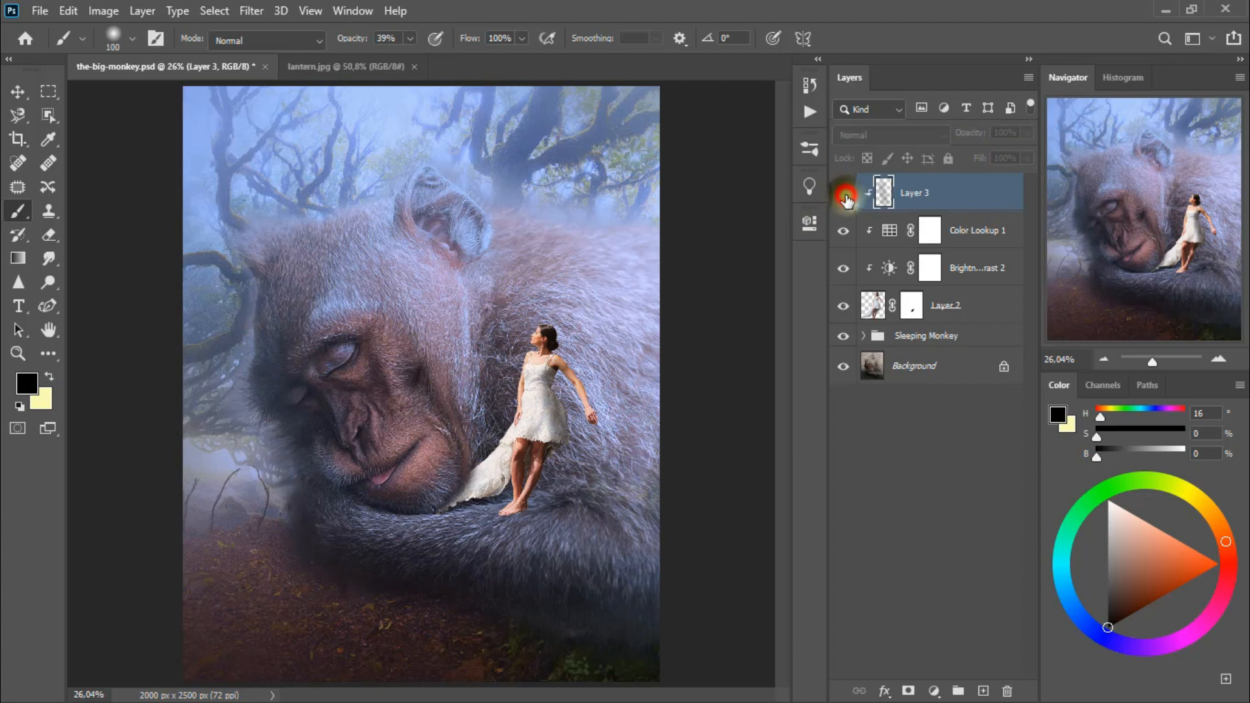
pyautogui.click(845, 194)
# - Duplicate Layer 3, clip the copy to the layers below, set its blend mode to Soft Light, and toggle it to compare
pyautogui.hotkey('ctrl', 'j')
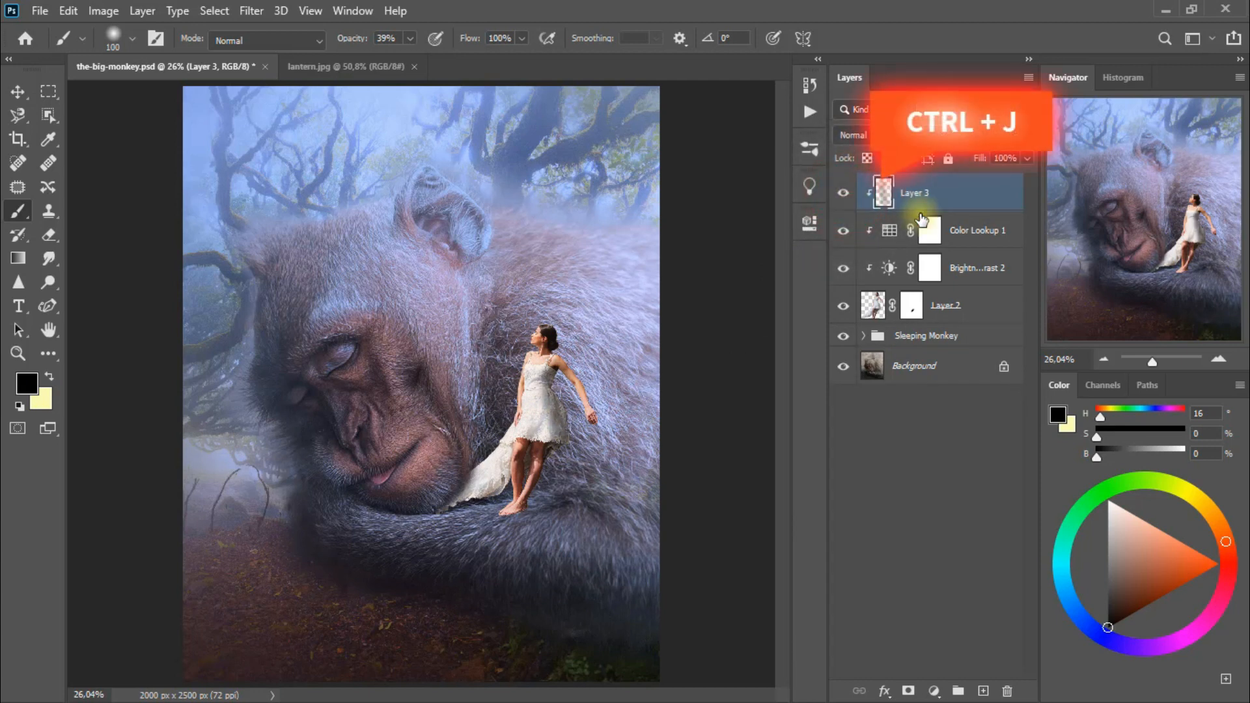
pyautogui.hotkey('ctrl', 'alt', 'g')
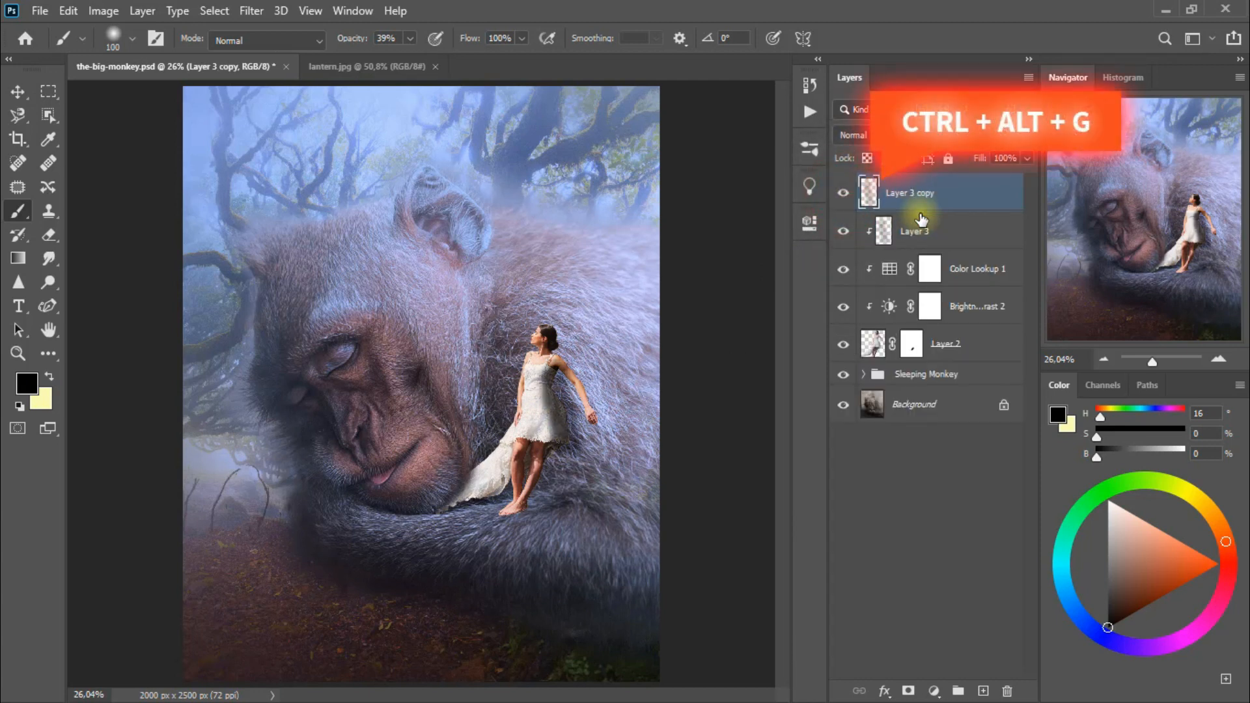
pyautogui.hotkey('ctrl', 'alt', 'g')
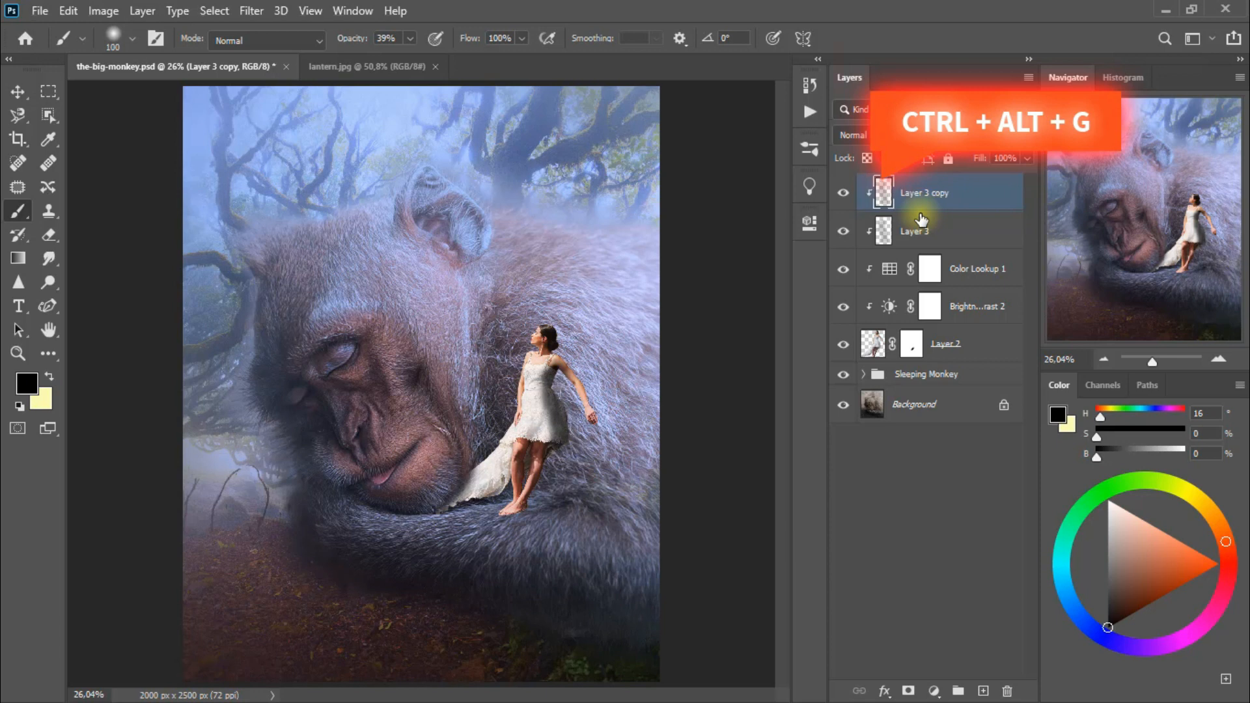
pyautogui.click(888, 139)
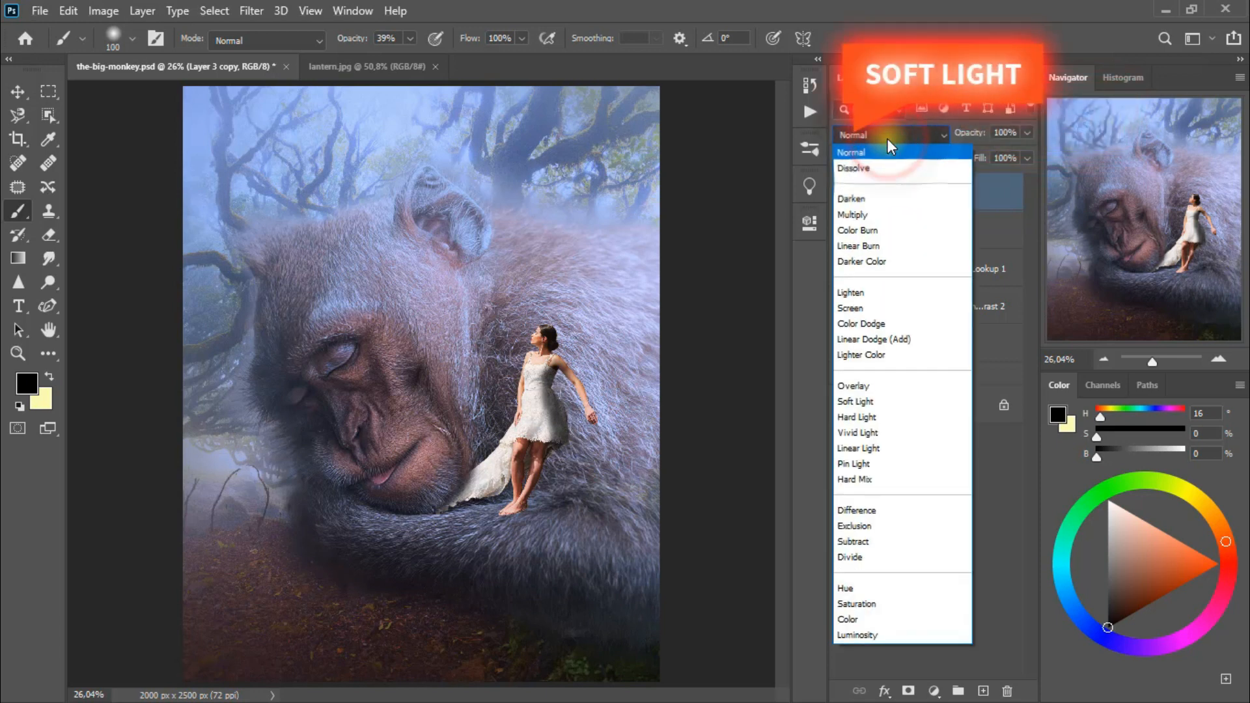
pyautogui.click(879, 406)
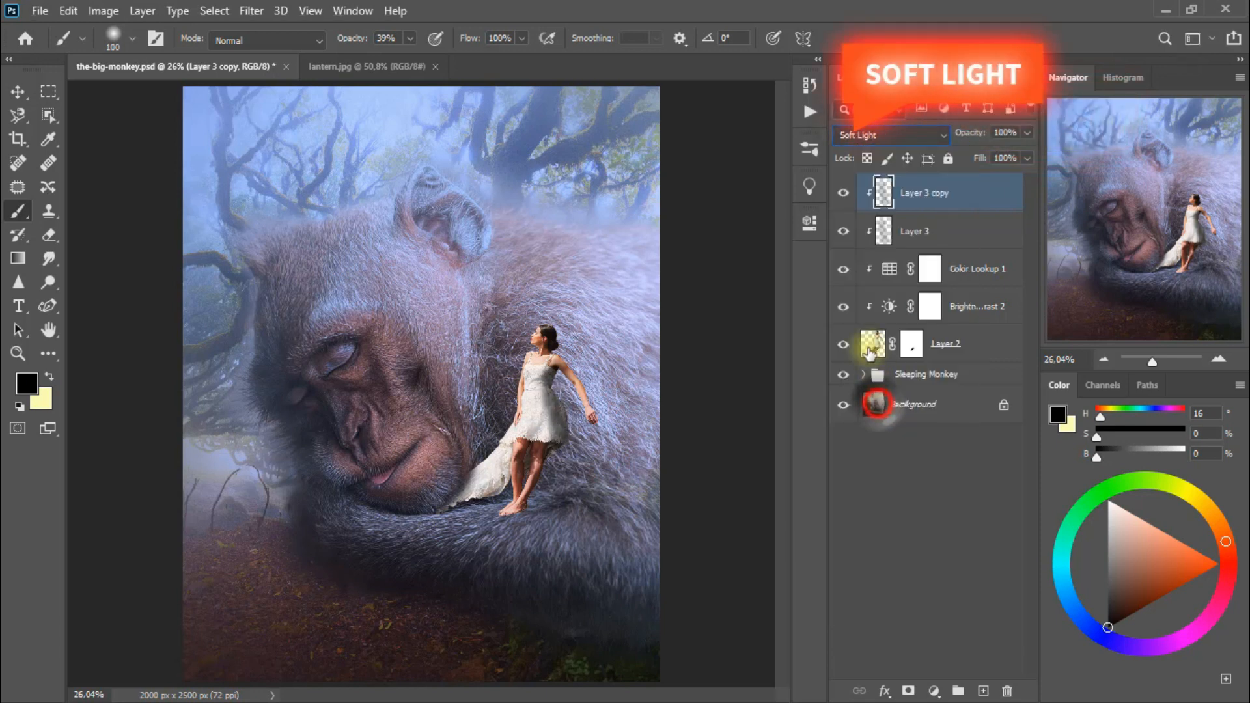
pyautogui.click(843, 195)
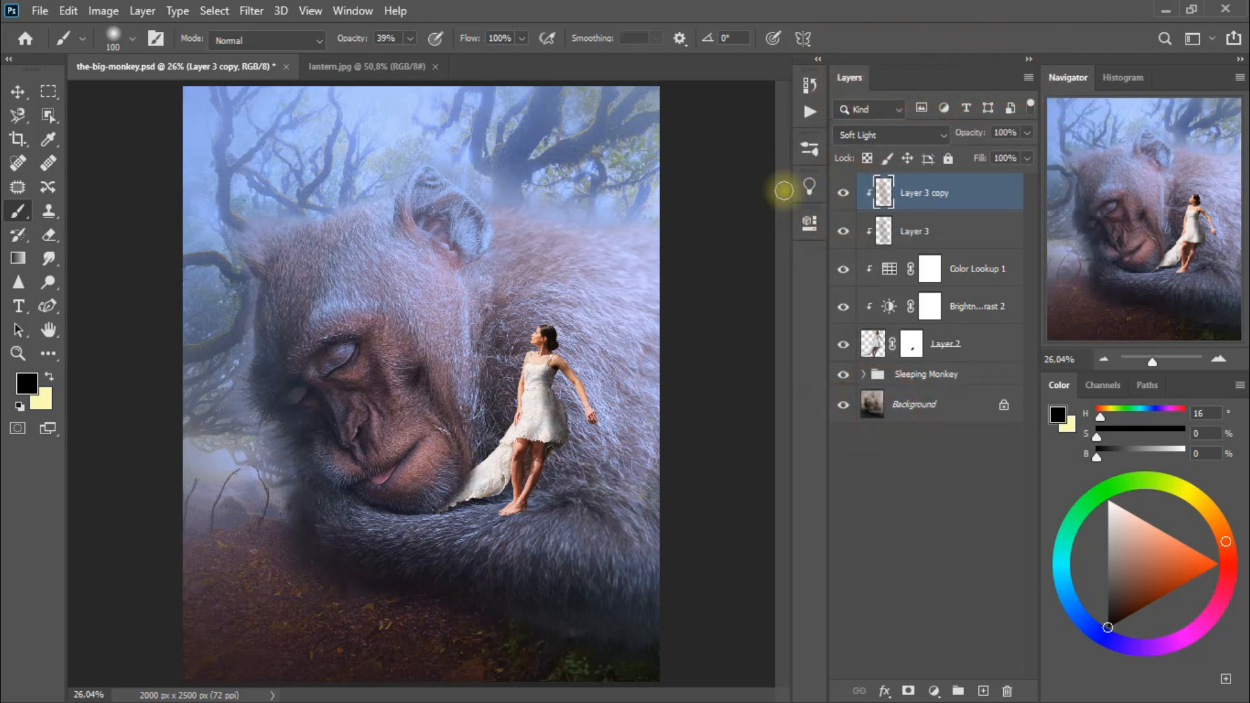
pyautogui.click(26, 92)
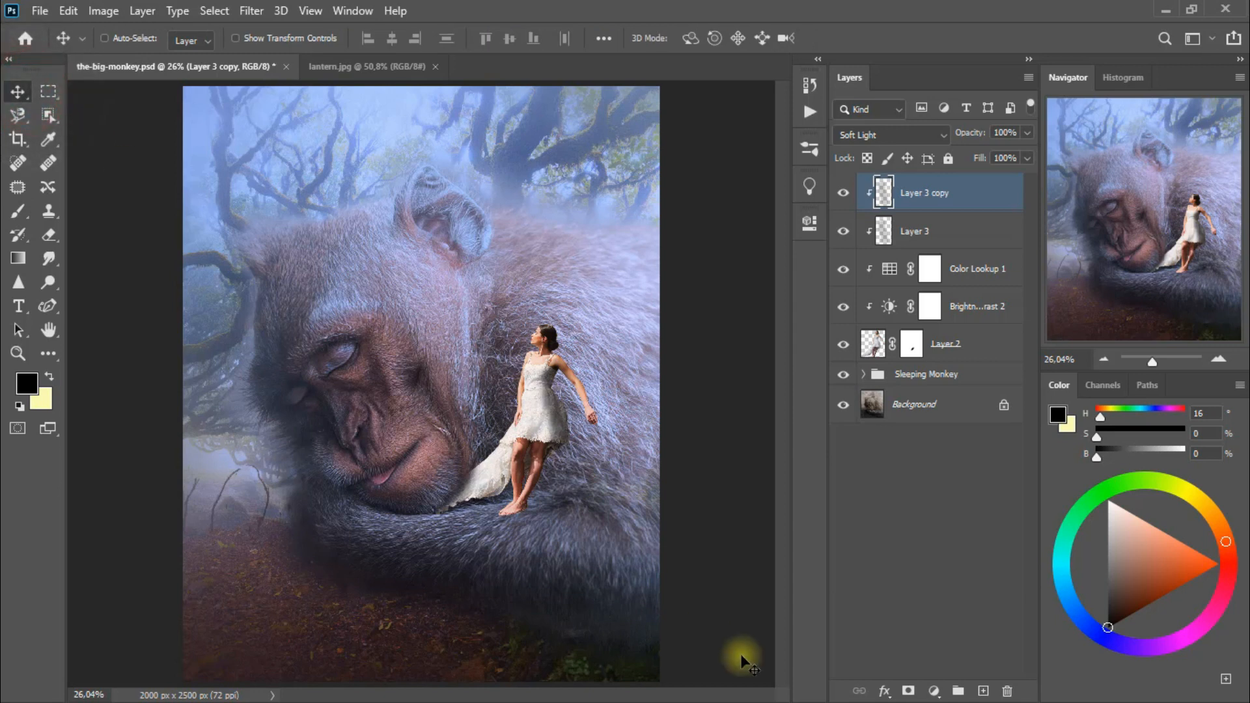
# - Create a new layer above the Sleeping Monkey group and paint the woman's shadow on the fur with the black brush at 39% opacity
pyautogui.click(984, 382)
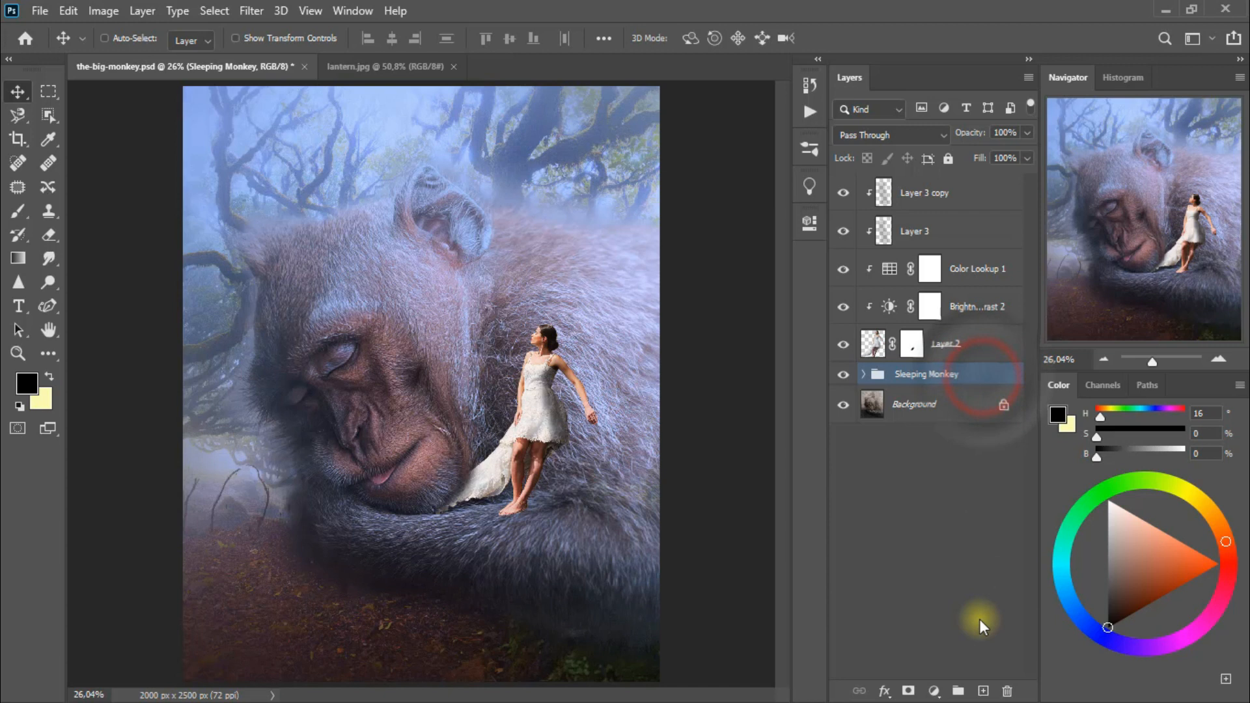
pyautogui.click(980, 689)
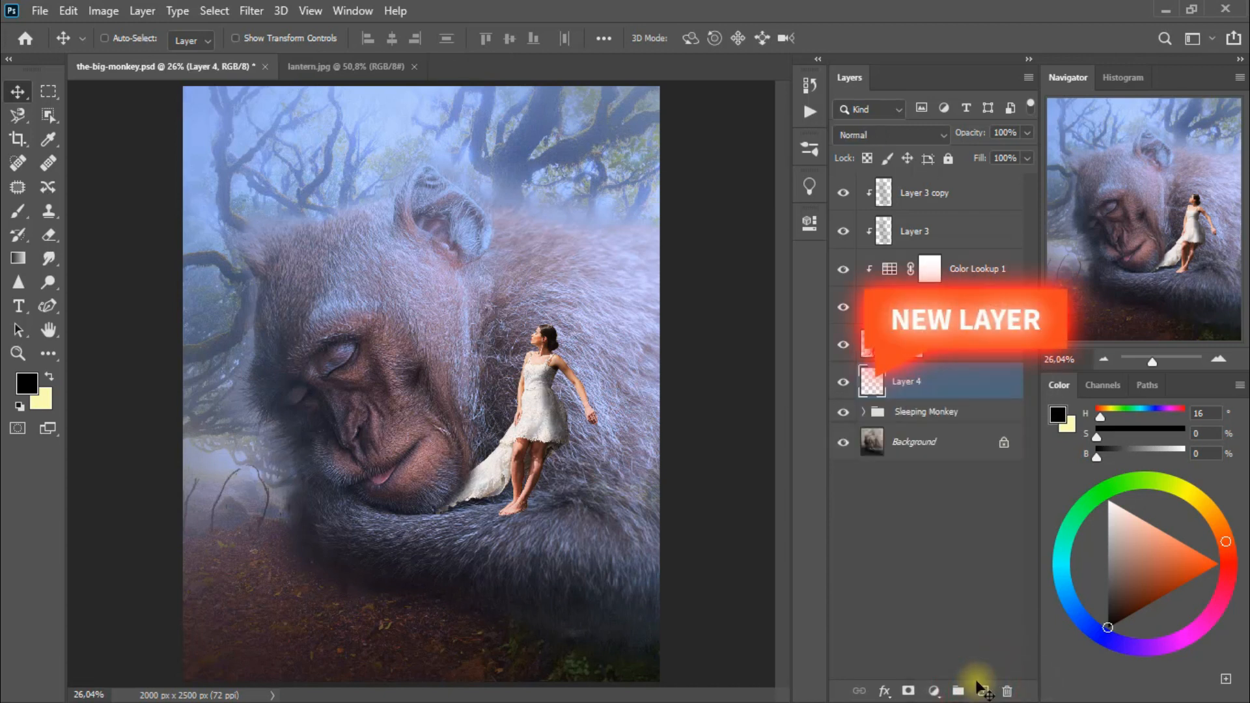
pyautogui.click(17, 211)
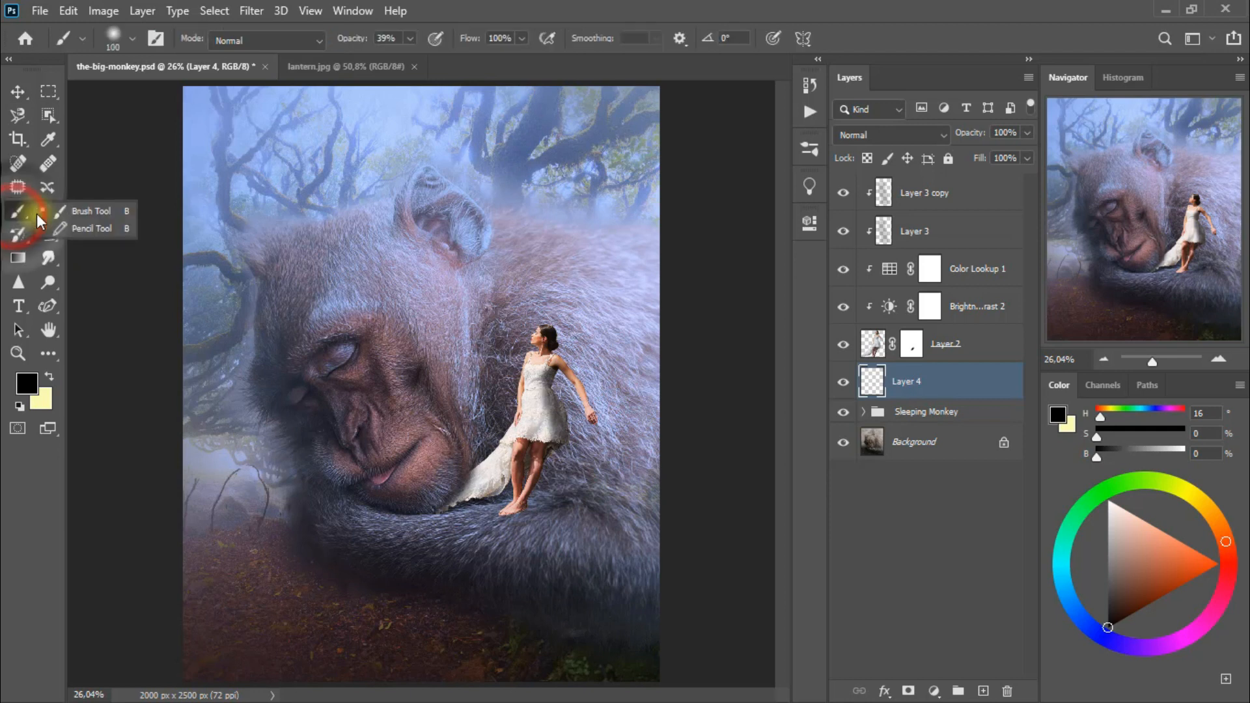
pyautogui.click(99, 209)
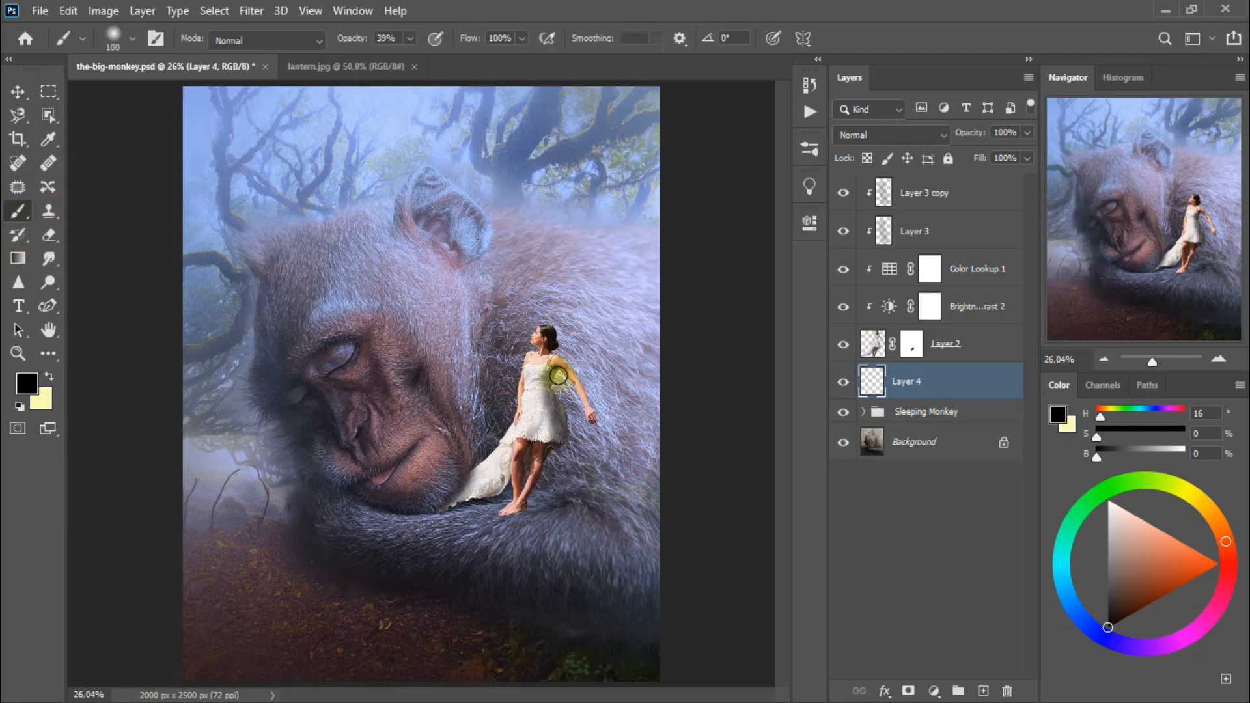
pyautogui.moveTo(559, 372)
pyautogui.mouseDown()
pyautogui.moveTo(566, 428)
pyautogui.moveTo(548, 455)
pyautogui.moveTo(556, 369)
pyautogui.mouseUp()
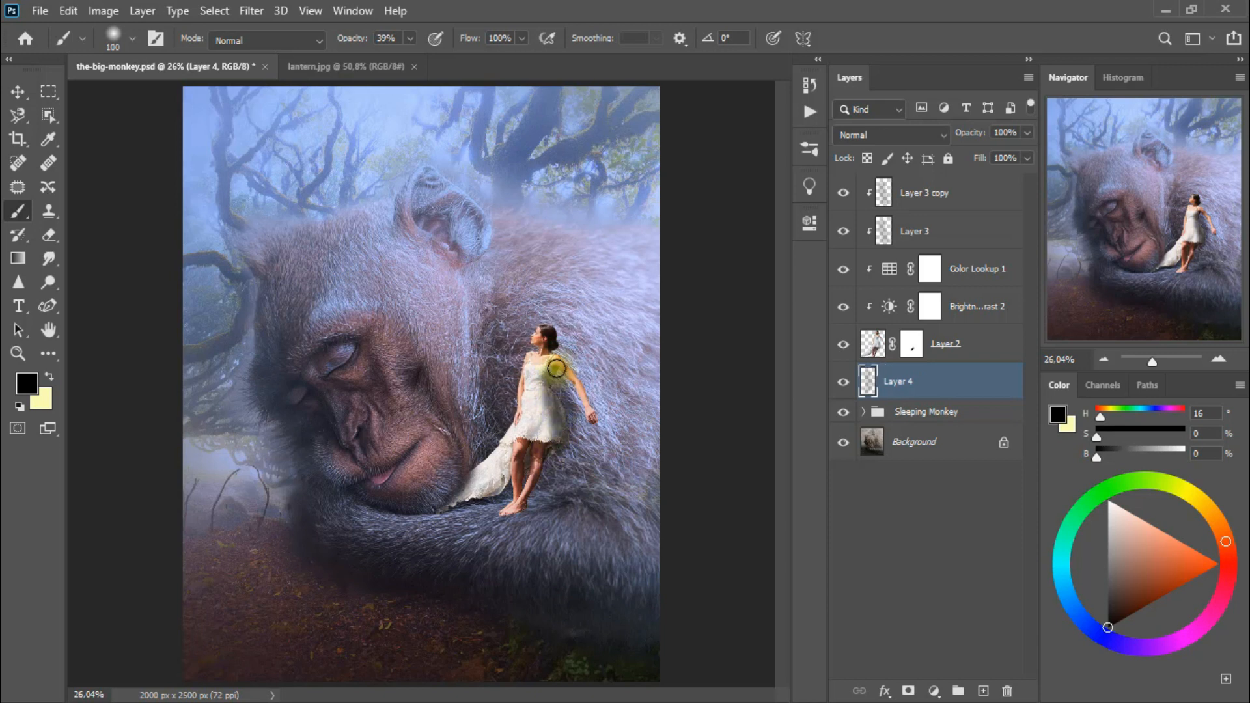
# - Reduce the shadow layer's opacity to 93% and toggle its visibility to compare
pyautogui.click(1028, 132)
pyautogui.moveTo(1024, 155)
pyautogui.mouseDown()
pyautogui.moveTo(1002, 154)
pyautogui.moveTo(1014, 158)
pyautogui.mouseUp()
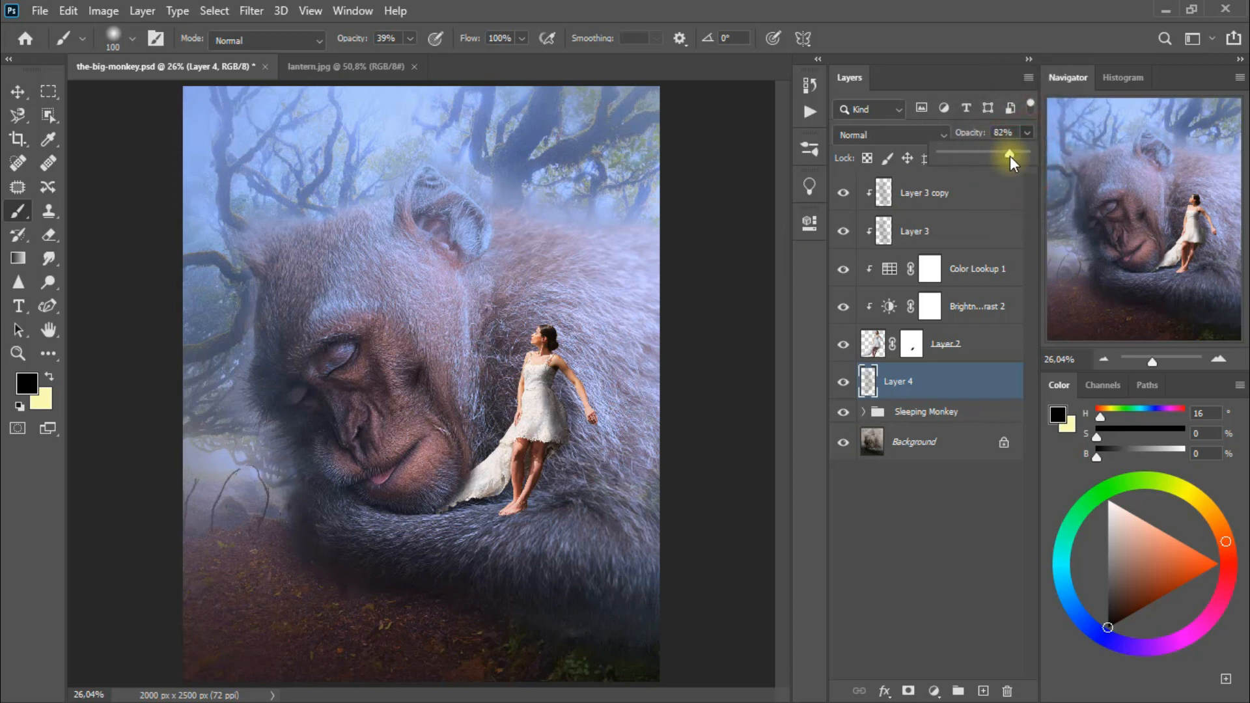
pyautogui.click(845, 383)
pyautogui.click(845, 384)
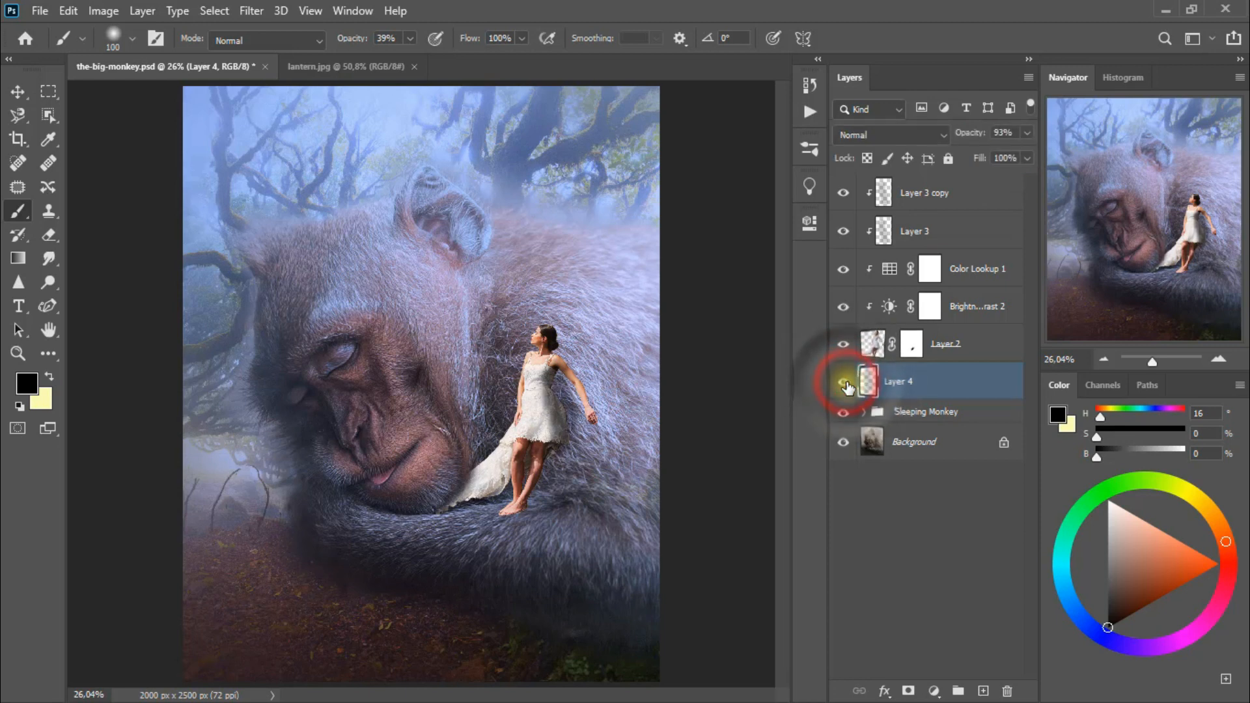
# - Group the woman's layers from Layer 3 copy down to Layer 4, name the group Dear Friend, and toggle it to compare
pyautogui.click(993, 204)
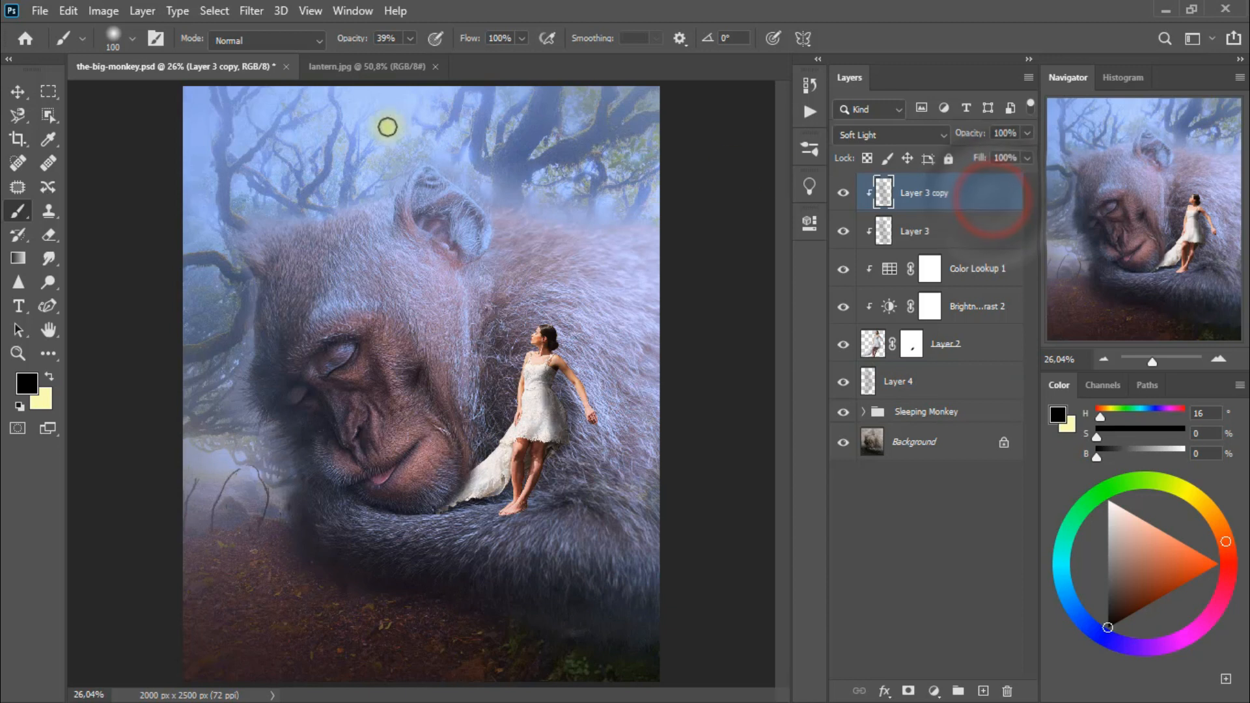
pyautogui.click(23, 88)
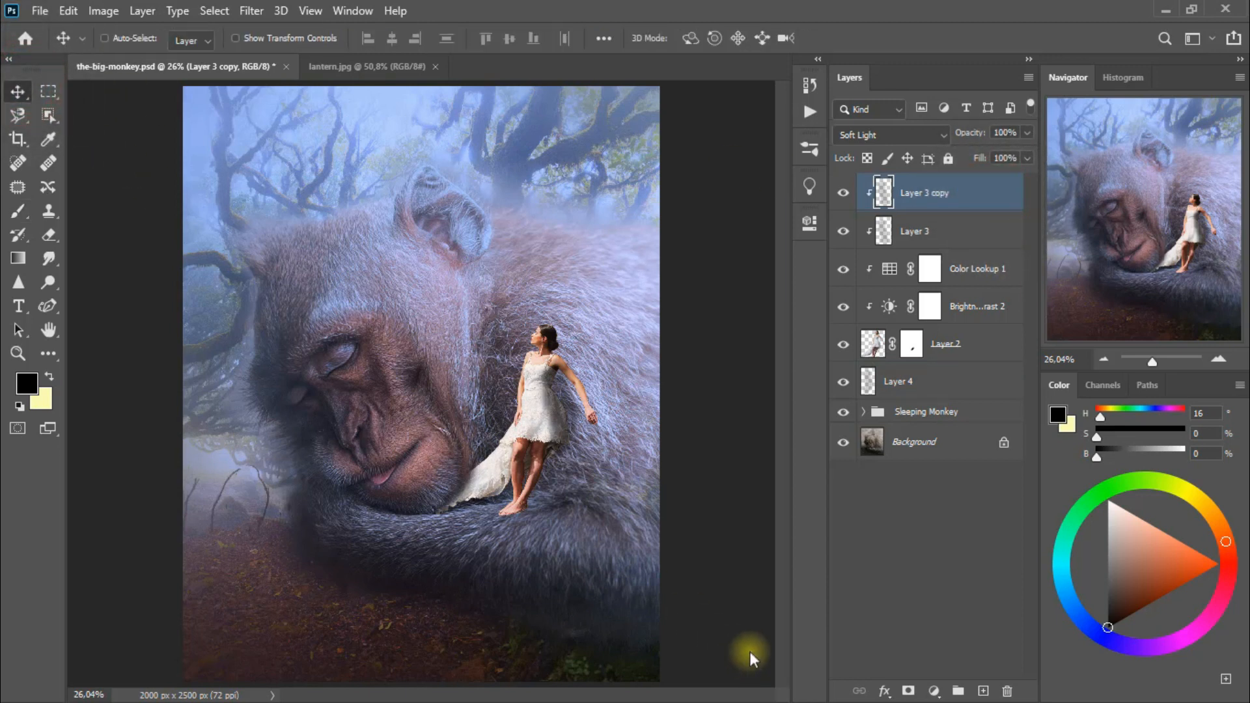
pyautogui.keyDown('shift'); pyautogui.click(983, 381); pyautogui.keyUp('shift')
pyautogui.hotkey('ctrl', 'g')
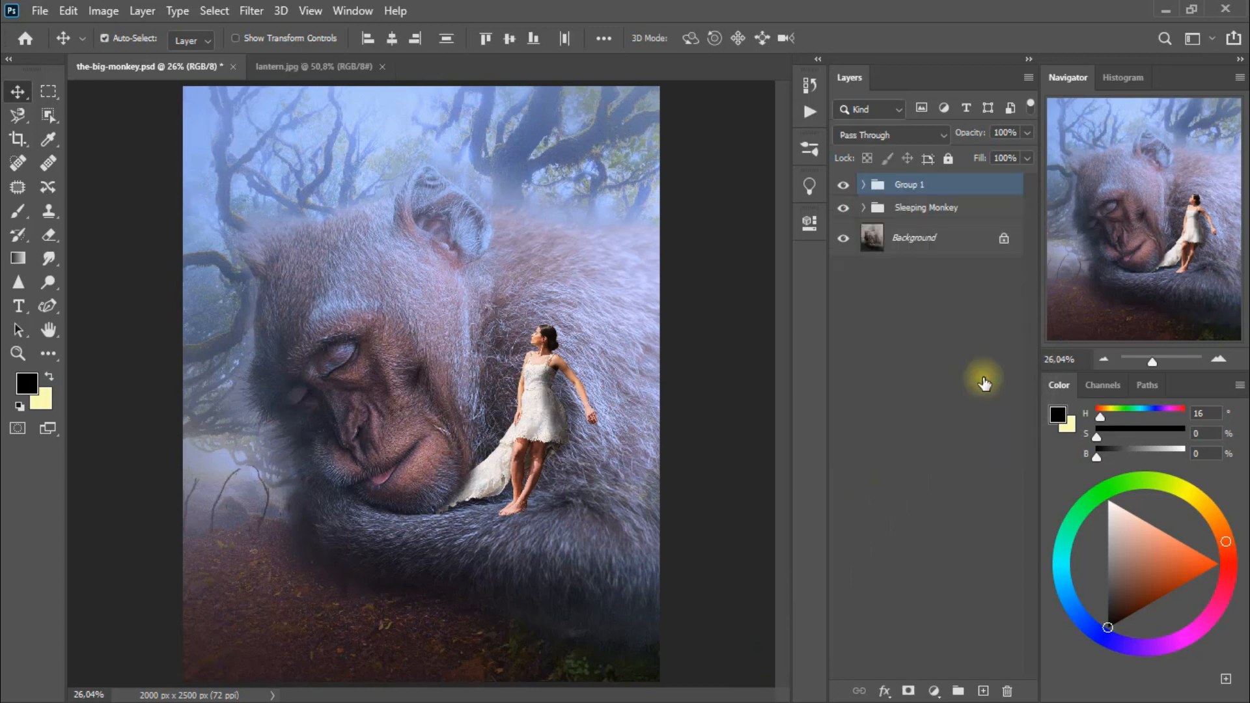
pyautogui.doubleClick(909, 186)
pyautogui.write('Deer')
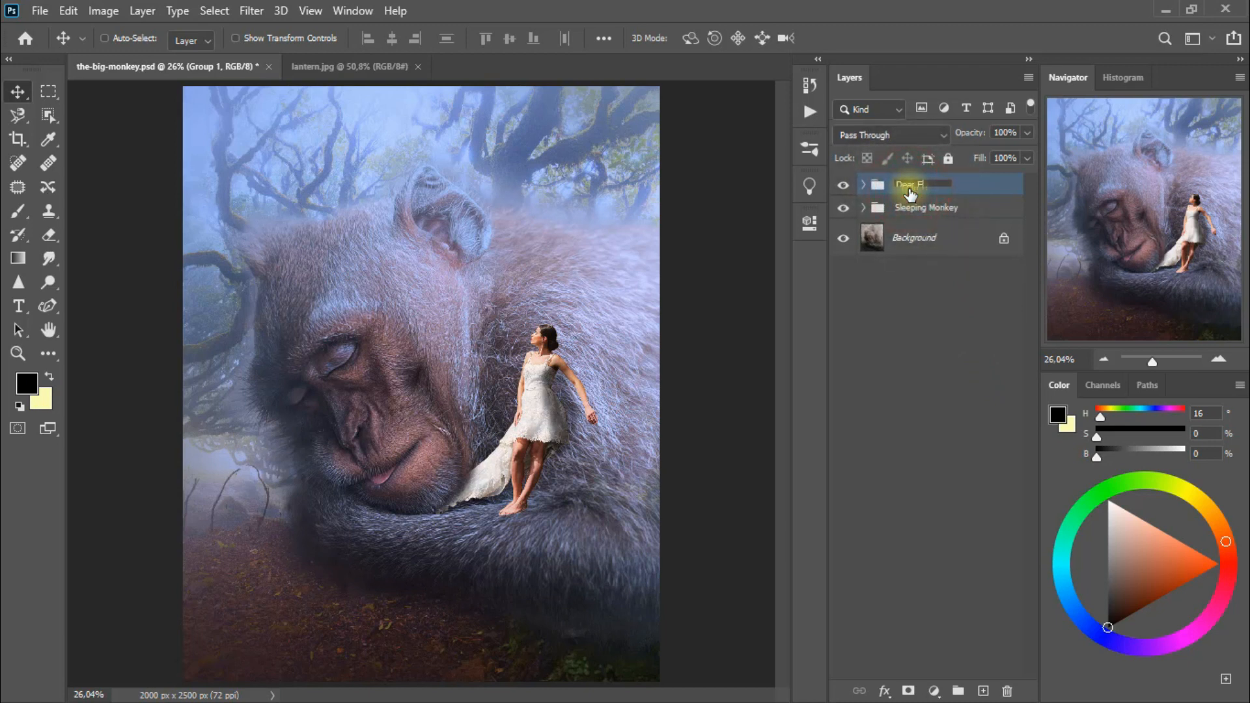
pyautogui.click(985, 184)
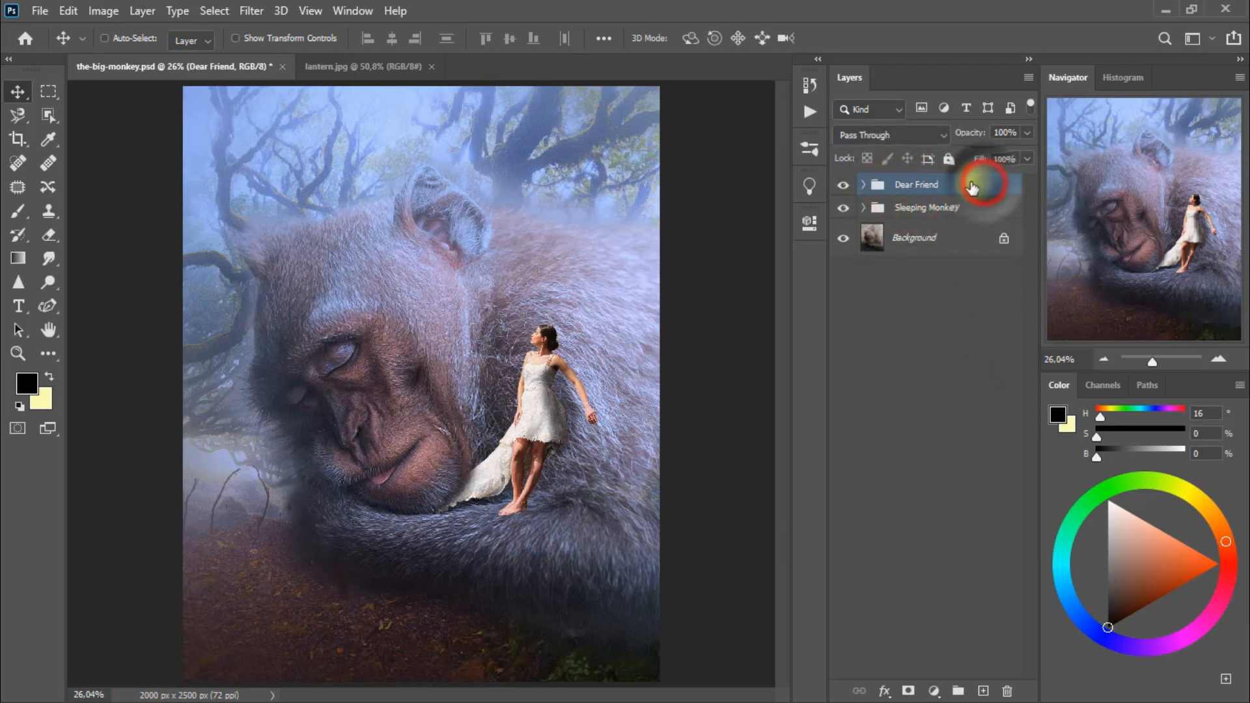
pyautogui.click(843, 184)
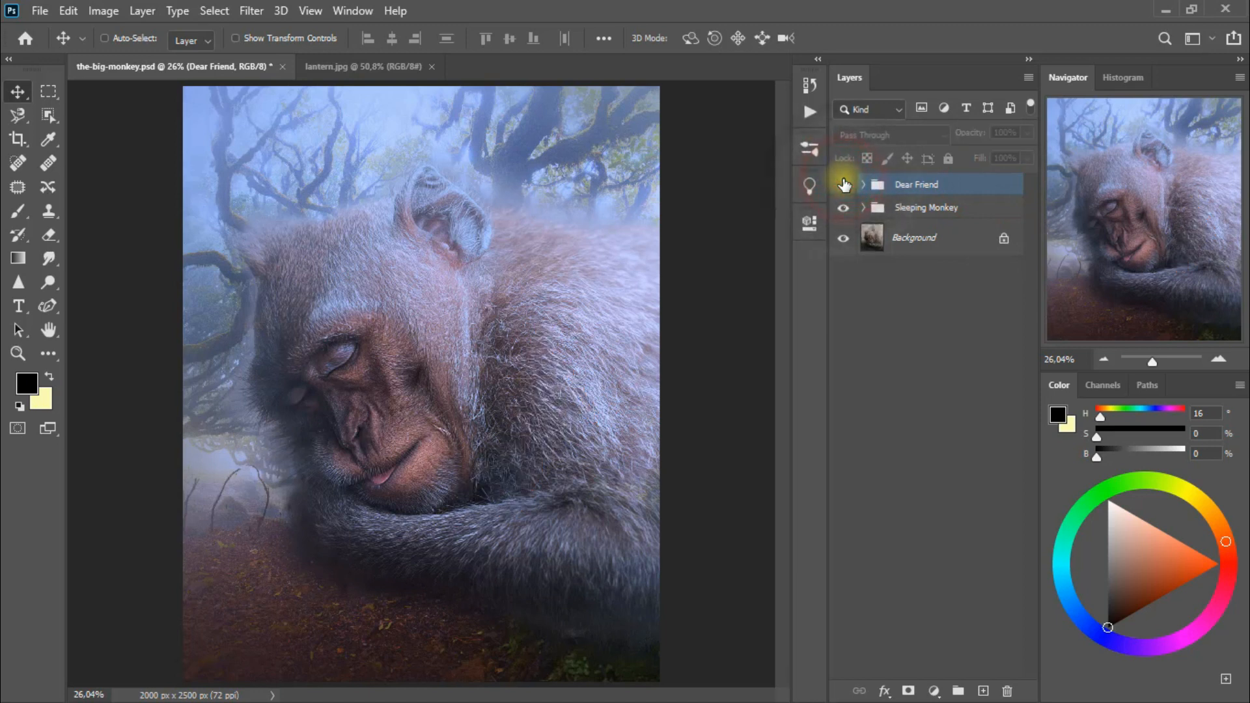
pyautogui.click(844, 184)
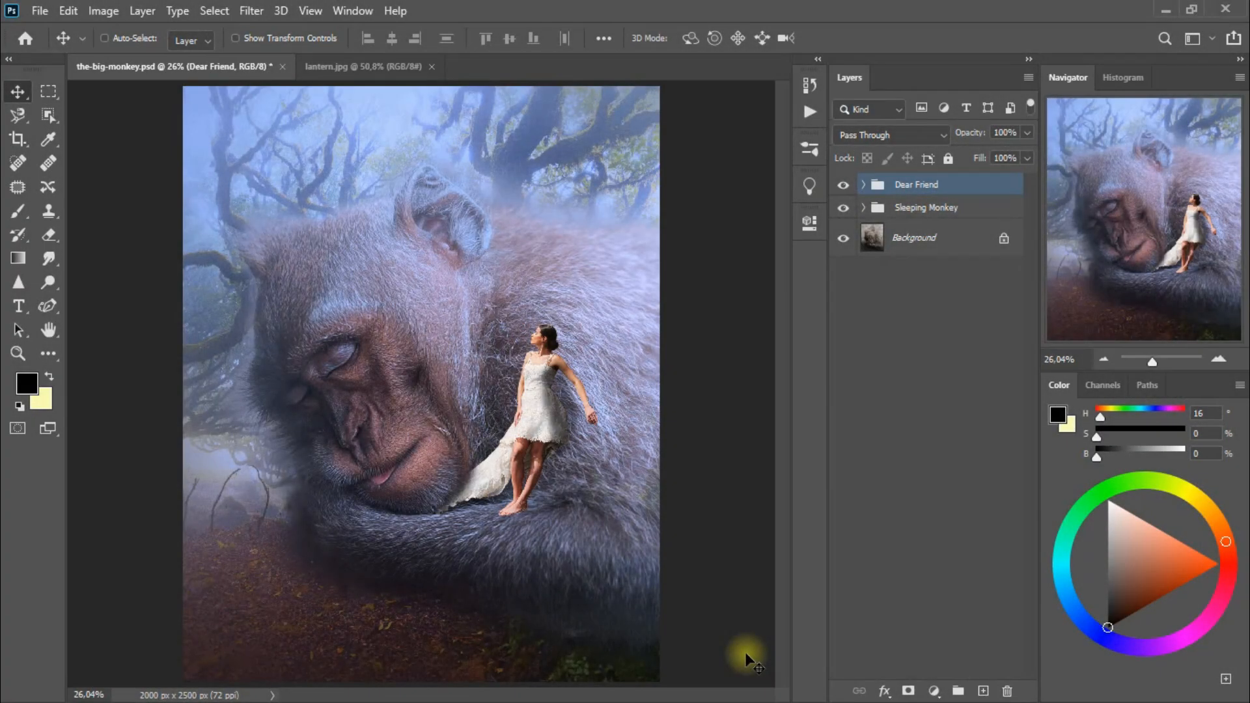
# - In lantern.jpg, trace a closed path around the lantern's outer outline, from base to handle, with the Curvature Pen tool
pyautogui.click(373, 66)
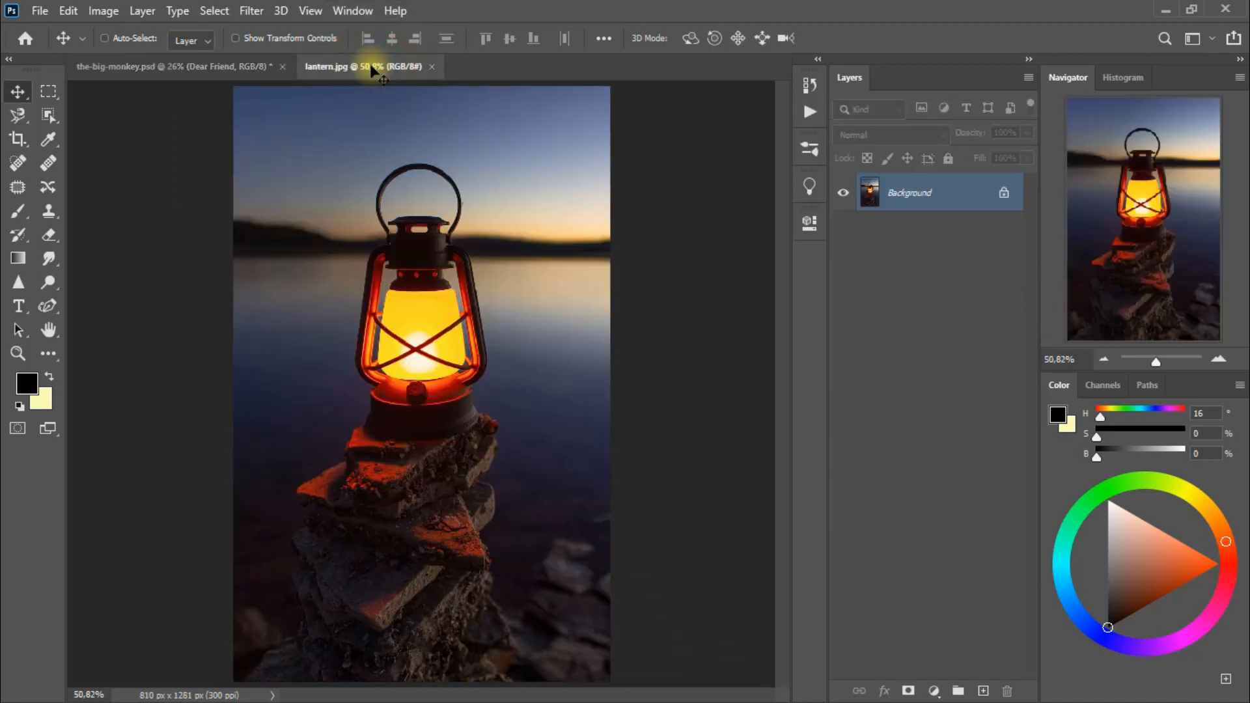
pyautogui.click(46, 305)
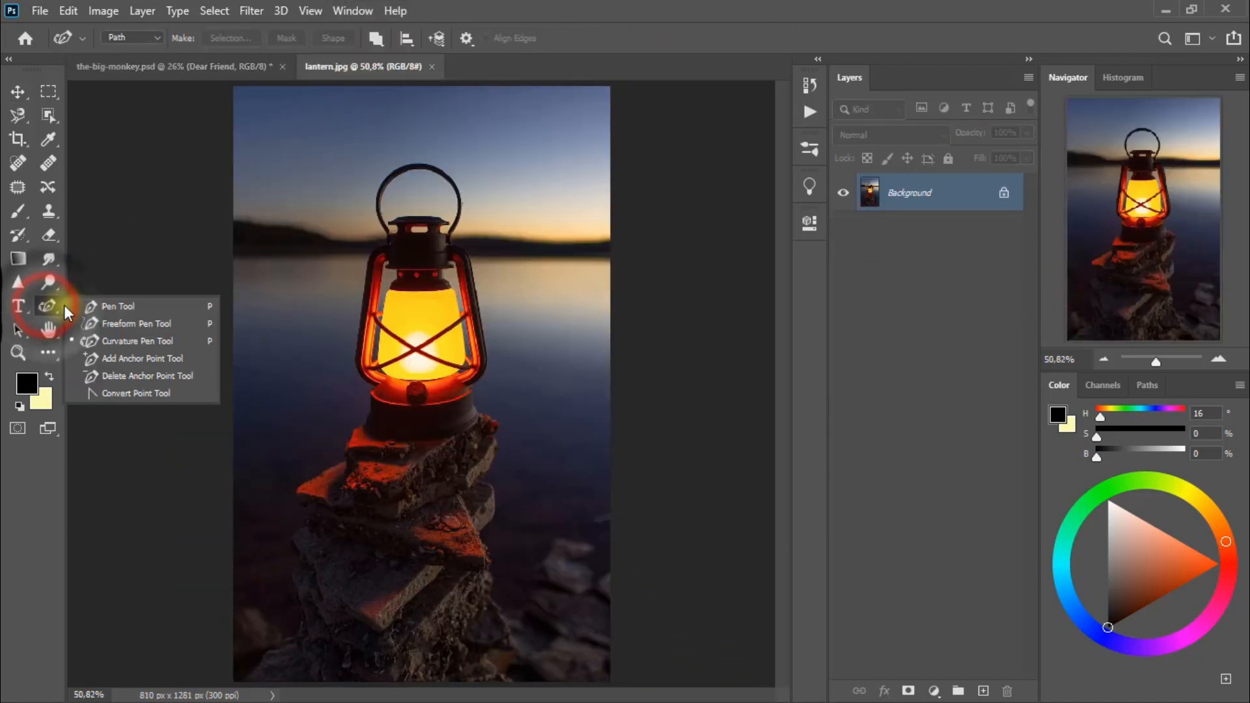
pyautogui.click(151, 340)
pyautogui.click(363, 432)
pyautogui.click(435, 441)
pyautogui.click(474, 429)
pyautogui.click(480, 415)
pyautogui.click(489, 358)
pyautogui.click(478, 291)
pyautogui.click(455, 240)
pyautogui.click(461, 187)
pyautogui.click(427, 164)
pyautogui.click(400, 166)
pyautogui.click(379, 188)
pyautogui.click(379, 213)
pyautogui.click(366, 260)
pyautogui.click(363, 302)
pyautogui.click(359, 336)
pyautogui.click(357, 366)
pyautogui.click(370, 385)
pyautogui.click(363, 433)
# - Trace a second closed path around the opening inside the lantern's handle and adjust its points to the handle's inner edge
pyautogui.click(387, 190)
pyautogui.click(398, 174)
pyautogui.click(413, 168)
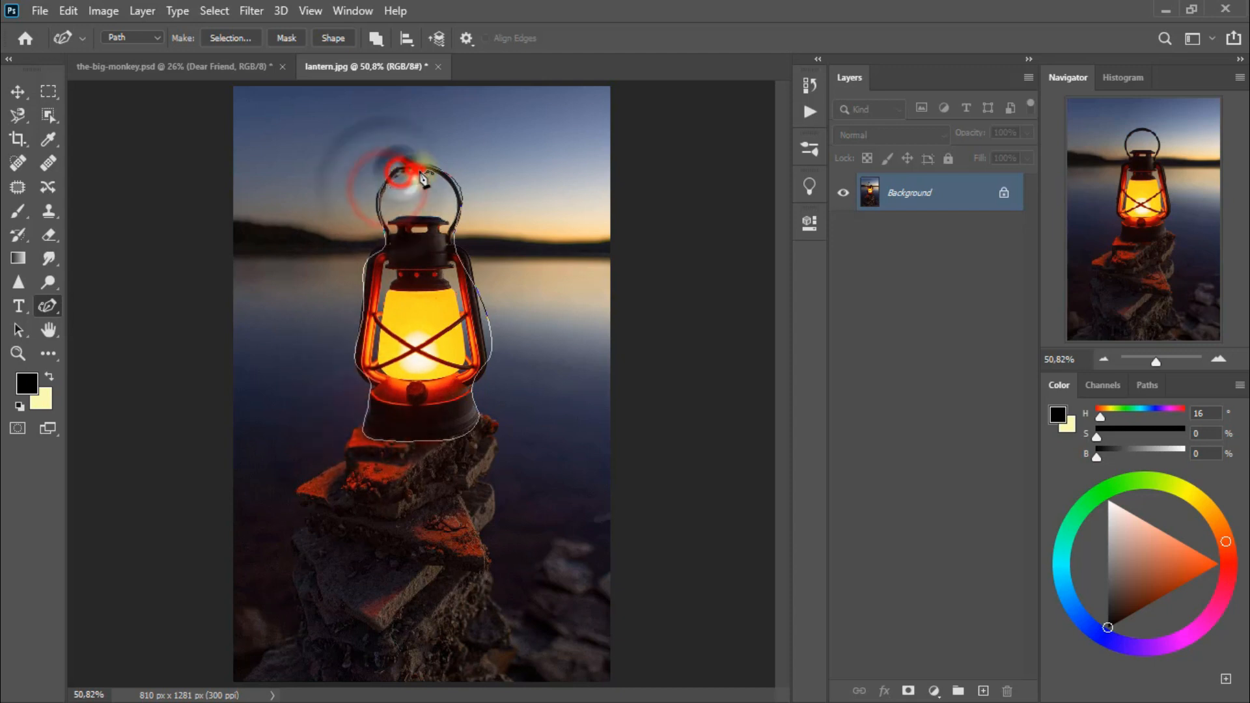
pyautogui.click(429, 170)
pyautogui.click(446, 180)
pyautogui.click(456, 199)
pyautogui.click(453, 217)
pyautogui.click(445, 215)
pyautogui.click(426, 214)
pyautogui.click(401, 214)
pyautogui.click(389, 214)
pyautogui.click(384, 207)
pyautogui.click(387, 188)
pyautogui.click(383, 203)
pyautogui.click(402, 171)
pyautogui.click(457, 200)
pyautogui.click(454, 214)
# - Refine the outer path by adding and adjusting points along the sides and base of the lantern's body
pyautogui.click(358, 362)
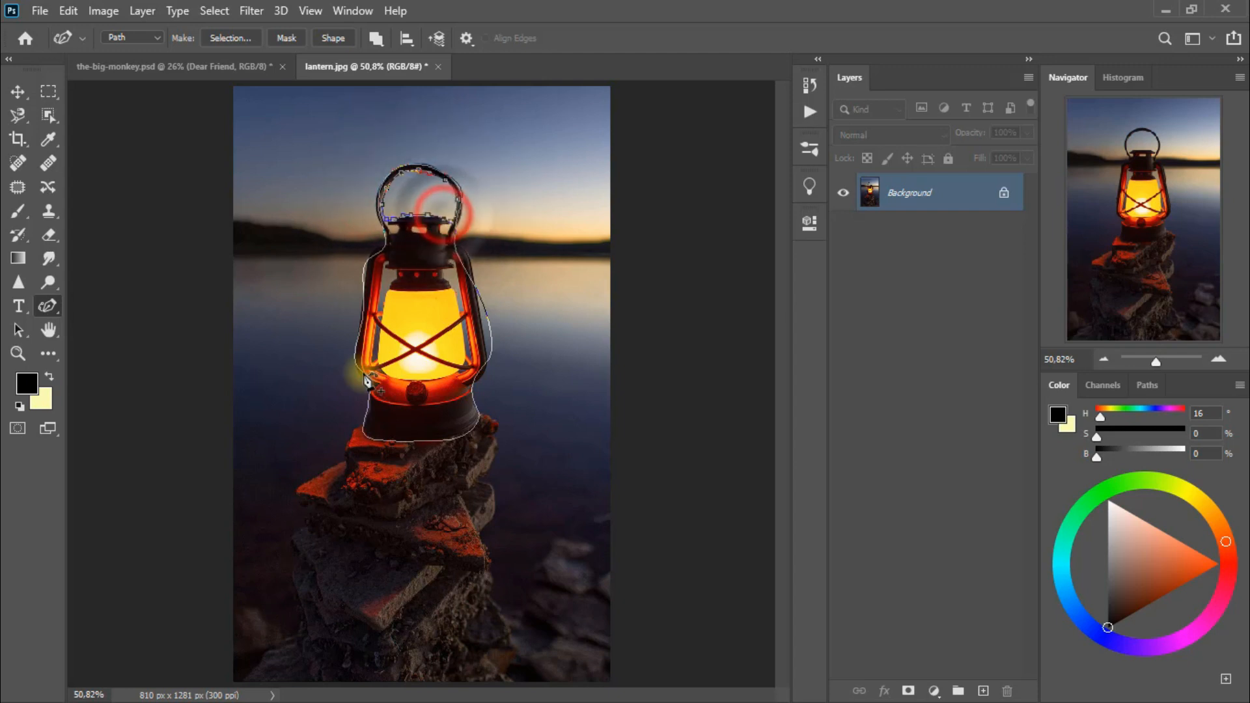
pyautogui.click(359, 327)
pyautogui.click(363, 301)
pyautogui.click(363, 270)
pyautogui.click(378, 249)
pyautogui.click(463, 259)
pyautogui.moveTo(493, 338); pyautogui.dragTo(482, 377)
pyautogui.click(459, 436)
pyautogui.click(480, 274)
pyautogui.click(364, 272)
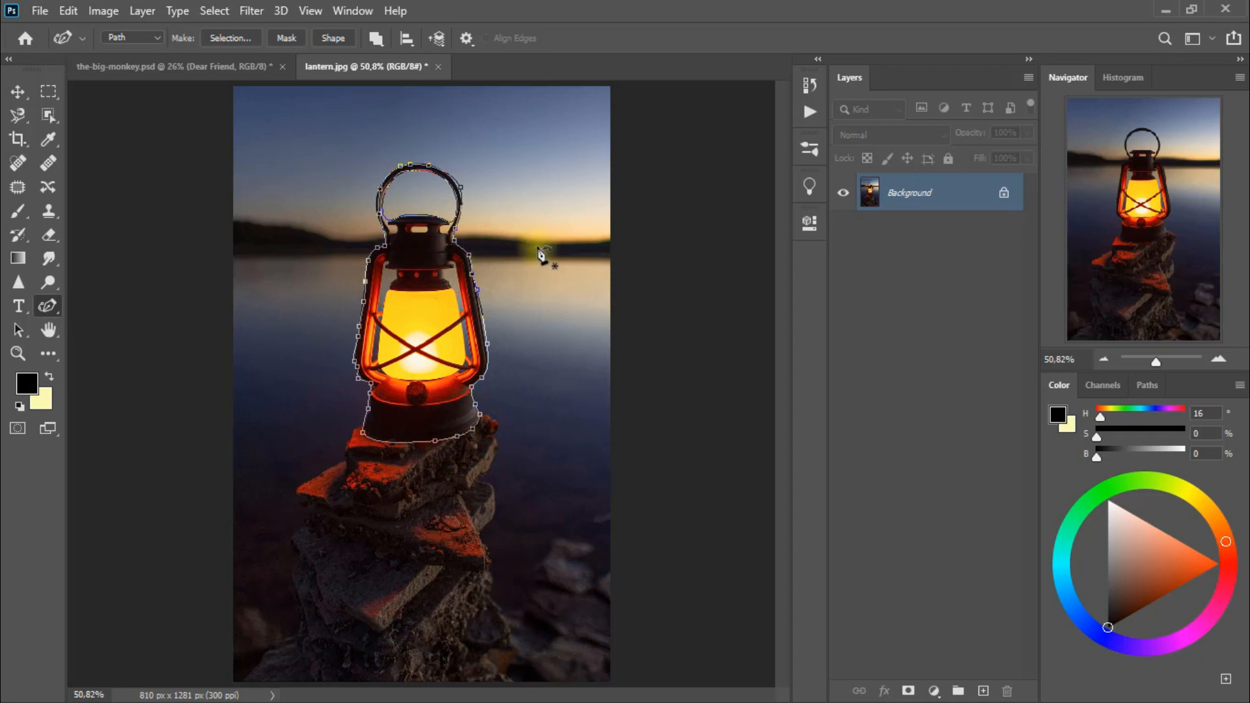
# - Convert the lantern outline path into a selection, copy it to a new layer, and hide the Background layer
pyautogui.rightClick(427, 297)
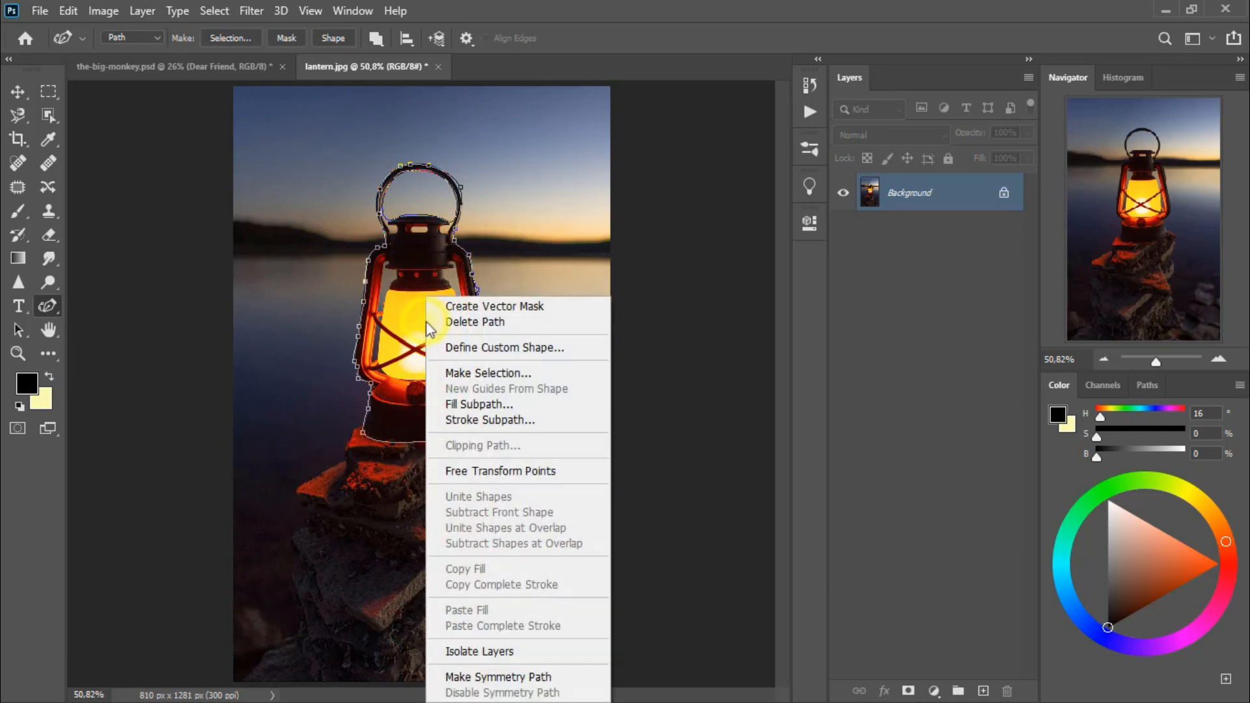
pyautogui.click(521, 375)
pyautogui.click(735, 280)
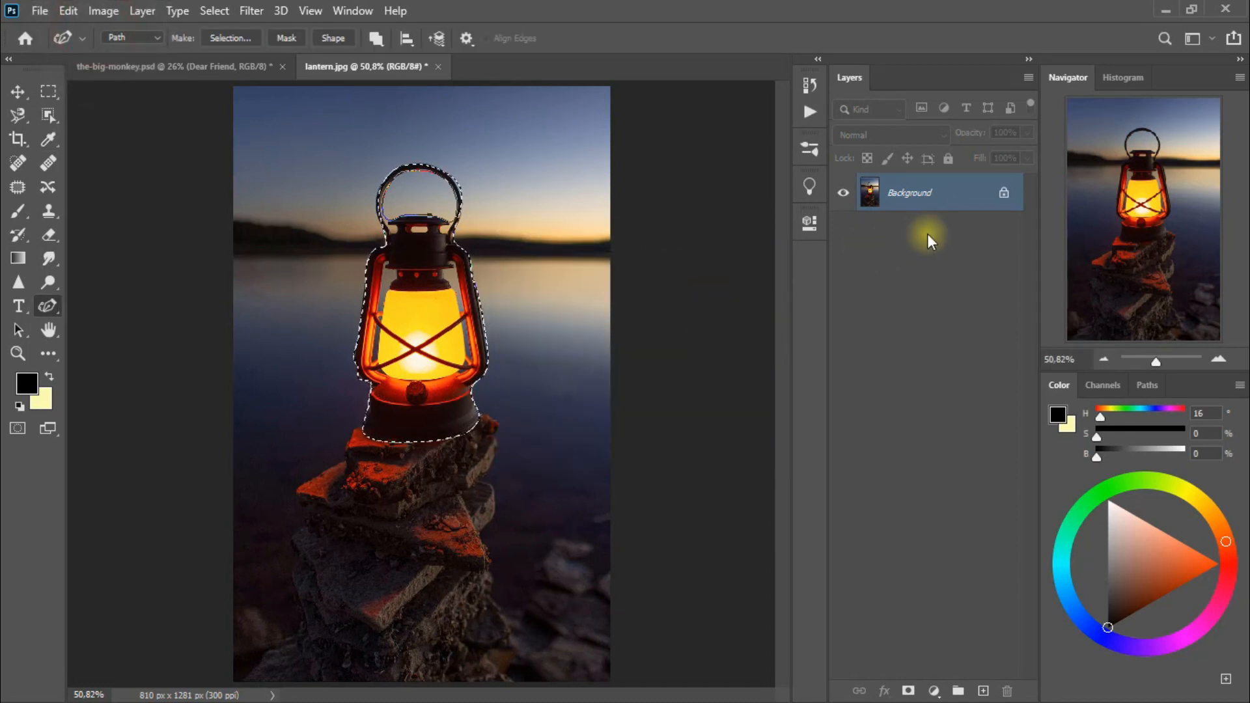
pyautogui.hotkey('ctrl', 'j')
pyautogui.click(842, 228)
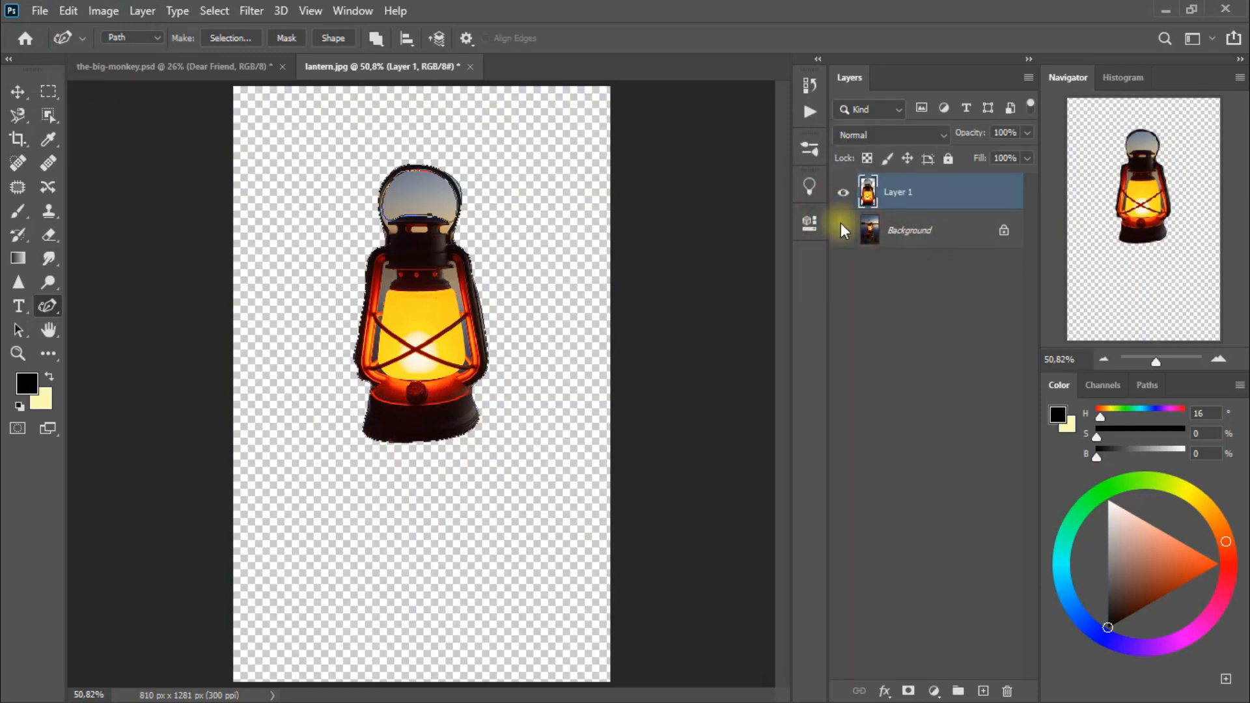
# - Make a selection from the handle opening's path and delete the sky inside it from Layer 1
pyautogui.rightClick(424, 202)
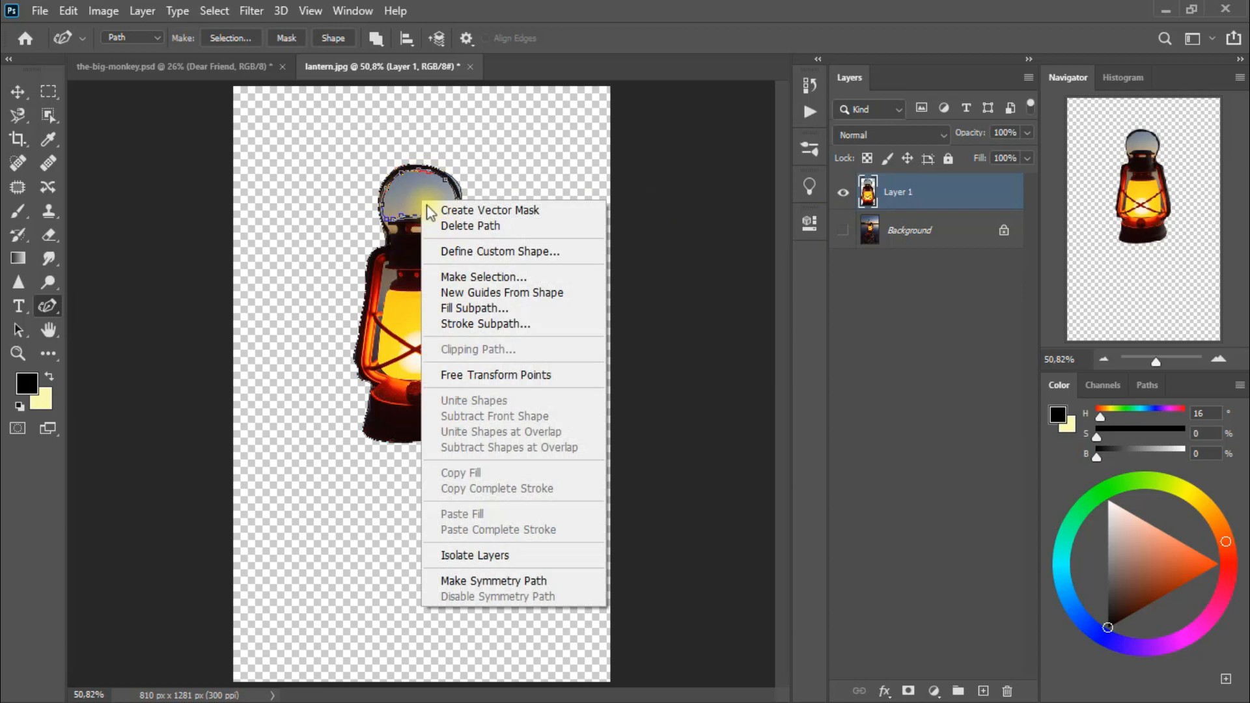
pyautogui.click(485, 276)
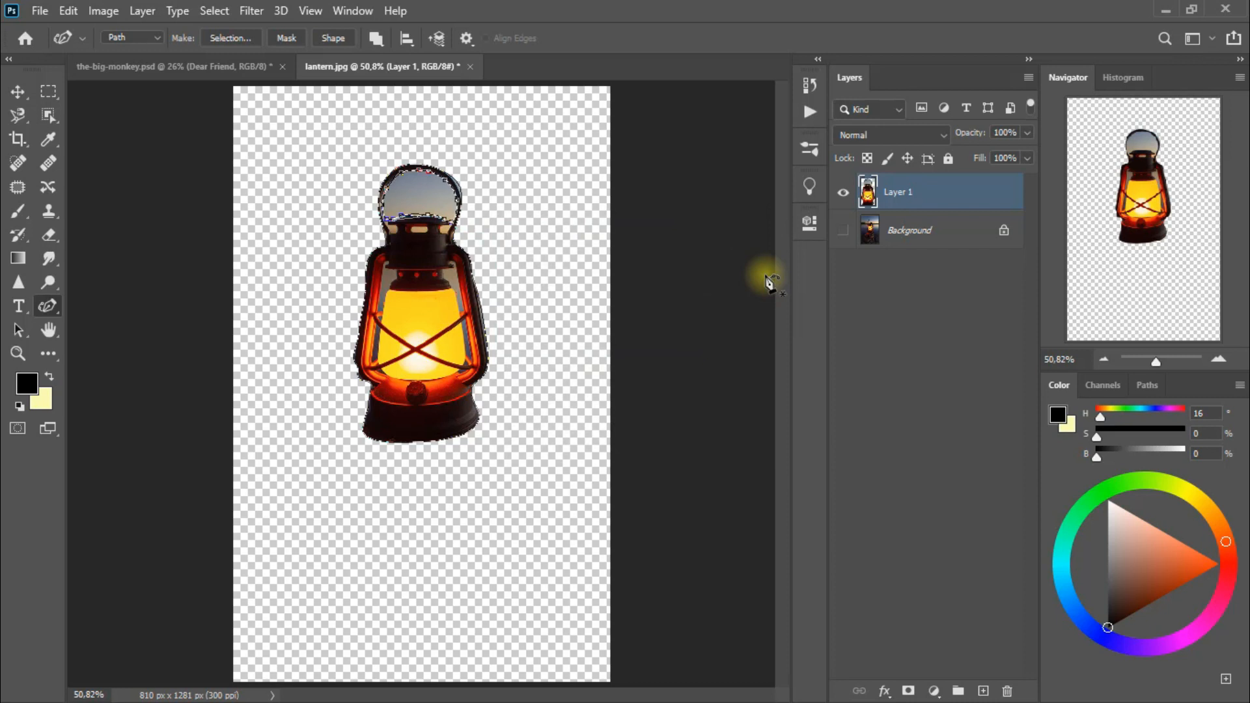
pyautogui.click(50, 377)
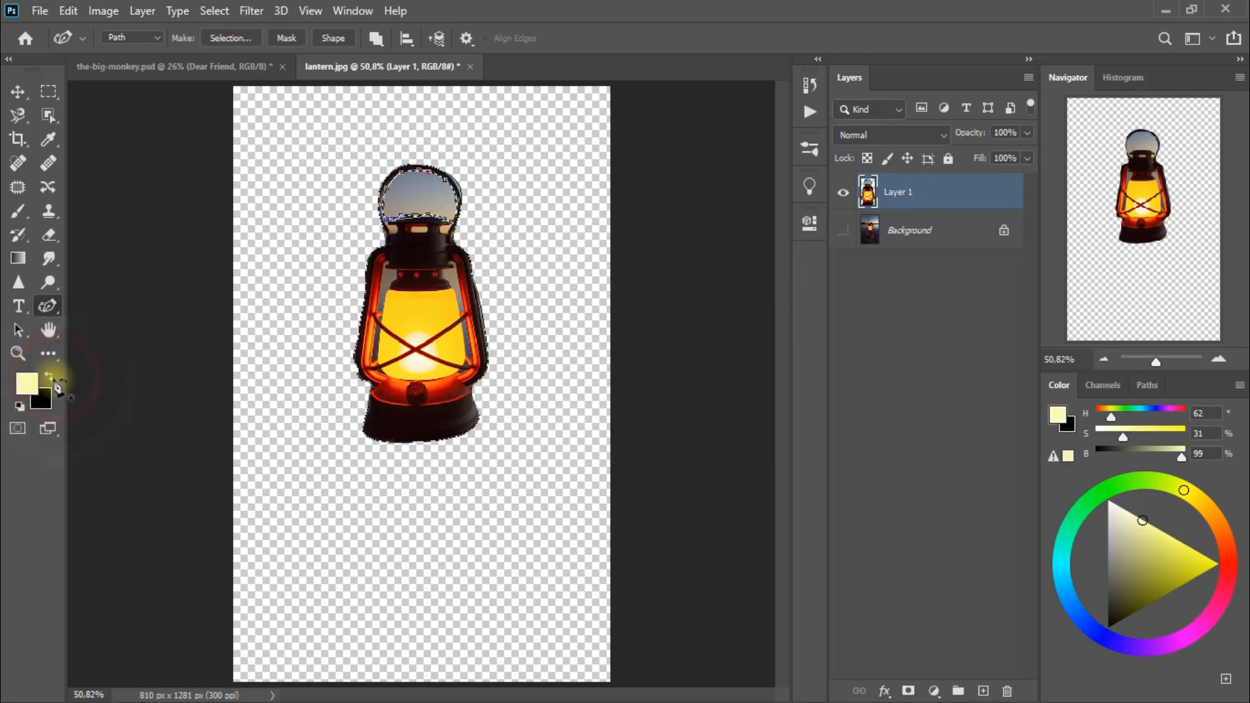
pyautogui.click(50, 377)
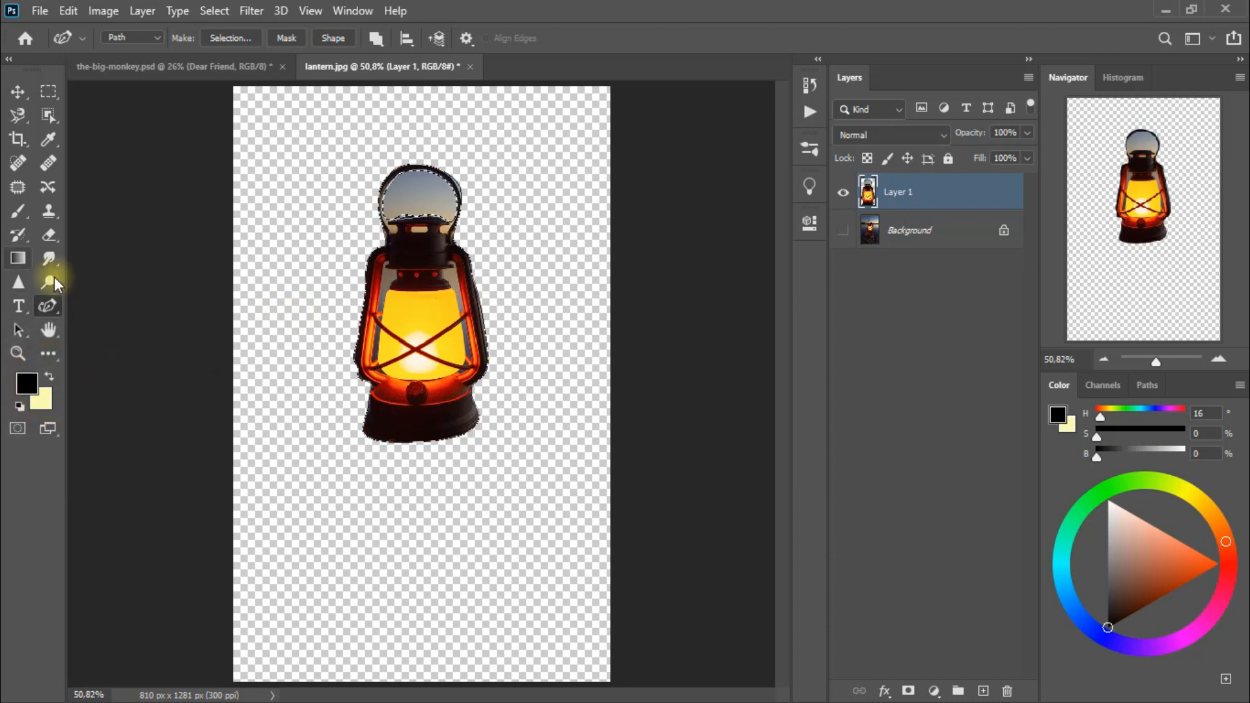
pyautogui.click(52, 237)
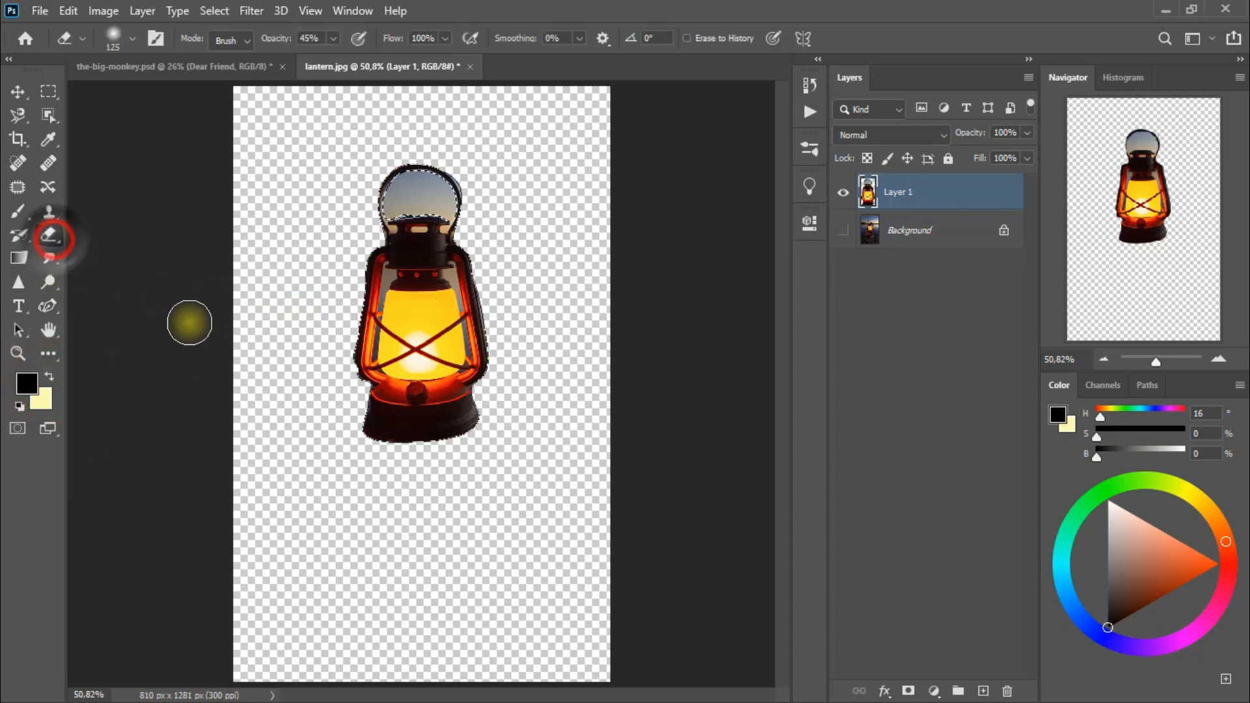
pyautogui.press('Delete')
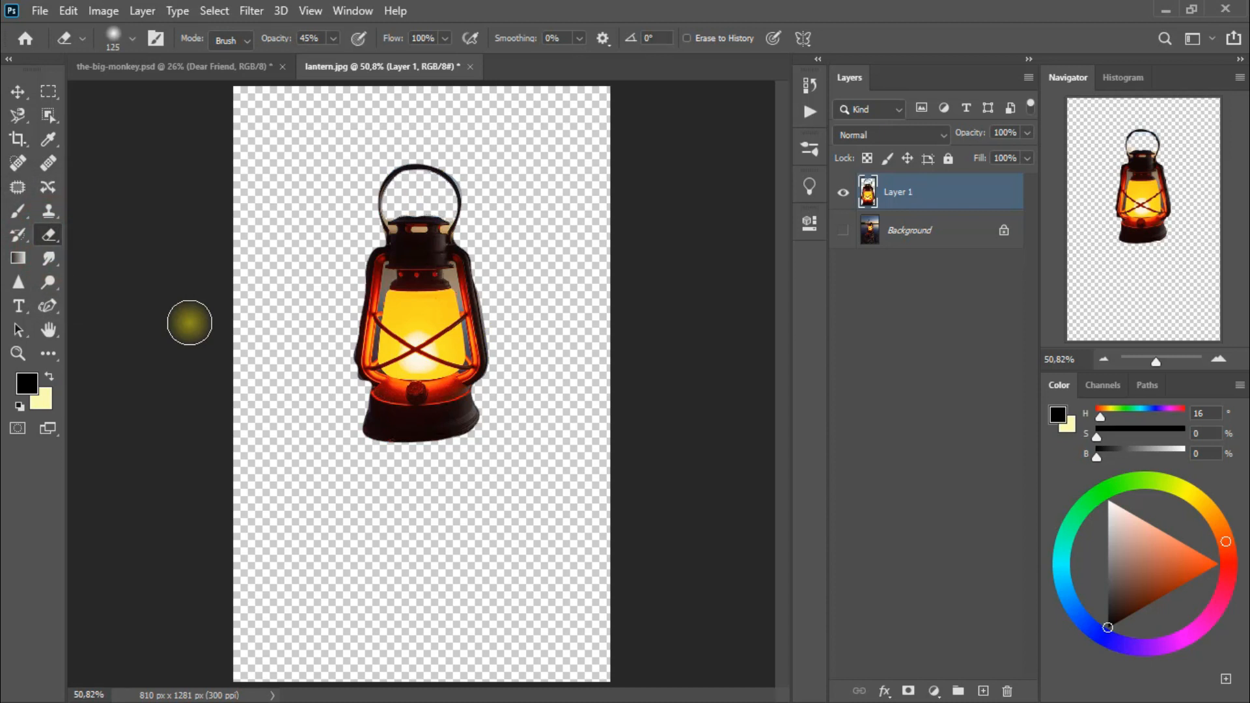
# - Move the cut-out lantern into the-big-monkey.psd and scale it to 37.61% on the ground below the monkey's face
pyautogui.click(18, 91)
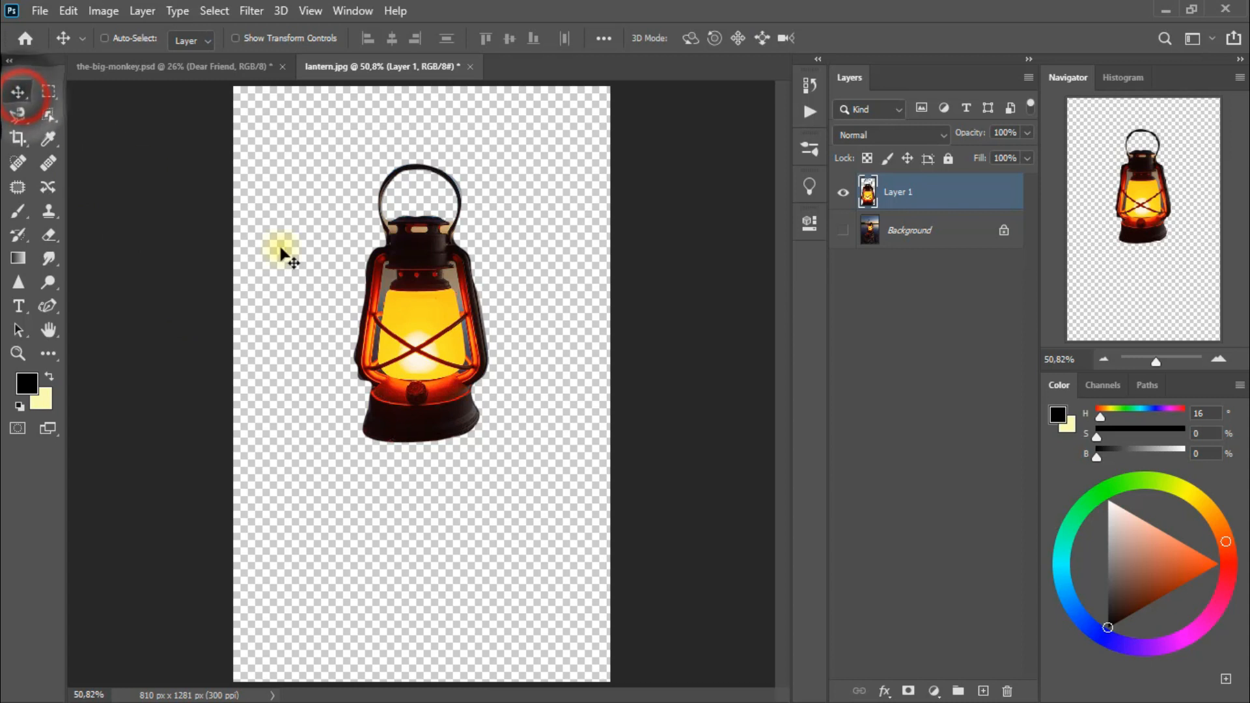
pyautogui.moveTo(402, 320); pyautogui.dragTo(380, 530)
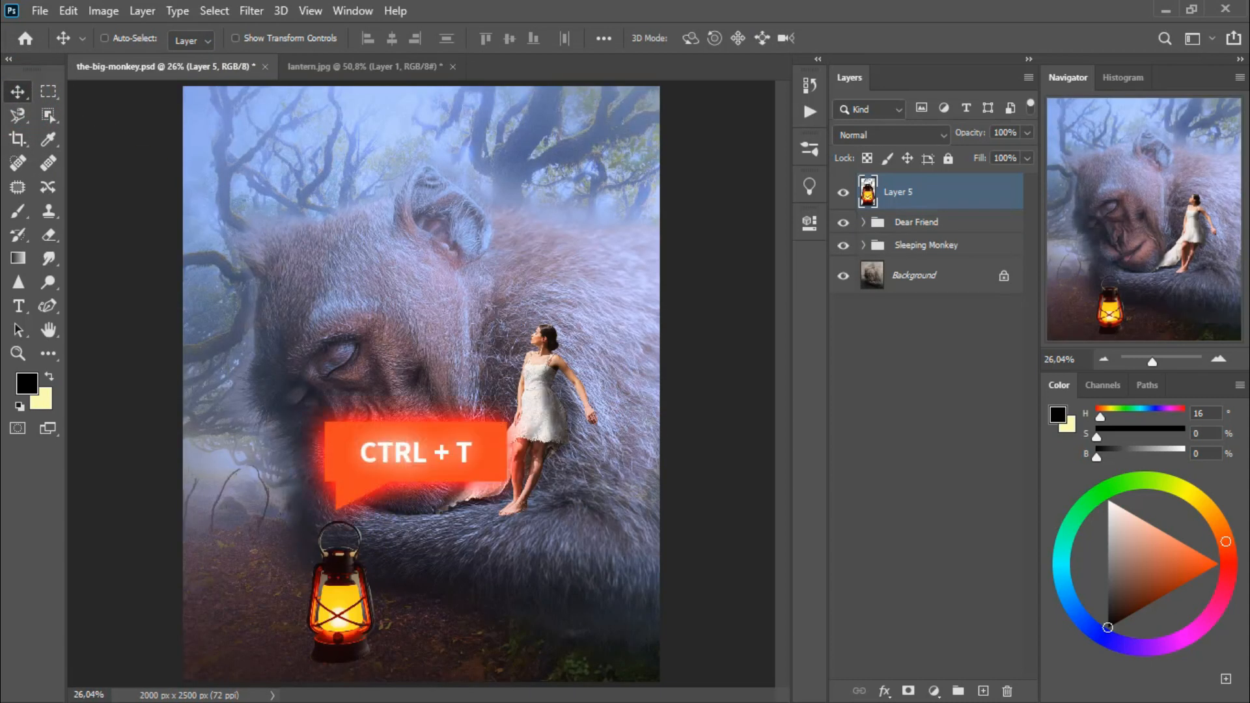
pyautogui.hotkey('ctrl', 't')
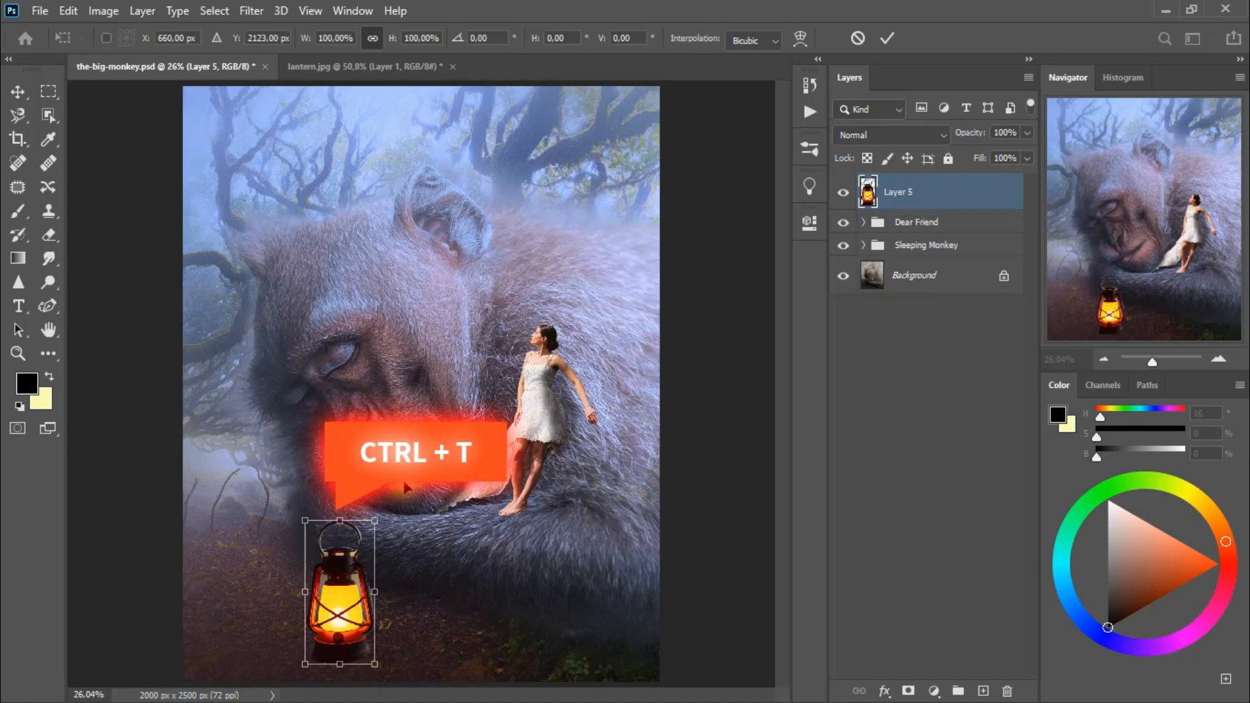
pyautogui.moveTo(374, 521); pyautogui.dragTo(315, 575)
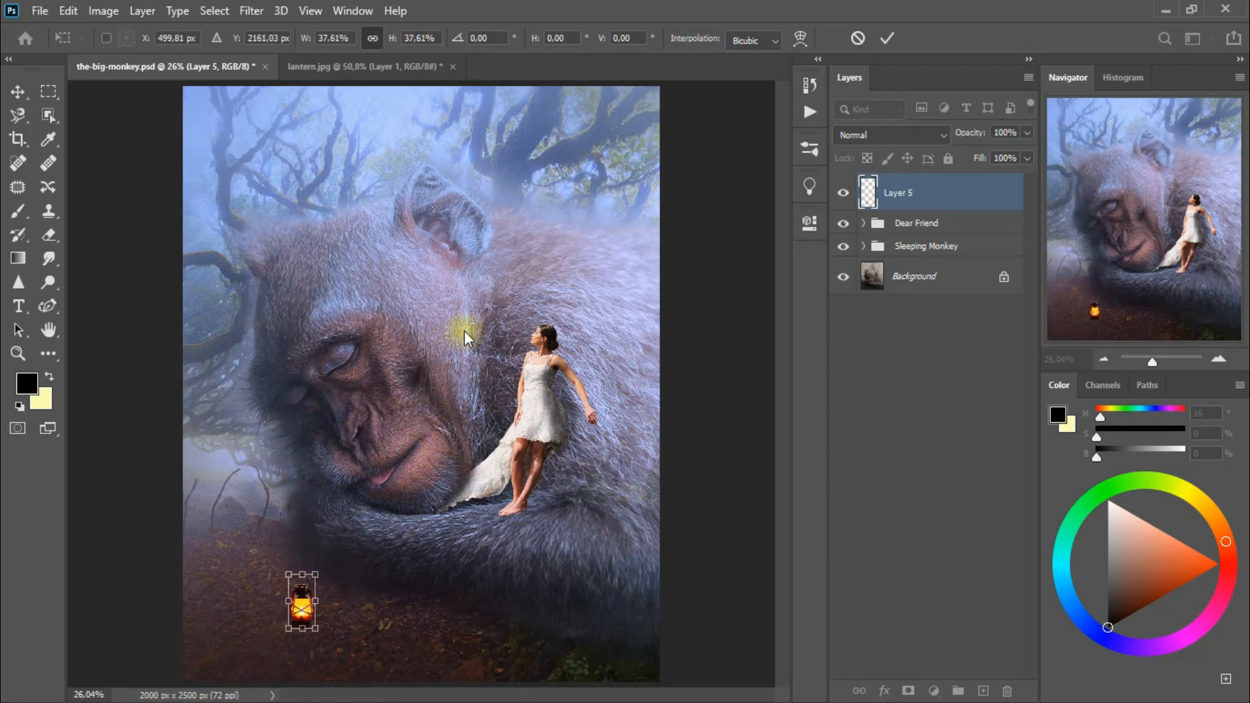
pyautogui.click(18, 91)
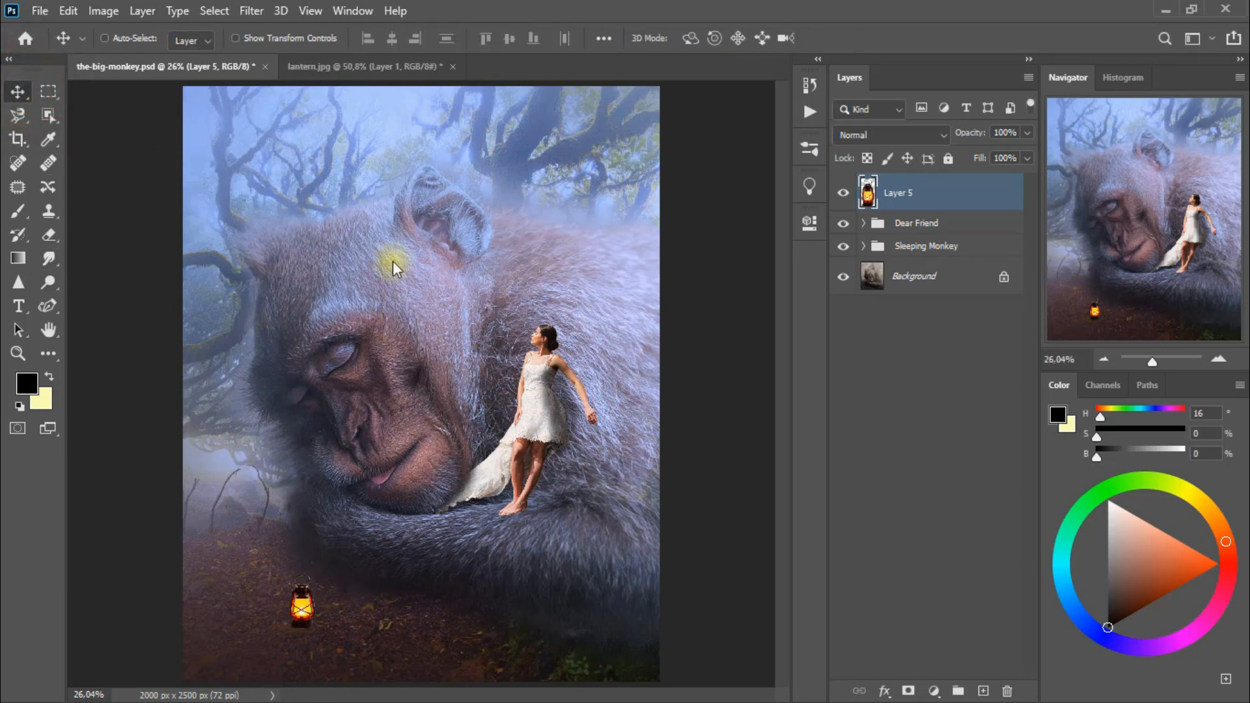
# - Close the lantern.jpg document and return to the composite
pyautogui.click(401, 67)
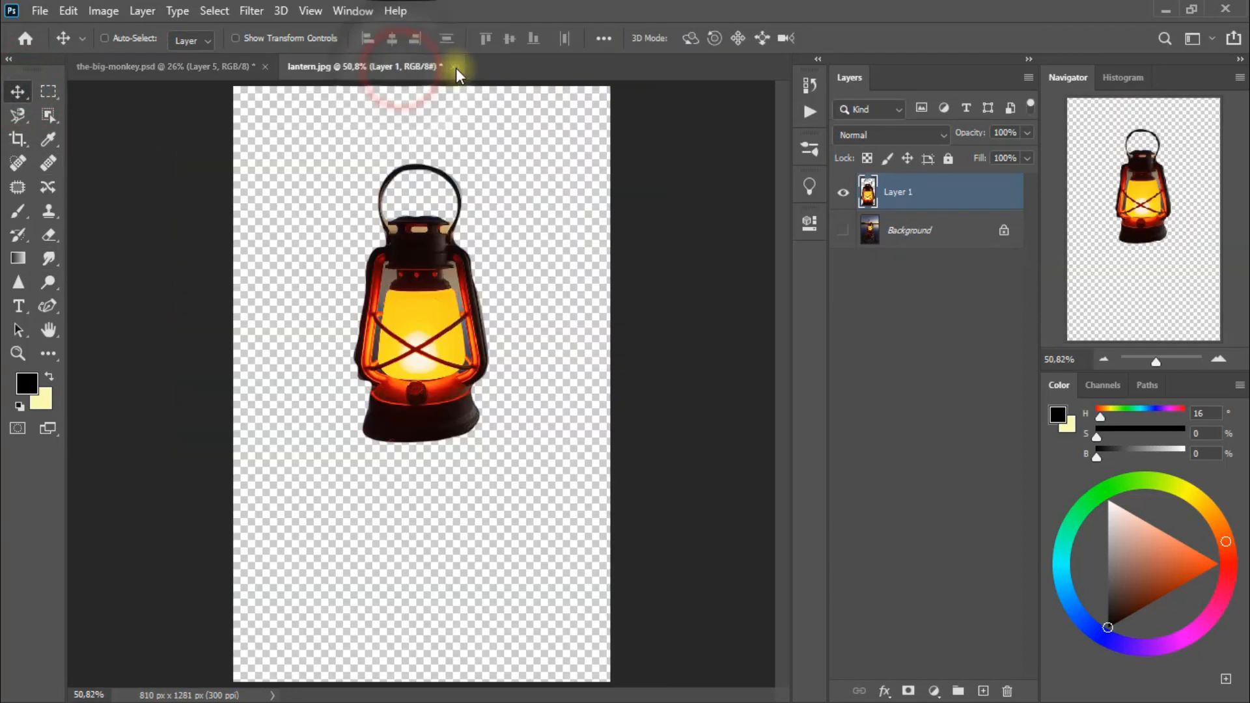
pyautogui.click(453, 67)
pyautogui.click(649, 282)
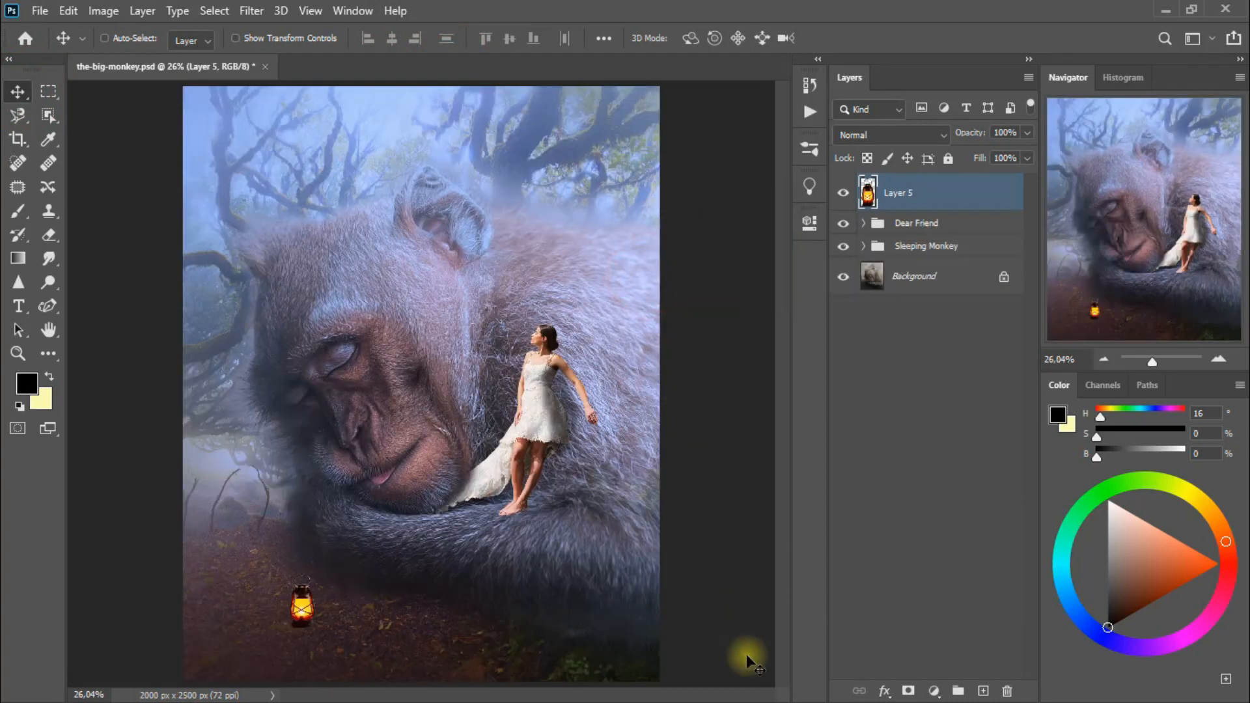
# - Add a Color Lookup adjustment layer above the lantern with the HorrorBlue.3DL 3DLUT and set its blend mode to Multiply
pyautogui.click(930, 691)
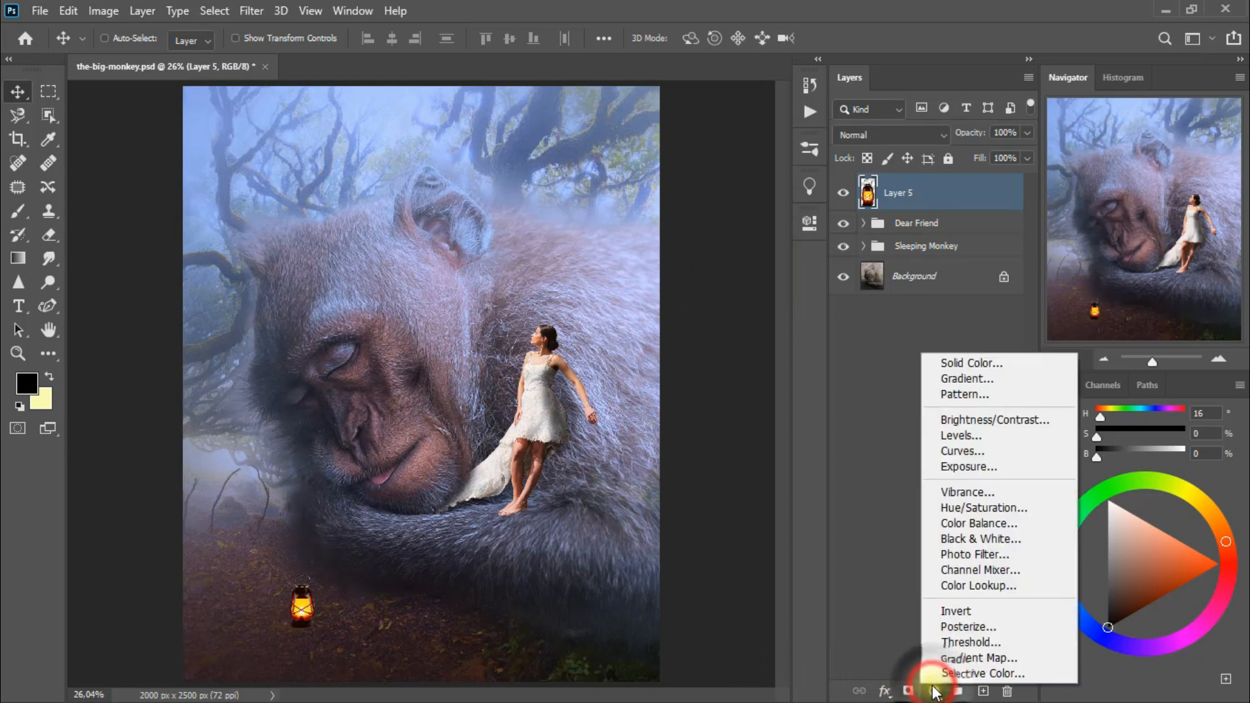
pyautogui.click(1018, 591)
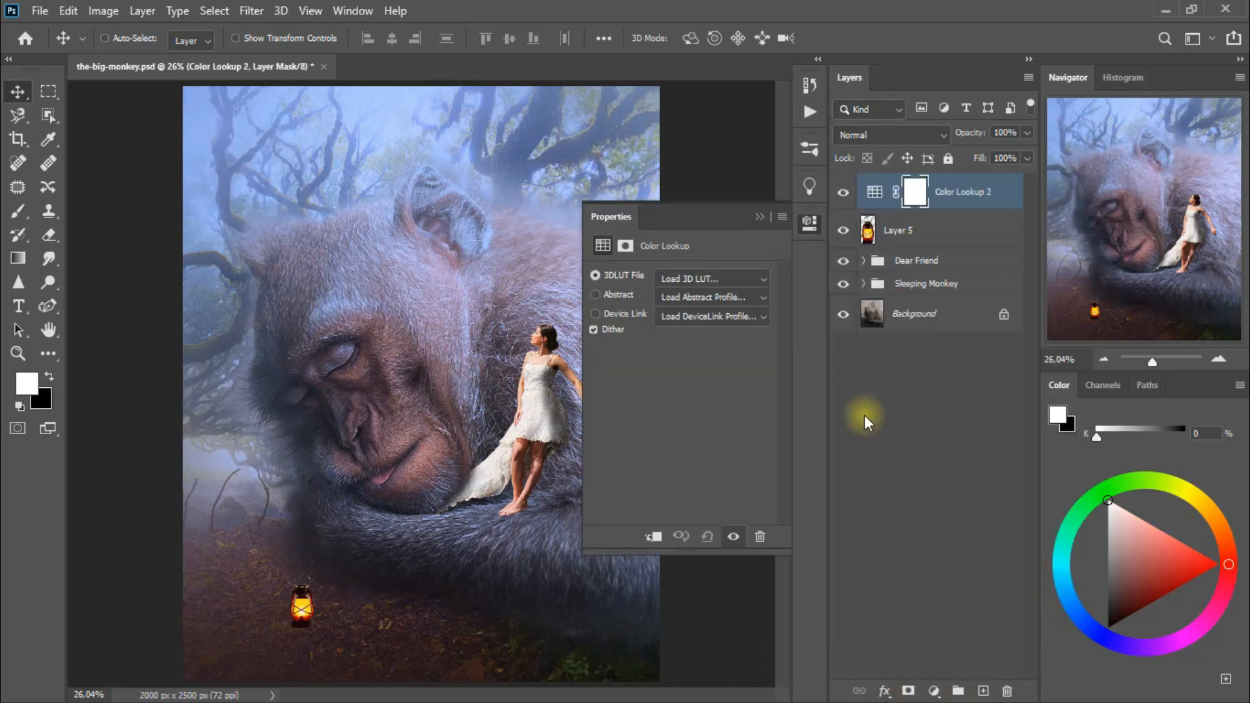
pyautogui.click(747, 278)
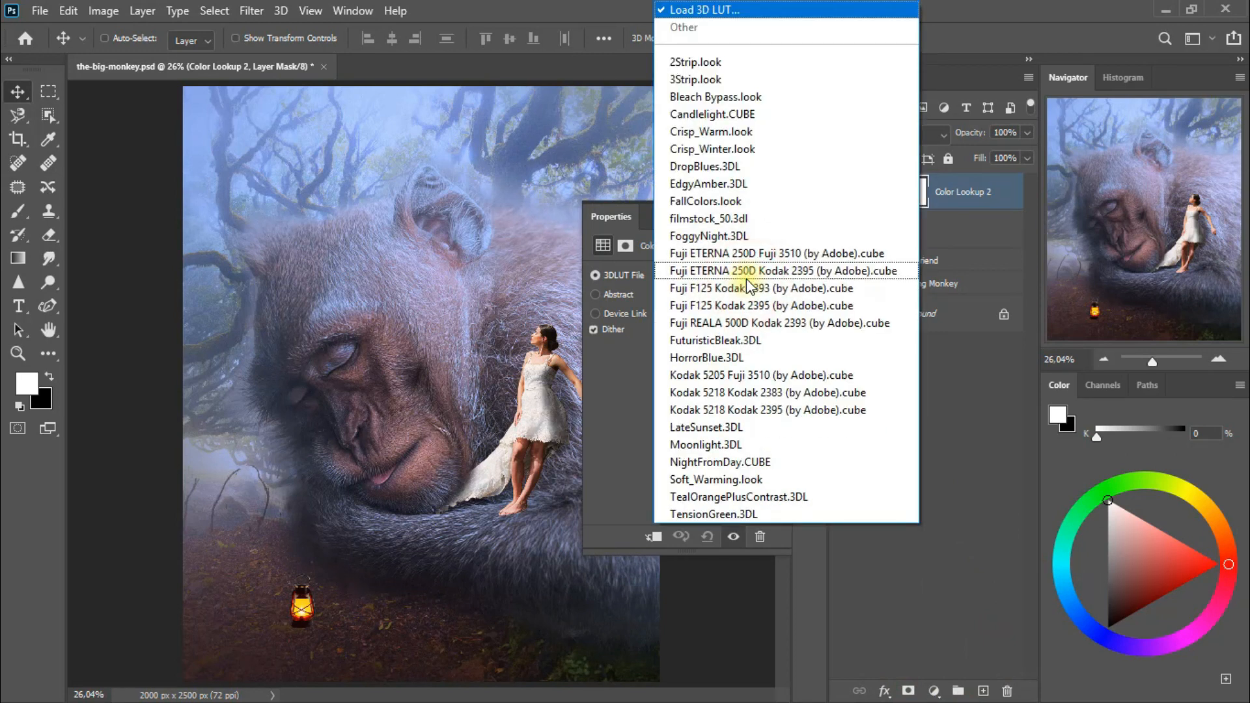
pyautogui.click(790, 358)
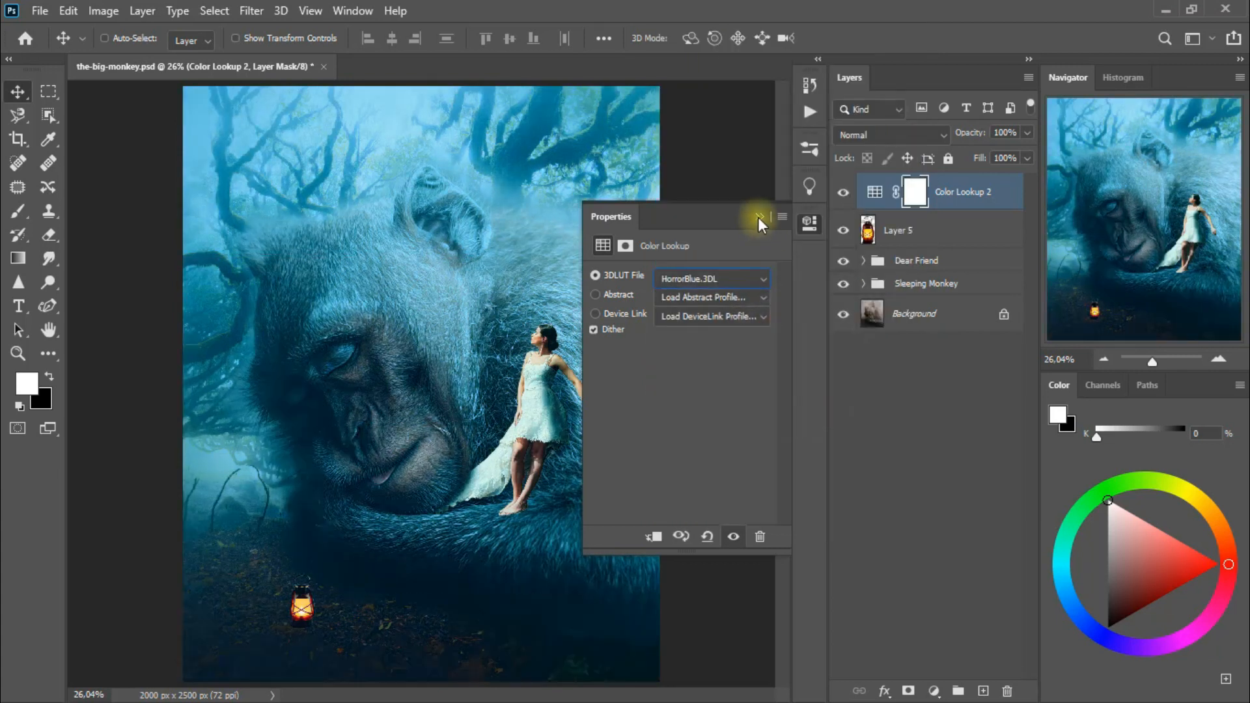
pyautogui.click(758, 217)
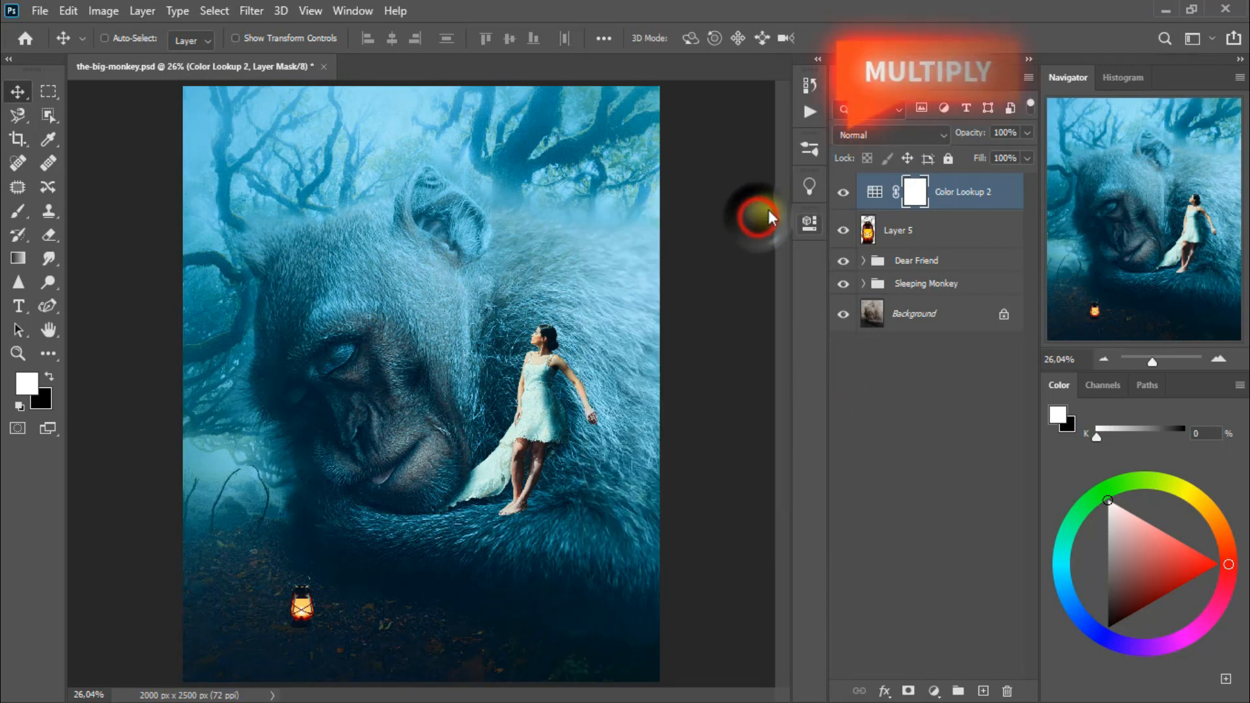
pyautogui.click(876, 134)
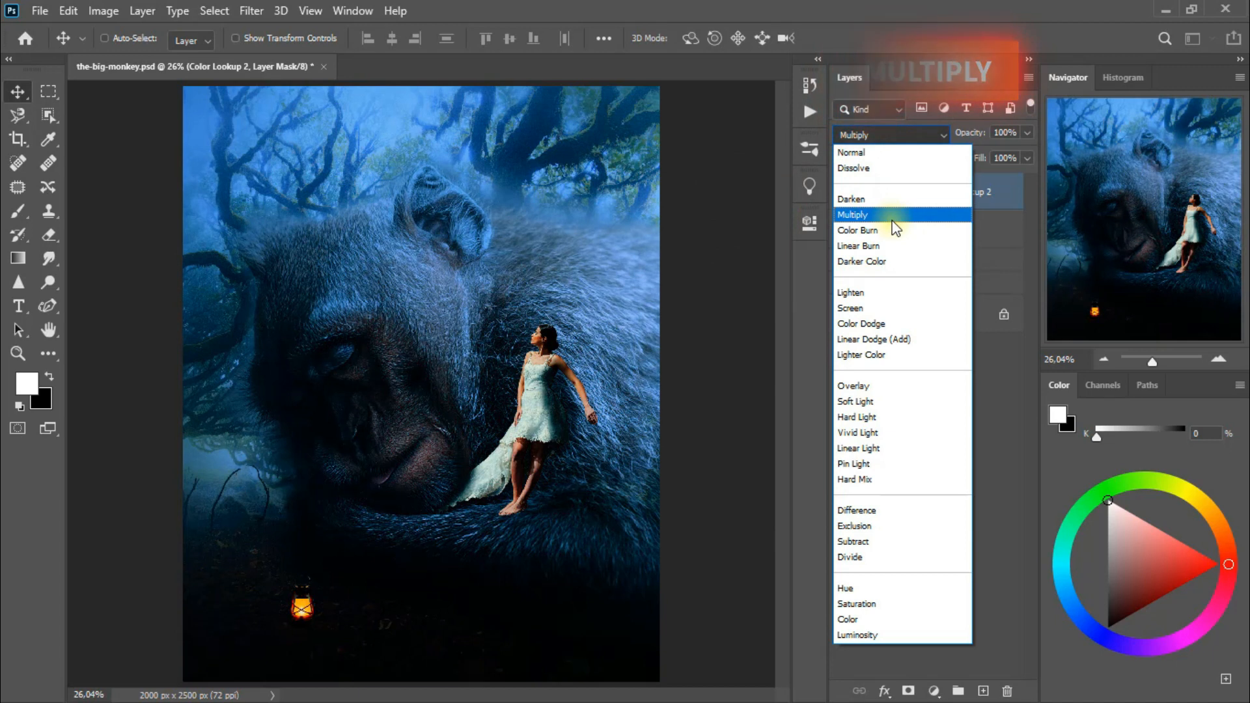
pyautogui.click(891, 215)
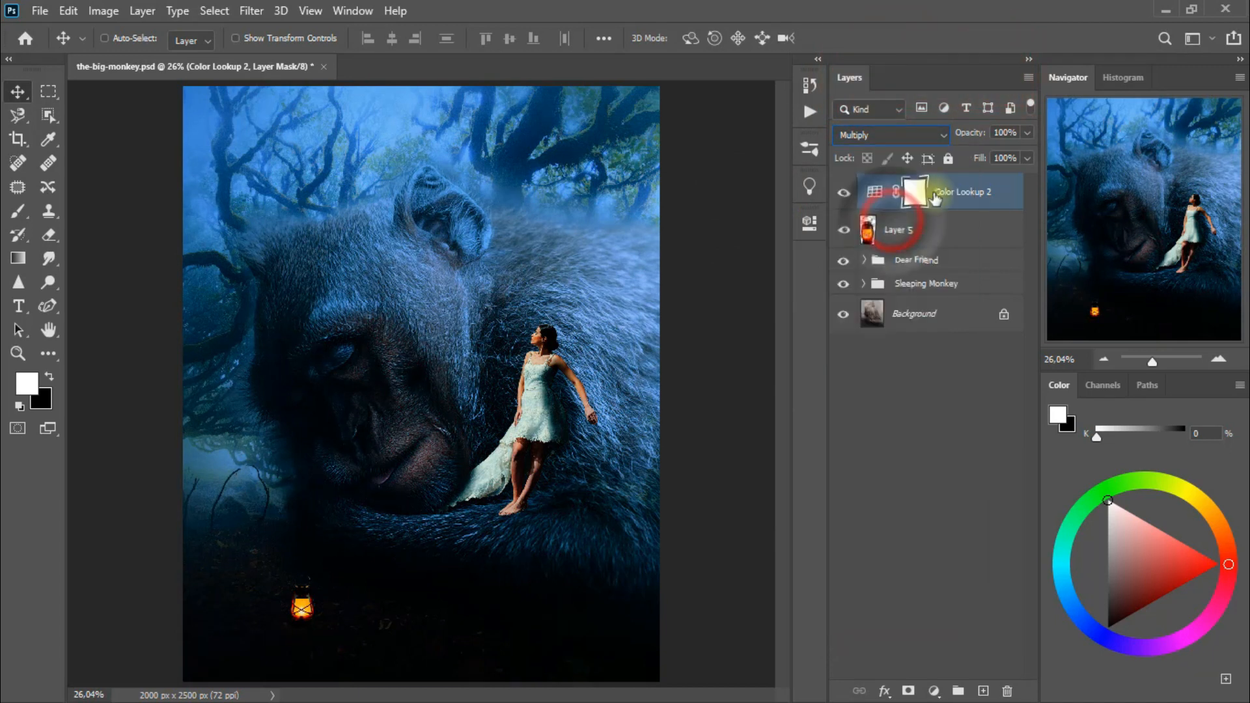
# - Lower the Color Lookup 2 adjustment layer's opacity to 60% and compare the image with and without it
pyautogui.click(1022, 134)
pyautogui.moveTo(1022, 151); pyautogui.dragTo(993, 151)
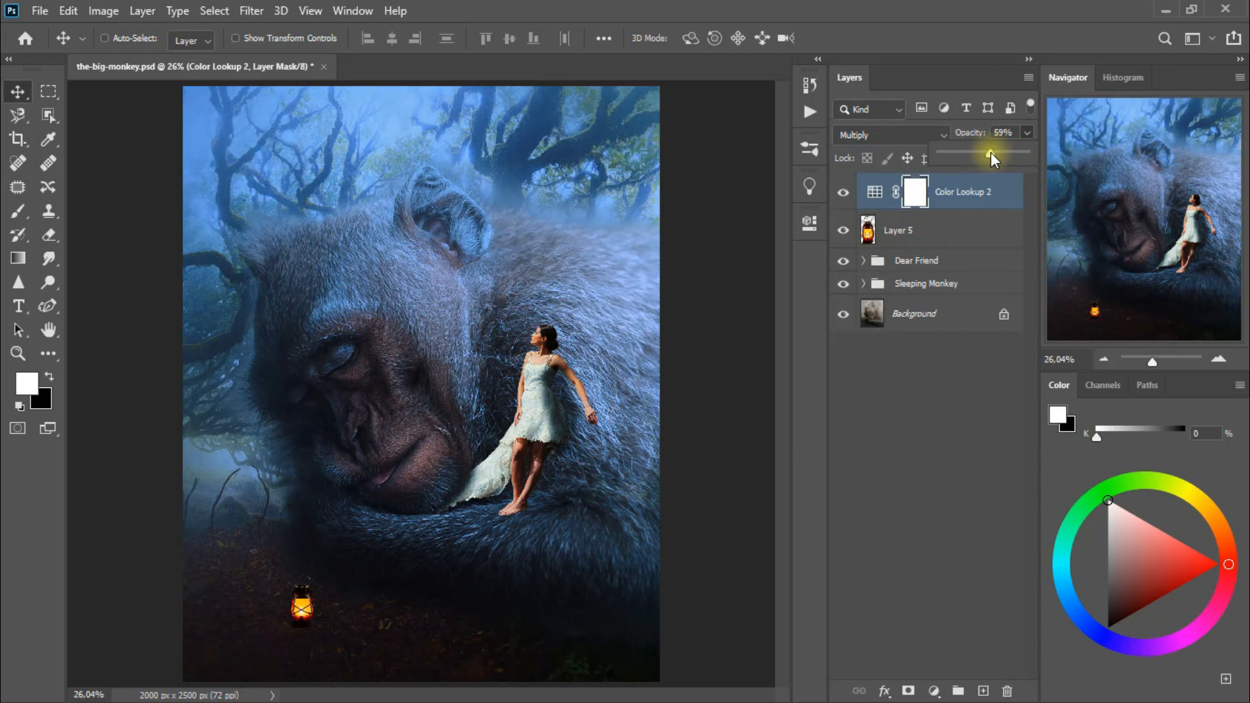
pyautogui.moveTo(994, 157); pyautogui.dragTo(990, 154)
pyautogui.click(844, 193)
pyautogui.click(844, 193)
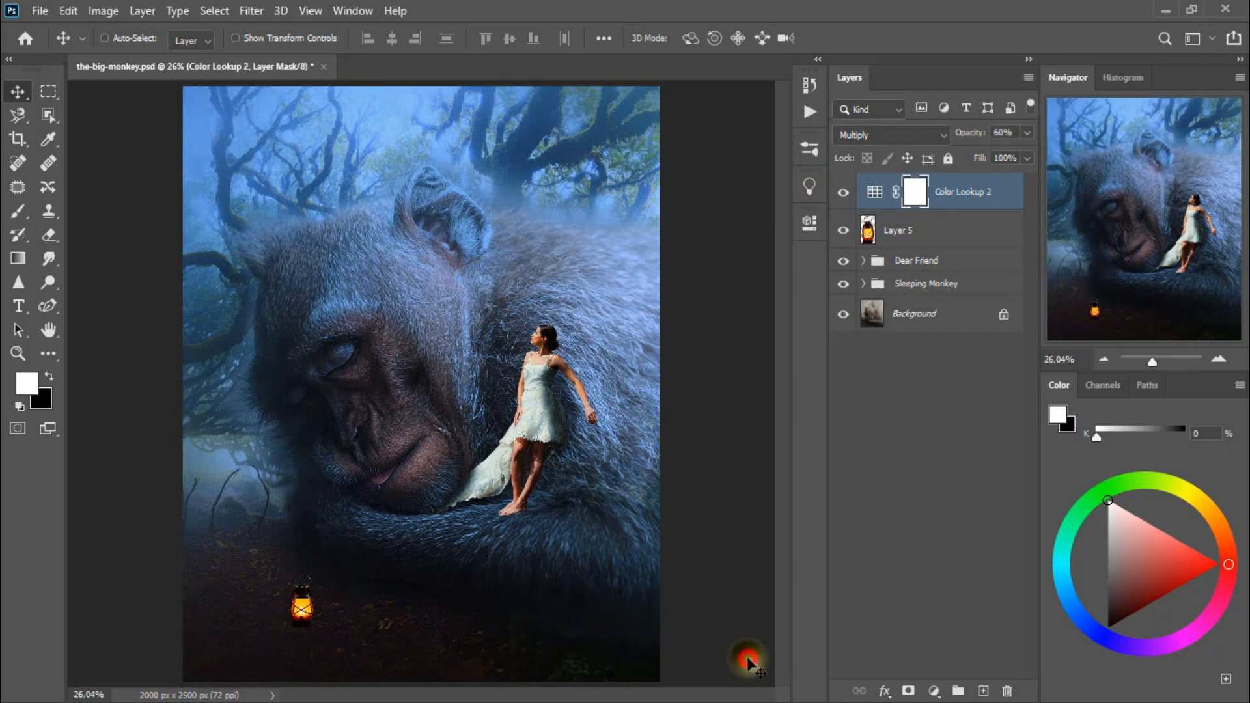
# - Reduce the opacity of the lantern layer, Layer 5, to about 57%
pyautogui.click(971, 235)
pyautogui.click(1027, 132)
pyautogui.moveTo(1029, 152); pyautogui.dragTo(990, 158)
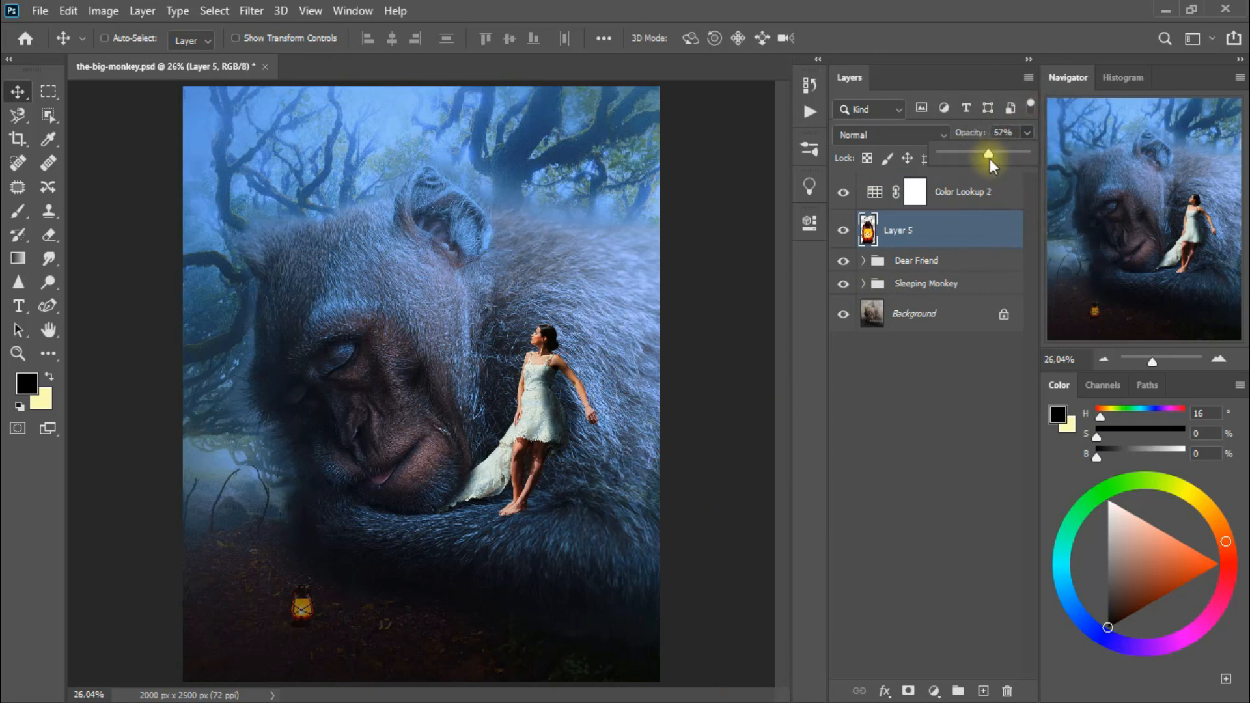
# - Add a new layer above Color Lookup 2 and set the foreground color to pale yellow #fafdae
pyautogui.click(998, 198)
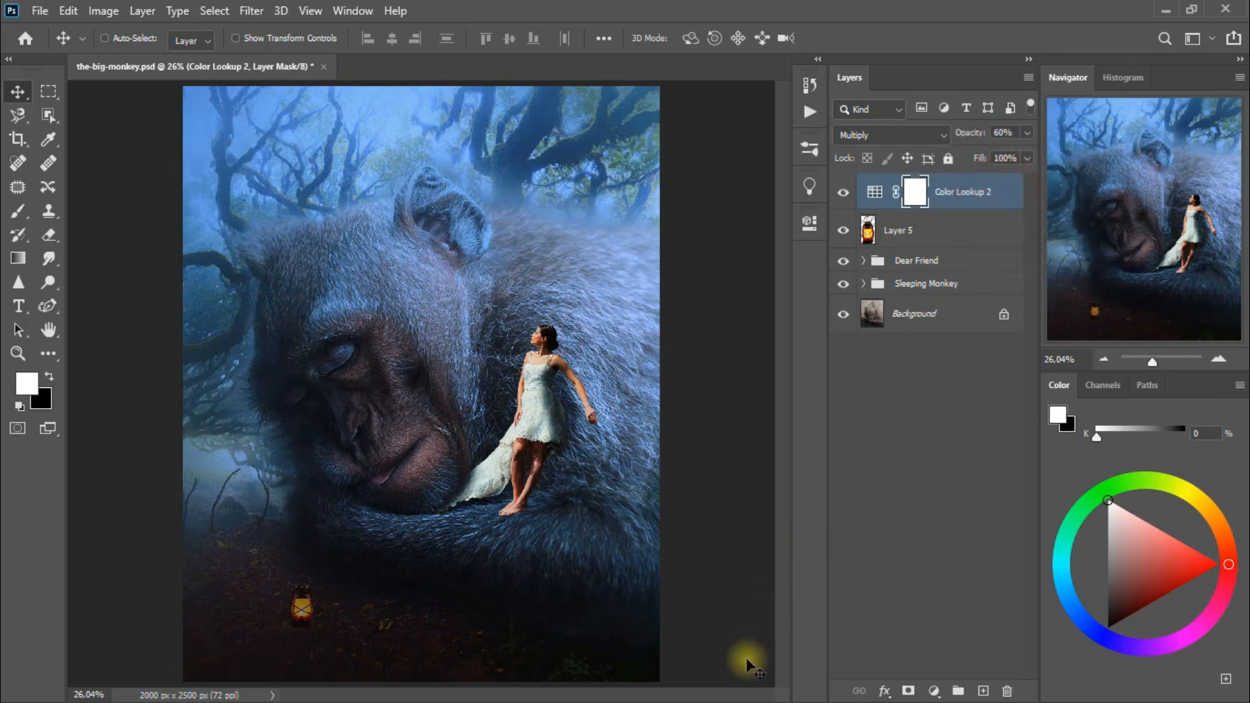
pyautogui.click(984, 690)
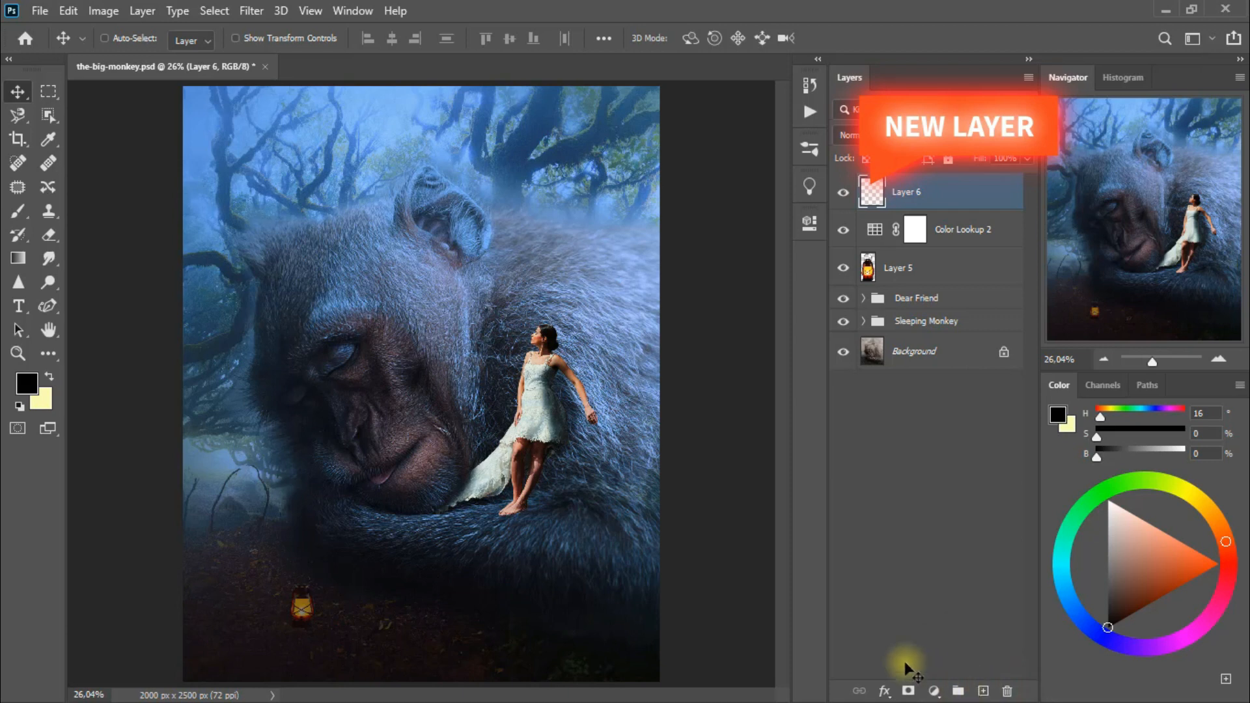
pyautogui.click(50, 377)
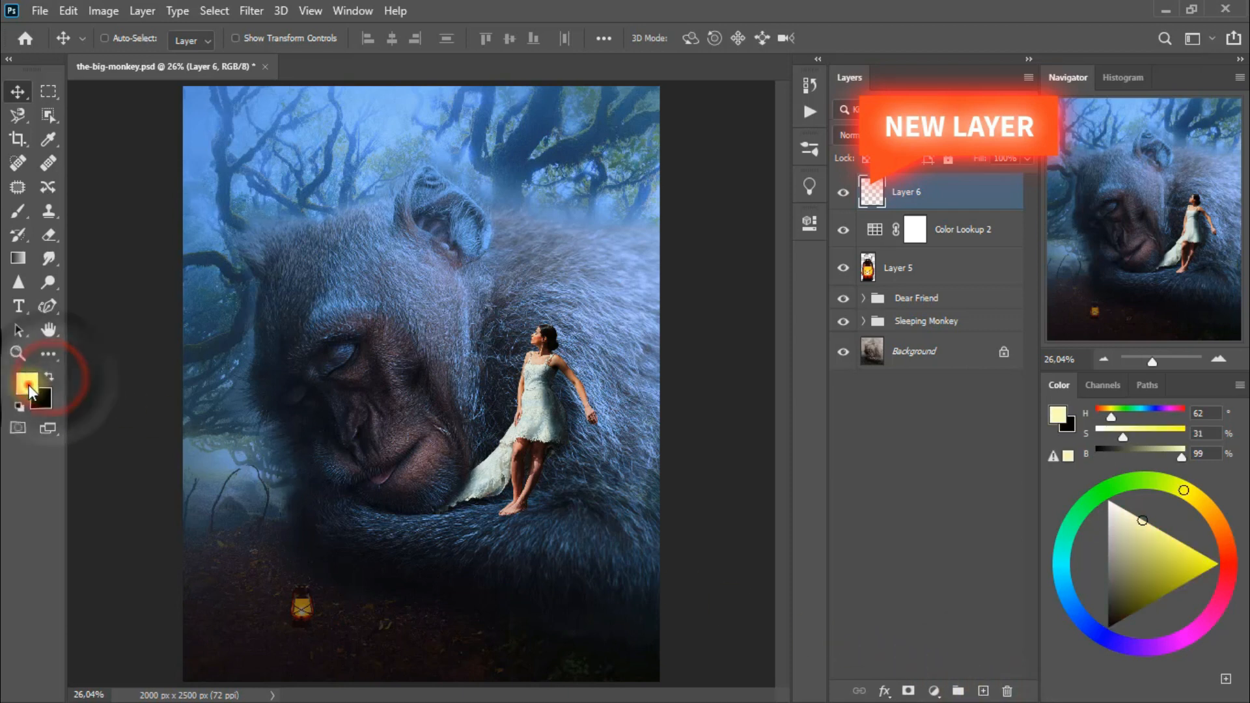
pyautogui.click(27, 385)
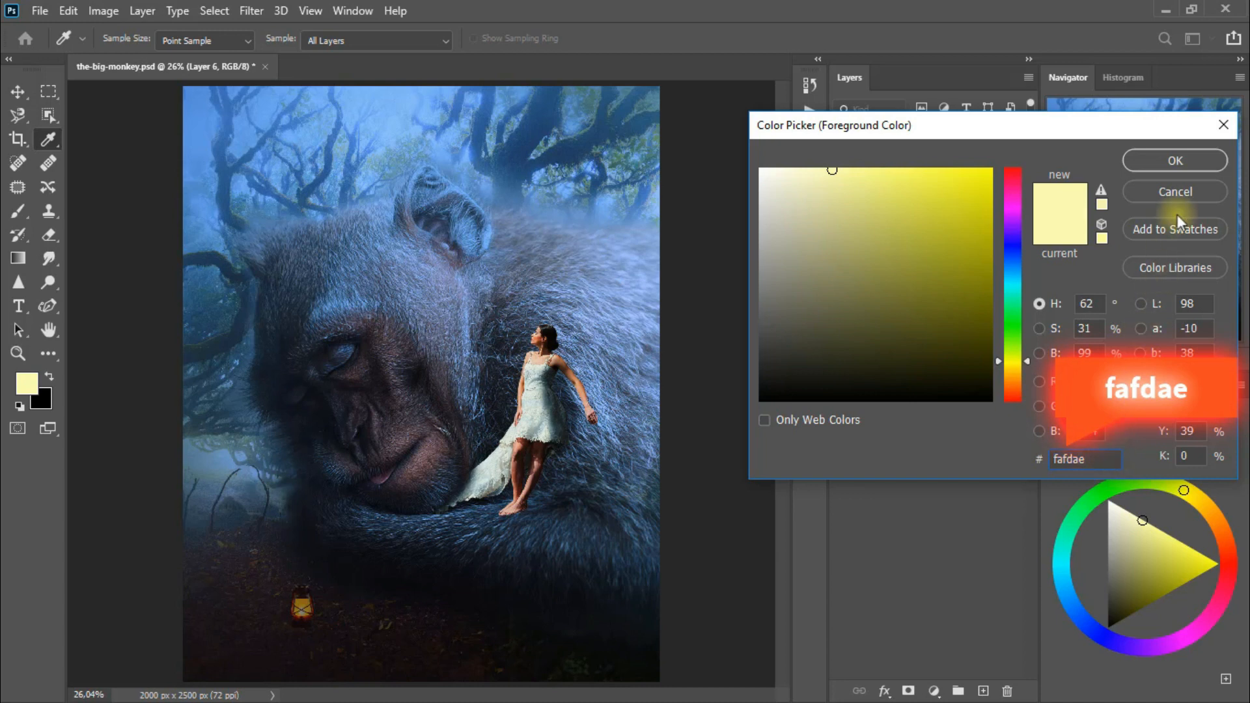
pyautogui.click(1136, 161)
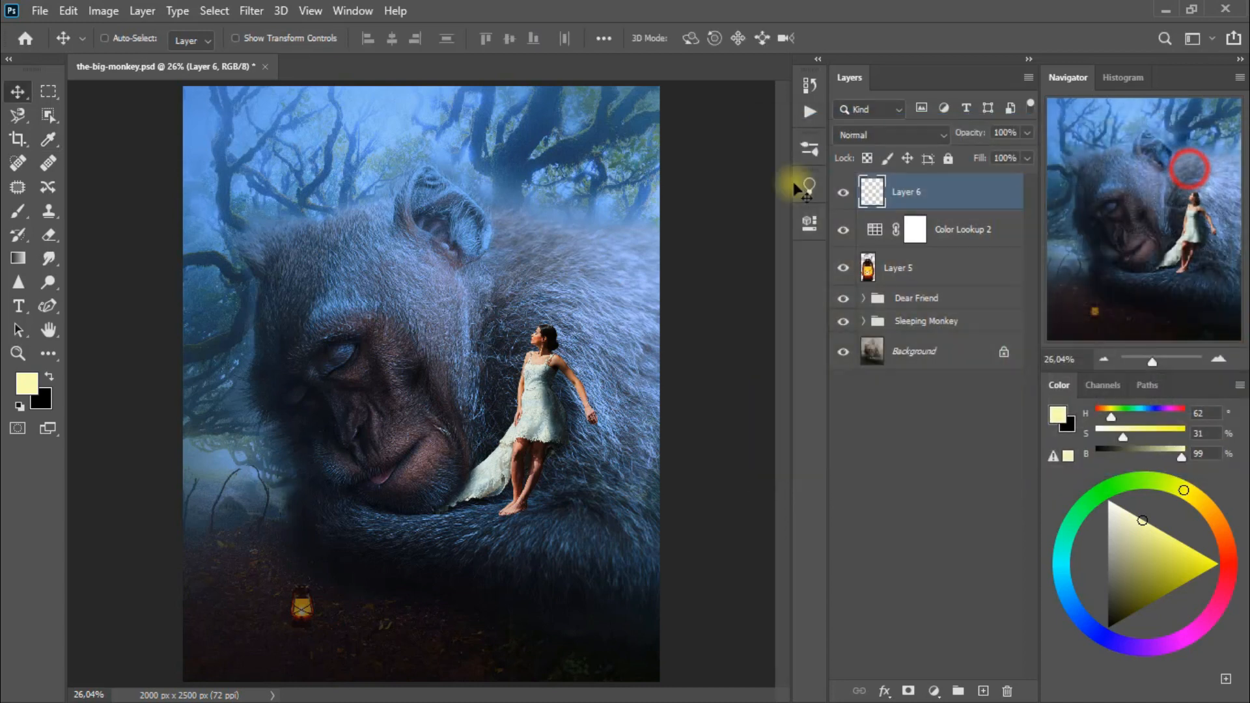
# - Paint a large pale yellow glow above the lantern on Layer 6 with a soft 1900 px brush at 39% opacity
pyautogui.click(19, 212)
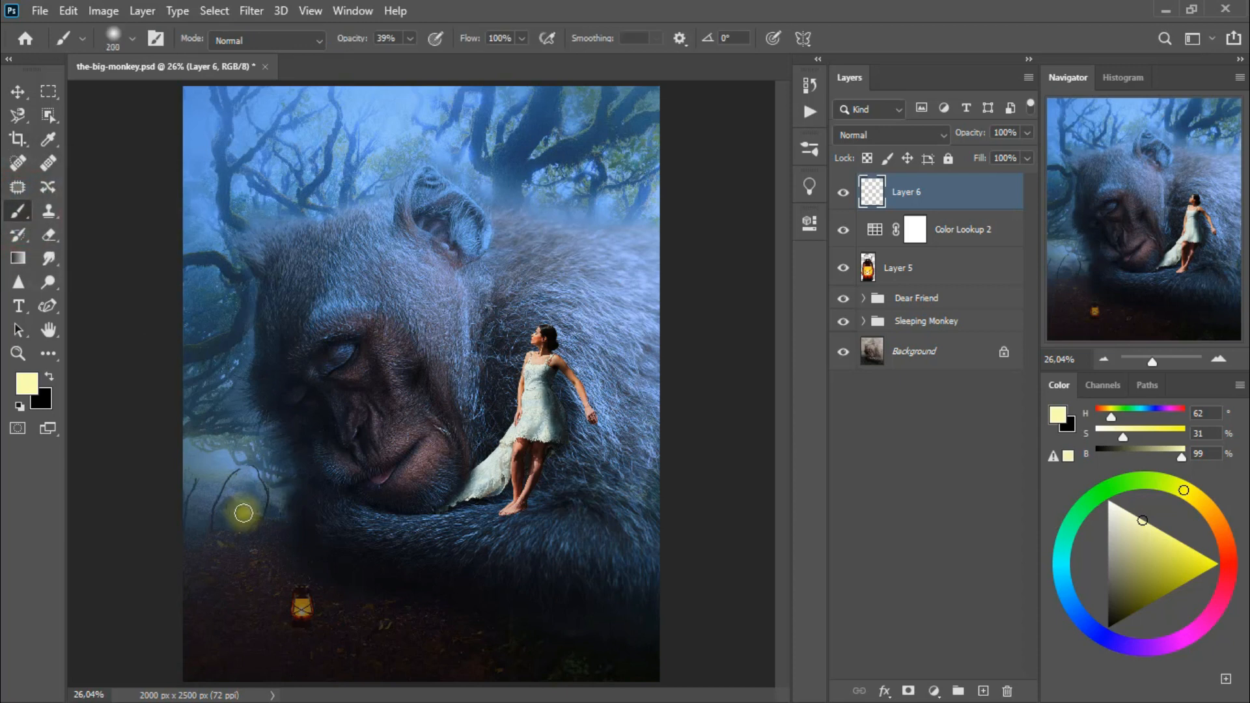
pyautogui.press(']')
pyautogui.press(']')
pyautogui.press(']')
pyautogui.press(']')
pyautogui.press(']')
pyautogui.press(']')
pyautogui.press(']')
pyautogui.press(']')
pyautogui.press(']')
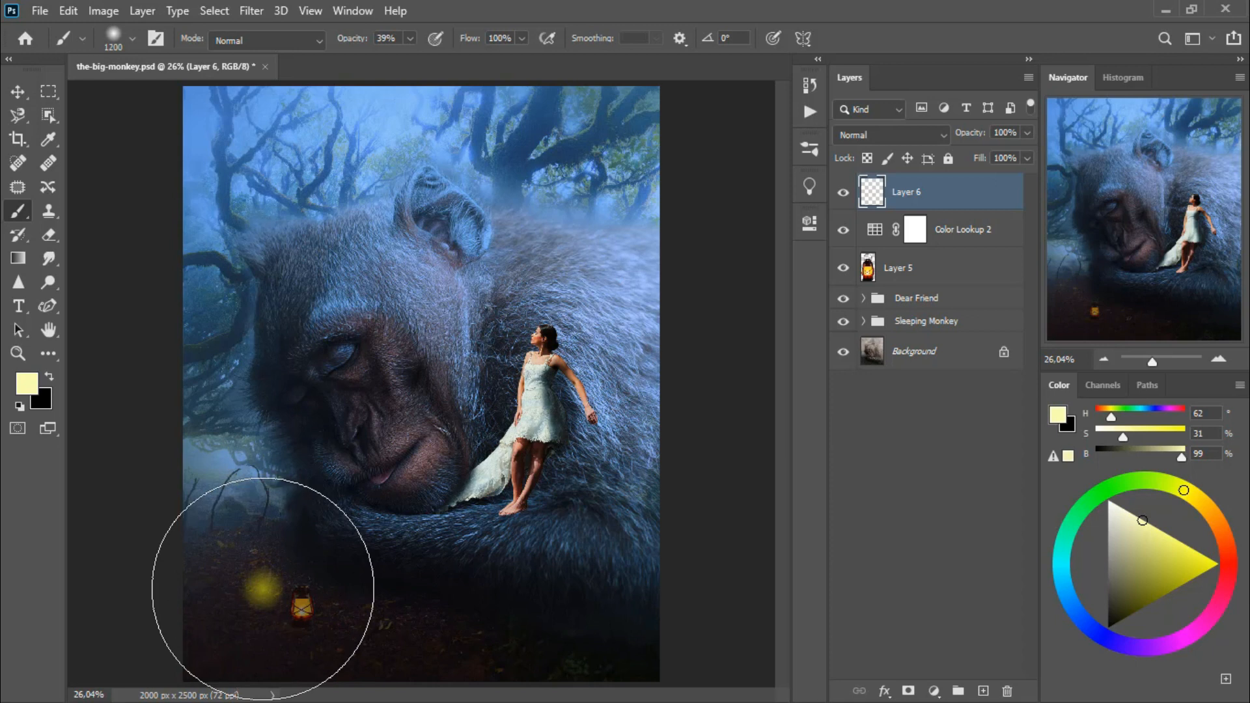
pyautogui.press(']')
pyautogui.press(']')
pyautogui.press(']')
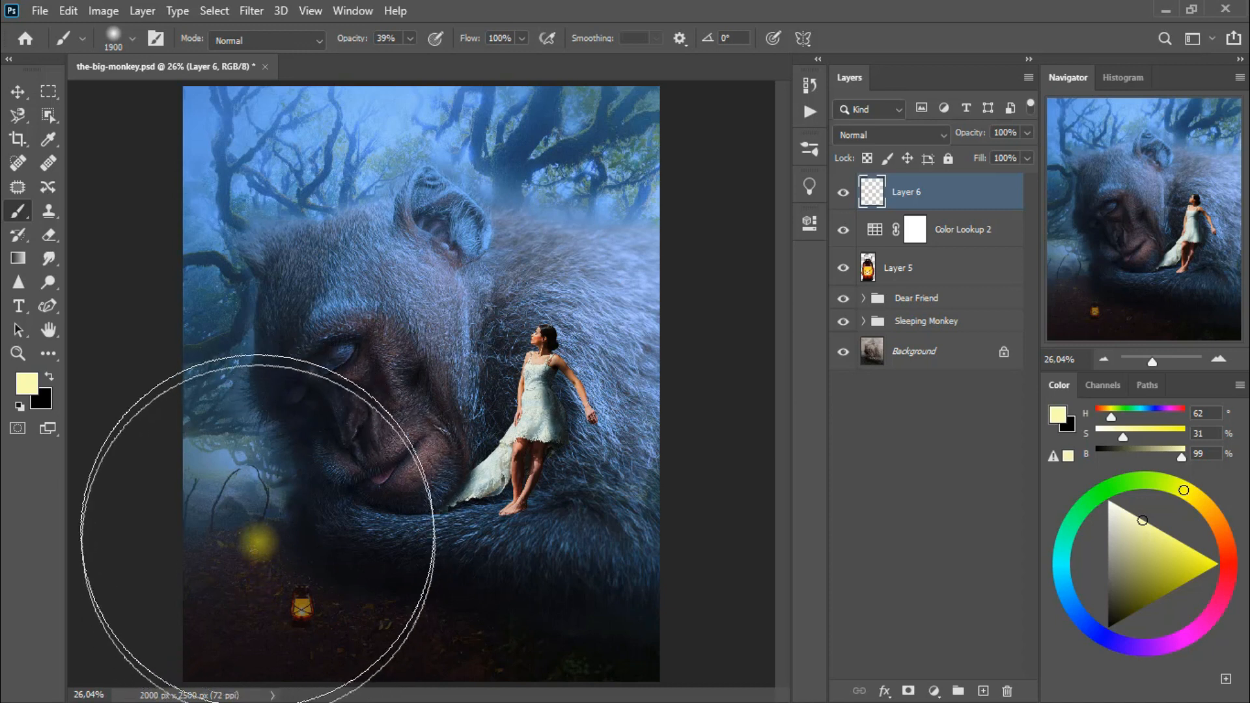
pyautogui.click(256, 532)
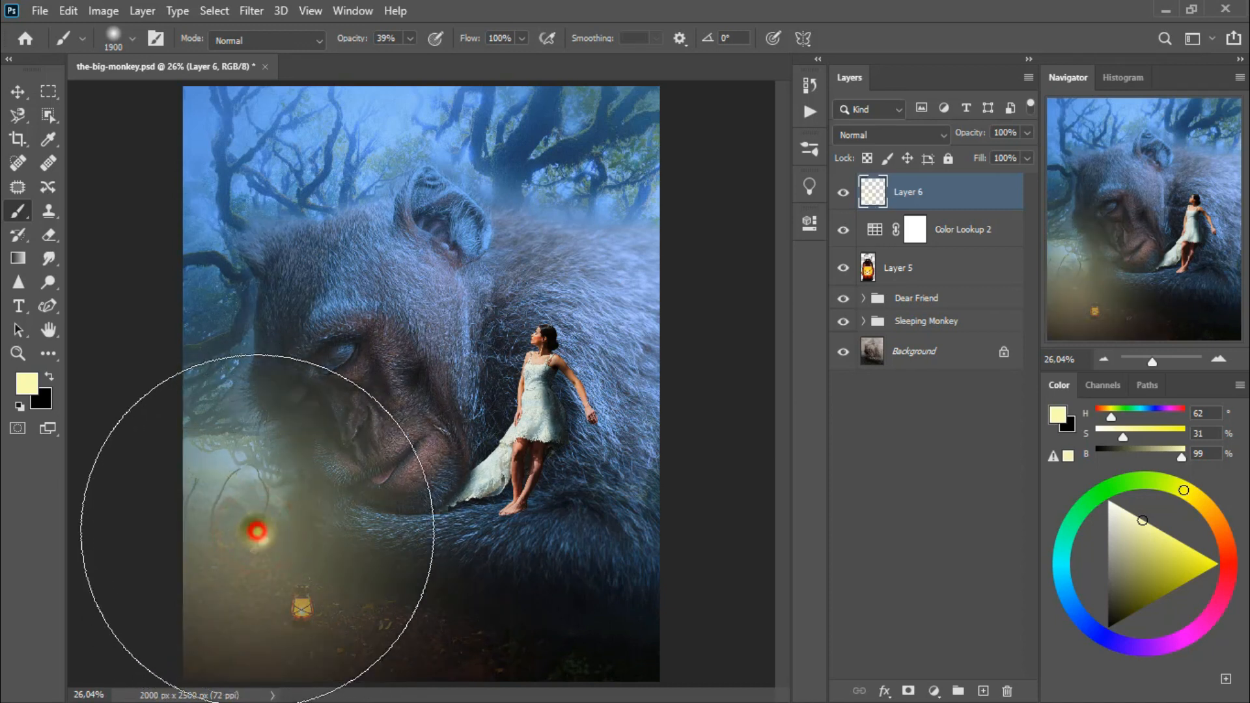
pyautogui.click(257, 531)
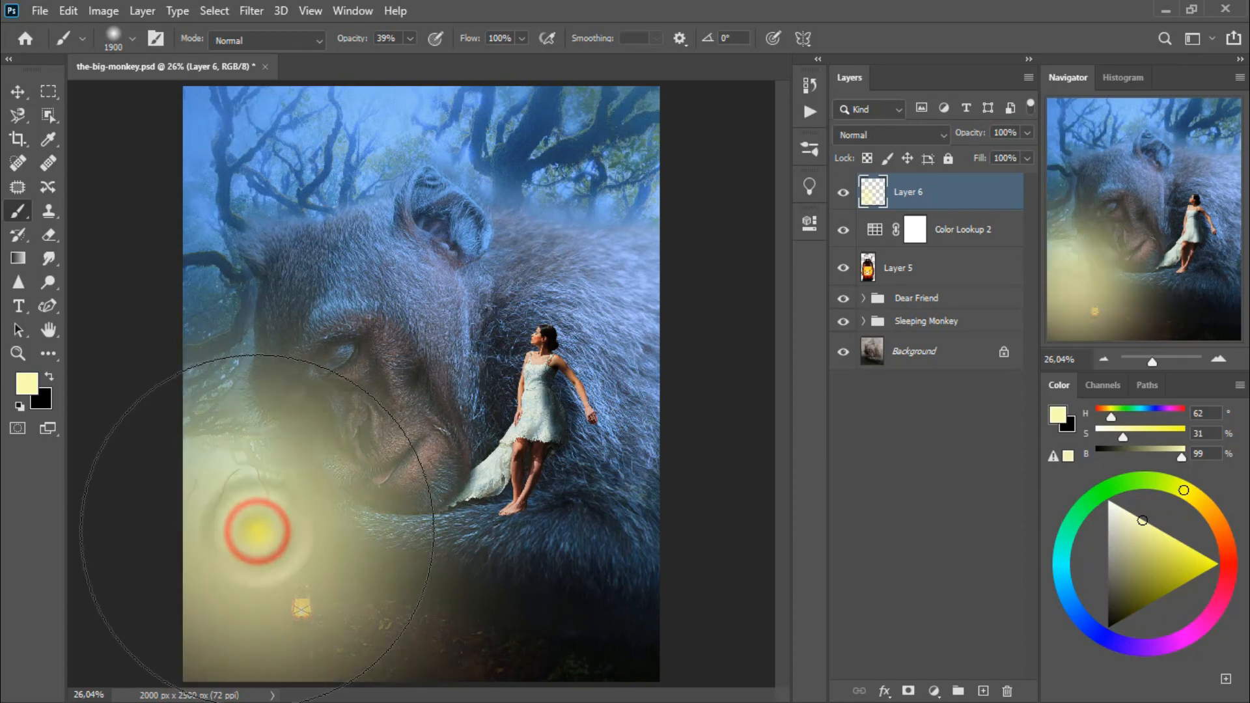
# - Set Layer 6's blend mode to Overlay and compare the image with and without the glow
pyautogui.click(889, 134)
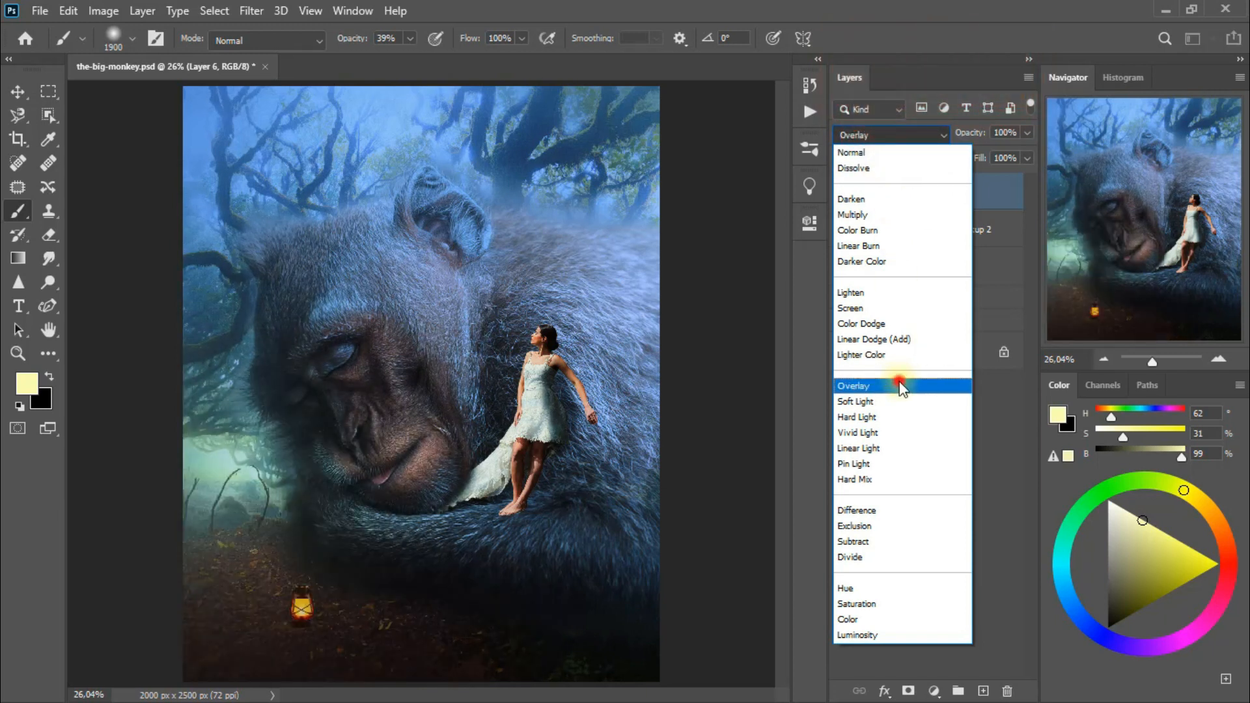
pyautogui.click(900, 383)
pyautogui.click(843, 193)
pyautogui.click(845, 195)
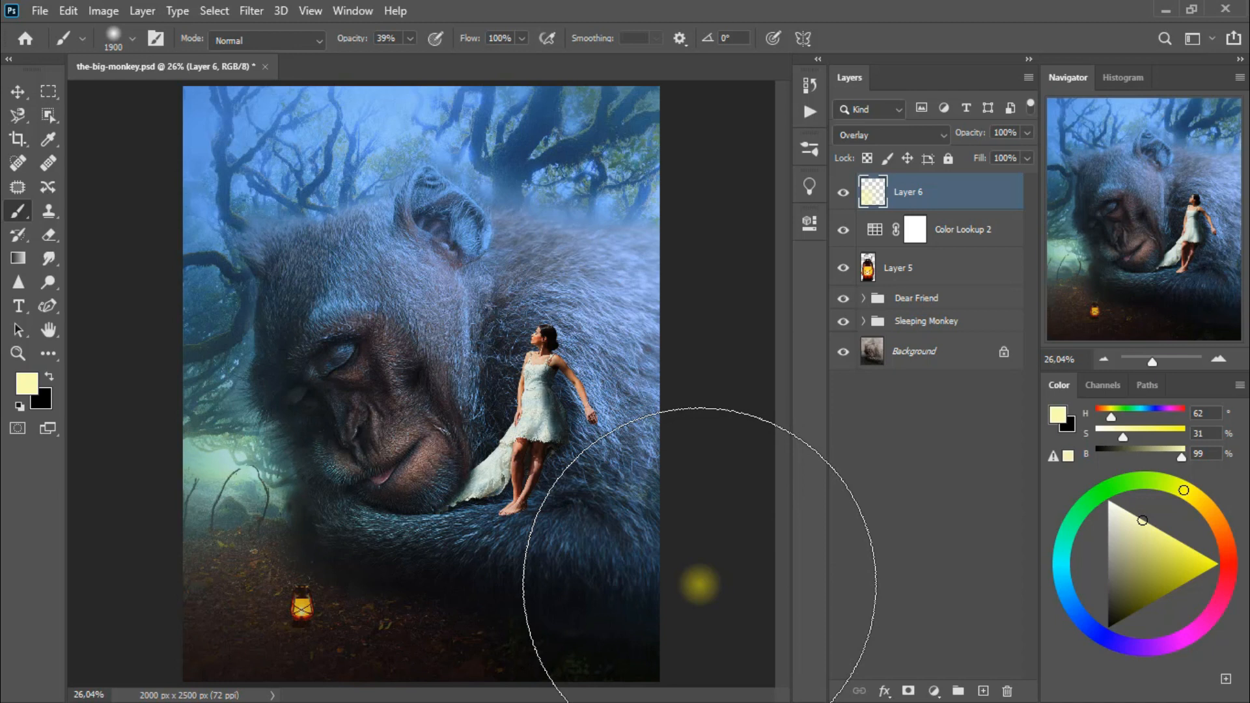
# - Duplicate the glow layer, Layer 6, and set the copy's blend mode to Lighten
pyautogui.hotkey('ctrl', 'j')
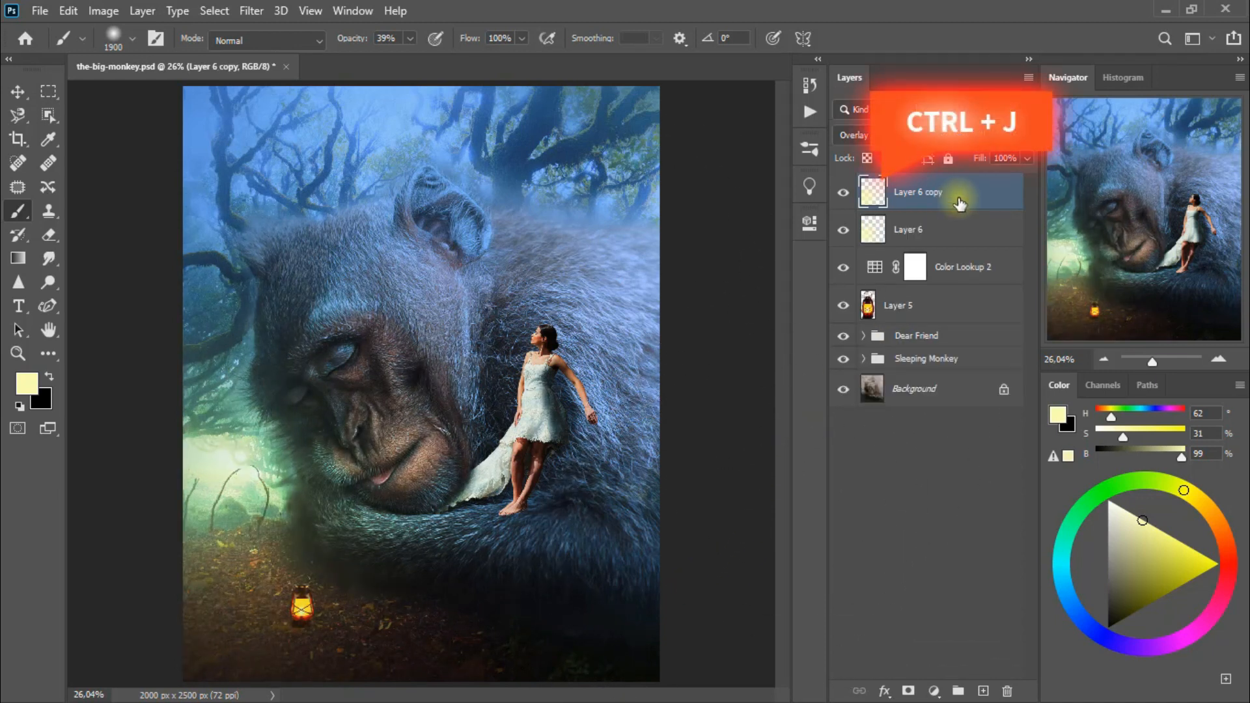
pyautogui.click(891, 134)
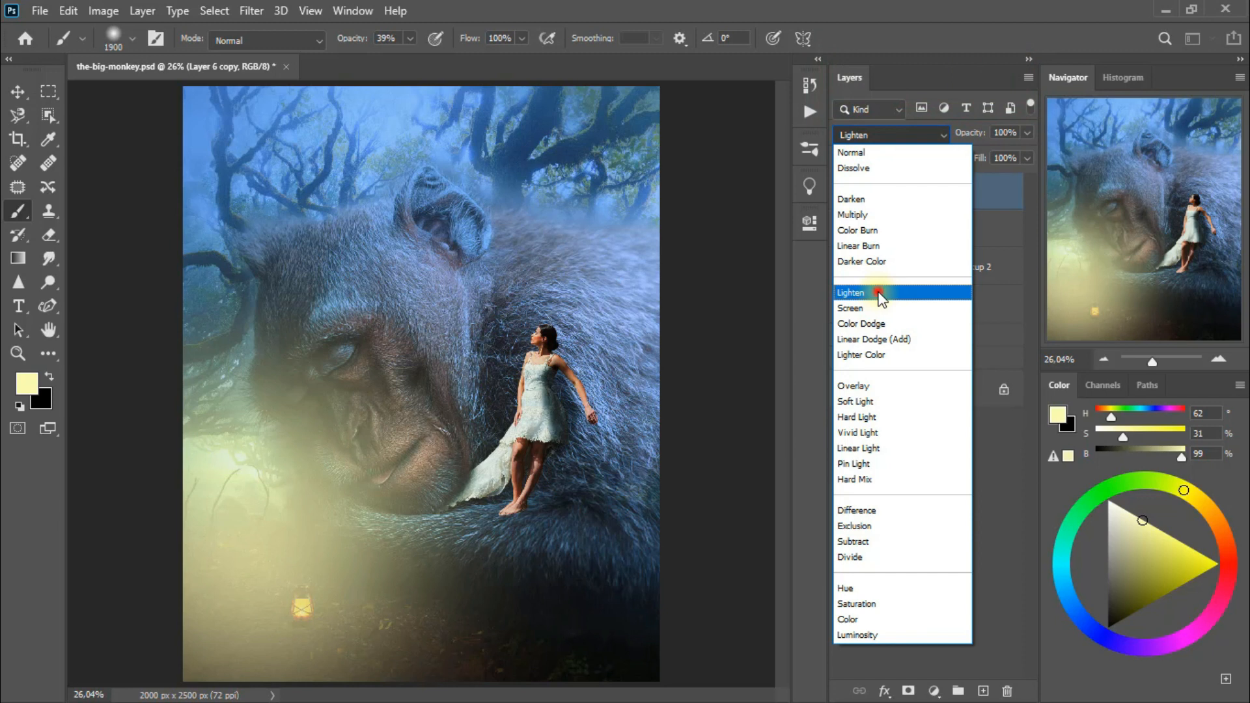
pyautogui.click(879, 293)
# - Stretch the Layer 6 copy horizontally to 115.77% width, past the canvas edge on the woman's side, keeping its height
pyautogui.hotkey('ctrl', 't')
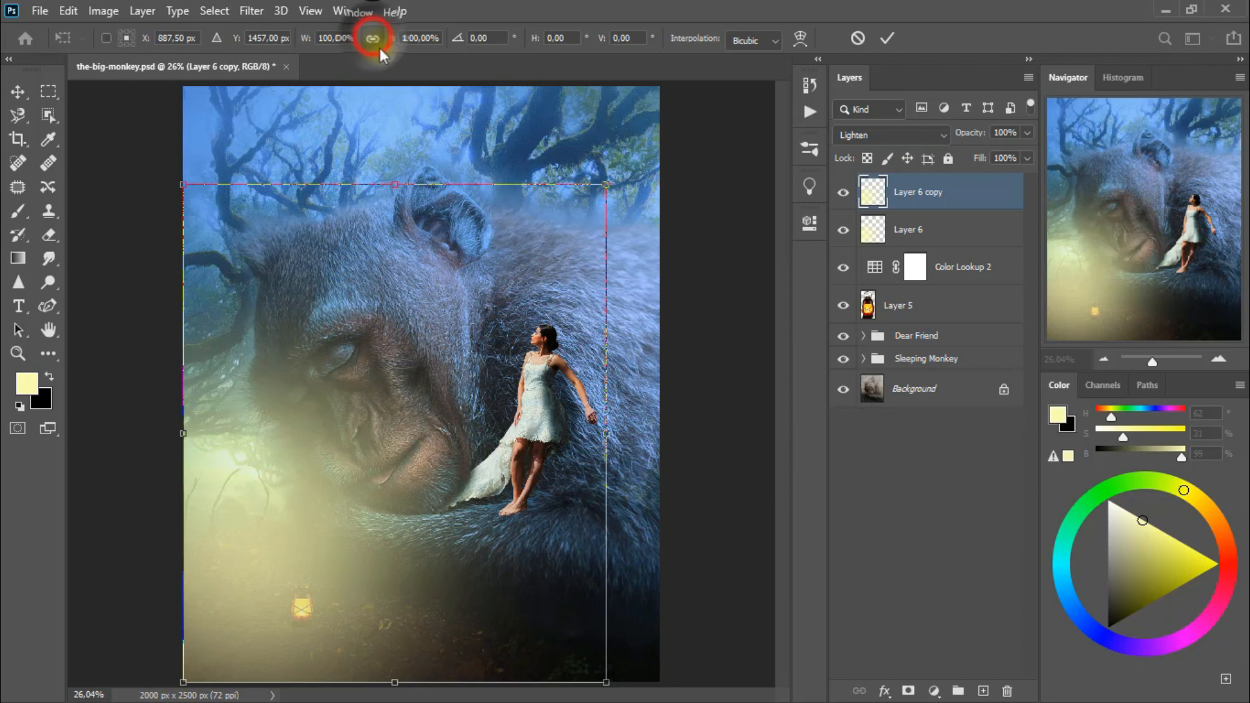
pyautogui.moveTo(611, 444); pyautogui.dragTo(676, 453)
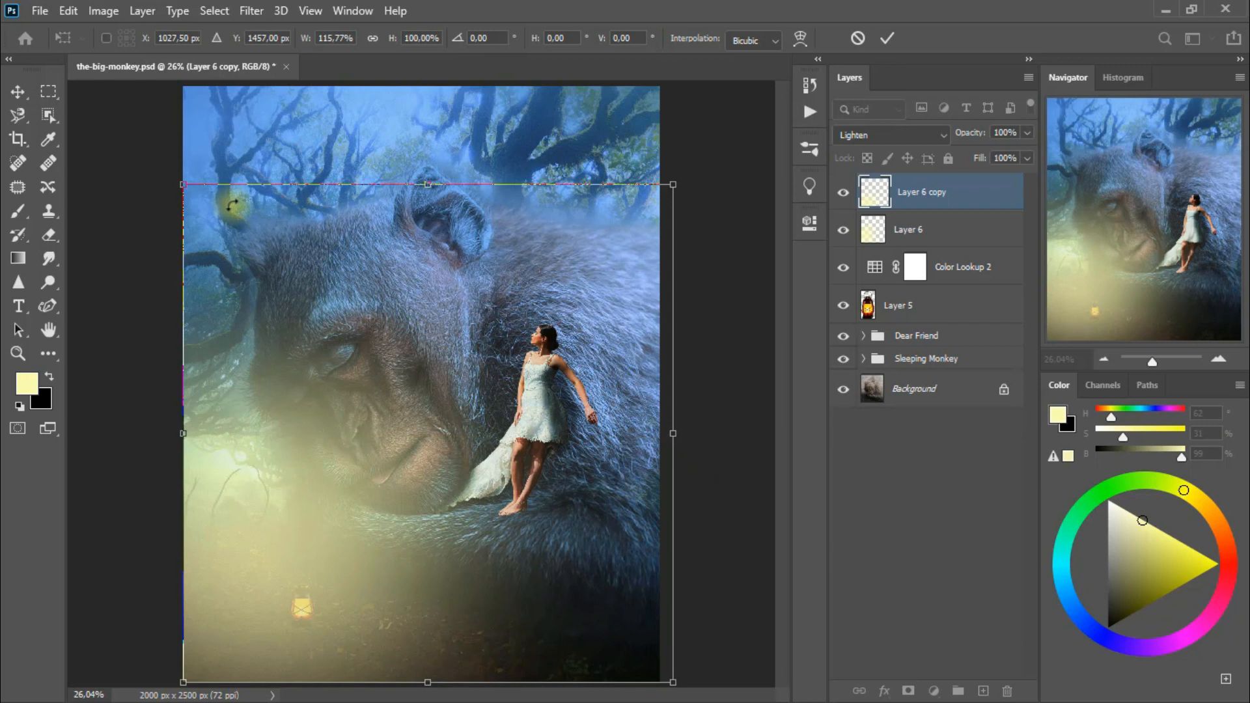
pyautogui.click(22, 90)
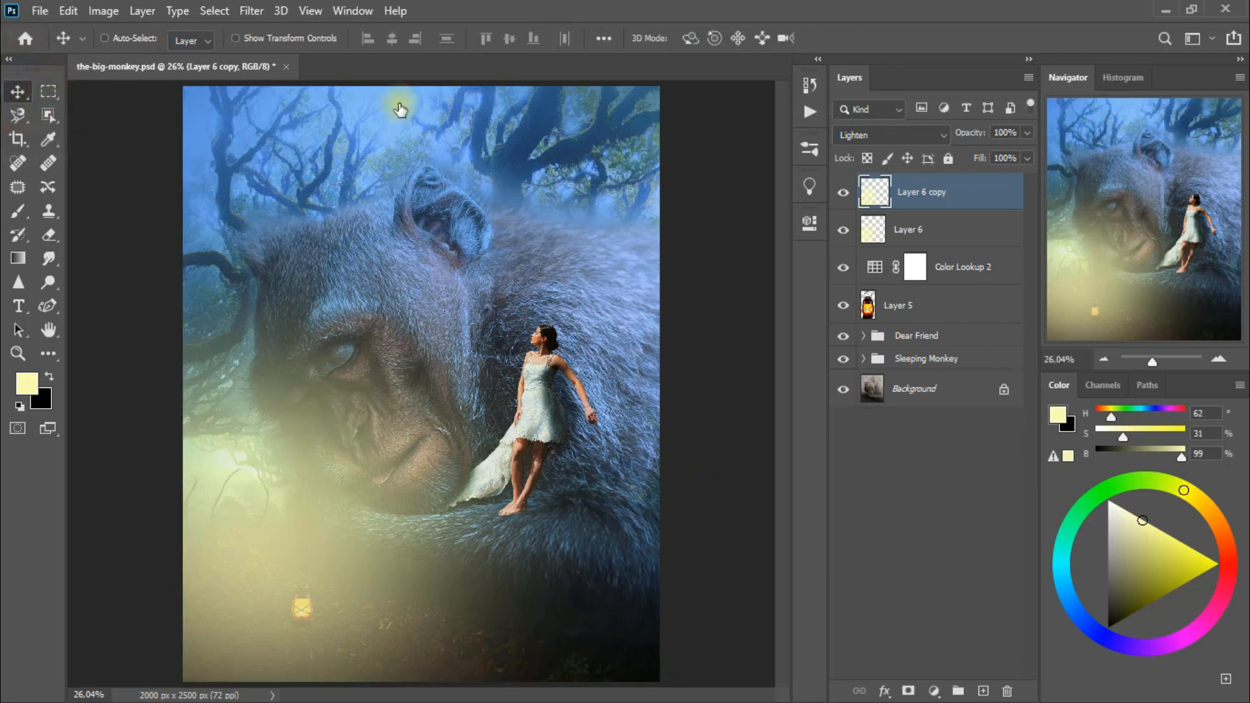
# - Lower the Layer 6 copy's opacity to 4% and compare the image with and without it
pyautogui.click(1027, 132)
pyautogui.moveTo(1021, 151); pyautogui.dragTo(937, 144)
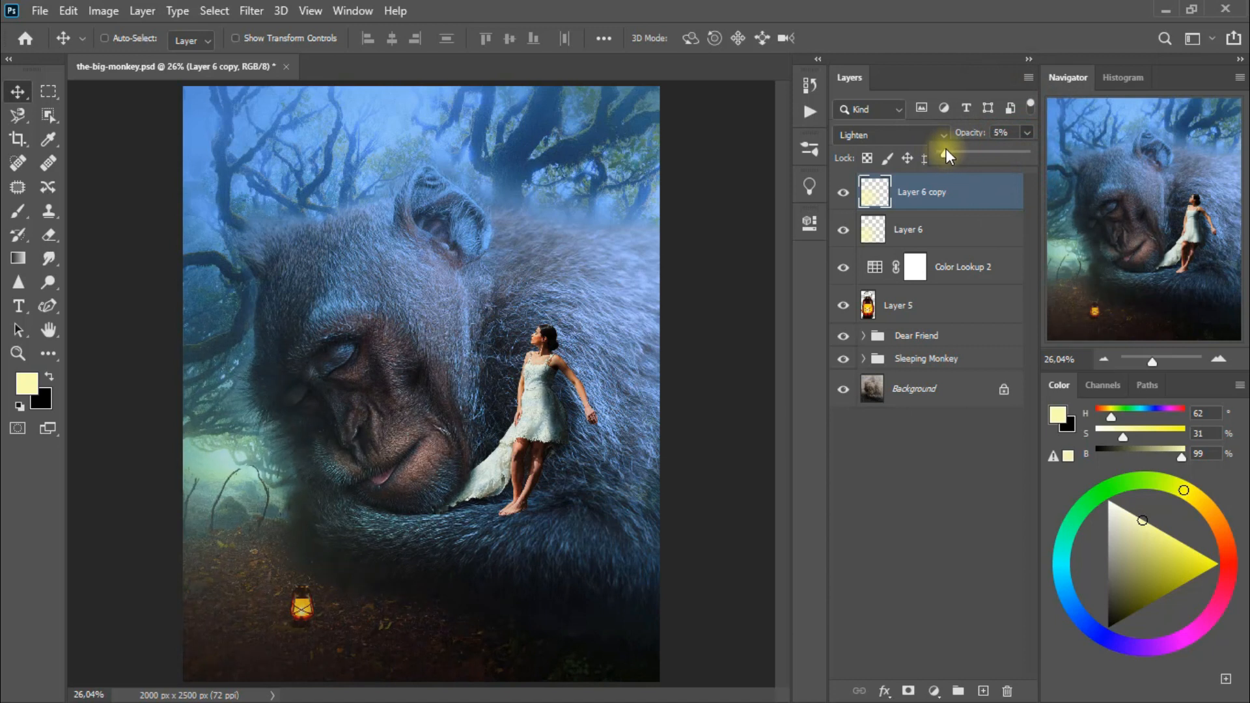
pyautogui.click(844, 193)
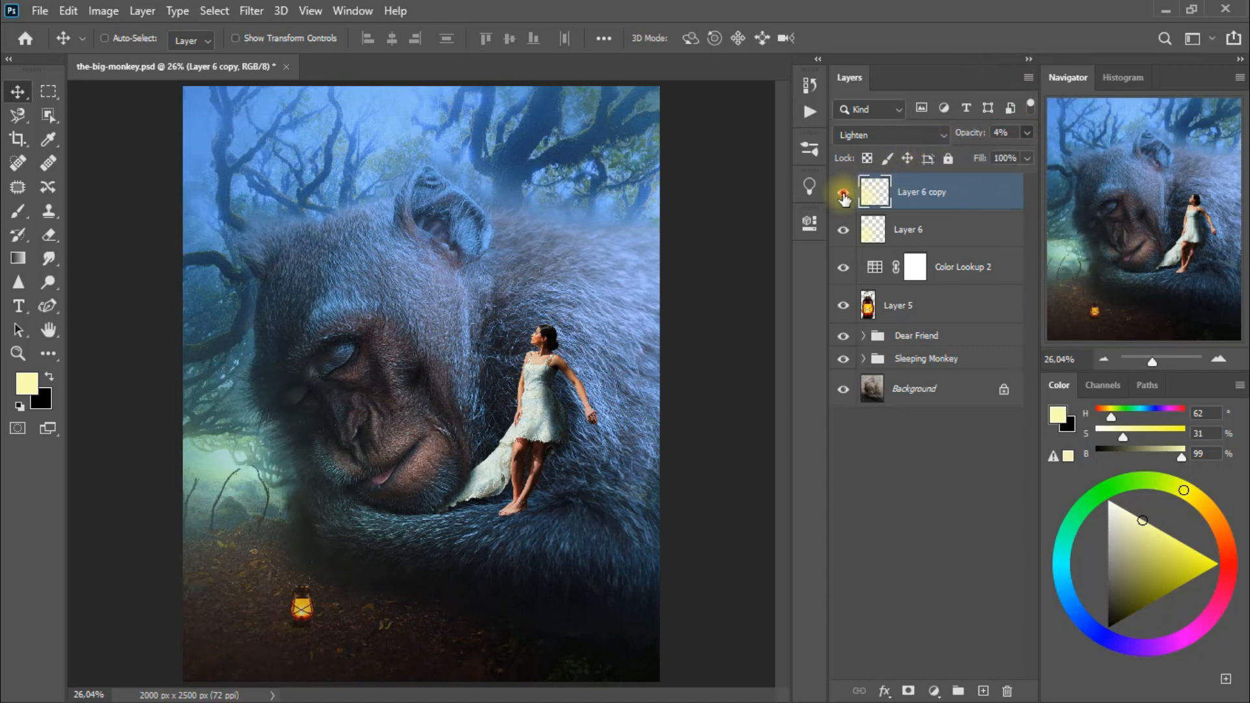
pyautogui.click(844, 193)
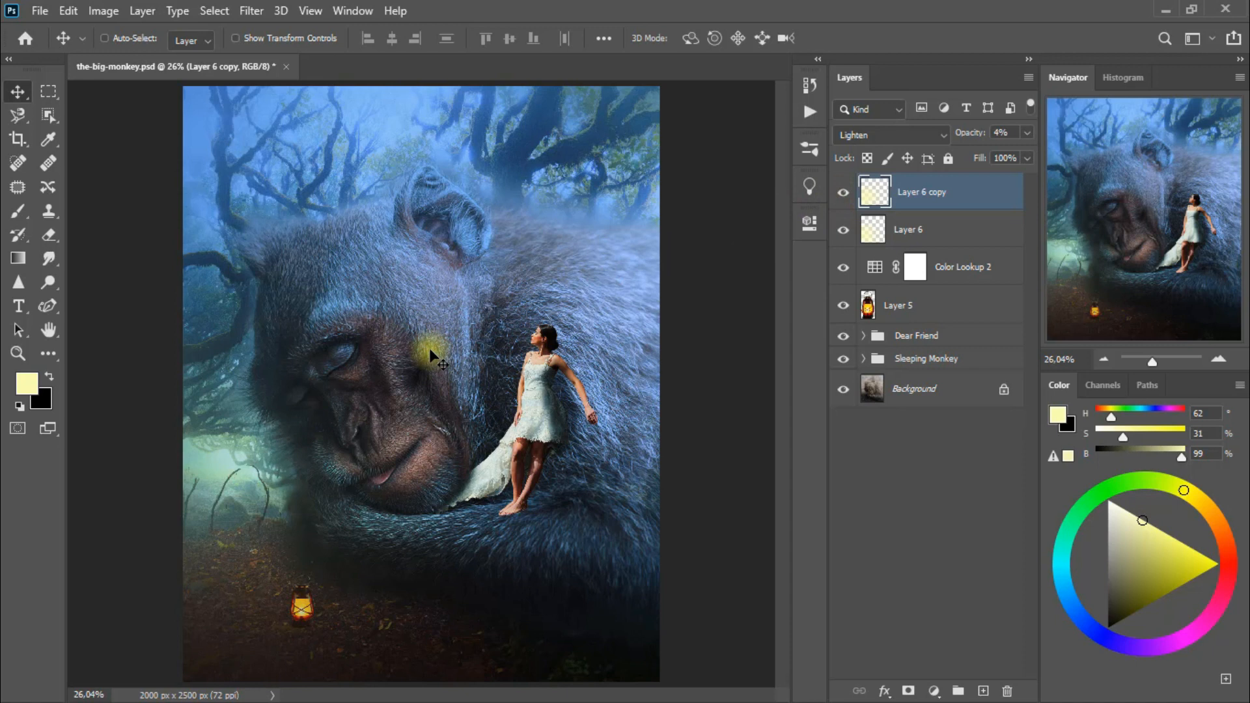
# - Switch to the Brush tool and reduce the soft brush's size to 1100 px
pyautogui.click(17, 211)
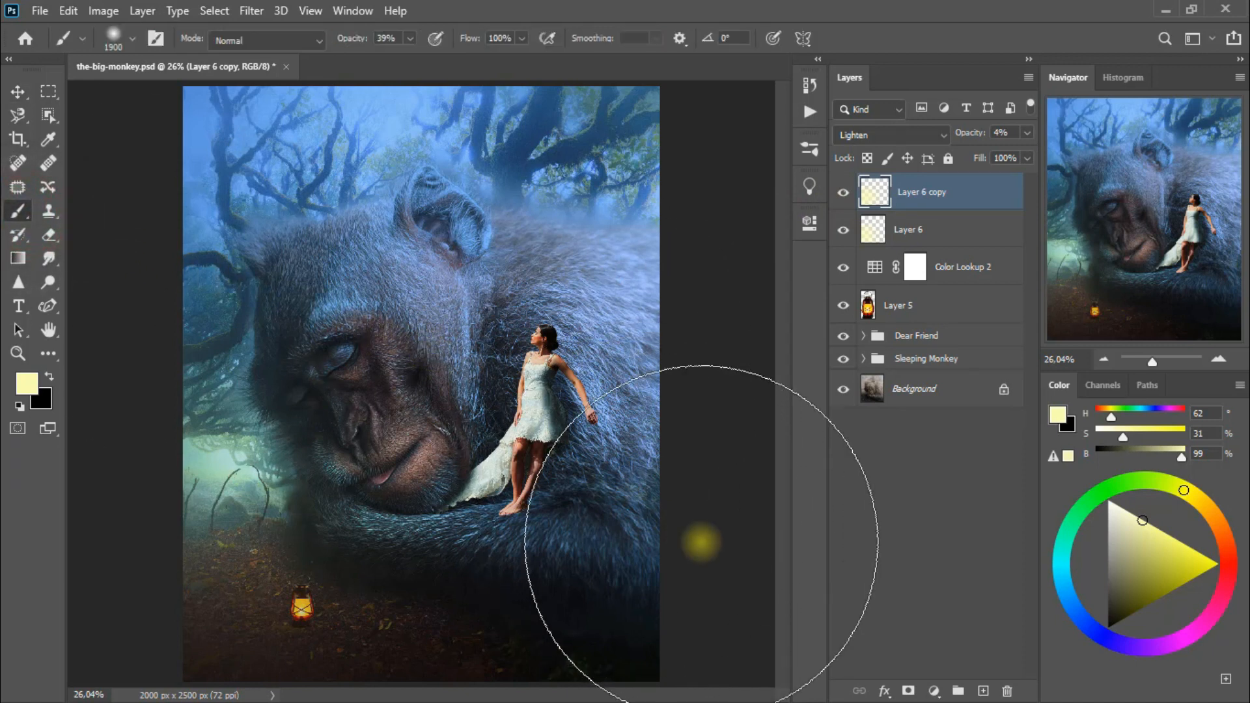
pyautogui.rightClick(692, 553)
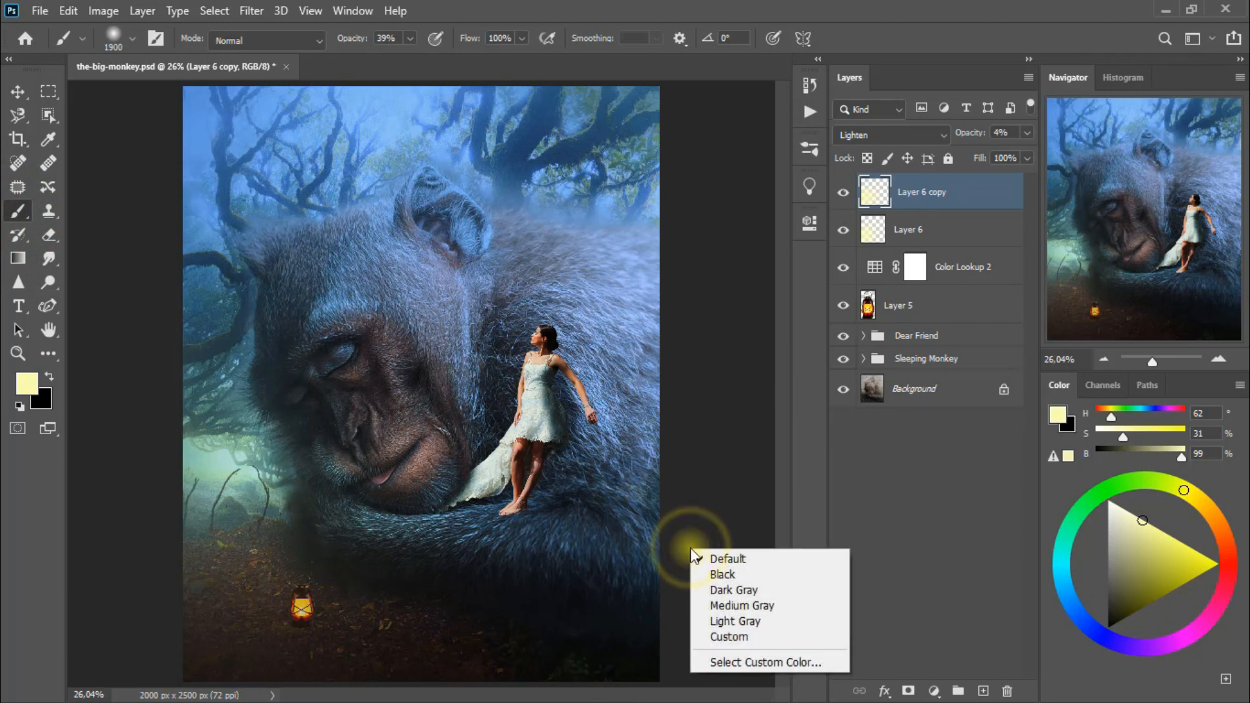
pyautogui.click(18, 211)
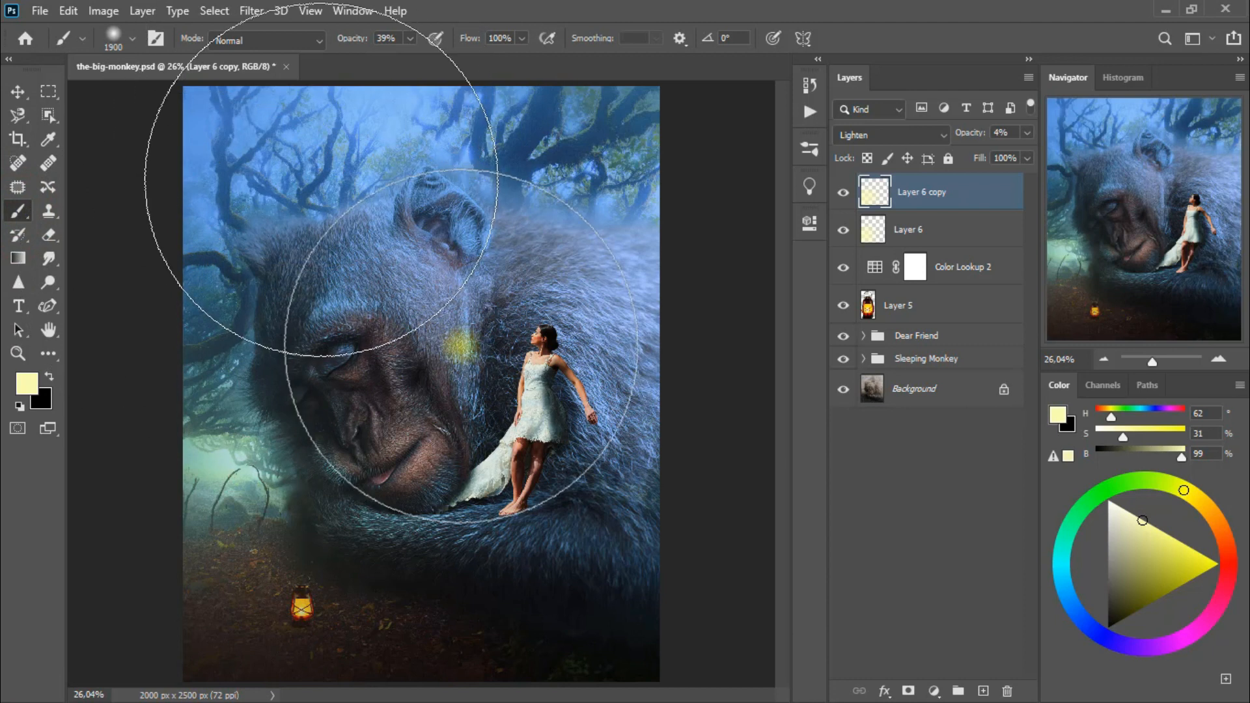
pyautogui.rightClick(487, 354)
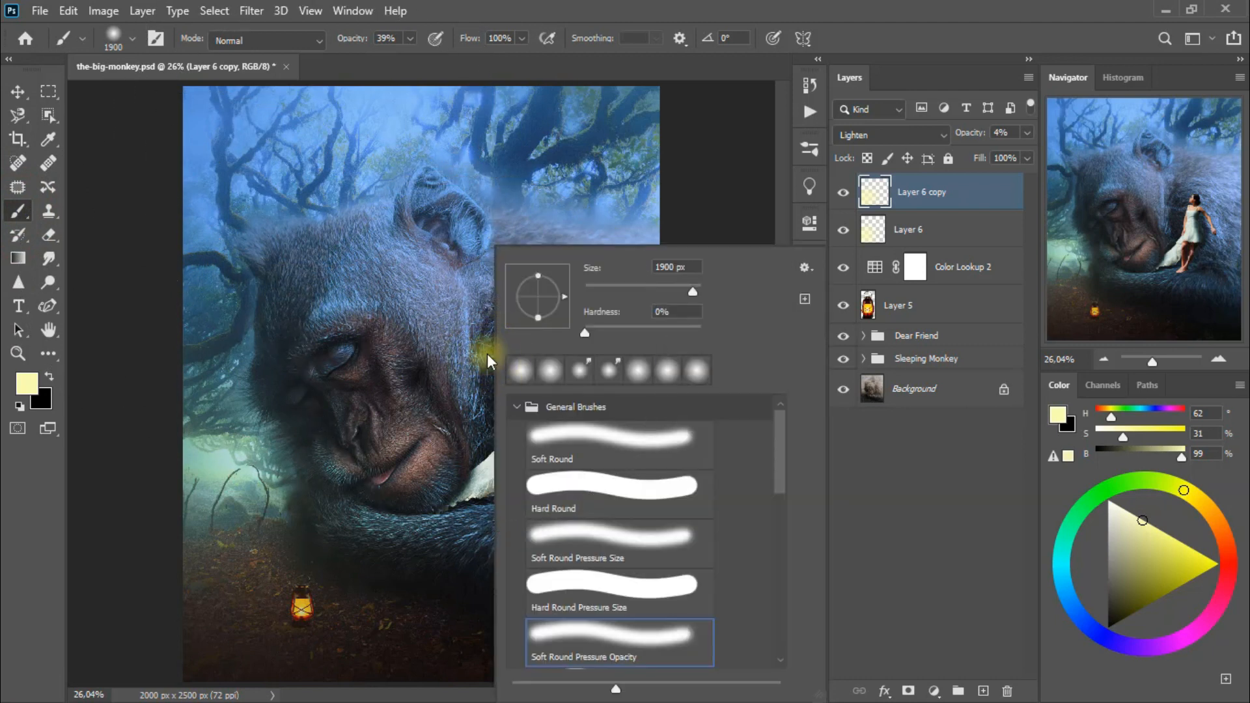
pyautogui.click(753, 8)
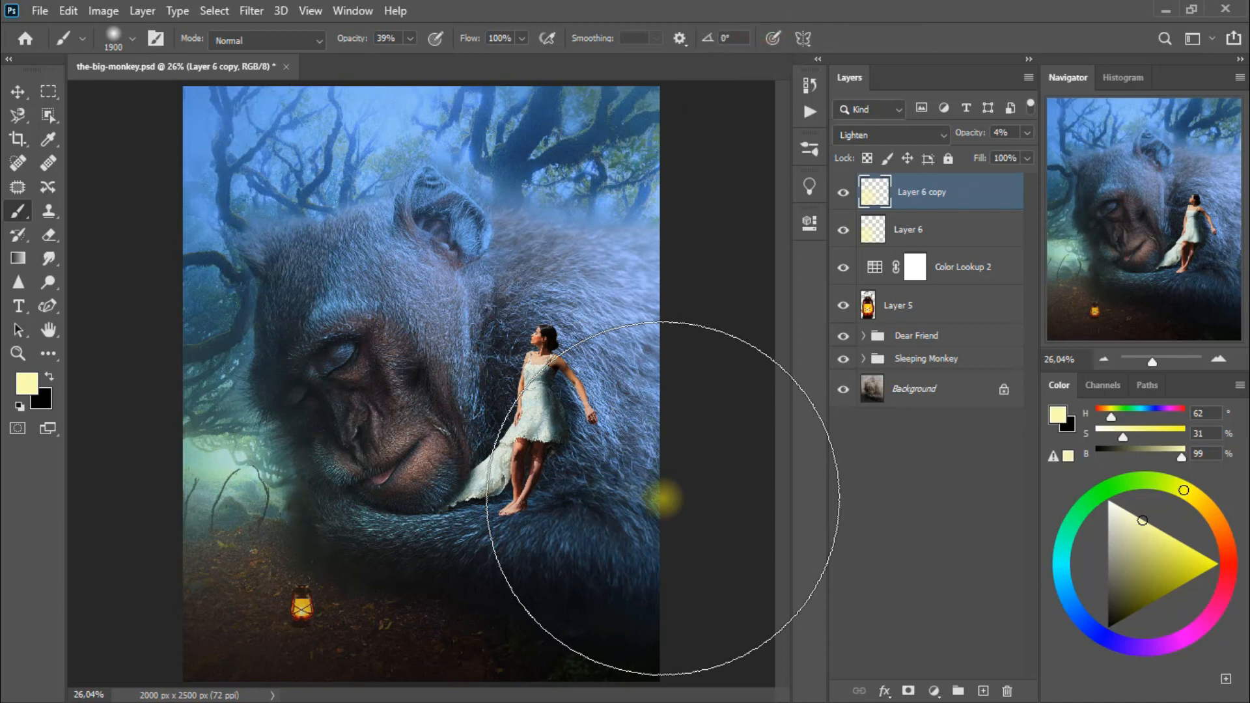
pyautogui.press('[')
pyautogui.press('[')
pyautogui.press('[')
pyautogui.press('[')
pyautogui.press('[')
pyautogui.press('[')
pyautogui.press('[')
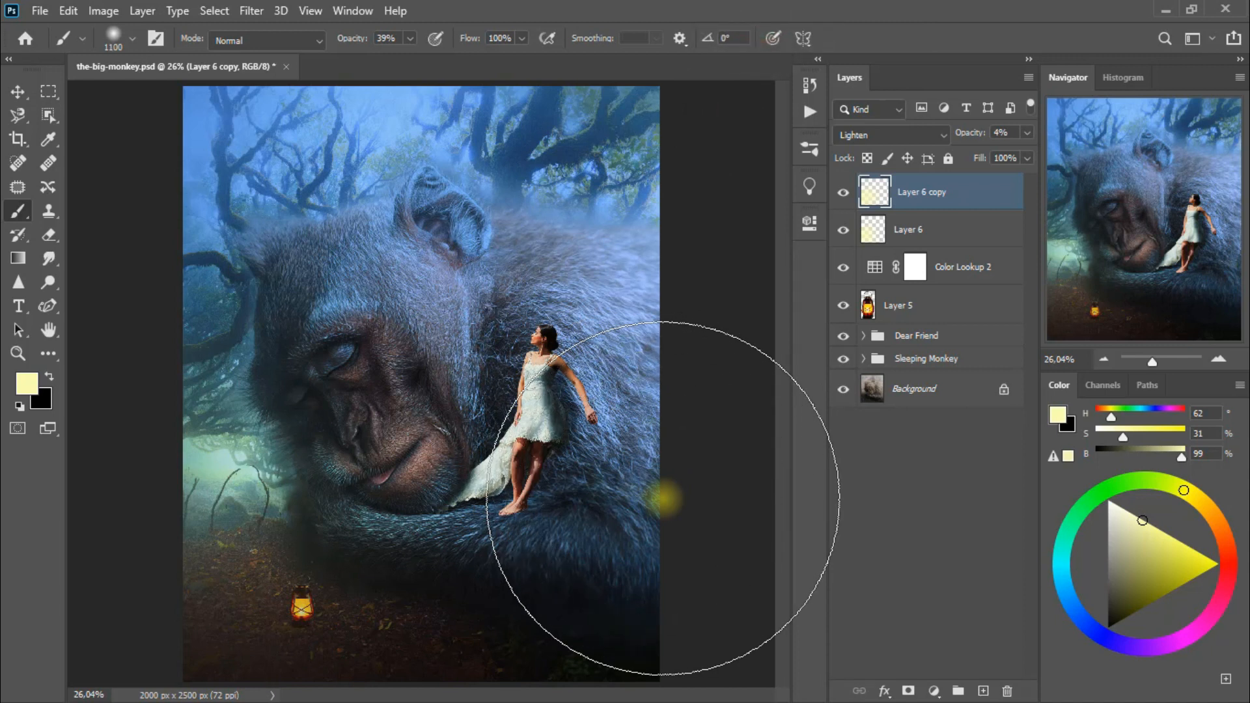
# - Add a new layer on top and paint pale yellow glow spots near the lantern, on the monkey's arm, back and head
pyautogui.click(983, 690)
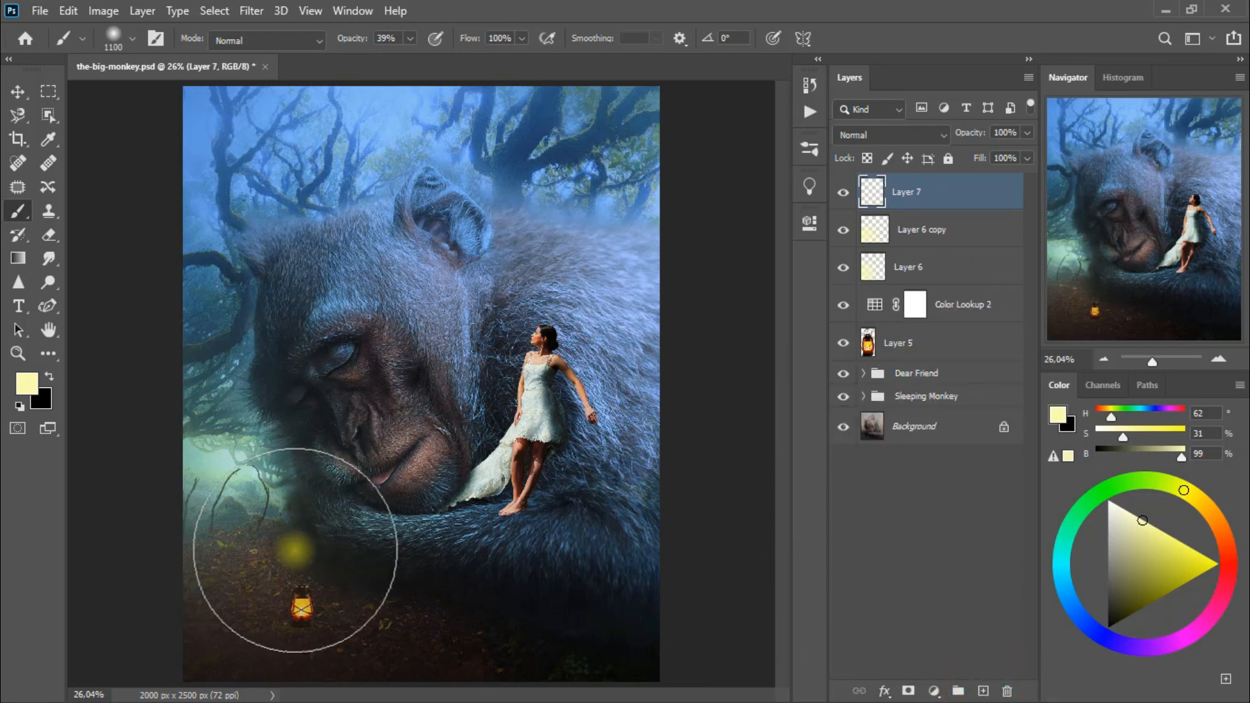
pyautogui.click(319, 553)
pyautogui.click(543, 589)
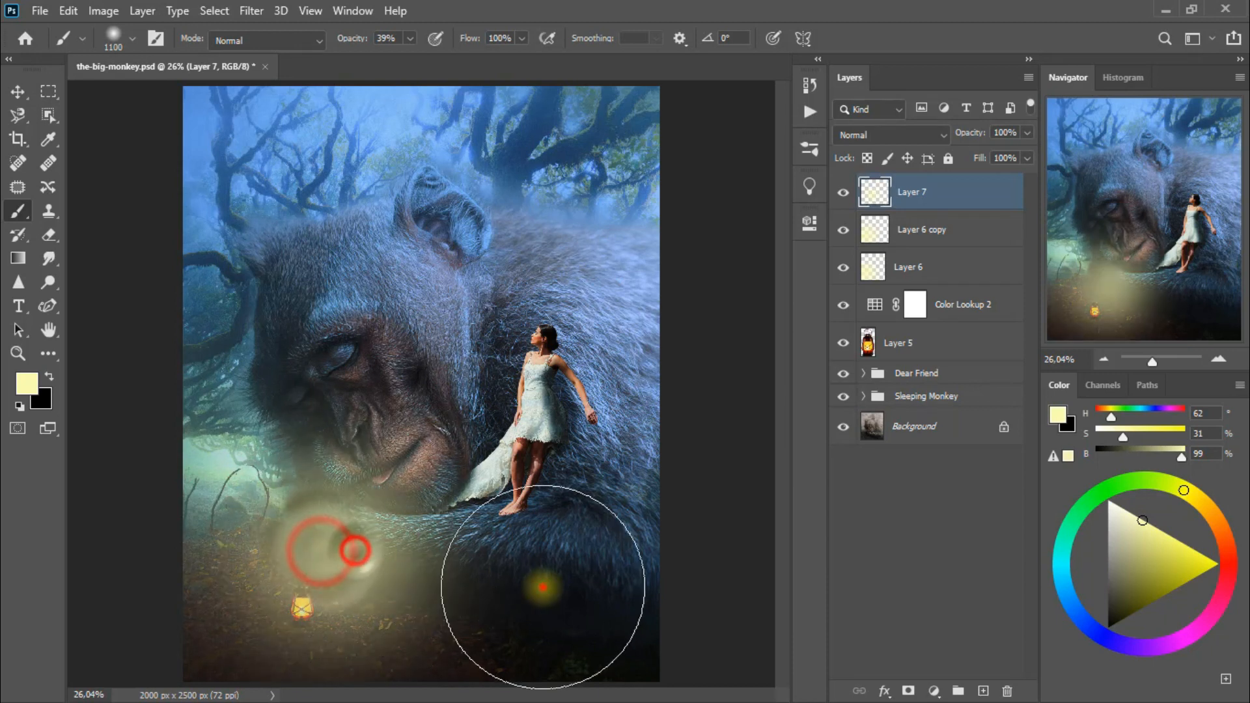
pyautogui.click(586, 283)
pyautogui.click(286, 223)
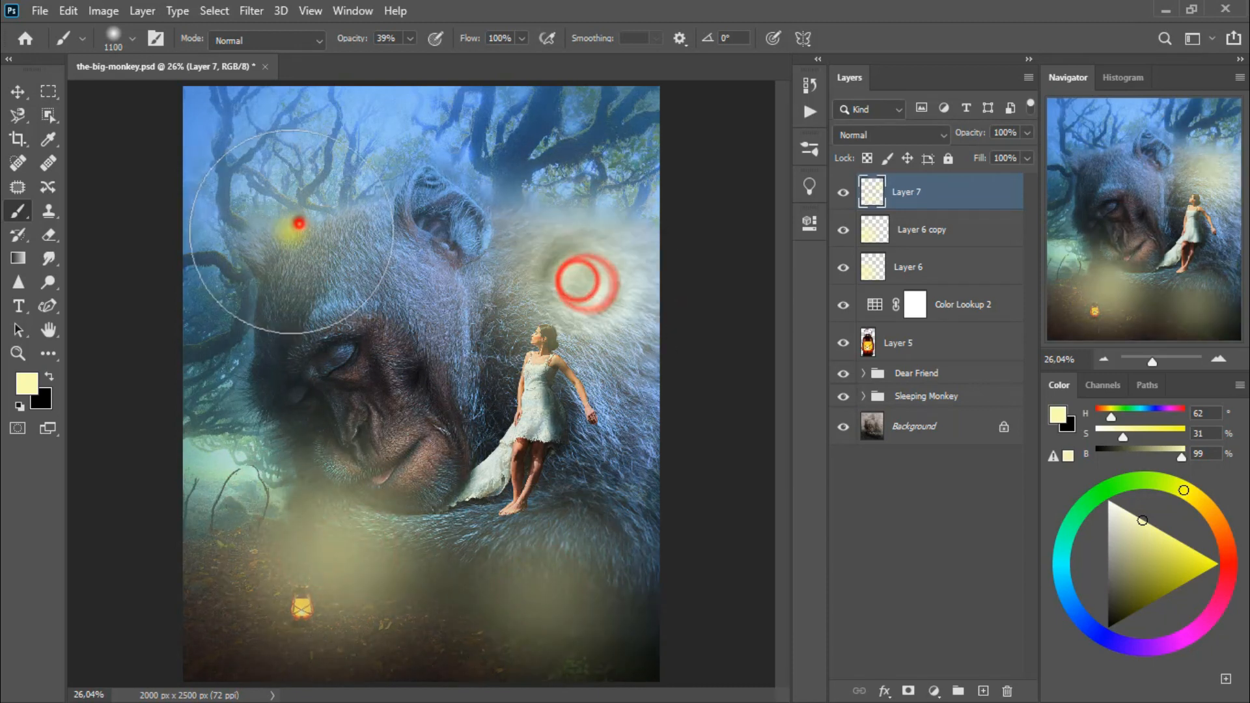
pyautogui.click(352, 239)
pyautogui.click(278, 318)
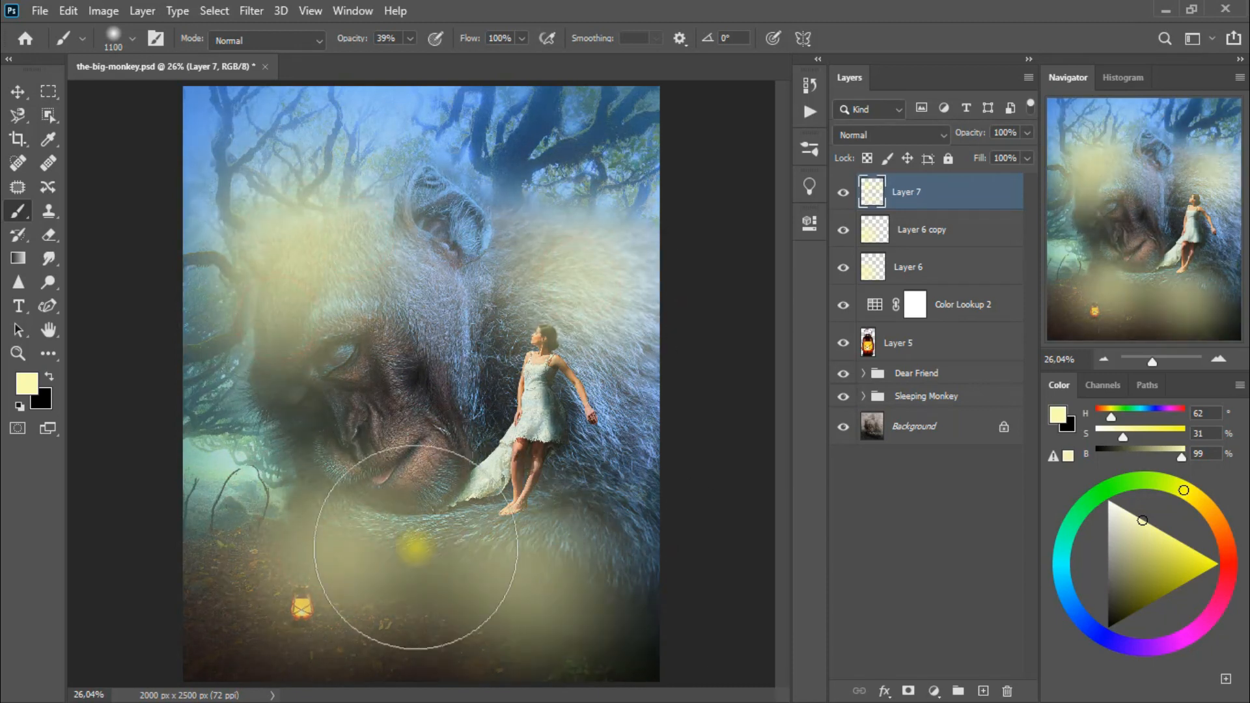
pyautogui.click(335, 539)
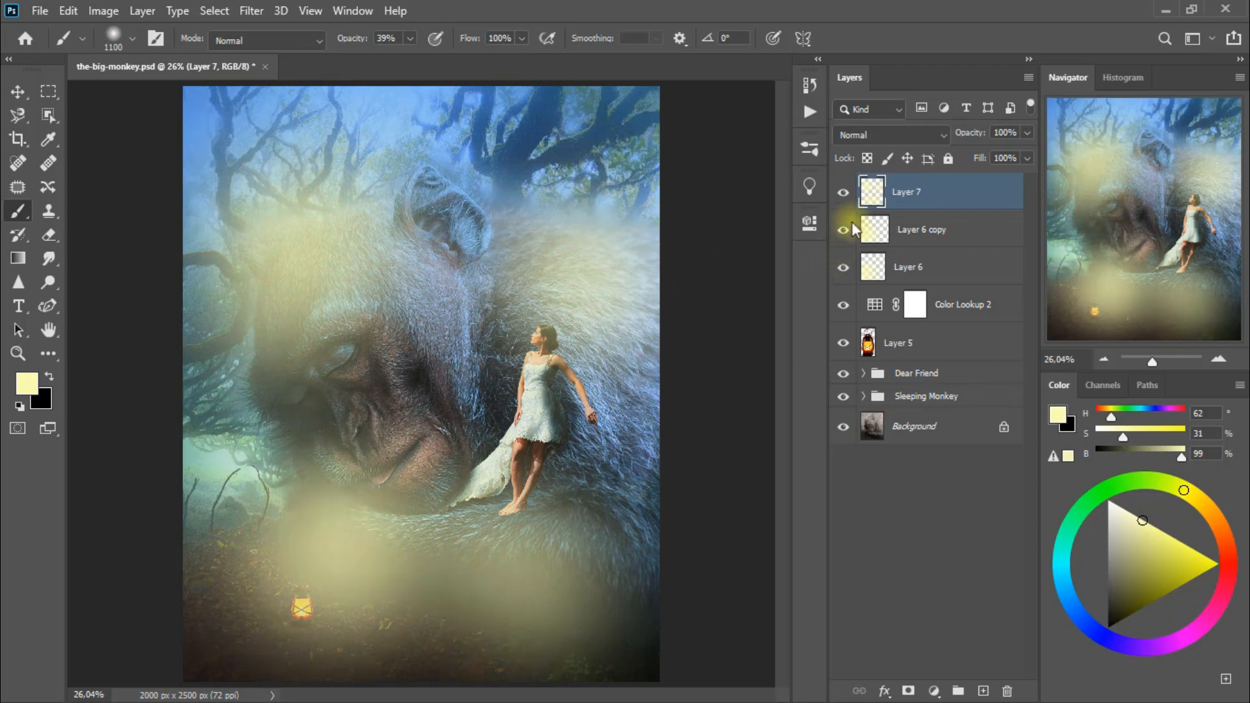
# - Set Layer 7's blend mode to Soft Light and compare the image with and without the layer
pyautogui.click(900, 135)
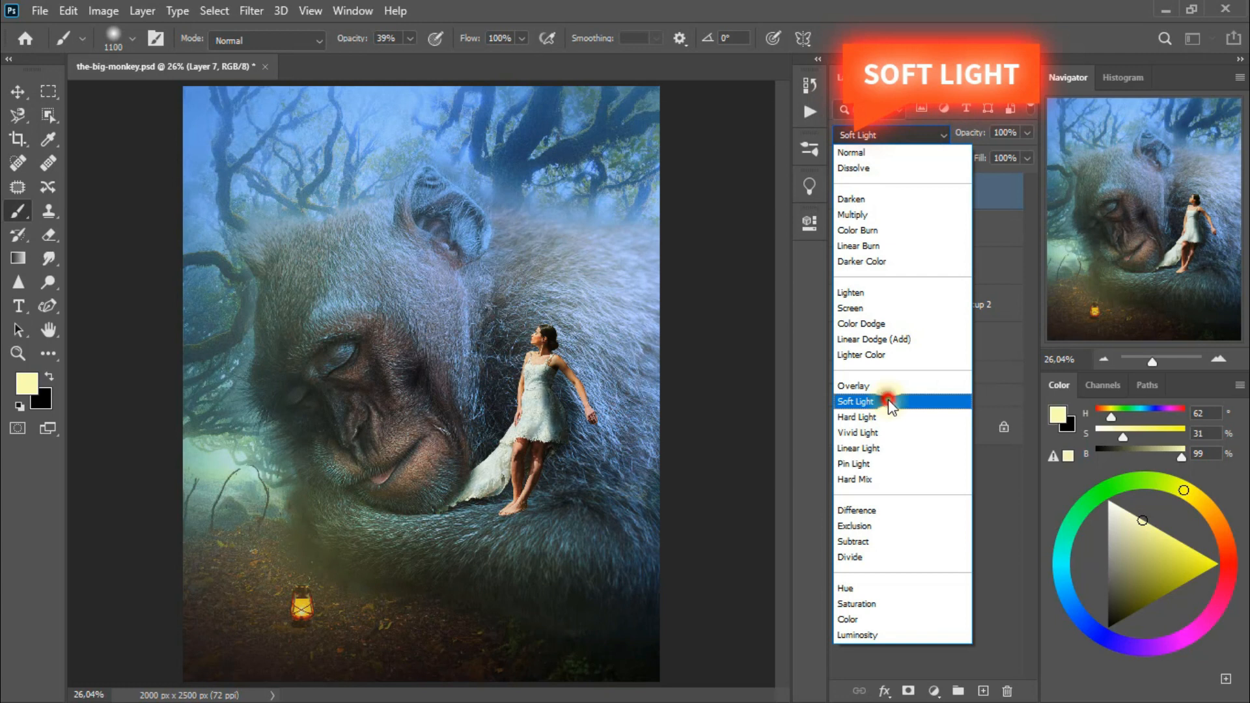
pyautogui.click(888, 400)
pyautogui.click(841, 194)
pyautogui.click(841, 194)
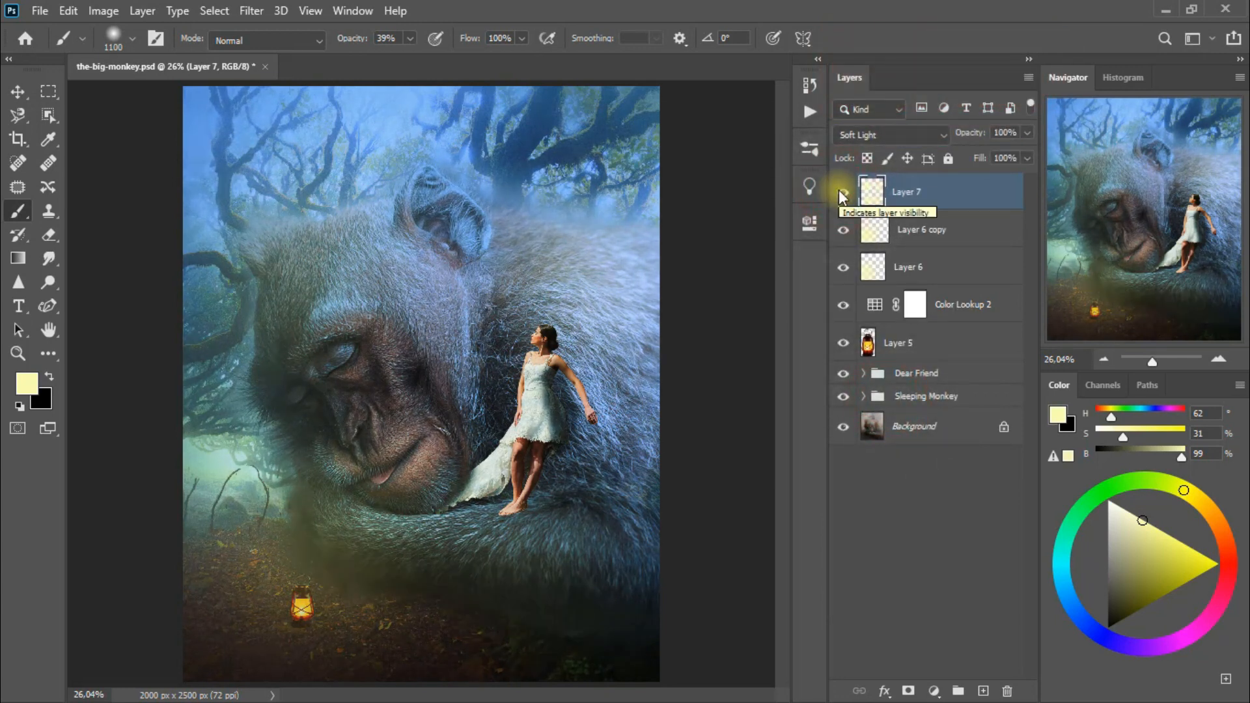
pyautogui.click(16, 91)
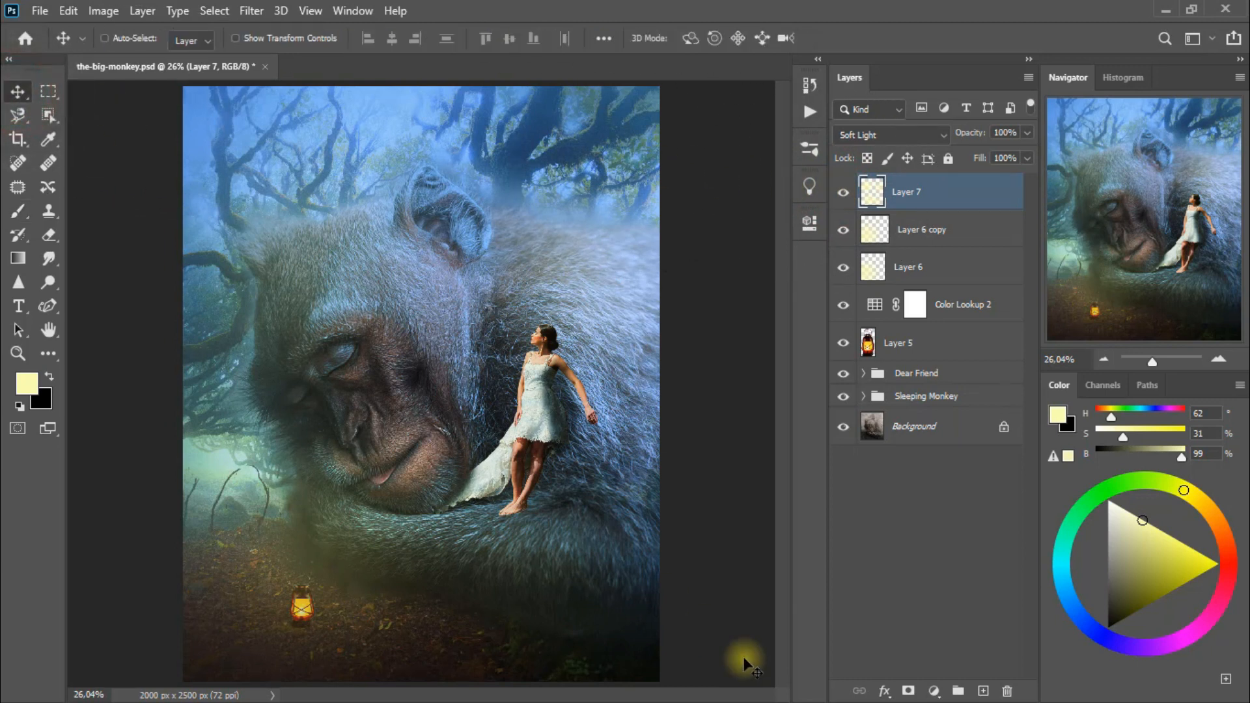
# - Add a new layer on top and paint pale yellow glow spots around the monkey's face, head, back and arm with the 1100 px brush
pyautogui.click(983, 691)
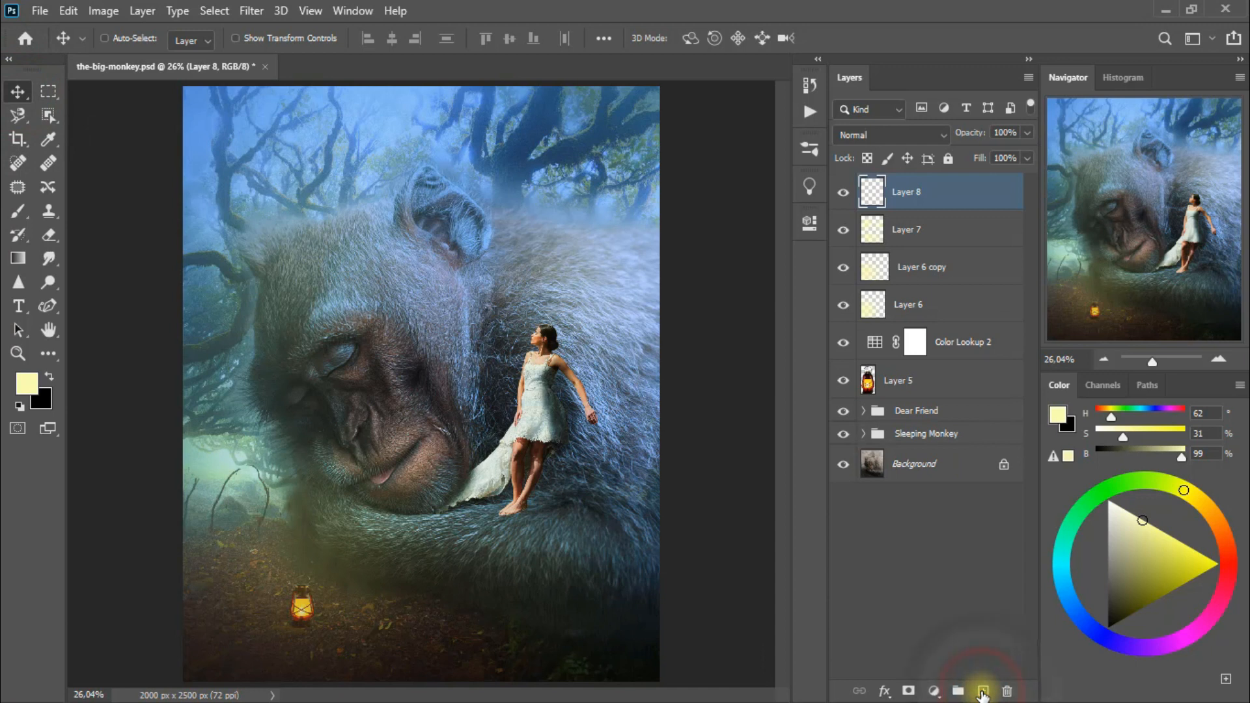
pyautogui.click(18, 213)
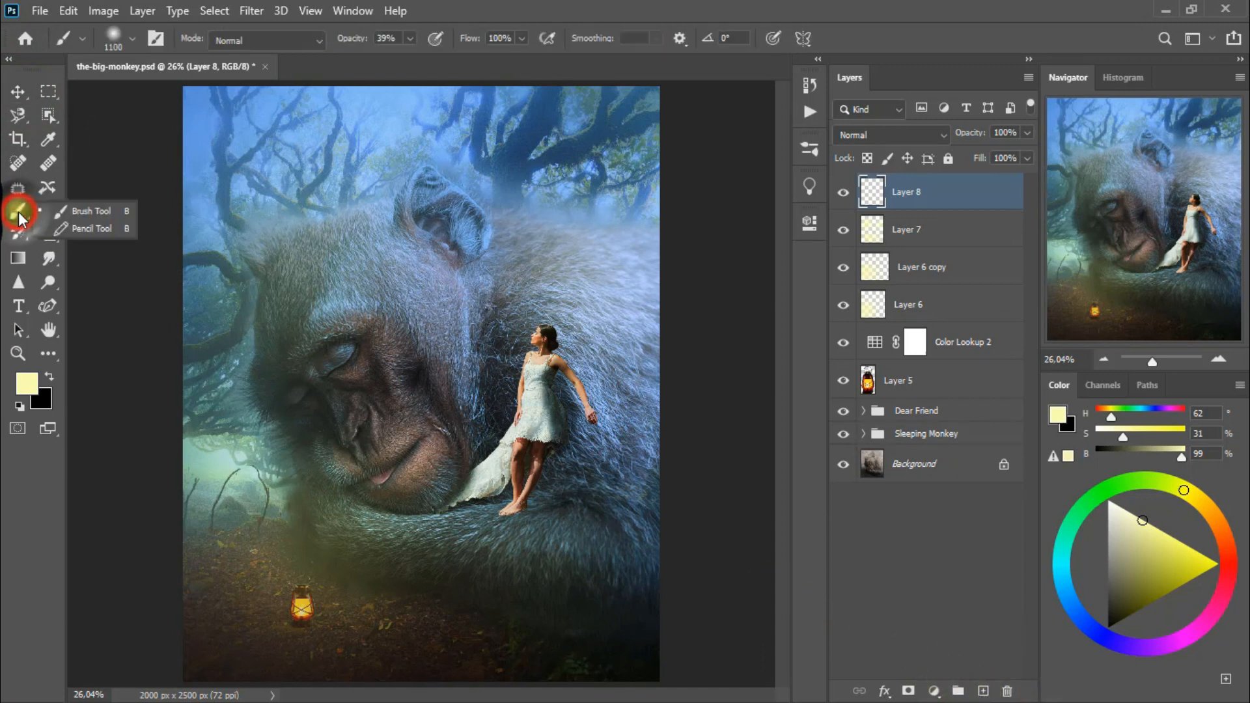
pyautogui.click(106, 212)
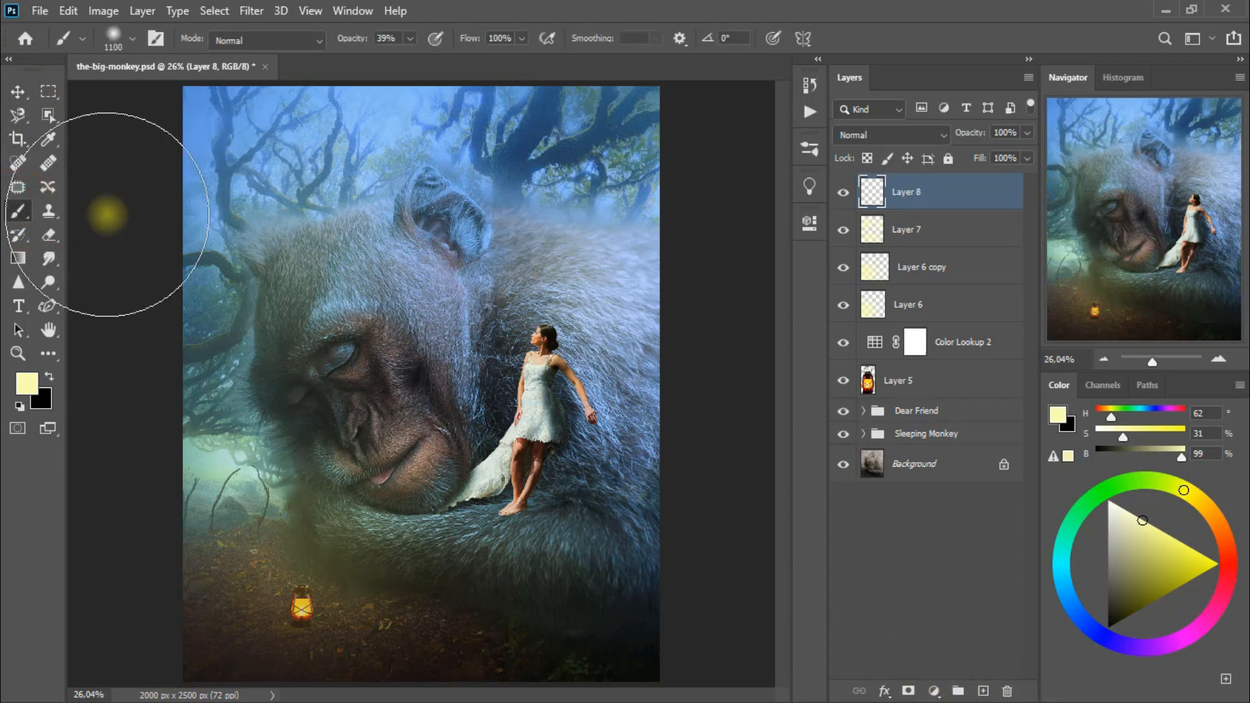
pyautogui.click(325, 558)
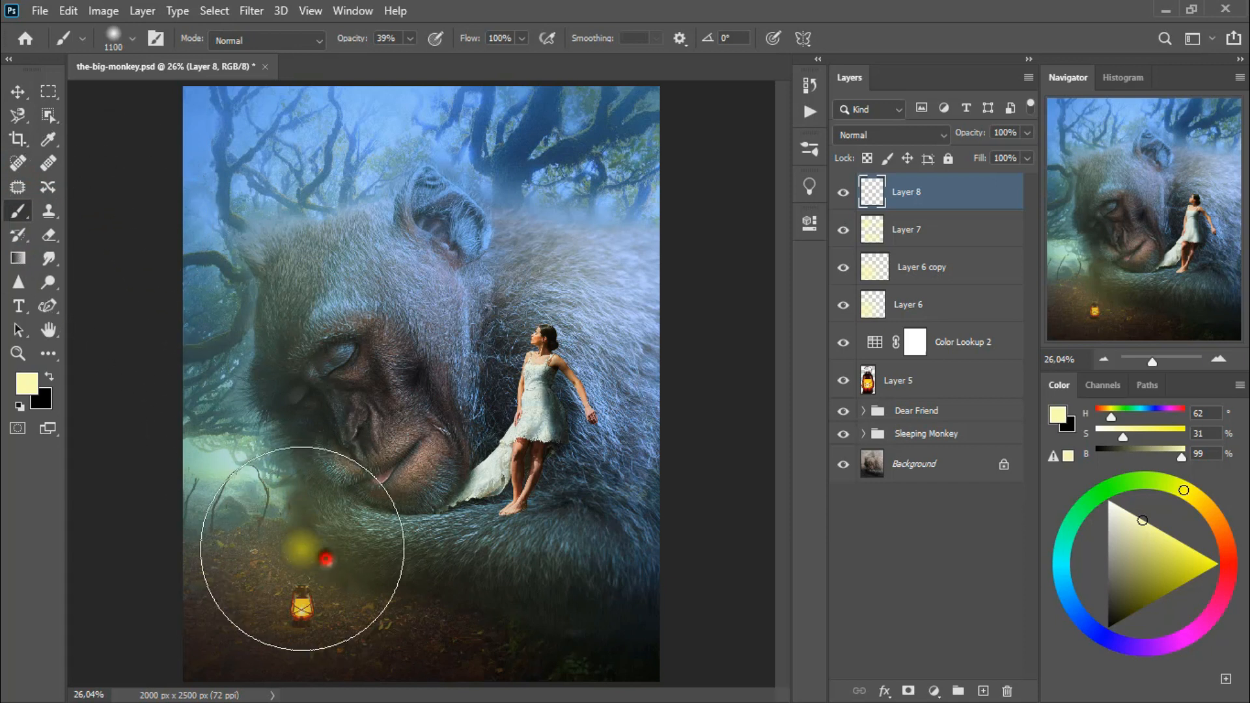
pyautogui.click(256, 446)
pyautogui.click(240, 294)
pyautogui.click(396, 210)
pyautogui.click(576, 164)
pyautogui.click(595, 305)
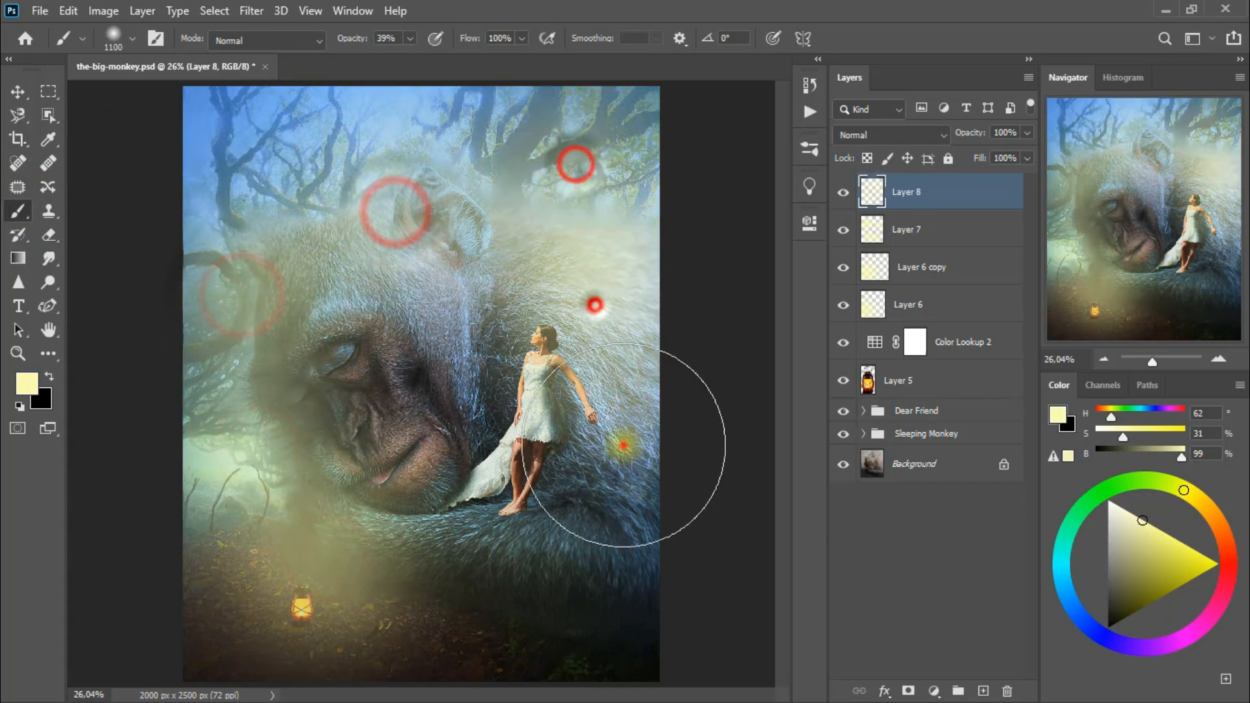
pyautogui.click(623, 445)
pyautogui.click(555, 584)
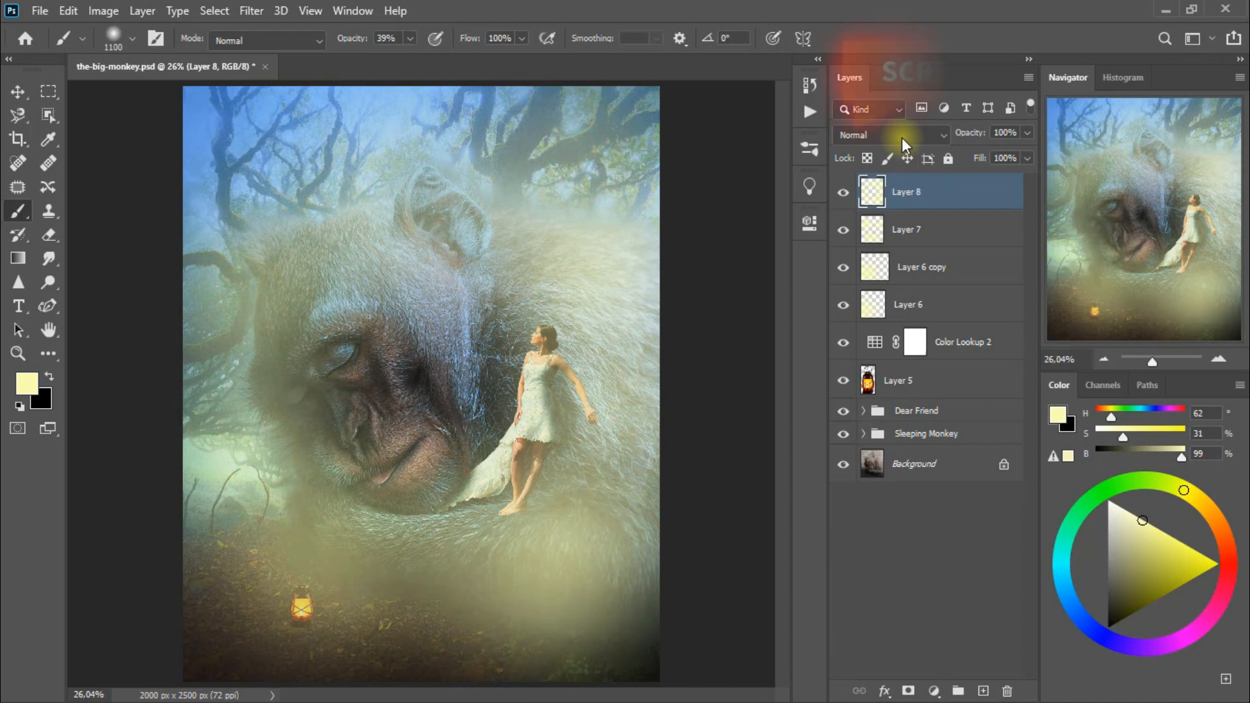
# - Set Layer 8 to Screen blend mode at 20% opacity and compare the image with and without it
pyautogui.click(901, 136)
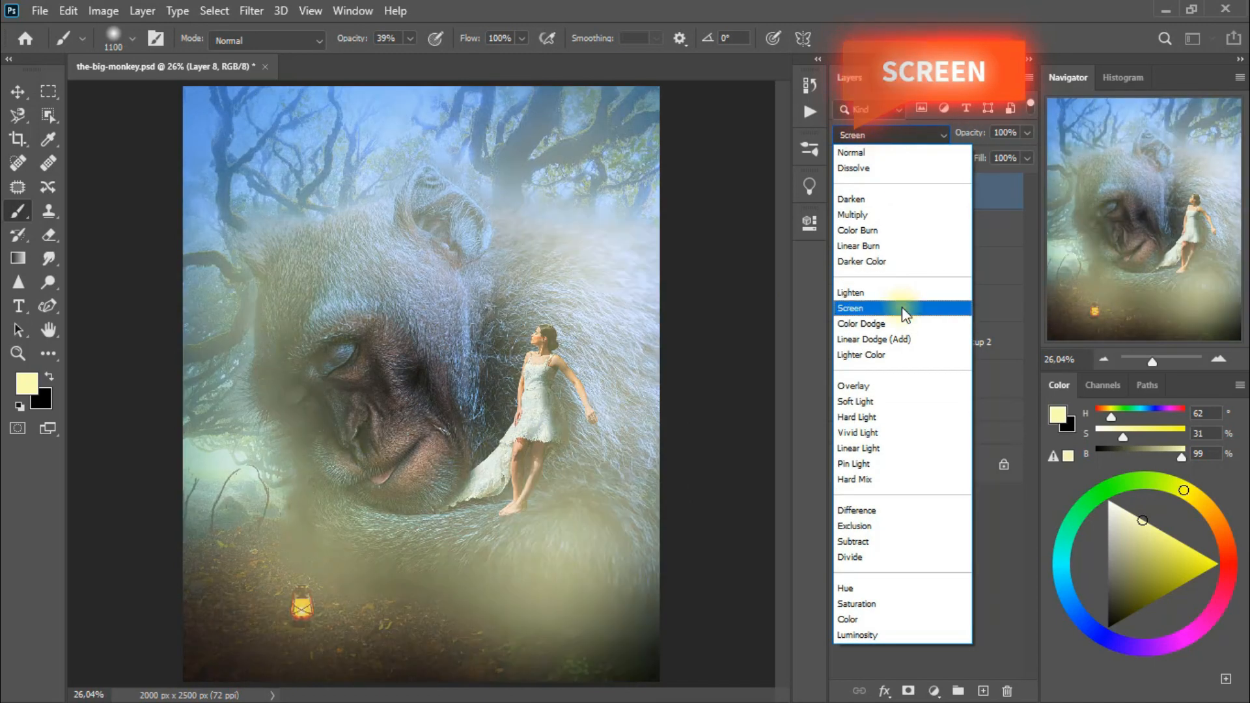
pyautogui.click(901, 307)
pyautogui.moveTo(1028, 134); pyautogui.dragTo(959, 153)
pyautogui.click(843, 192)
pyautogui.click(844, 192)
pyautogui.click(1026, 135)
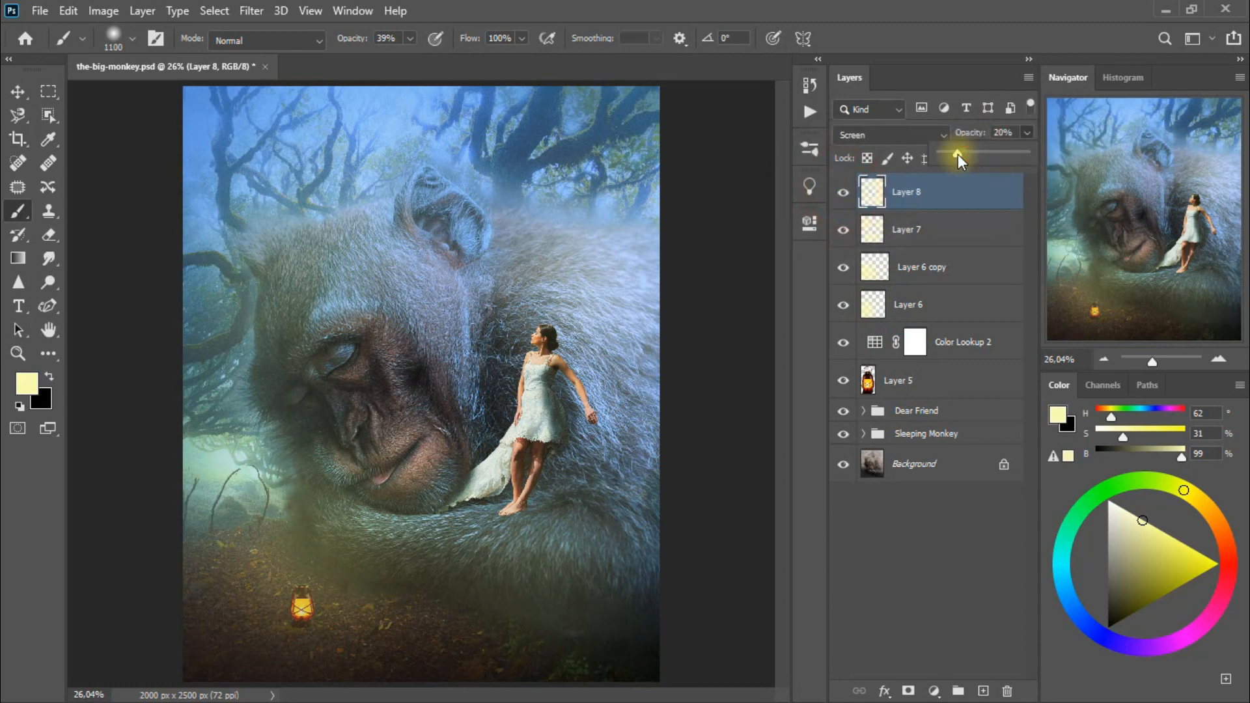
pyautogui.click(843, 192)
pyautogui.click(843, 193)
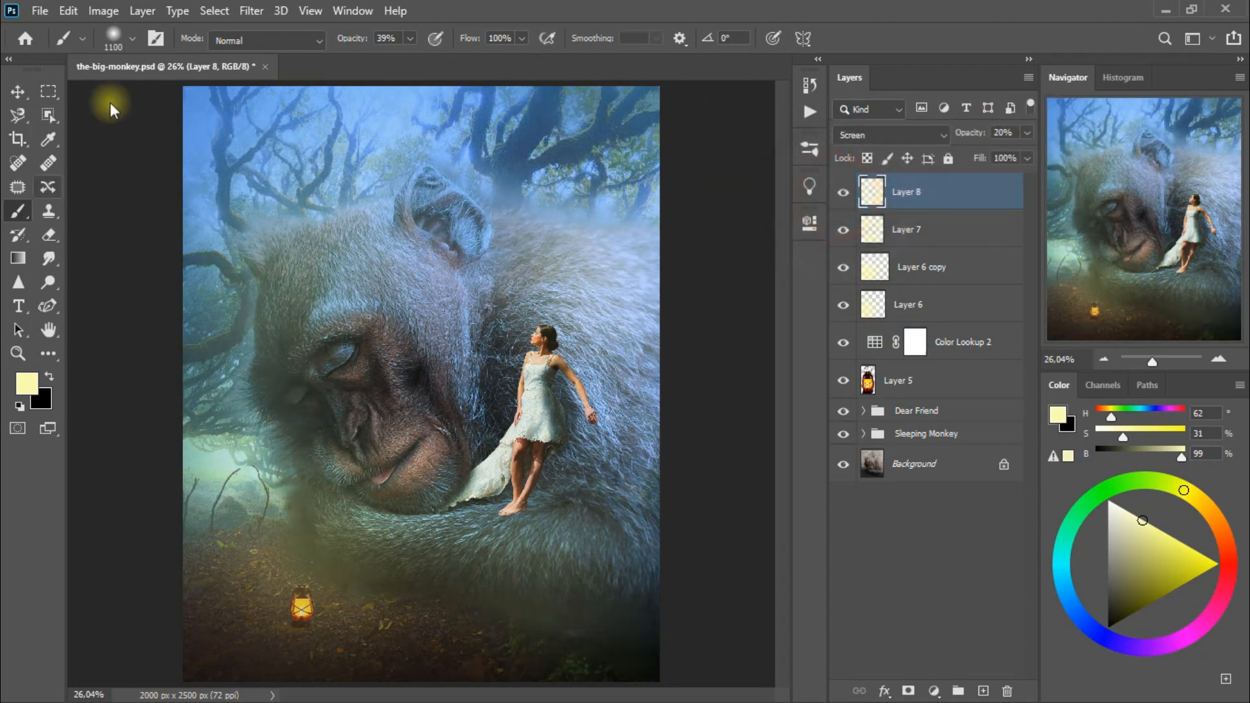
pyautogui.click(19, 91)
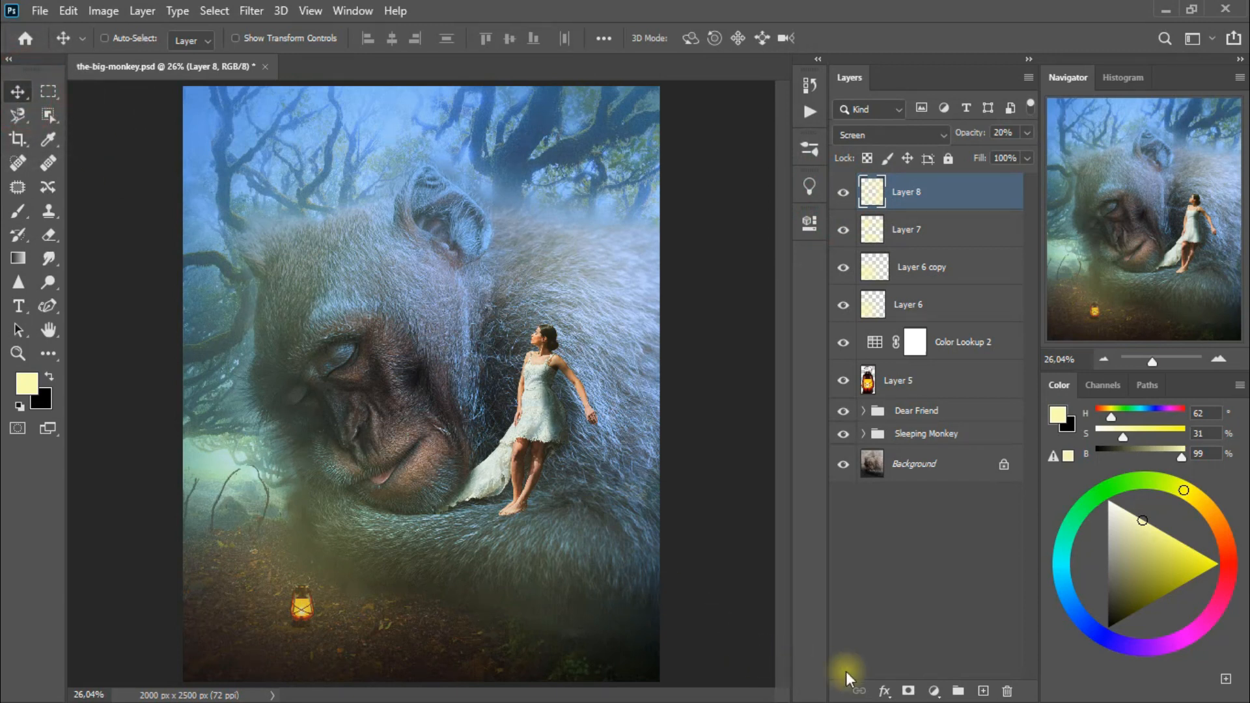
# - Add a new layer on top and paint one pale yellow glow above the lantern with a 600 px brush
pyautogui.click(982, 692)
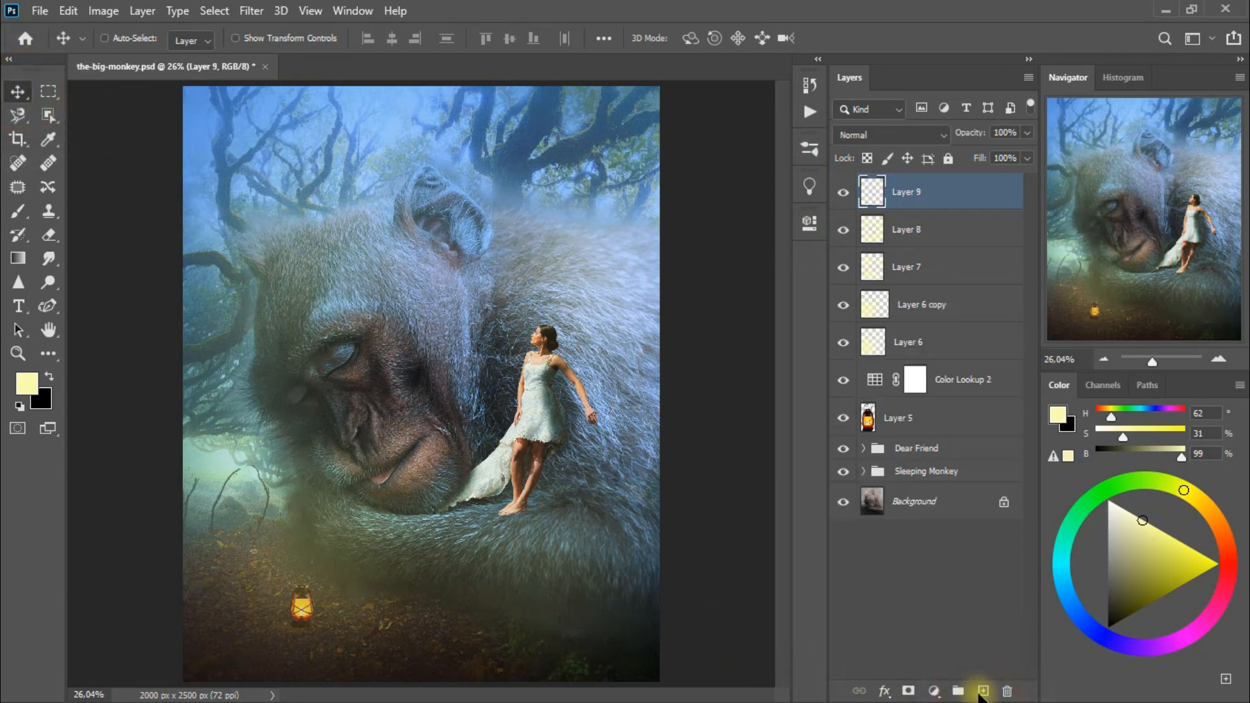
pyautogui.moveTo(17, 211); pyautogui.dragTo(80, 212)
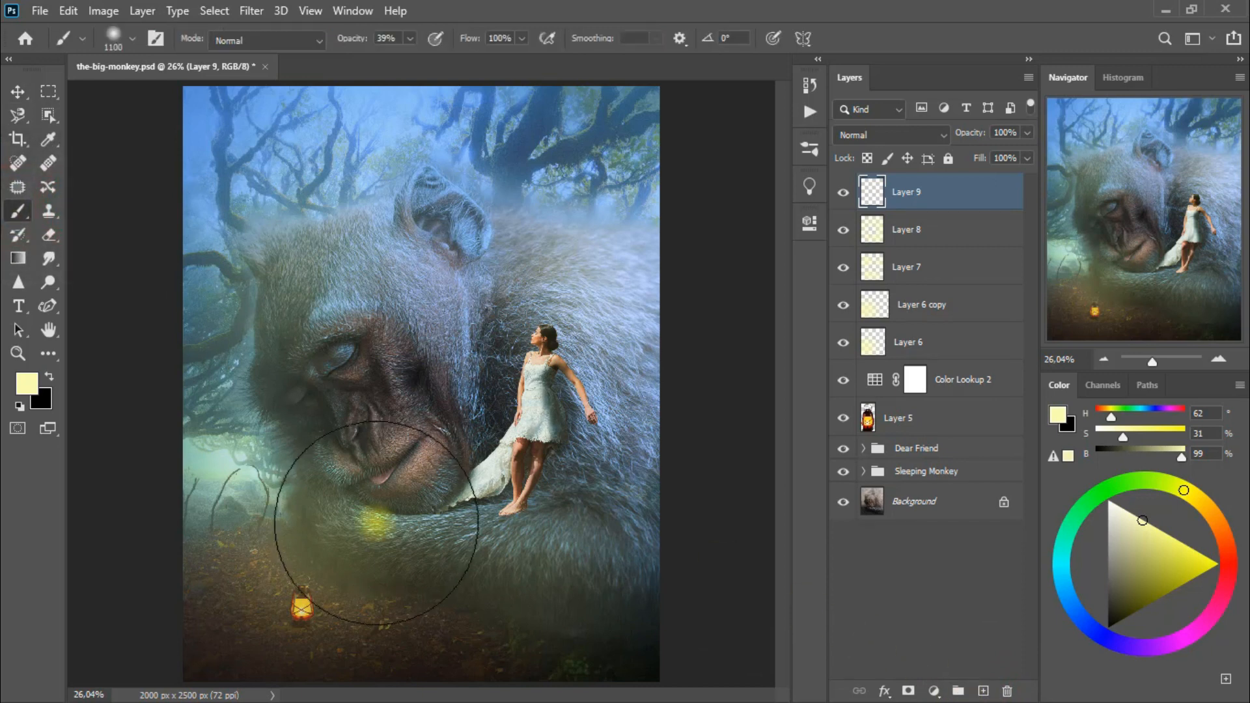
pyautogui.press('[')
pyautogui.press('[')
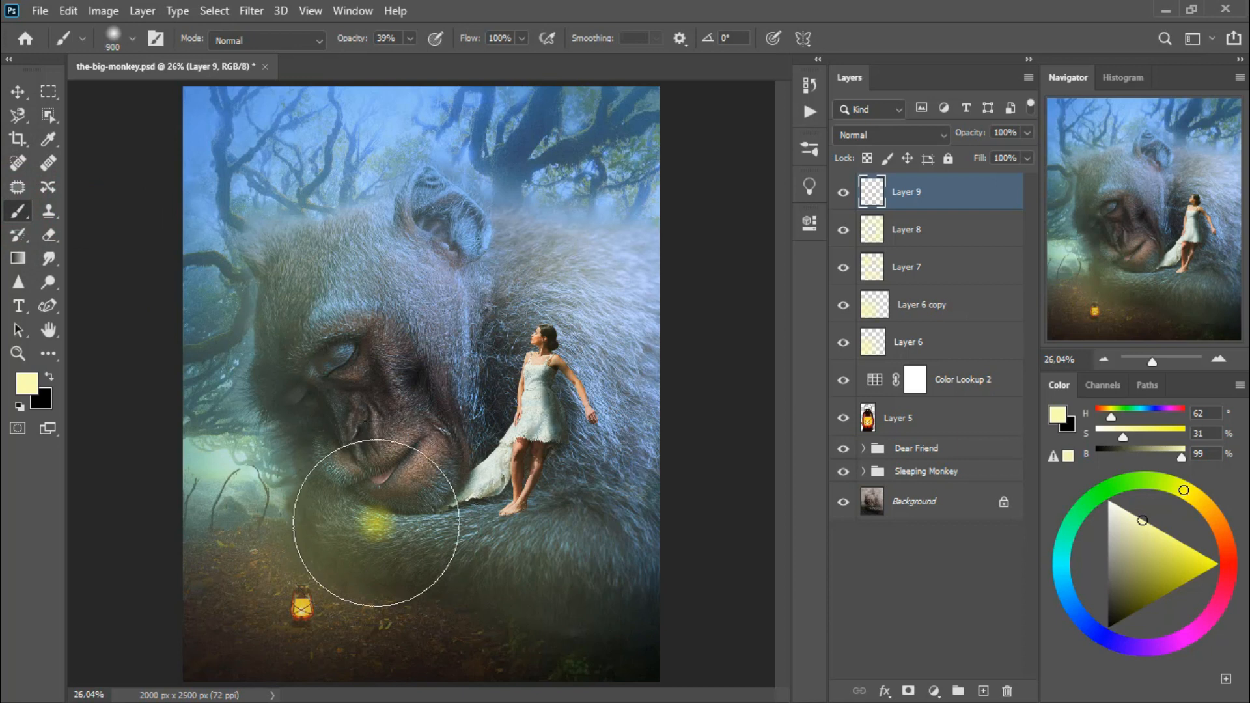
pyautogui.press('[')
pyautogui.press('[')
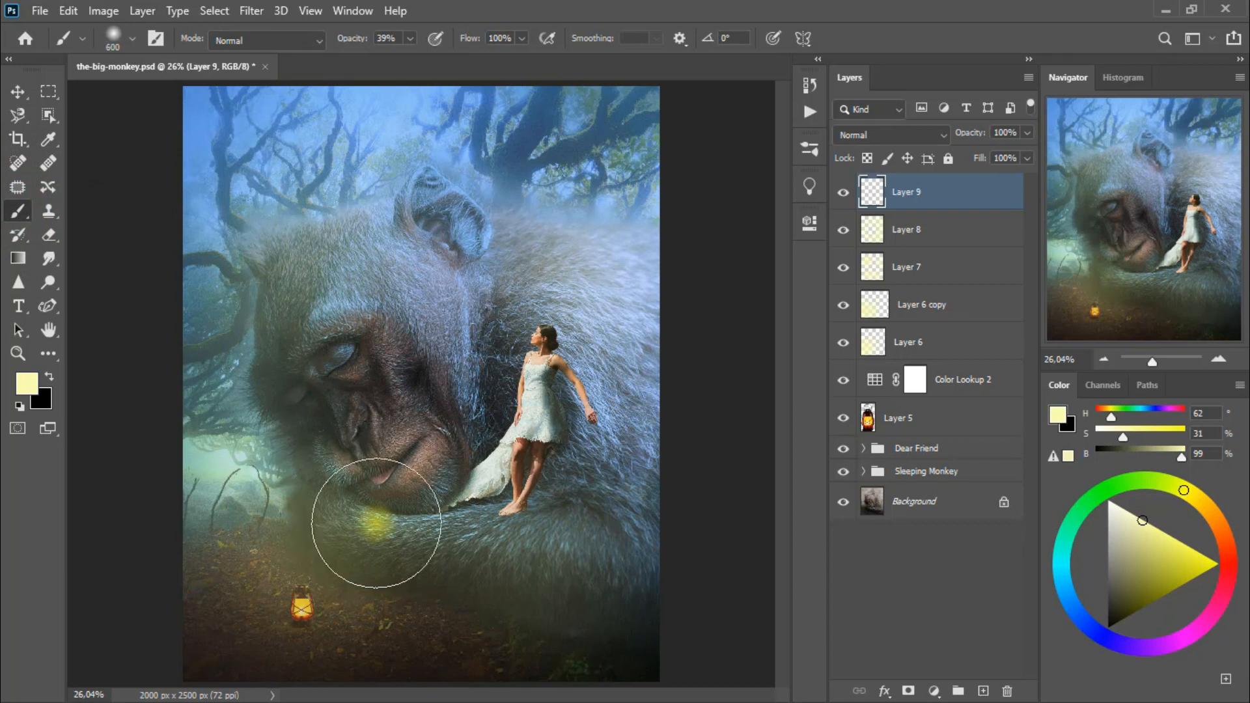
pyautogui.moveTo(352, 546); pyautogui.dragTo(349, 535)
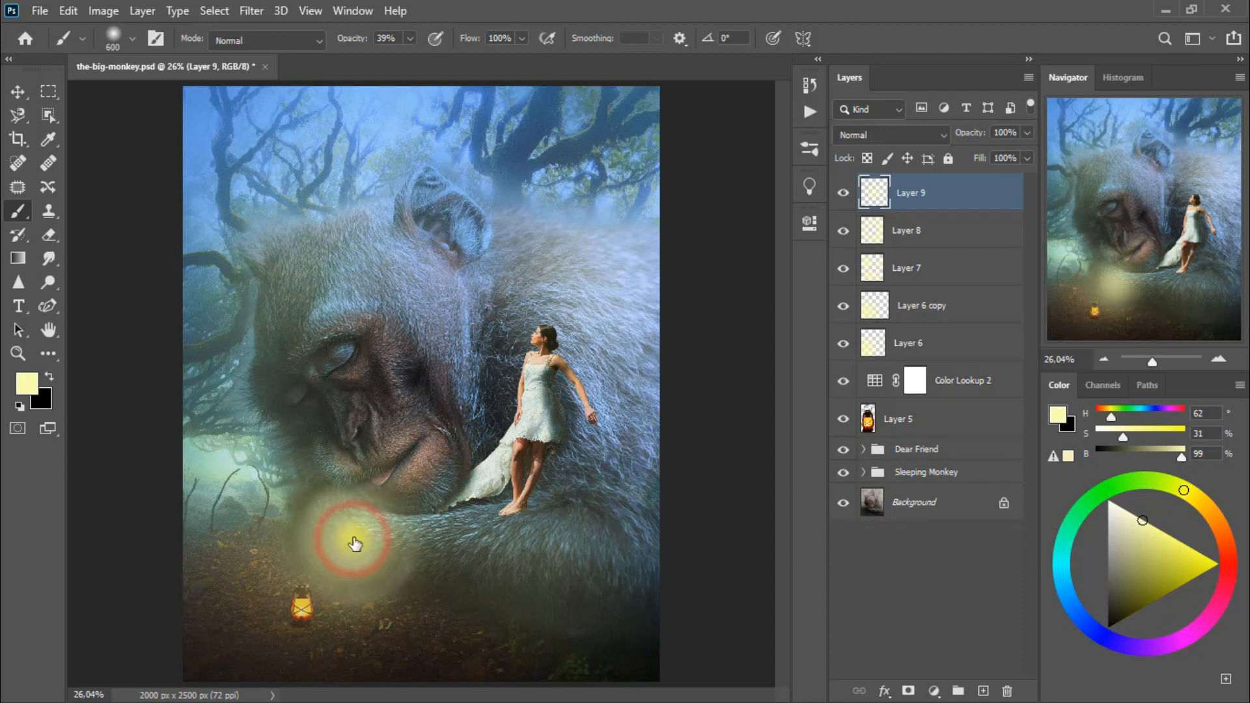
# - Set Layer 9 to Overlay blend mode at 27% opacity and compare the image with and without it
pyautogui.click(884, 133)
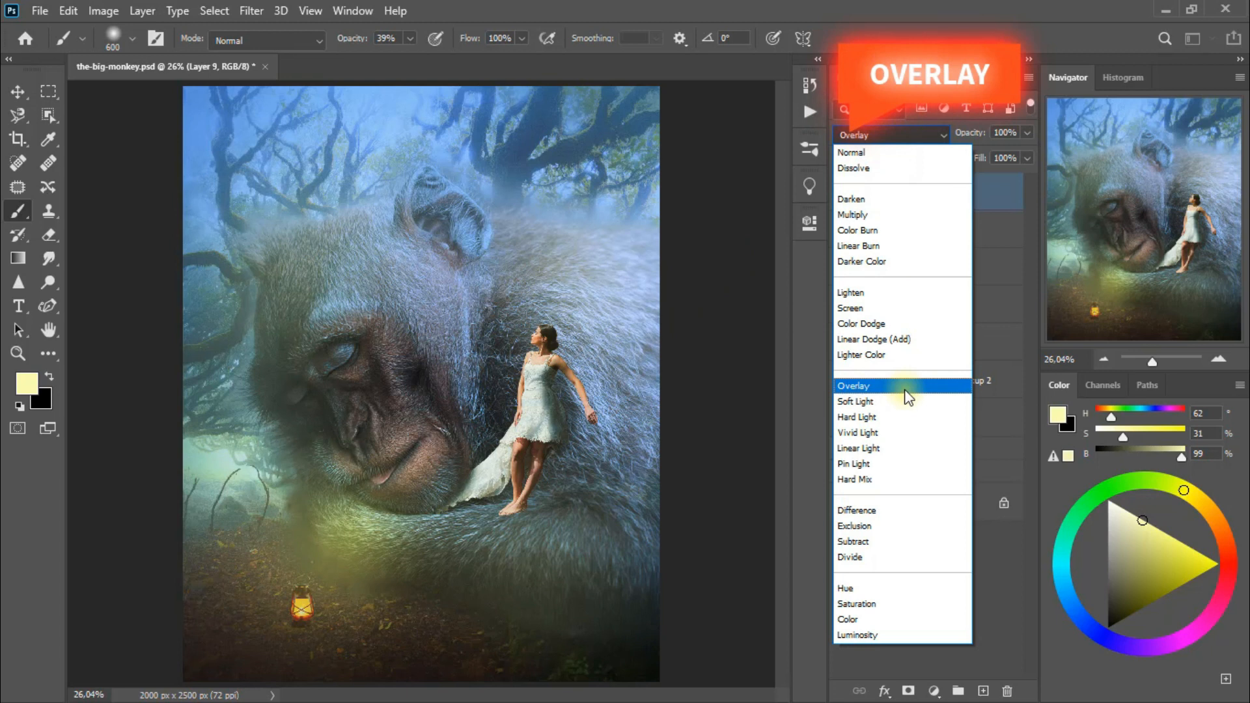
pyautogui.click(905, 391)
pyautogui.click(1027, 132)
pyautogui.moveTo(1022, 151); pyautogui.dragTo(964, 155)
pyautogui.click(844, 193)
pyautogui.click(845, 193)
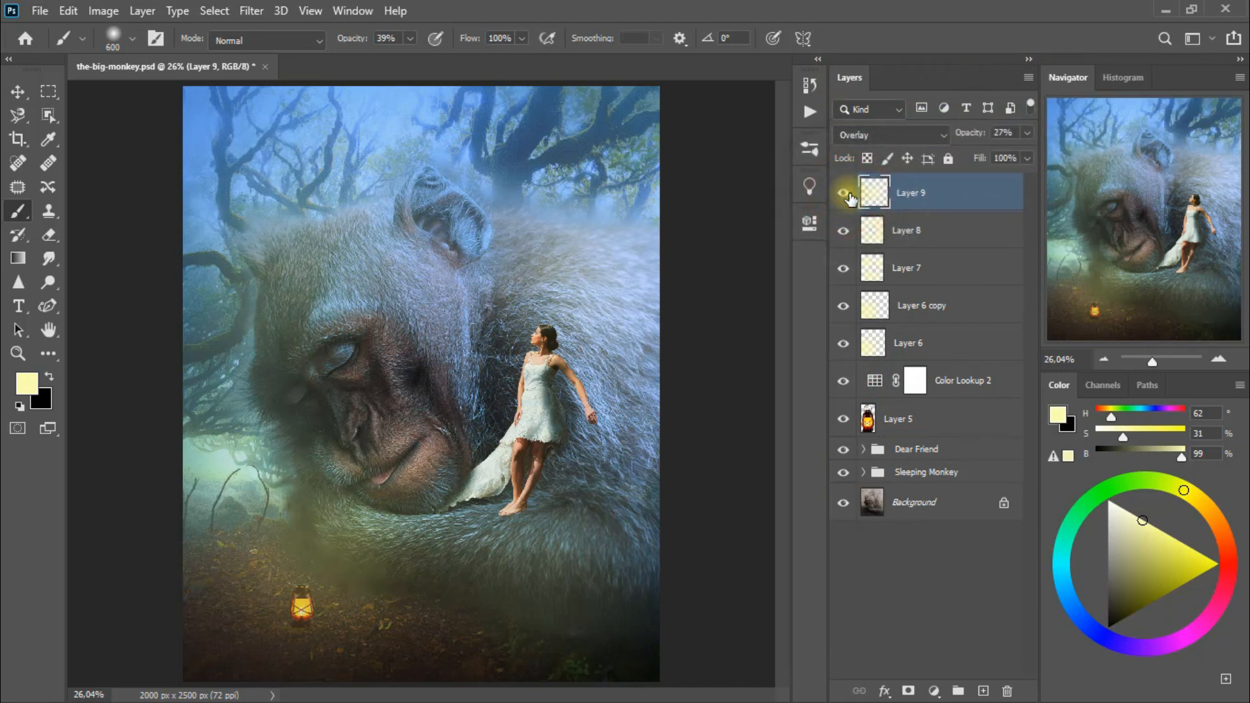
pyautogui.click(17, 91)
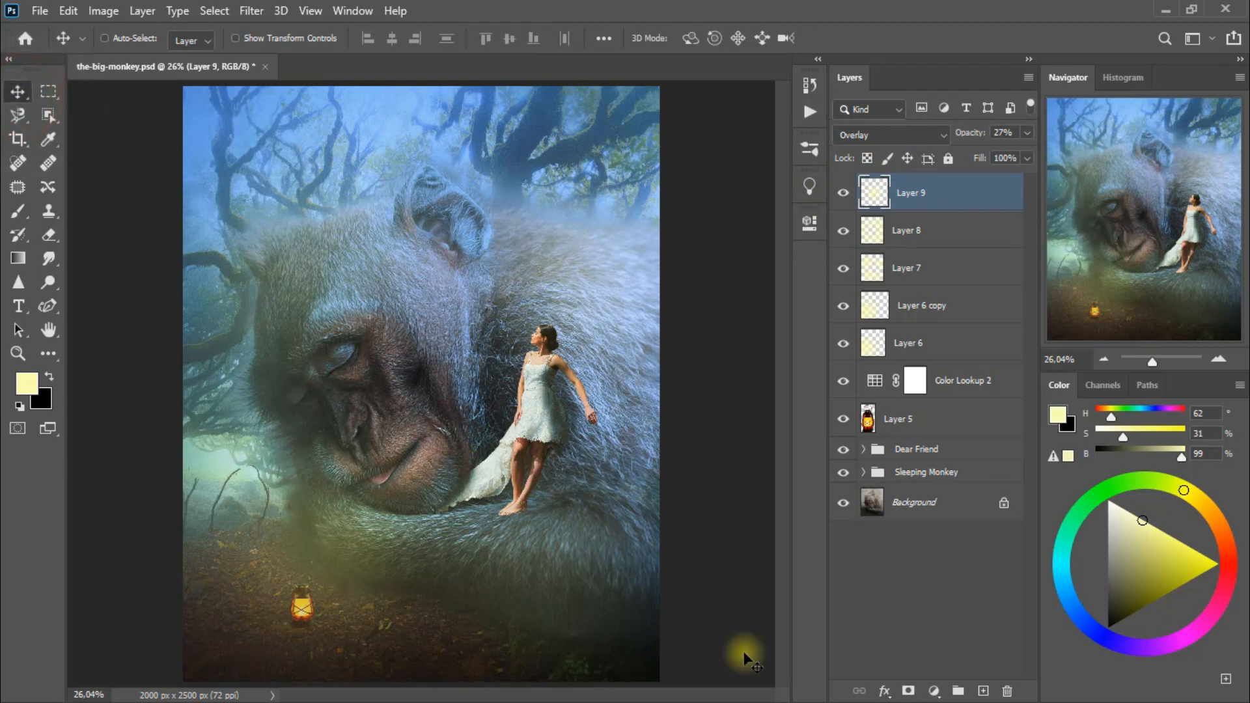
# - Group the layers from Layer 9 down to Layer 5 as "The Light" and compare the image with and without the group
pyautogui.keyDown('shift'); pyautogui.click(958, 423); pyautogui.keyUp('shift')
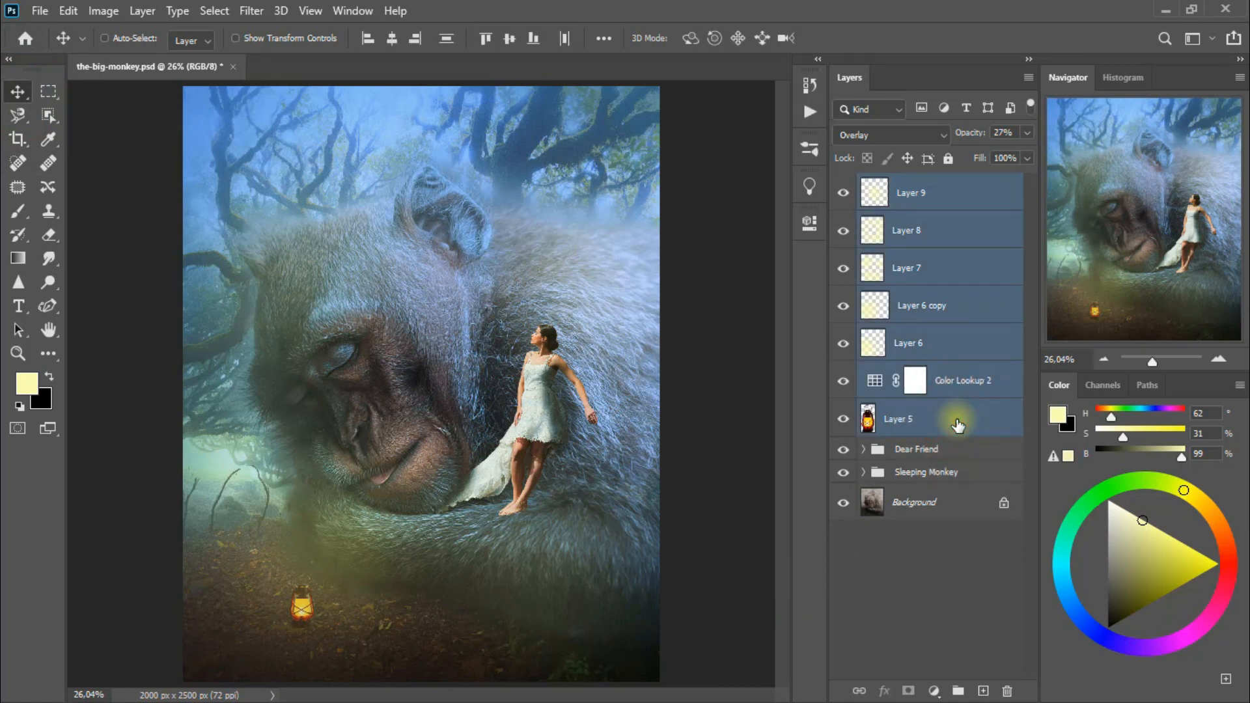
pyautogui.hotkey('ctrl', 'g')
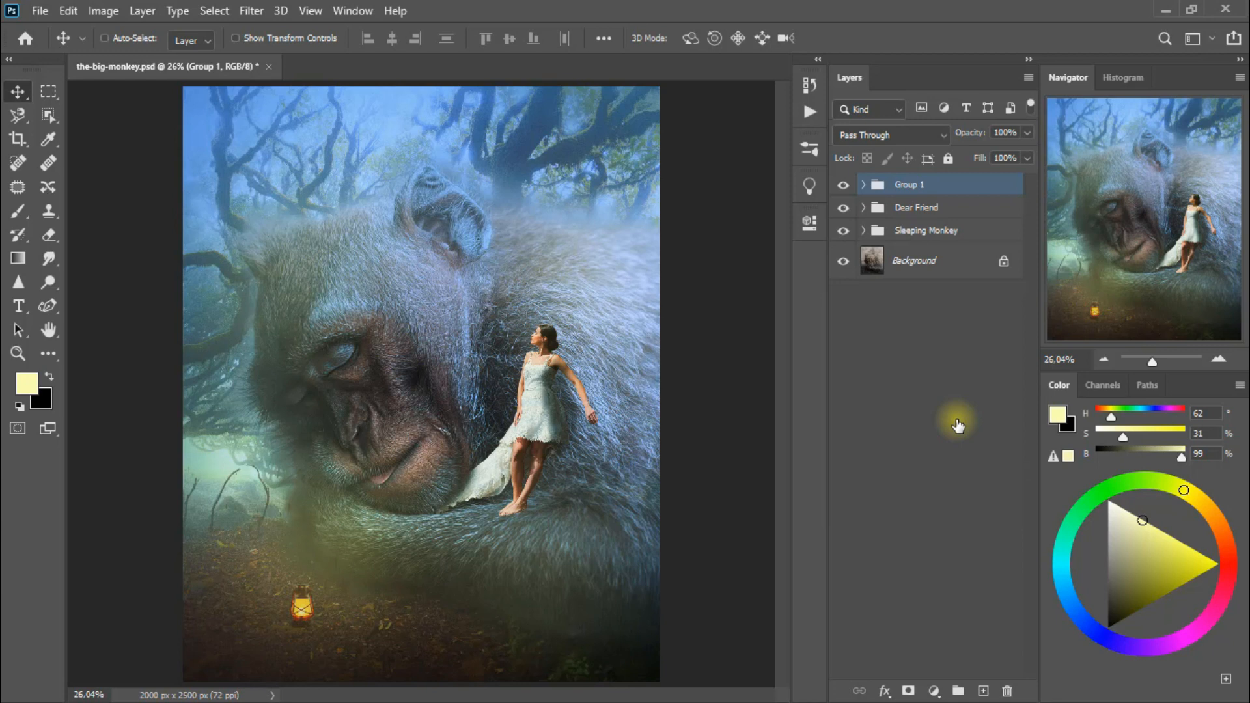
pyautogui.doubleClick(909, 187)
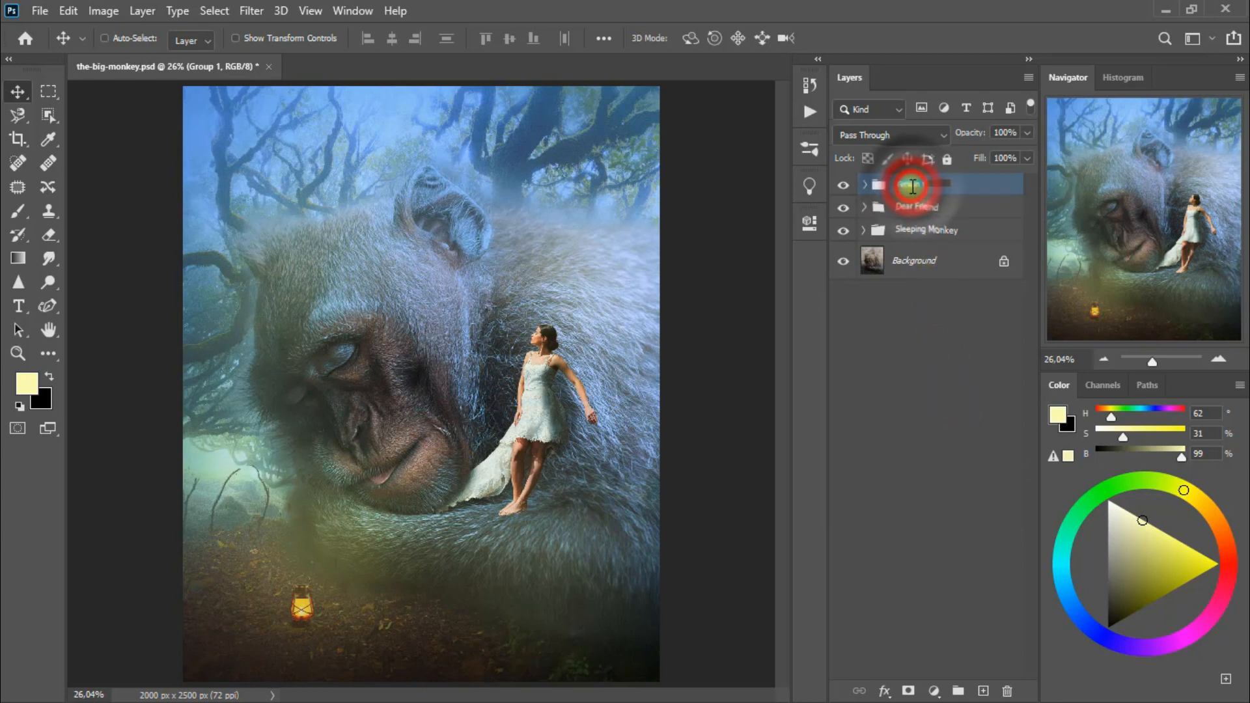
pyautogui.write('The Light')
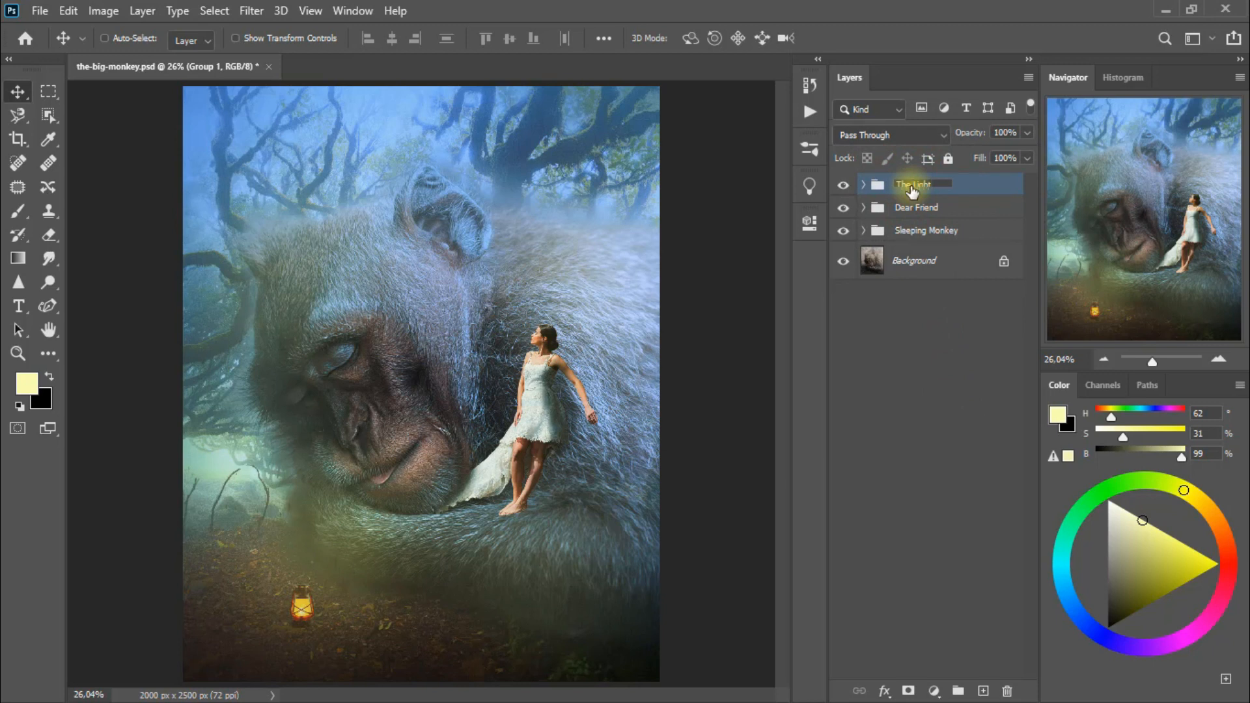
pyautogui.press('Return')
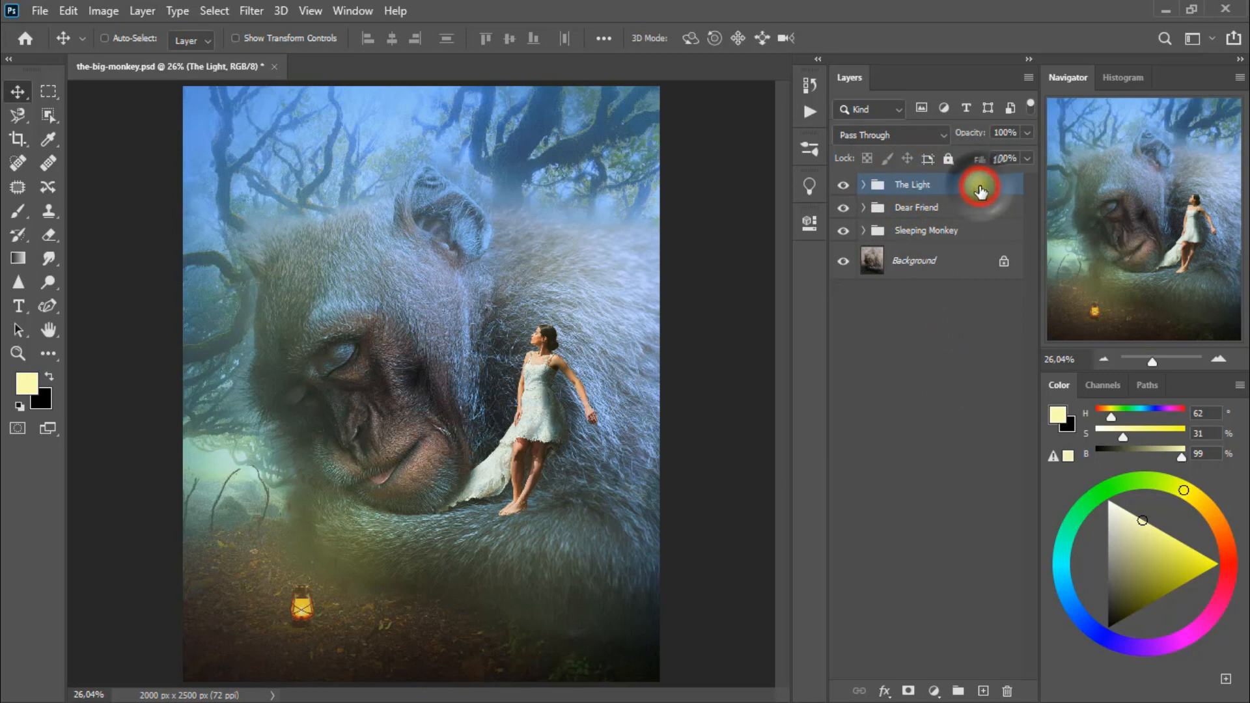
pyautogui.click(840, 191)
pyautogui.click(841, 190)
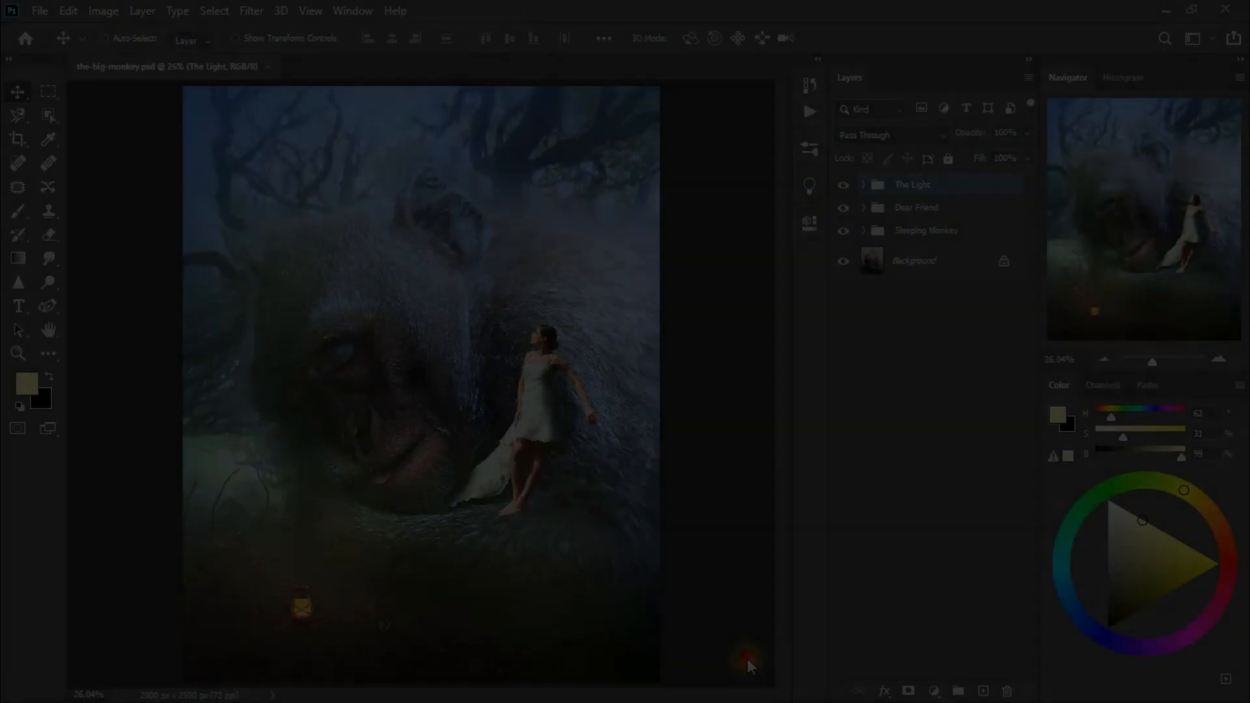
pyautogui.click(747, 658)
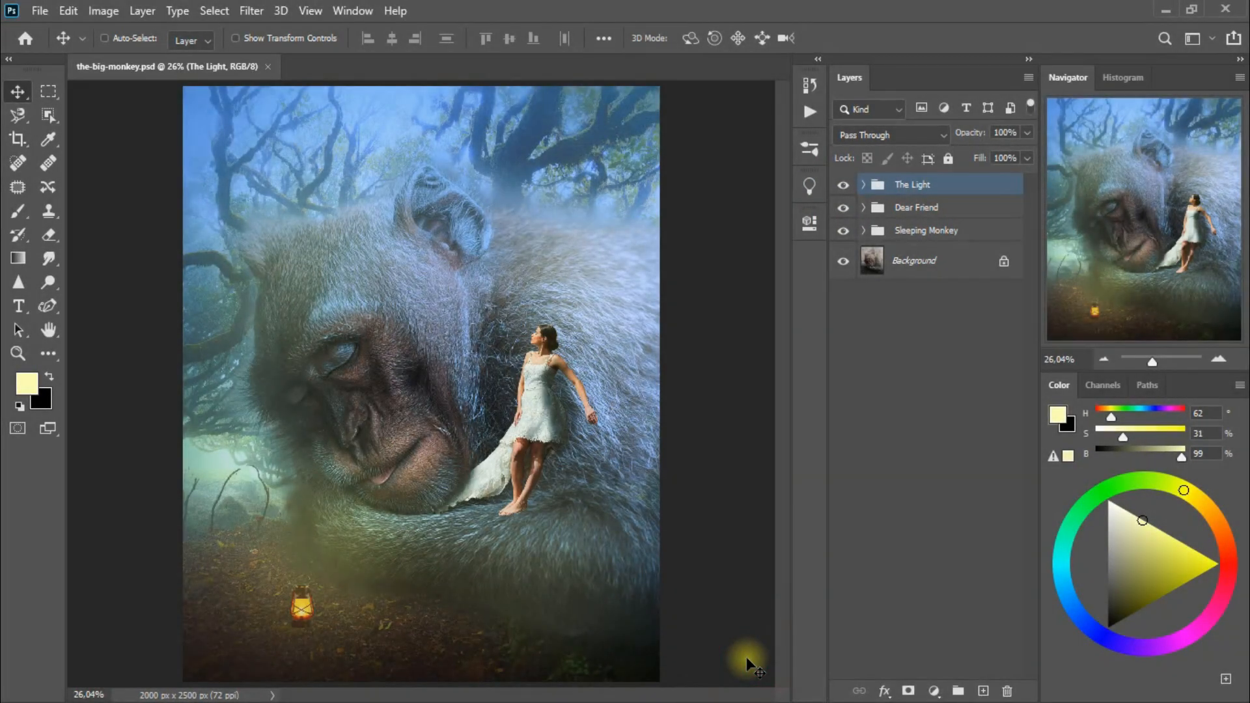
# - Add a Photo Filter adjustment layer above The Light group with the Deep Yellow filter at 77% density
pyautogui.click(935, 691)
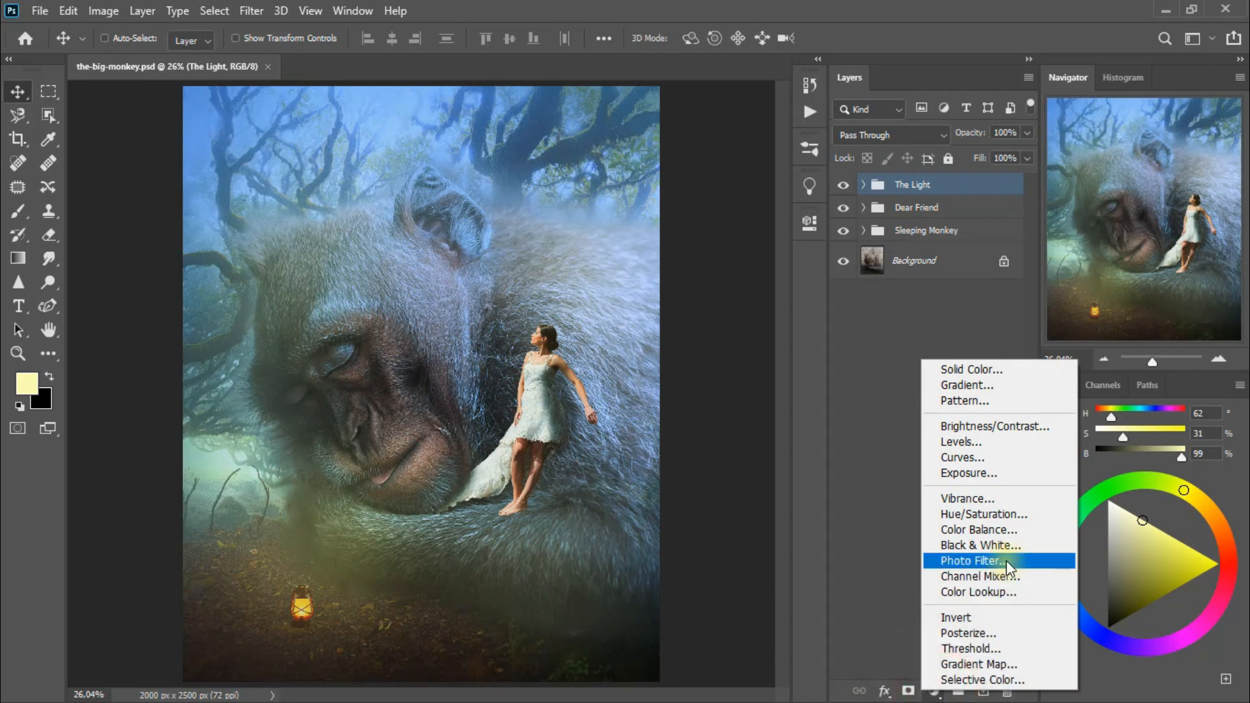
pyautogui.click(1008, 568)
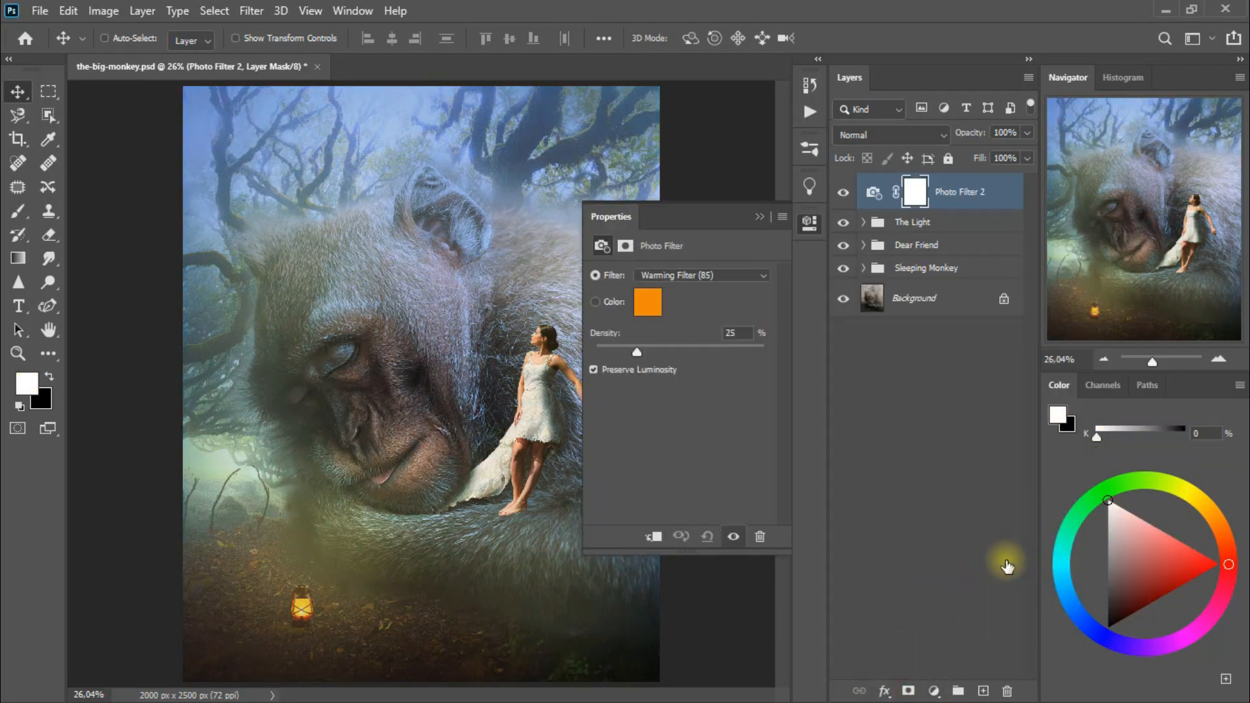
pyautogui.click(709, 275)
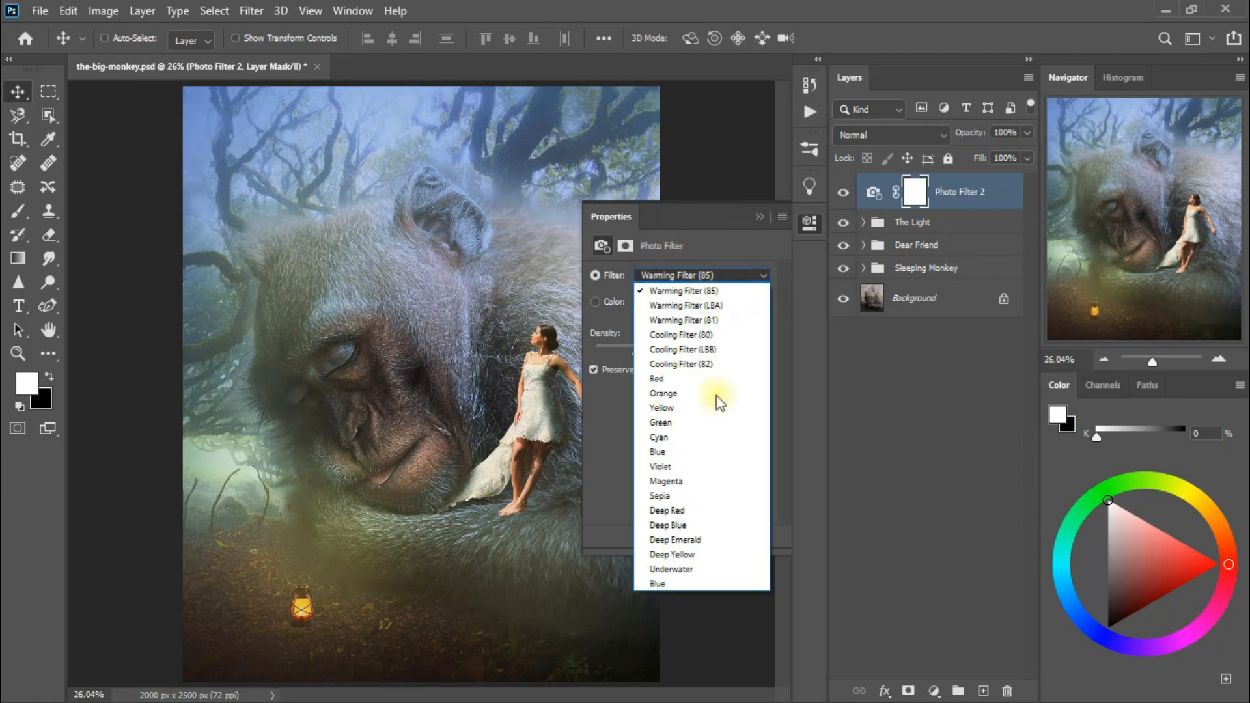
pyautogui.click(728, 554)
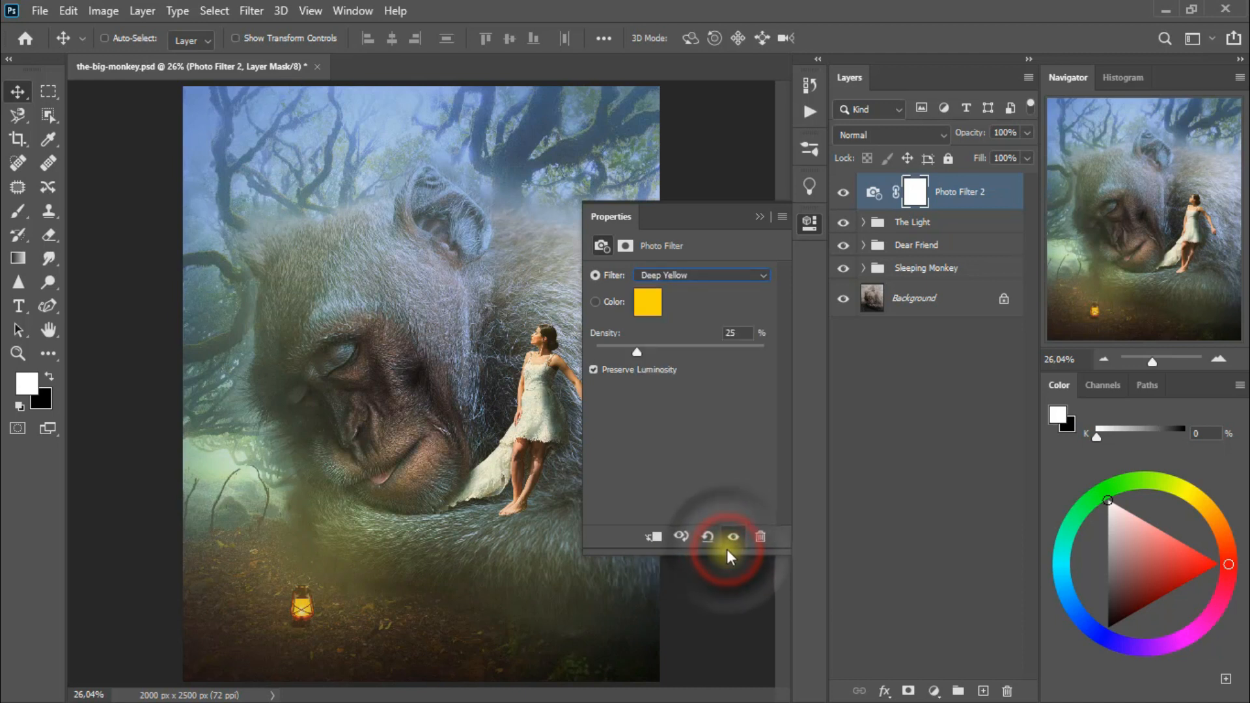
pyautogui.moveTo(636, 352); pyautogui.dragTo(674, 357)
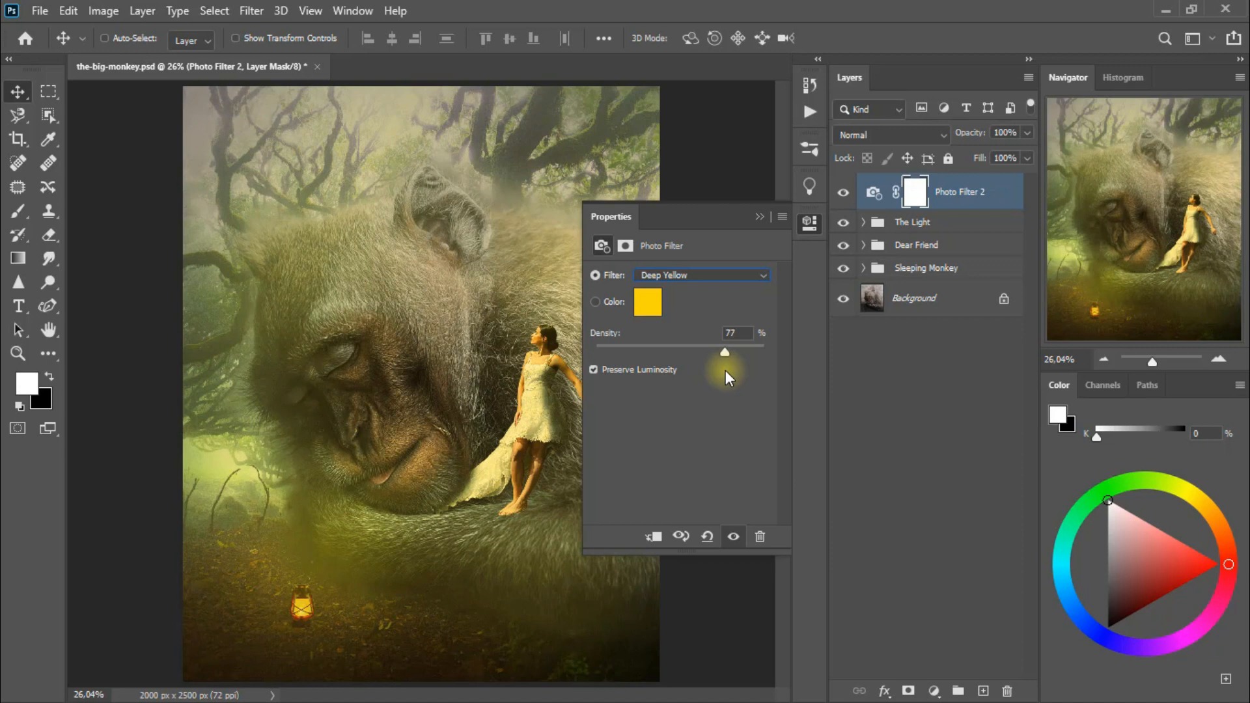
pyautogui.click(763, 216)
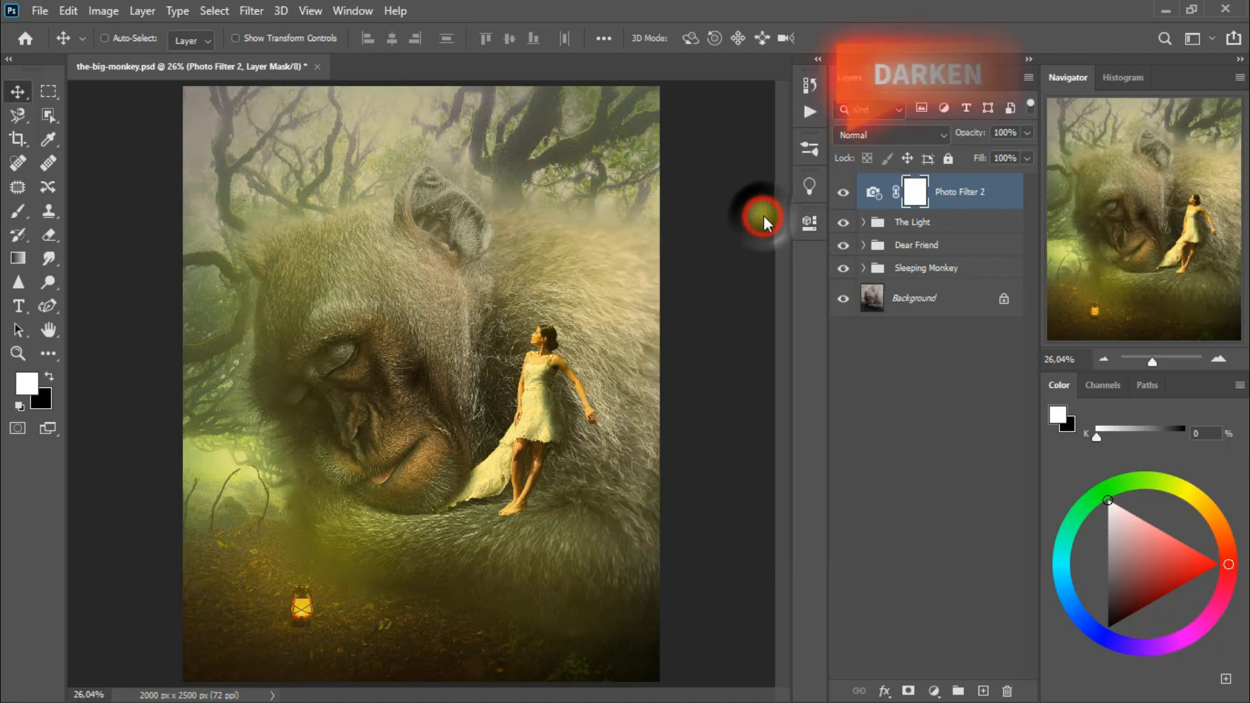
# - Set the Photo Filter 2 layer to Darken blend mode and compare the image with and without it
pyautogui.click(894, 136)
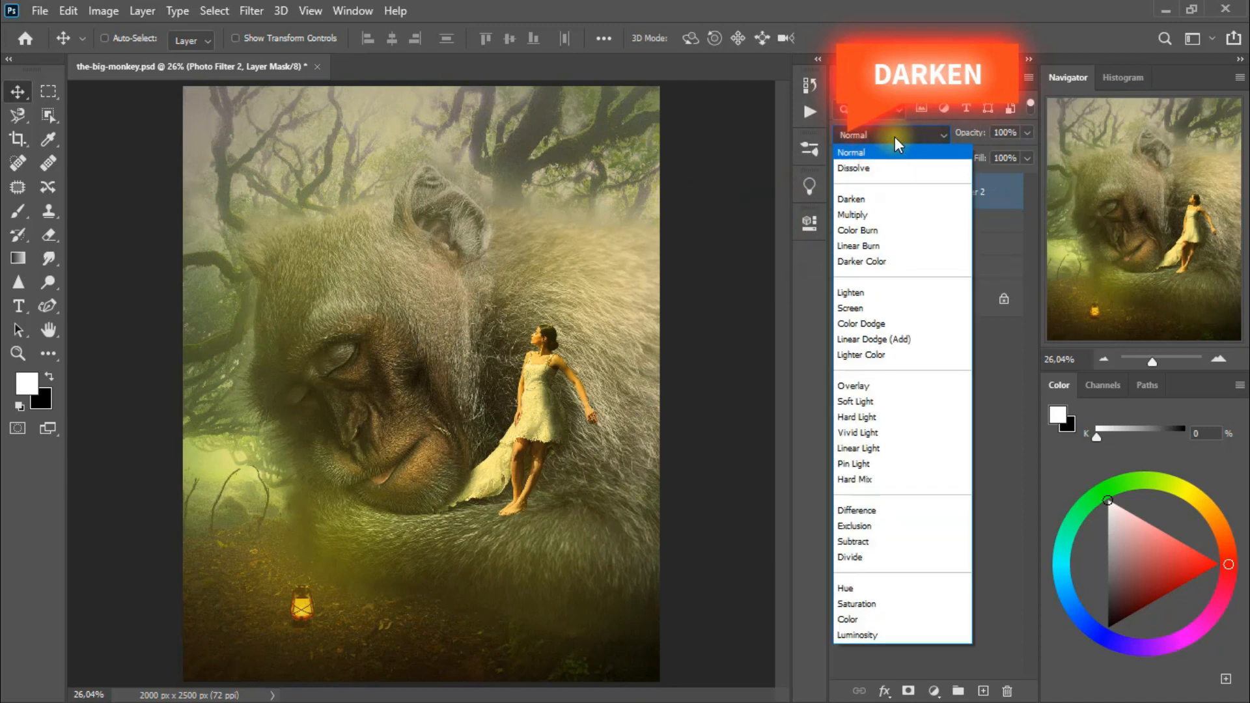
pyautogui.click(881, 199)
pyautogui.click(844, 196)
pyautogui.click(844, 196)
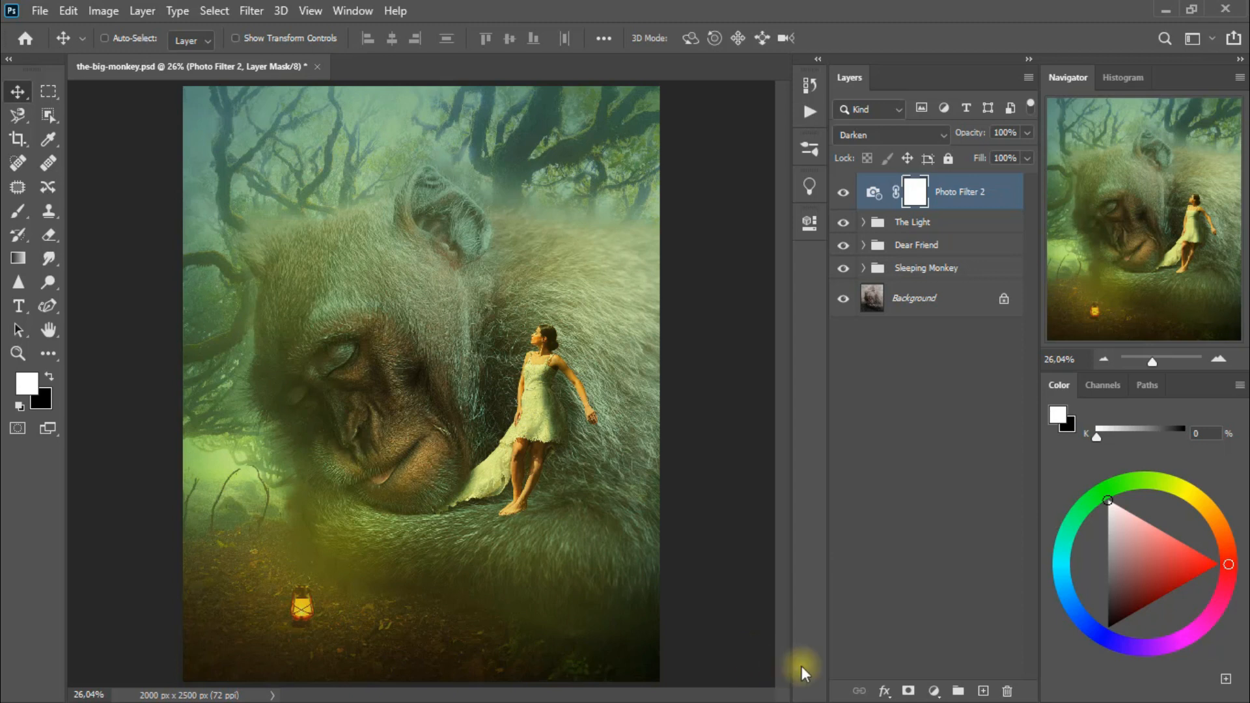
# - Add a Color Balance adjustment layer on top with midtones at +53 red, +37 green and +95 blue
pyautogui.click(937, 692)
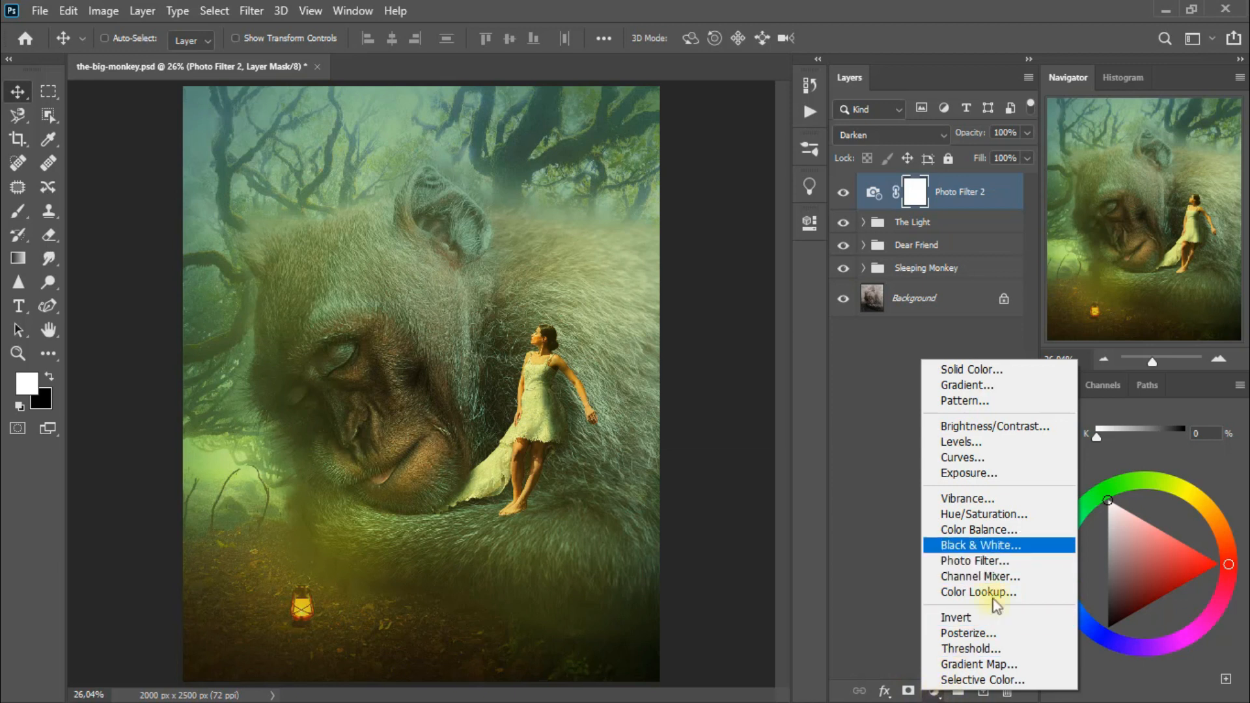
pyautogui.click(1025, 531)
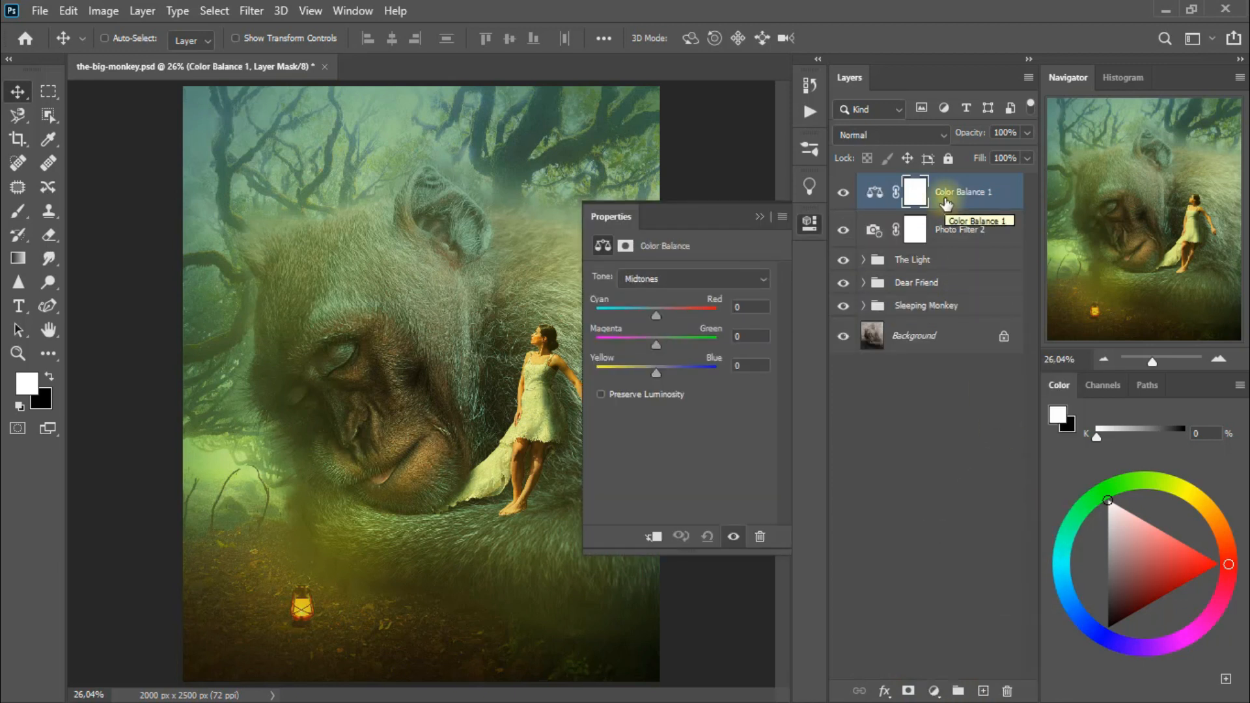
pyautogui.moveTo(673, 315); pyautogui.dragTo(710, 376)
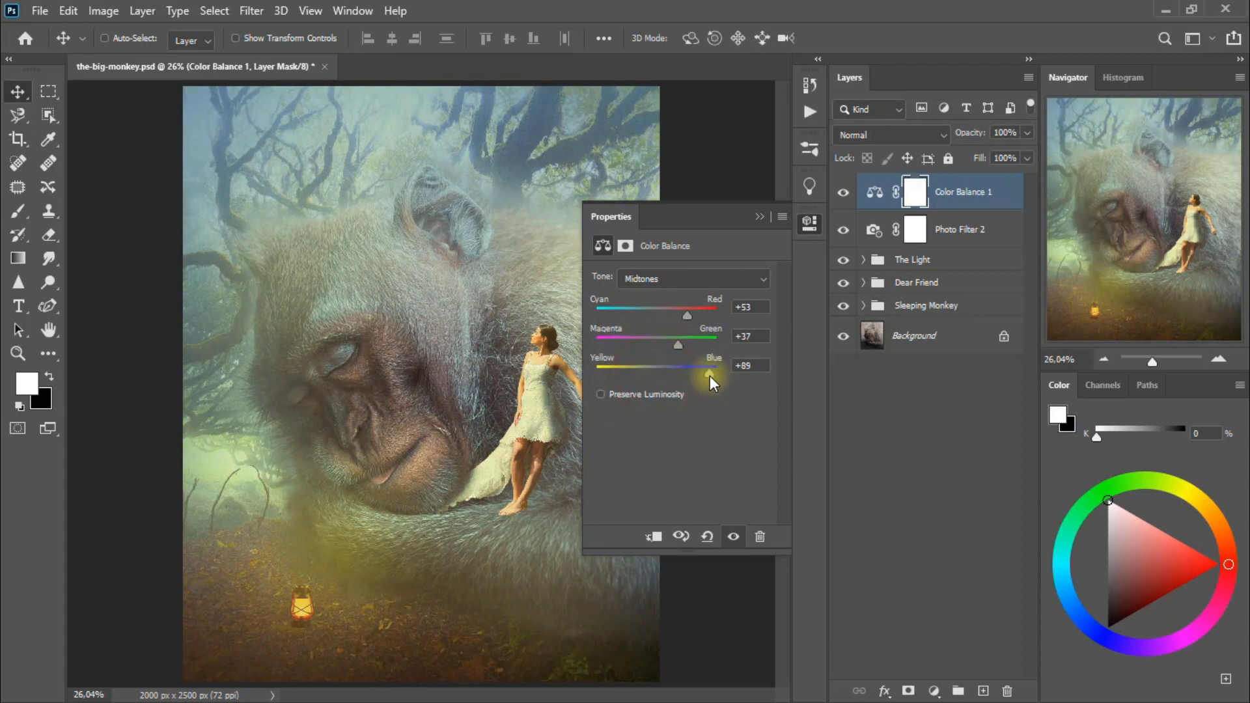
# - Set the Color Balance shadows to +1 red, +71 green and +21 blue
pyautogui.click(733, 275)
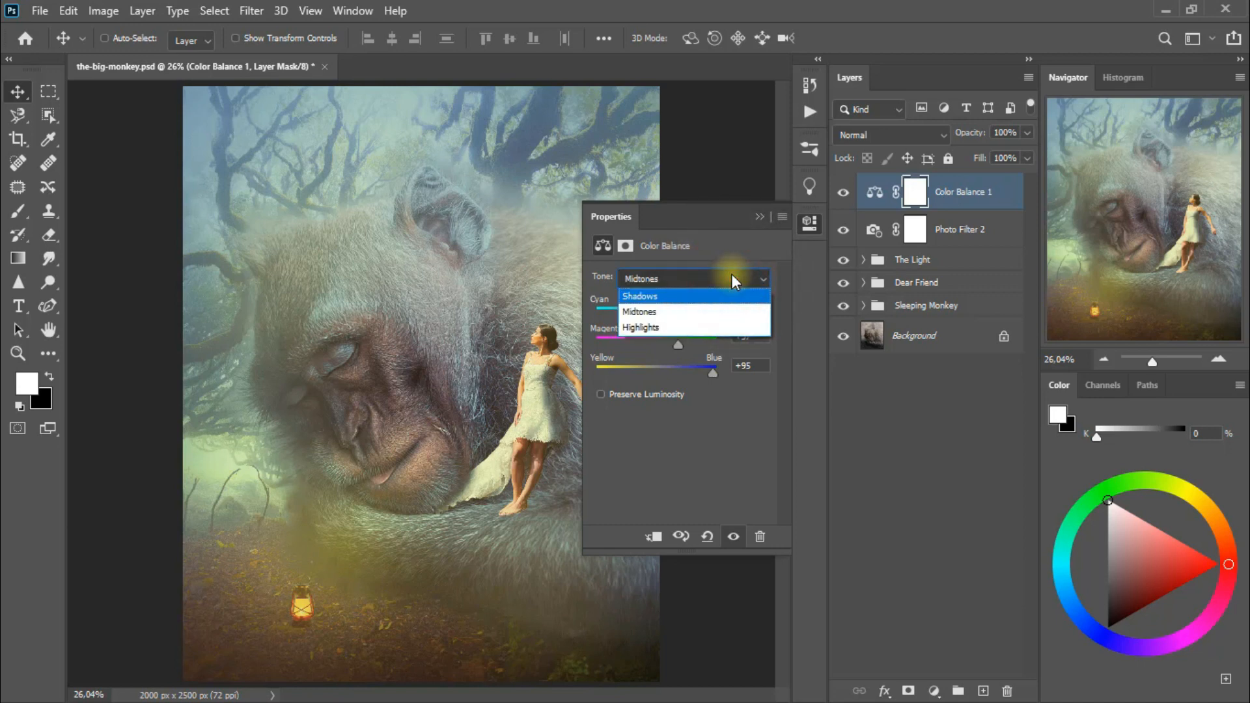
pyautogui.click(715, 297)
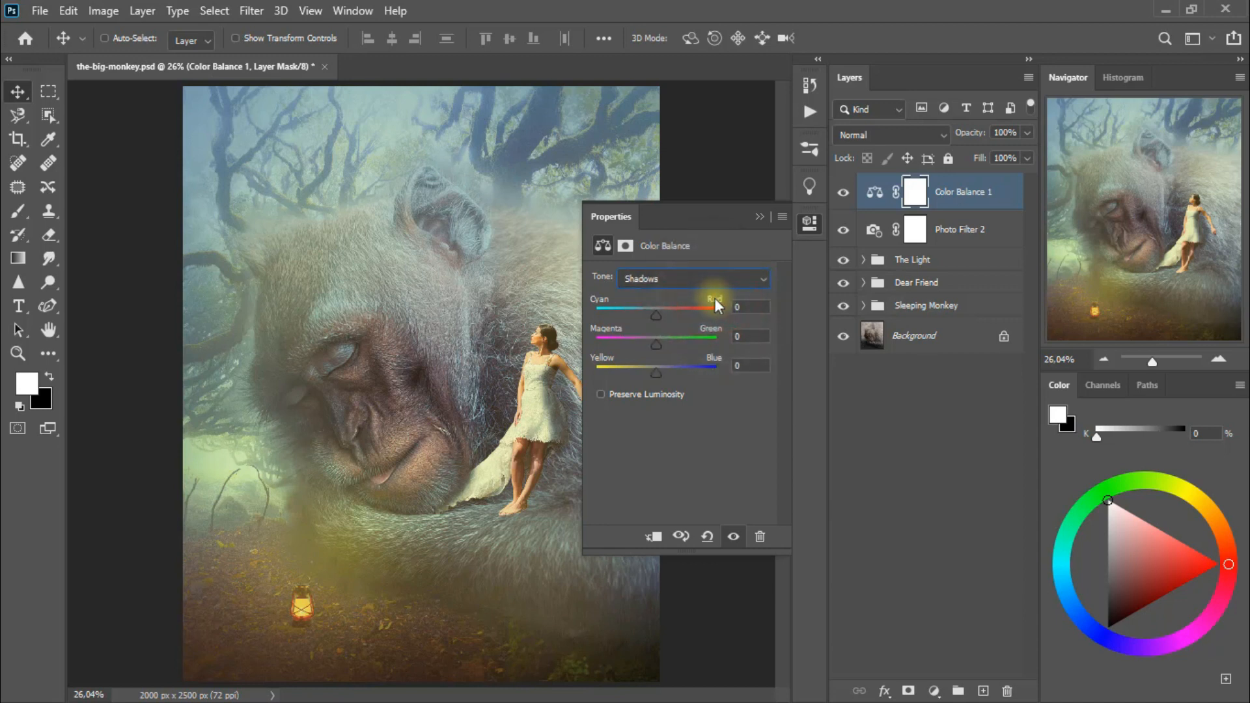
pyautogui.click(656, 317)
pyautogui.moveTo(655, 346); pyautogui.dragTo(669, 378)
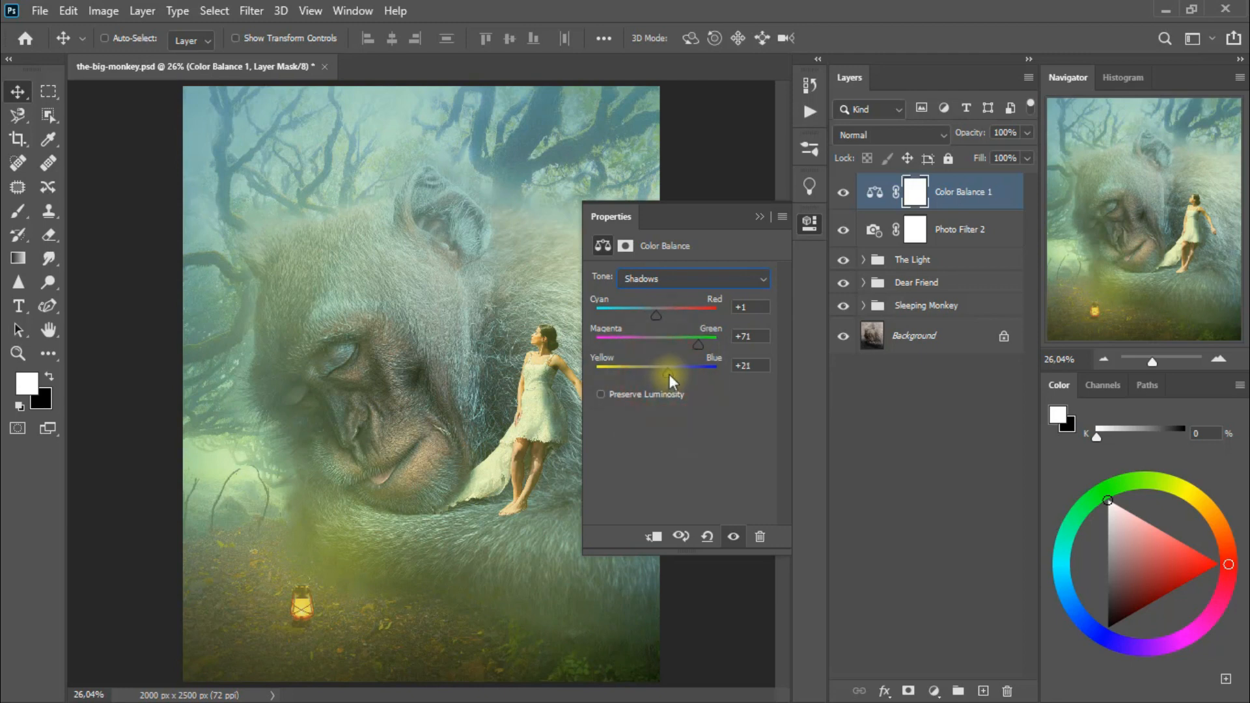
# - Set the Color Balance highlights to +39 red, +22 green and +2 blue and compare the image with and without the layer
pyautogui.click(693, 279)
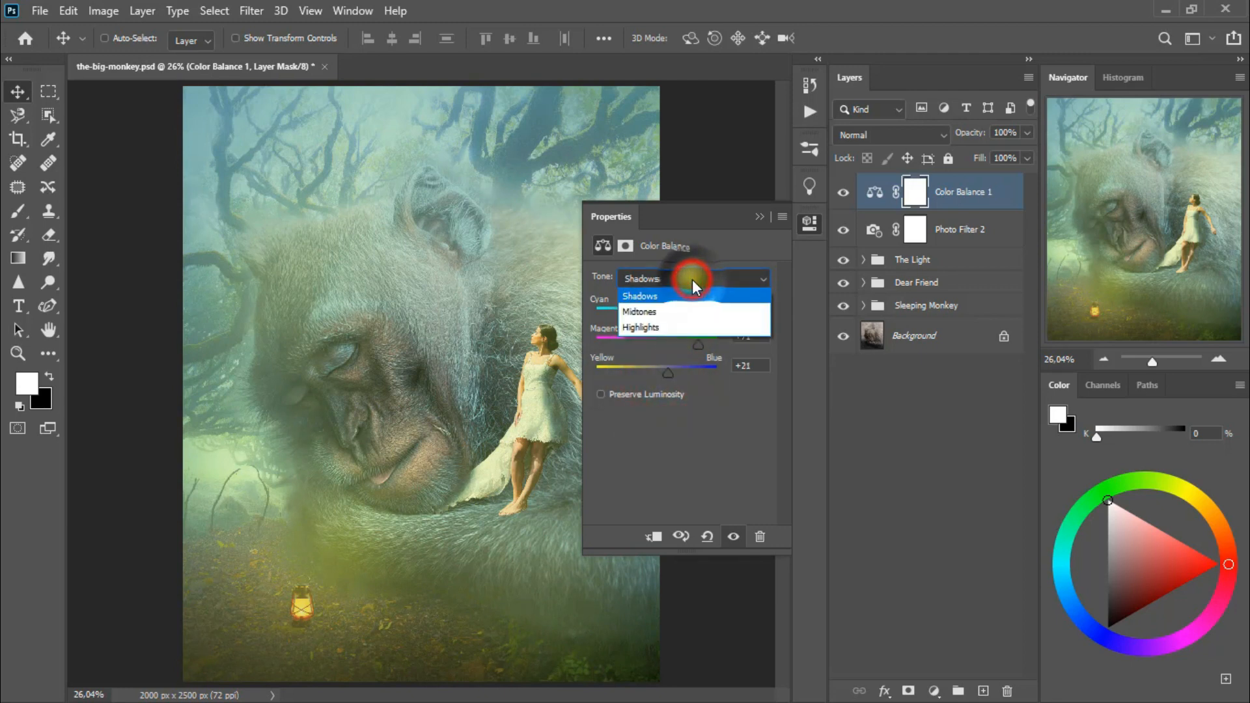
pyautogui.press('Down')
pyautogui.press('Down')
pyautogui.click(683, 321)
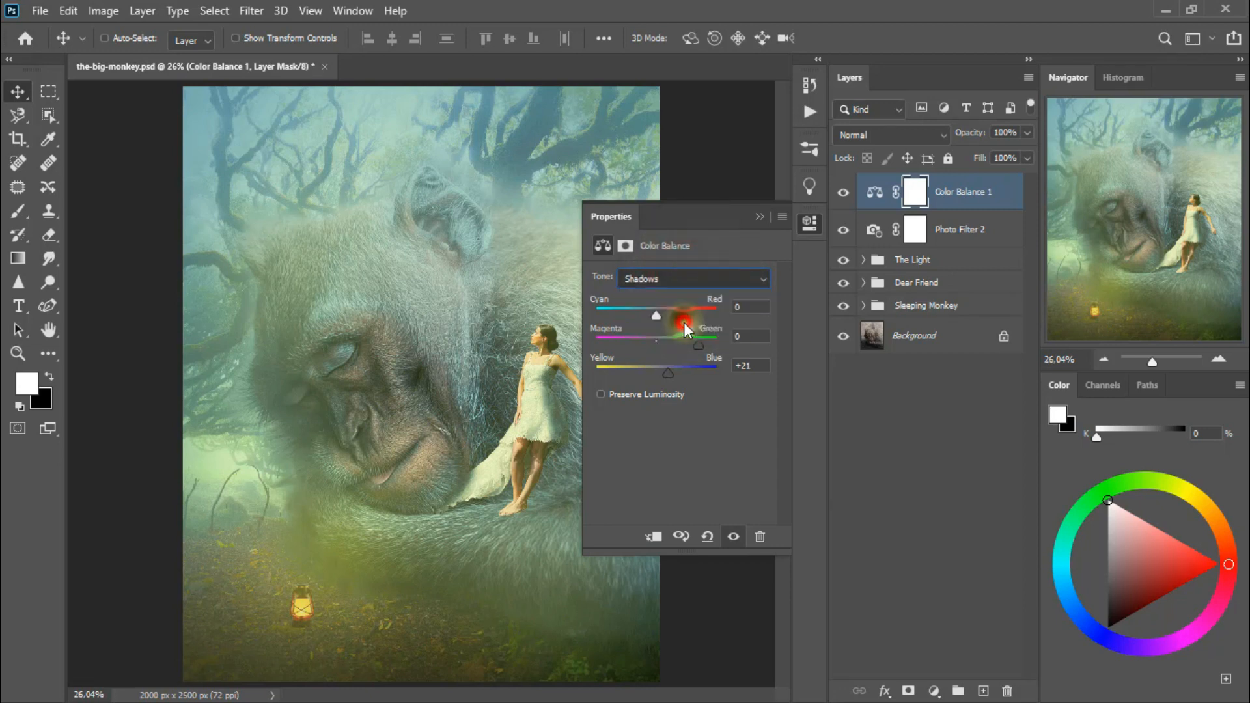
pyautogui.moveTo(658, 318); pyautogui.dragTo(659, 374)
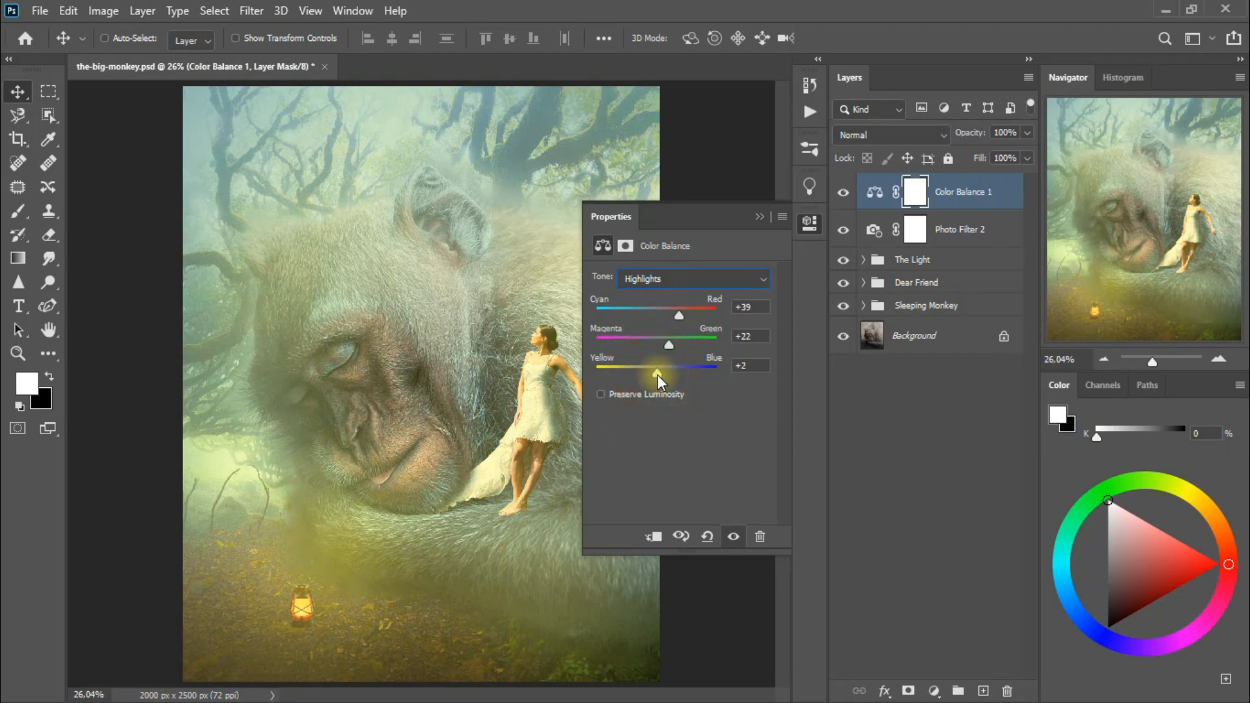
pyautogui.click(759, 221)
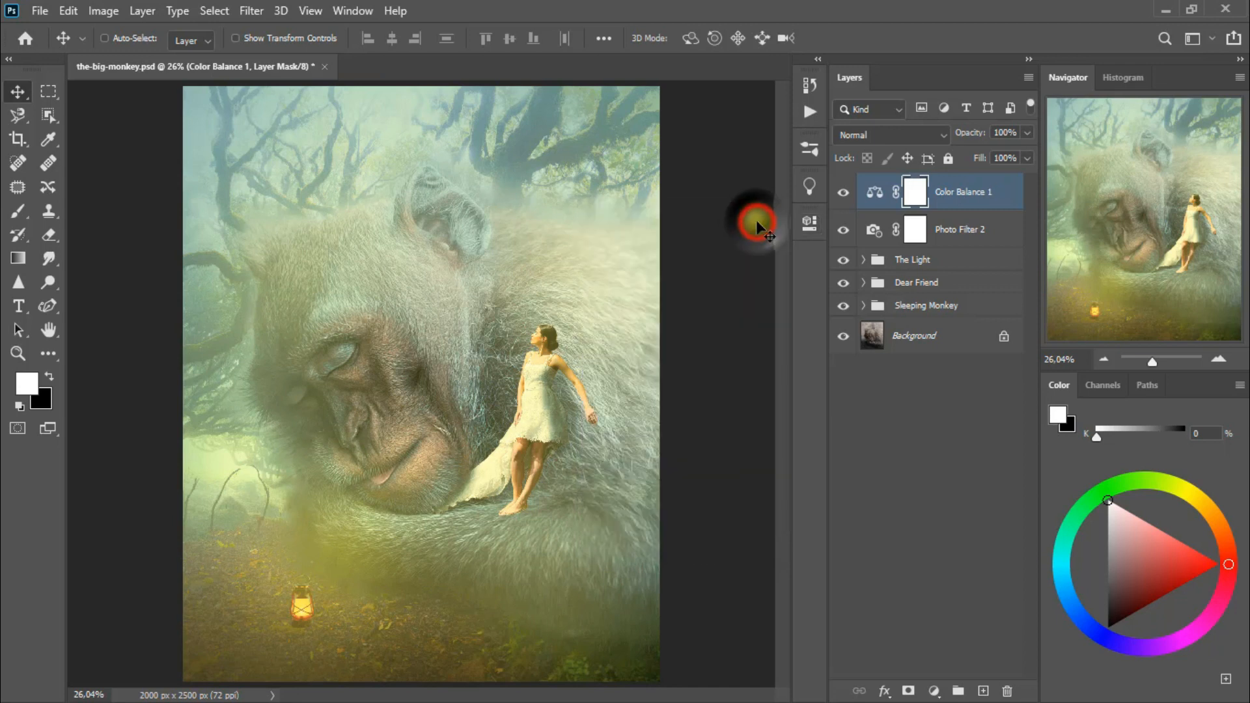
pyautogui.click(844, 196)
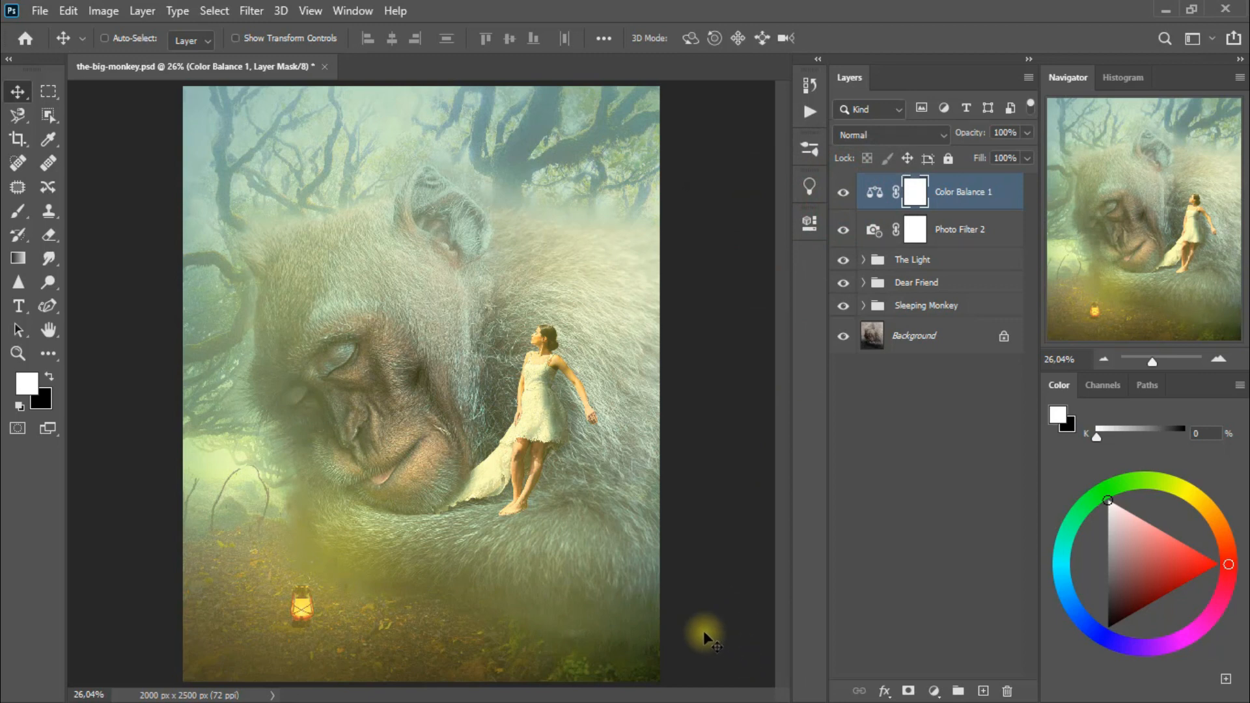
# - Mask the Color Balance off the forest, fur and woman with a 400 px eraser at 45% opacity, sparing the face and lantern ground
pyautogui.click(56, 236)
pyautogui.moveTo(56, 233); pyautogui.dragTo(144, 232)
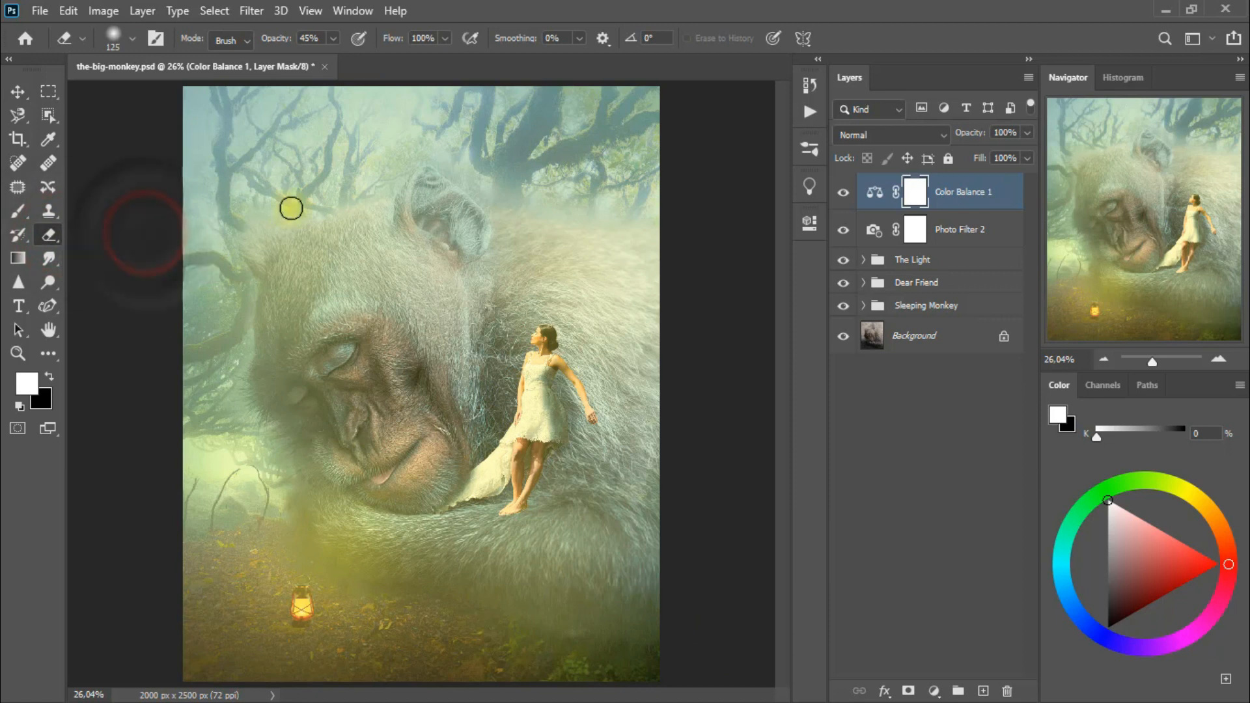
pyautogui.press(']')
pyautogui.press(']')
pyautogui.moveTo(379, 156)
pyautogui.mouseDown()
pyautogui.moveTo(413, 145)
pyautogui.moveTo(237, 363)
pyautogui.moveTo(246, 494)
pyautogui.moveTo(200, 531)
pyautogui.moveTo(219, 423)
pyautogui.mouseUp()
pyautogui.moveTo(225, 392); pyautogui.dragTo(273, 277)
pyautogui.moveTo(282, 260)
pyautogui.mouseDown()
pyautogui.moveTo(224, 146)
pyautogui.moveTo(332, 254)
pyautogui.mouseUp()
pyautogui.moveTo(349, 273)
pyautogui.mouseDown()
pyautogui.moveTo(392, 288)
pyautogui.moveTo(482, 362)
pyautogui.moveTo(441, 530)
pyautogui.moveTo(613, 612)
pyautogui.mouseUp()
pyautogui.moveTo(480, 569)
pyautogui.mouseDown()
pyautogui.moveTo(552, 564)
pyautogui.moveTo(586, 181)
pyautogui.moveTo(541, 130)
pyautogui.mouseUp()
pyautogui.moveTo(461, 127); pyautogui.dragTo(225, 247)
pyautogui.moveTo(198, 181); pyautogui.dragTo(278, 173)
pyautogui.moveTo(201, 111)
pyautogui.mouseDown()
pyautogui.moveTo(614, 134)
pyautogui.moveTo(625, 170)
pyautogui.mouseUp()
pyautogui.moveTo(648, 241)
pyautogui.mouseDown()
pyautogui.moveTo(605, 405)
pyautogui.moveTo(452, 201)
pyautogui.moveTo(279, 282)
pyautogui.moveTo(295, 195)
pyautogui.moveTo(481, 114)
pyautogui.mouseUp()
pyautogui.moveTo(608, 131)
pyautogui.mouseDown()
pyautogui.moveTo(642, 491)
pyautogui.moveTo(536, 558)
pyautogui.mouseUp()
pyautogui.moveTo(293, 524); pyautogui.dragTo(447, 190)
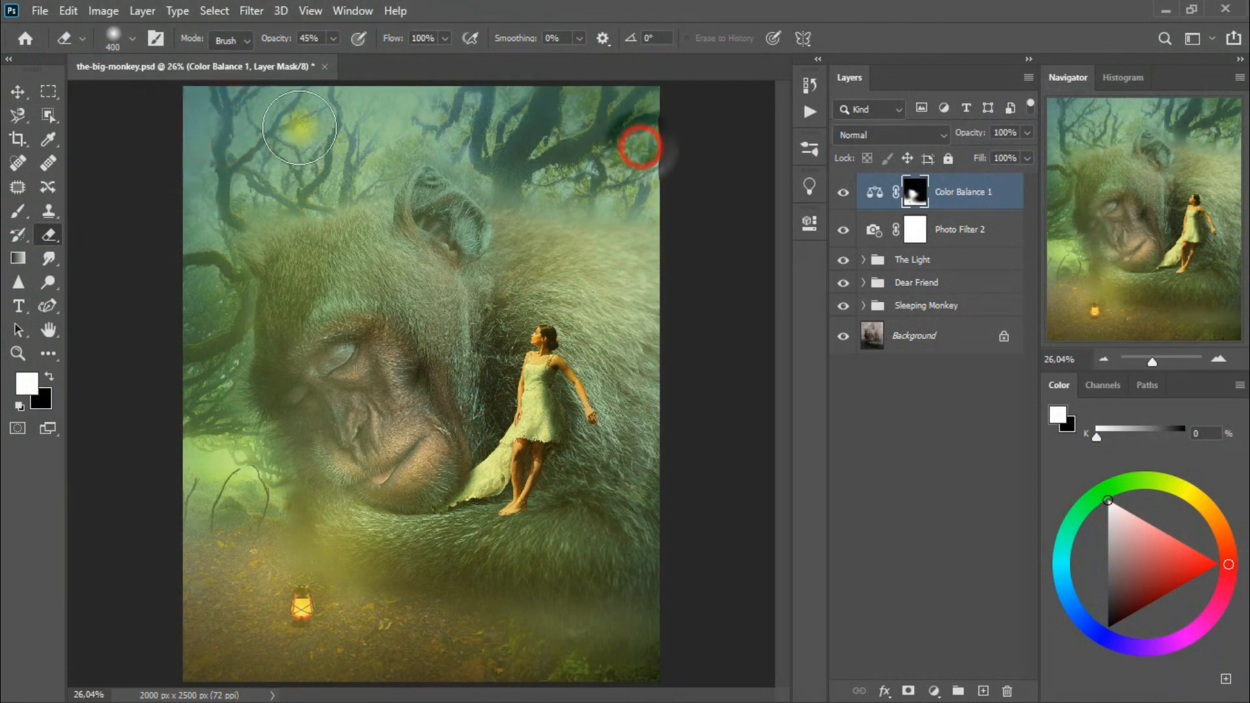
# - Inspect the Color Balance layer mask as a red overlay on the image and restore the normal view
pyautogui.click(17, 92)
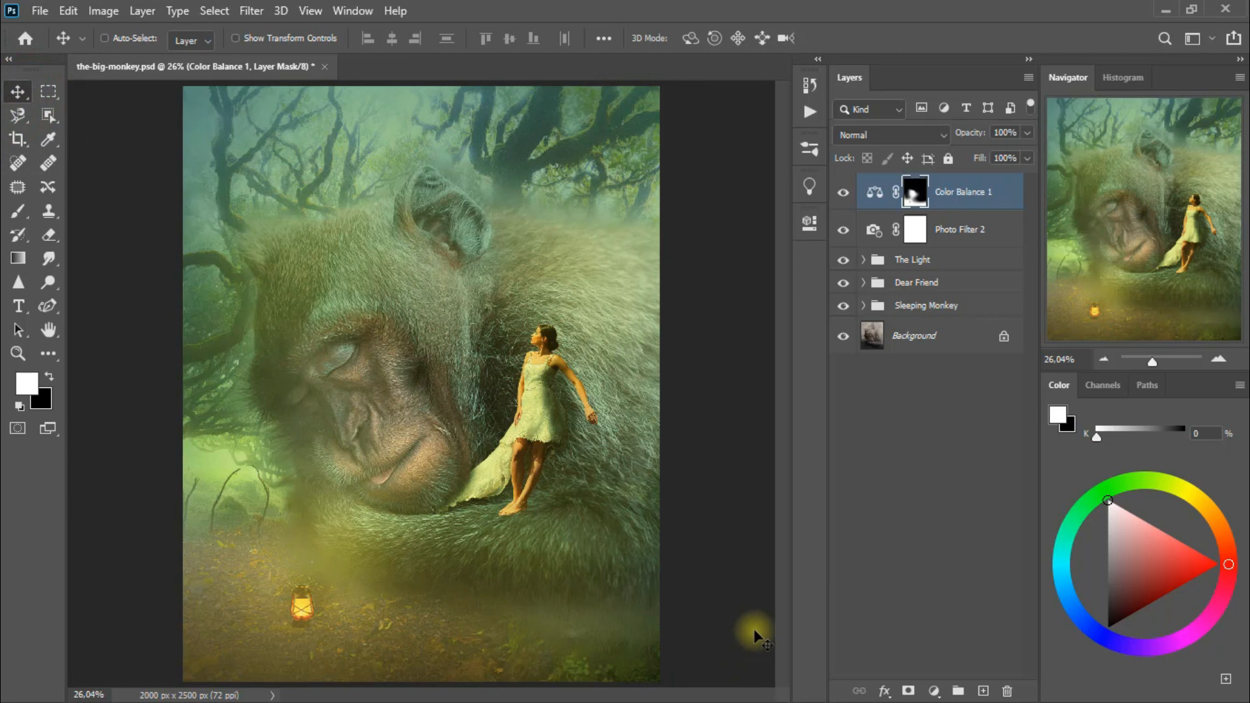
pyautogui.press('x')
pyautogui.press('\\')
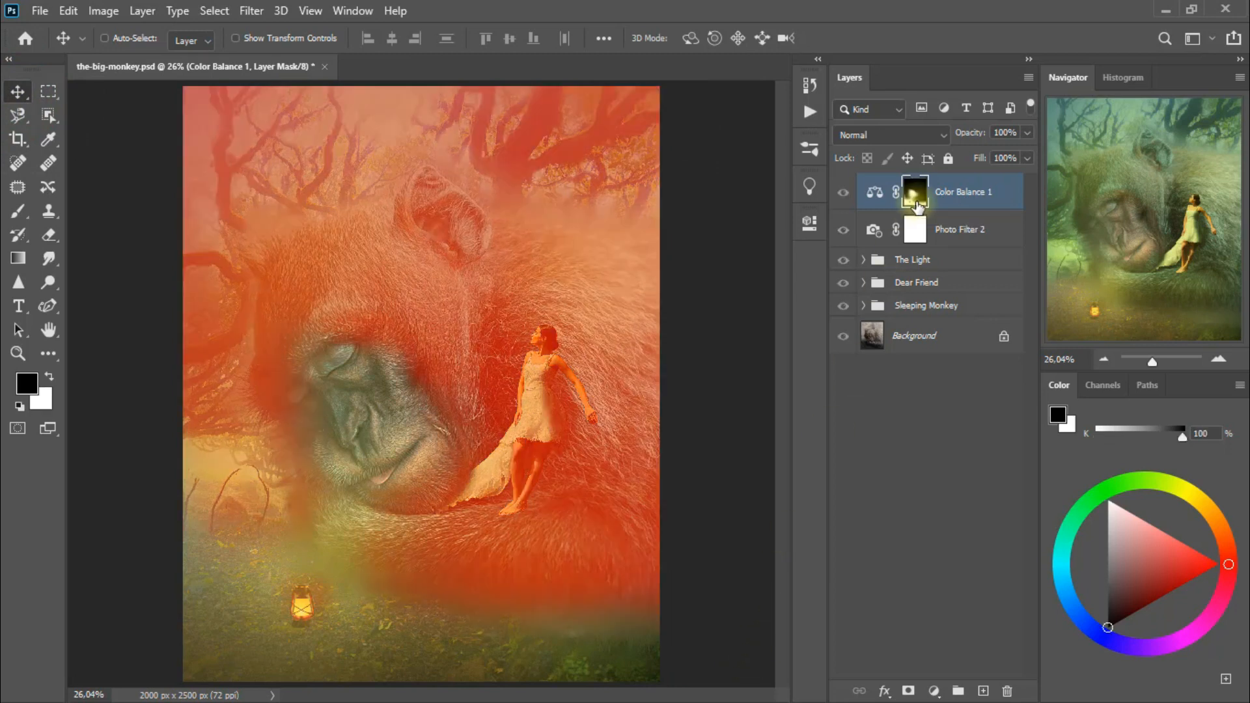
pyautogui.press('\\')
pyautogui.press('\\')
pyautogui.press('\\')
pyautogui.press('x')
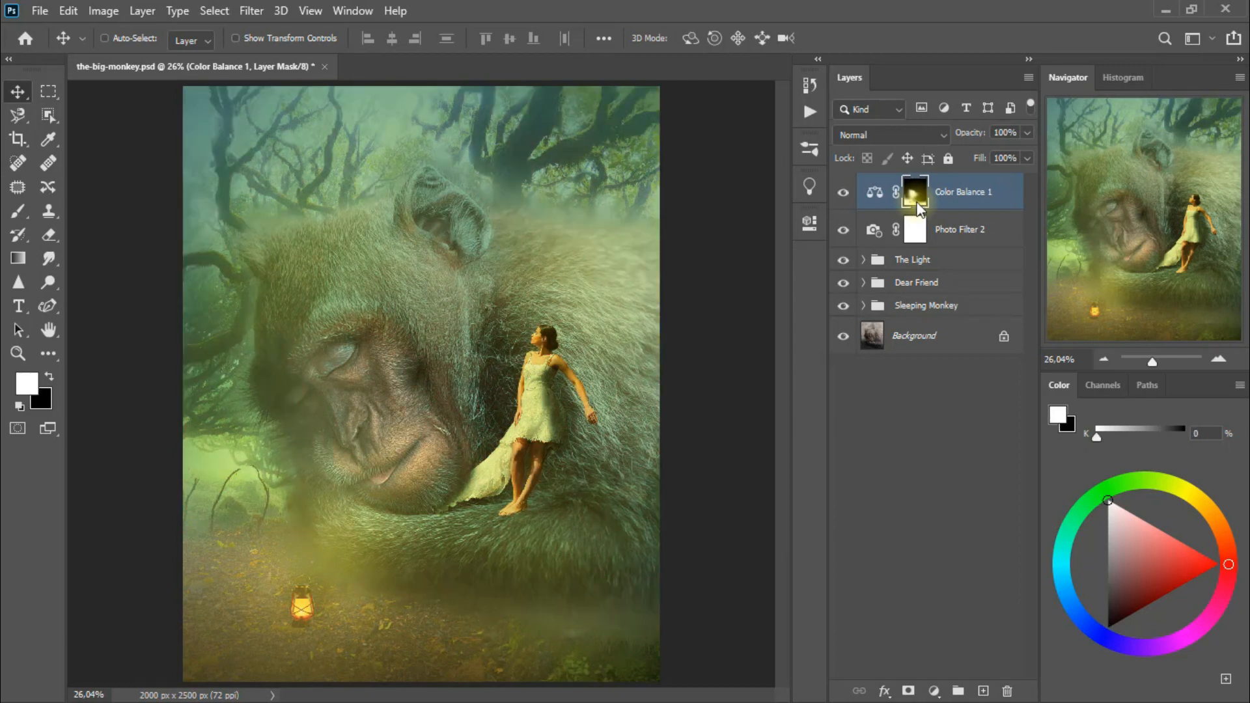
# - Set the Color Balance layer to Color Dodge at 66% opacity and compare the image with and without it
pyautogui.click(878, 134)
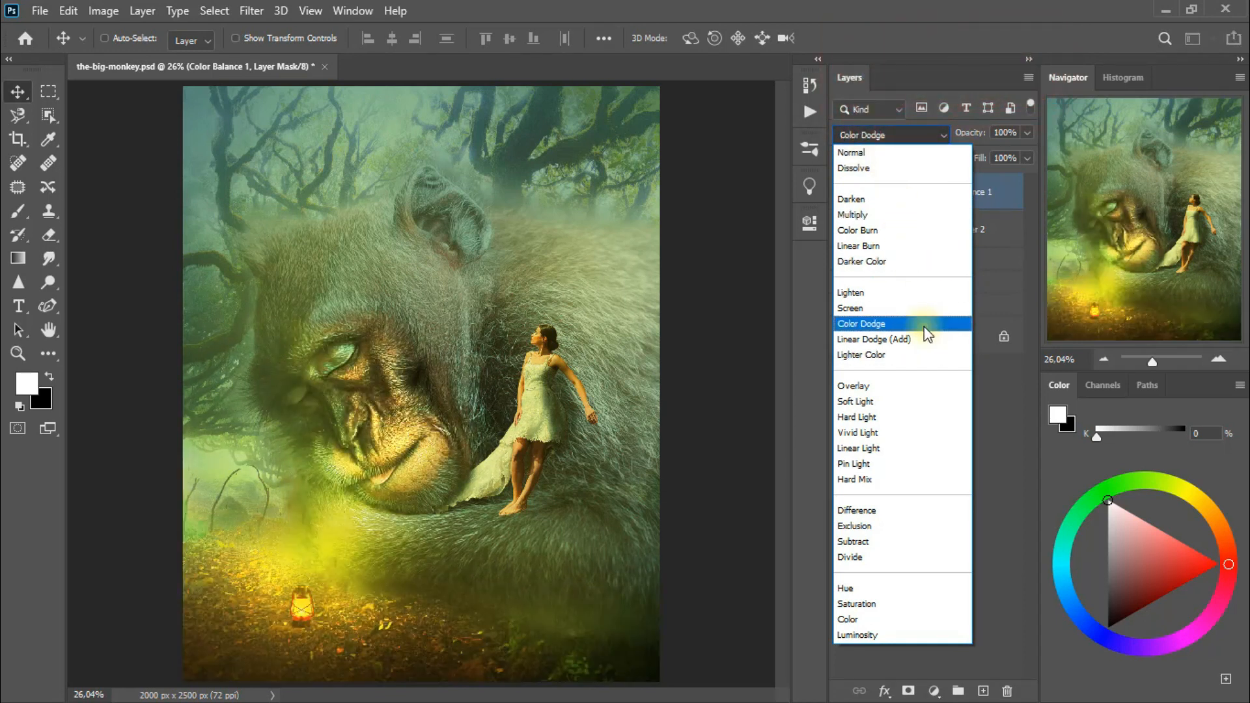
pyautogui.click(925, 326)
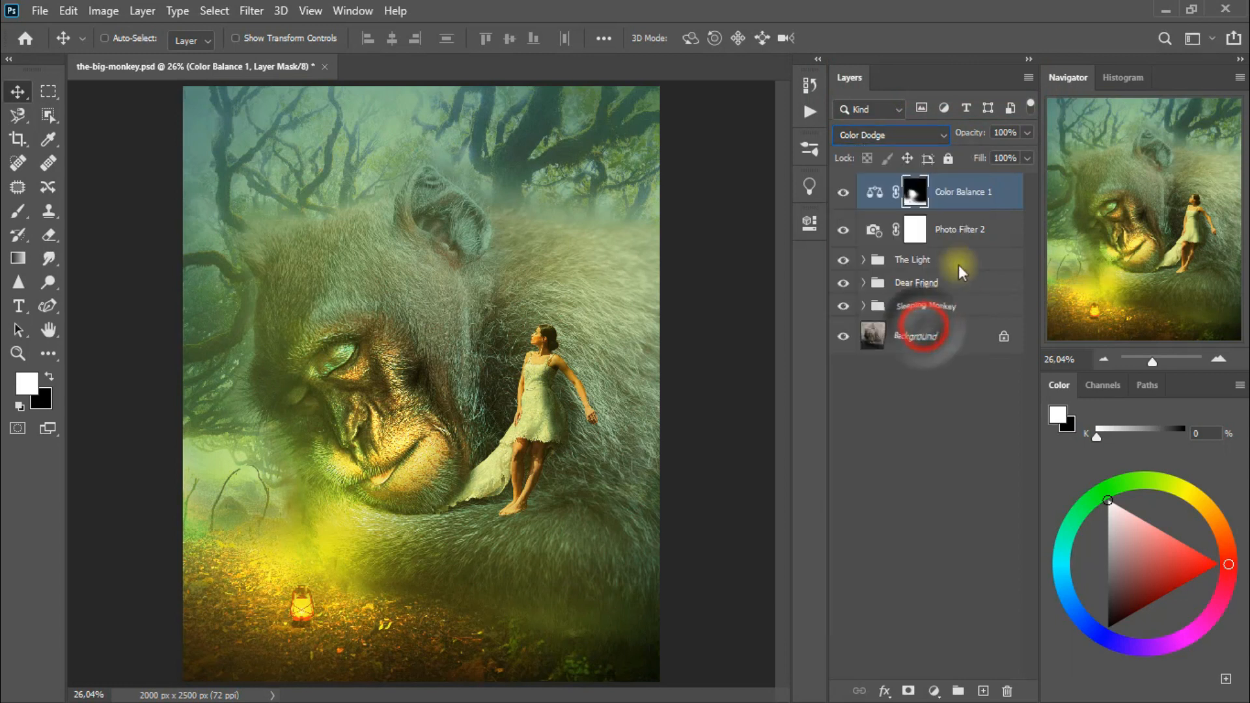
pyautogui.click(1028, 133)
pyautogui.moveTo(1028, 151); pyautogui.dragTo(996, 154)
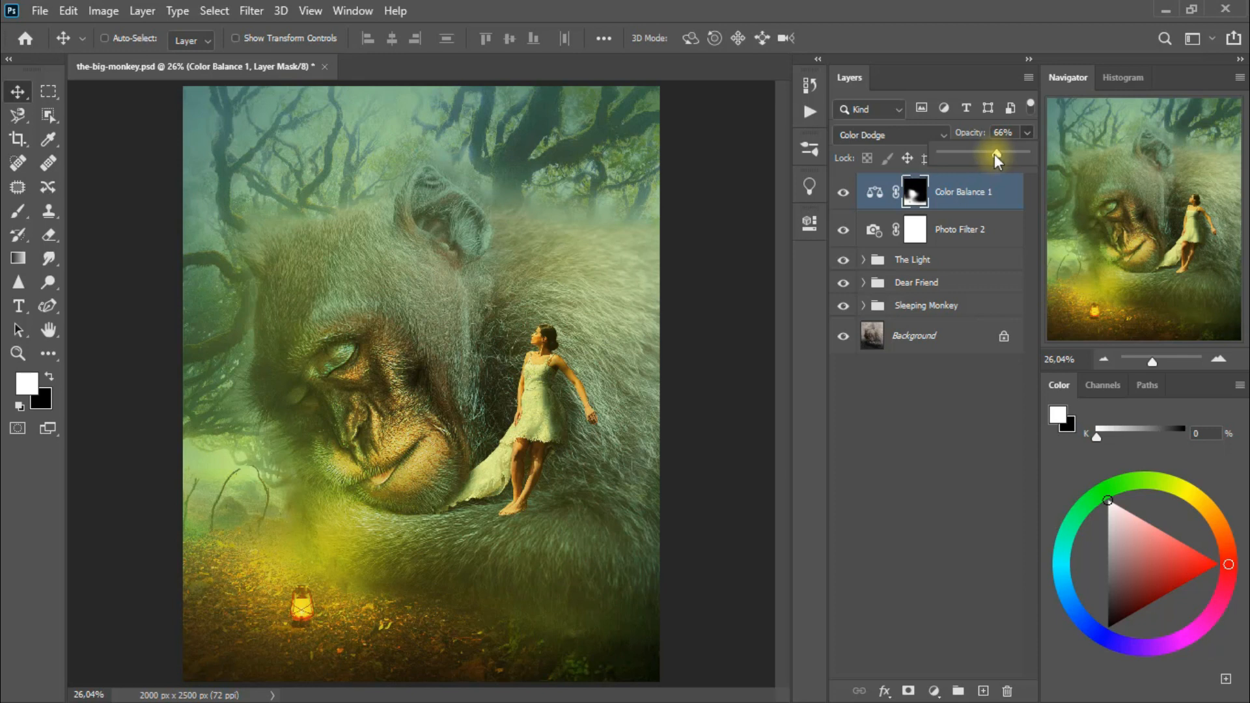
pyautogui.click(845, 193)
pyautogui.click(846, 193)
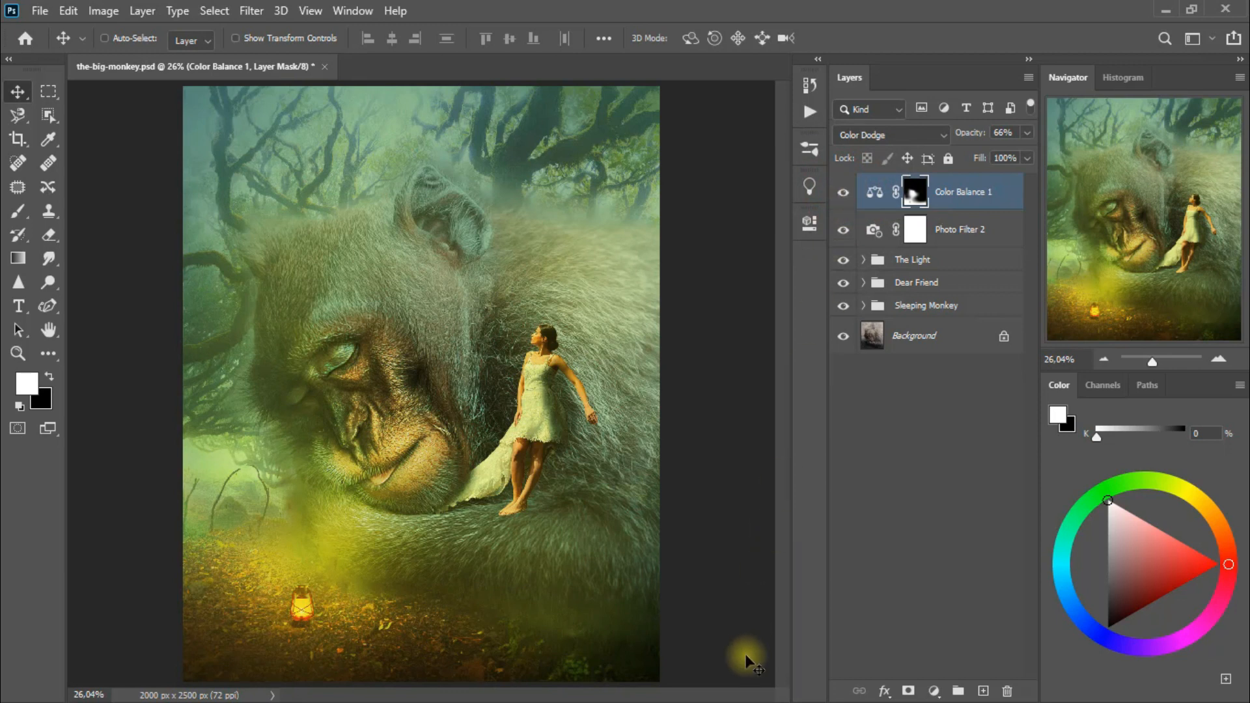
# - Add a Brightness/Contrast adjustment layer on top with brightness -41 and contrast -7, and compare the image with and without it
pyautogui.click(934, 691)
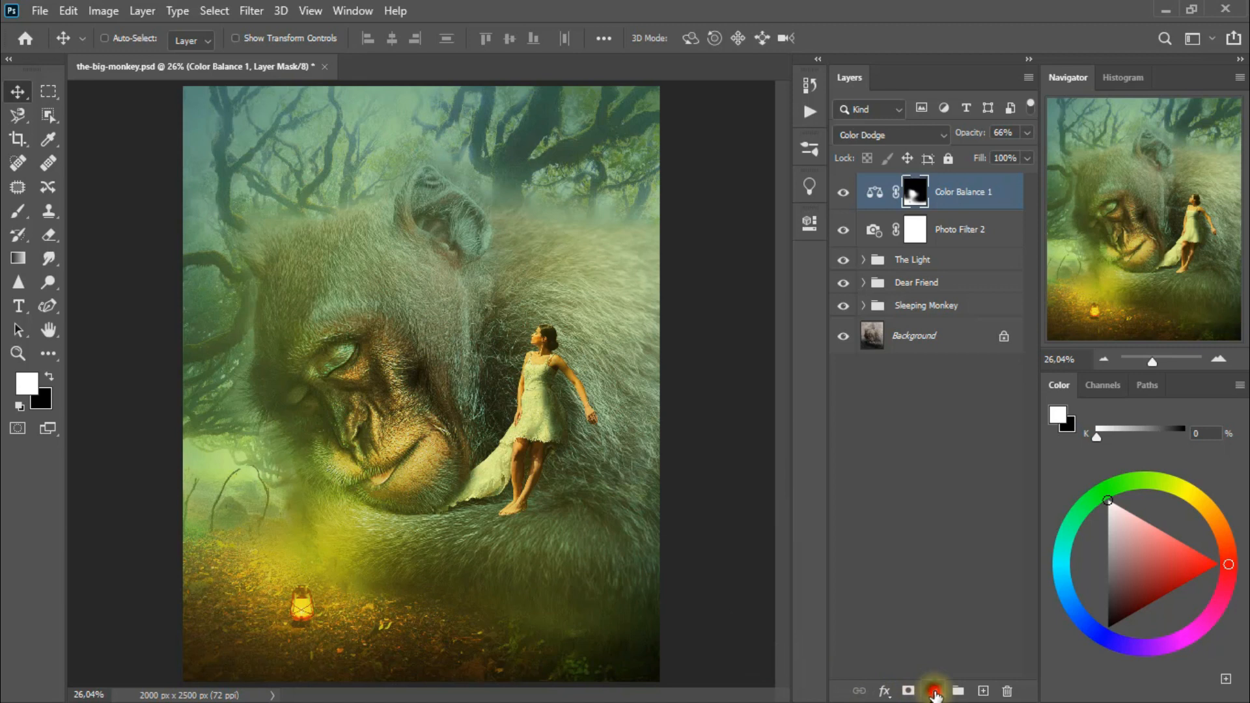
pyautogui.click(1023, 426)
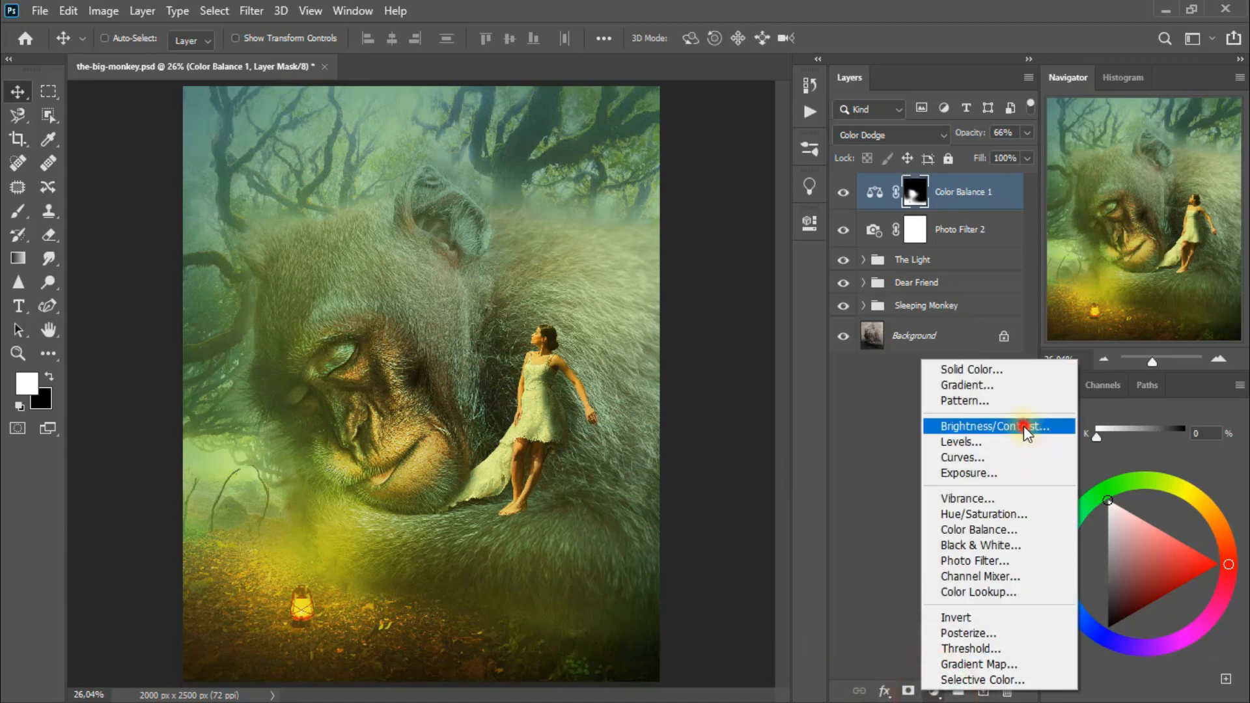
pyautogui.moveTo(680, 325); pyautogui.dragTo(670, 361)
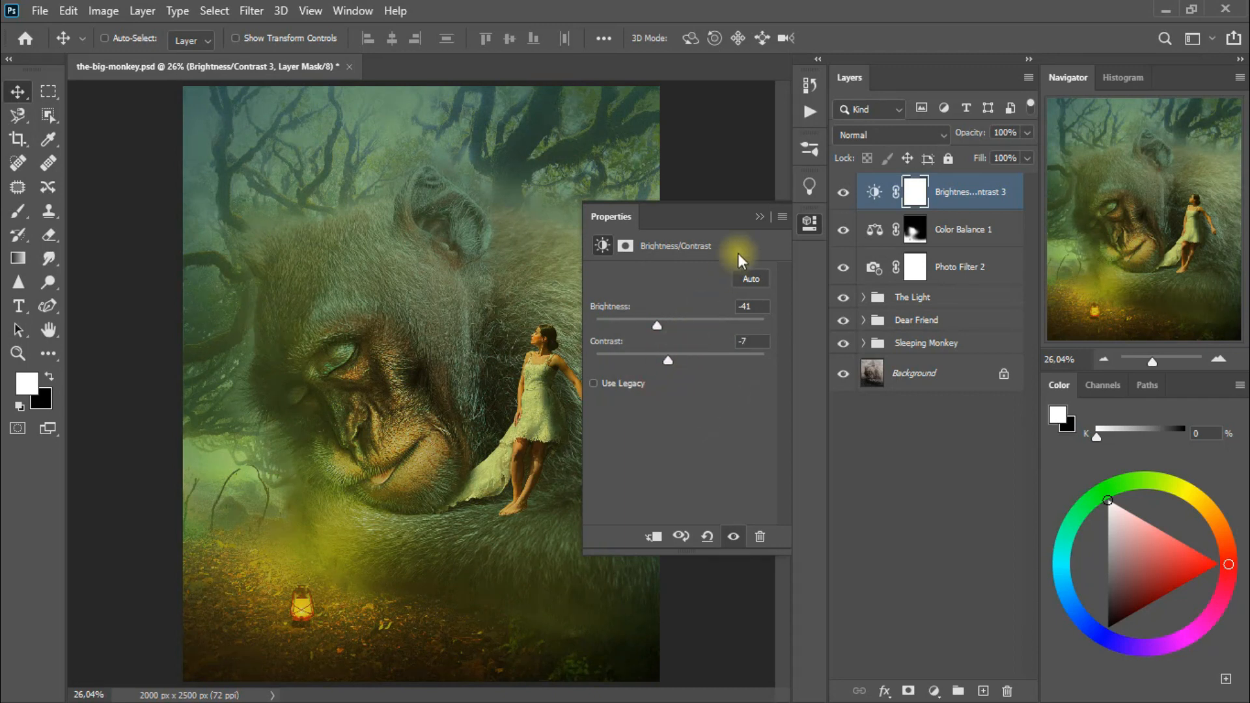
pyautogui.click(761, 217)
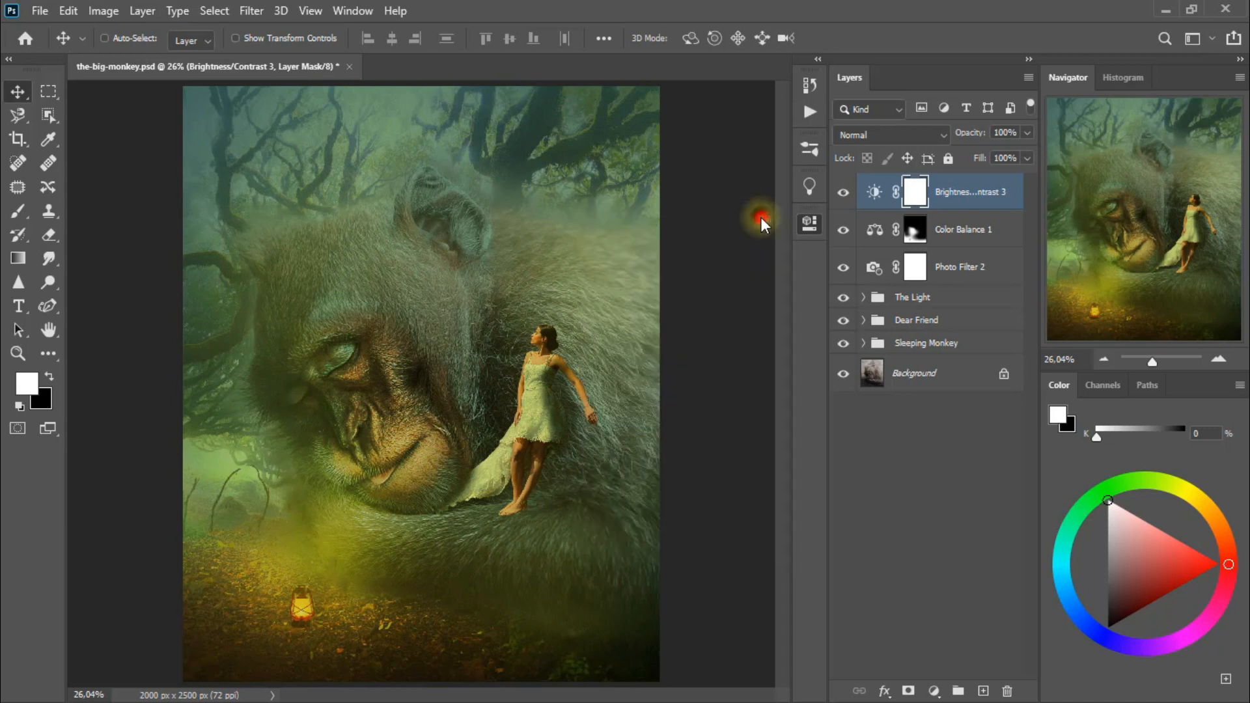
pyautogui.click(842, 194)
pyautogui.click(842, 195)
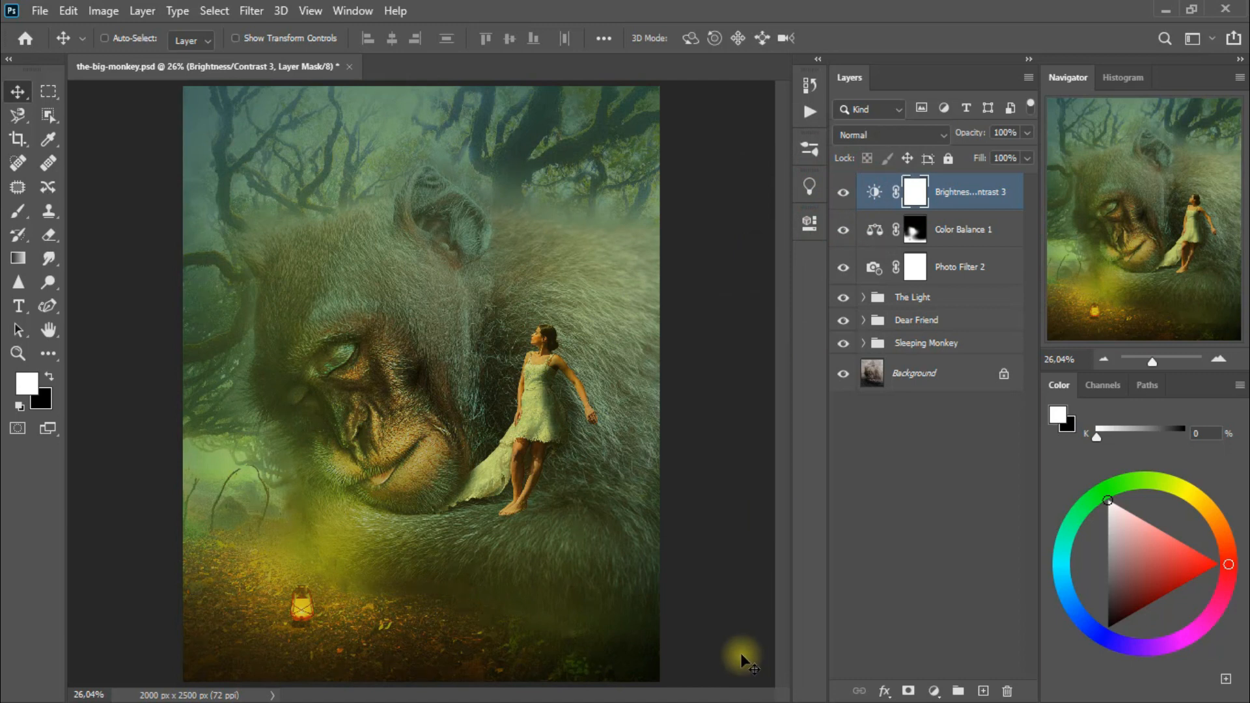
# - Add a Color Lookup adjustment layer on top using the TealOrangePlusContrast.3DL file and compare the image with and without it
pyautogui.click(934, 693)
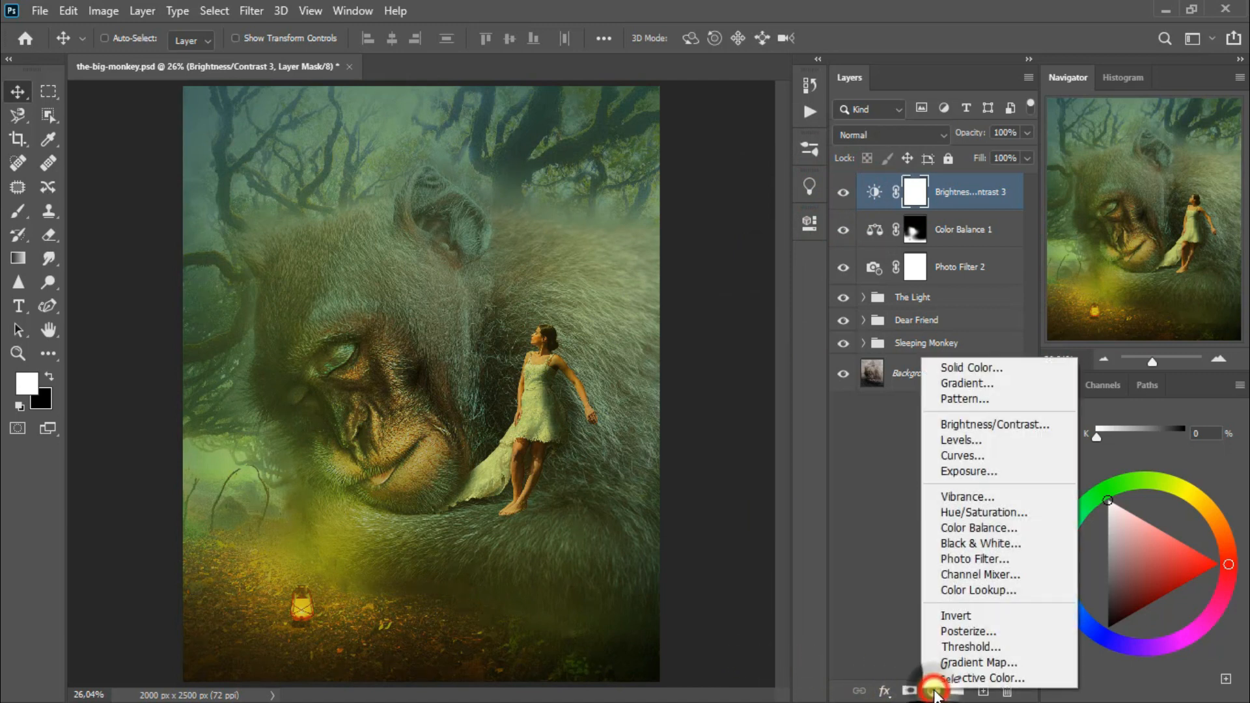
pyautogui.click(1018, 587)
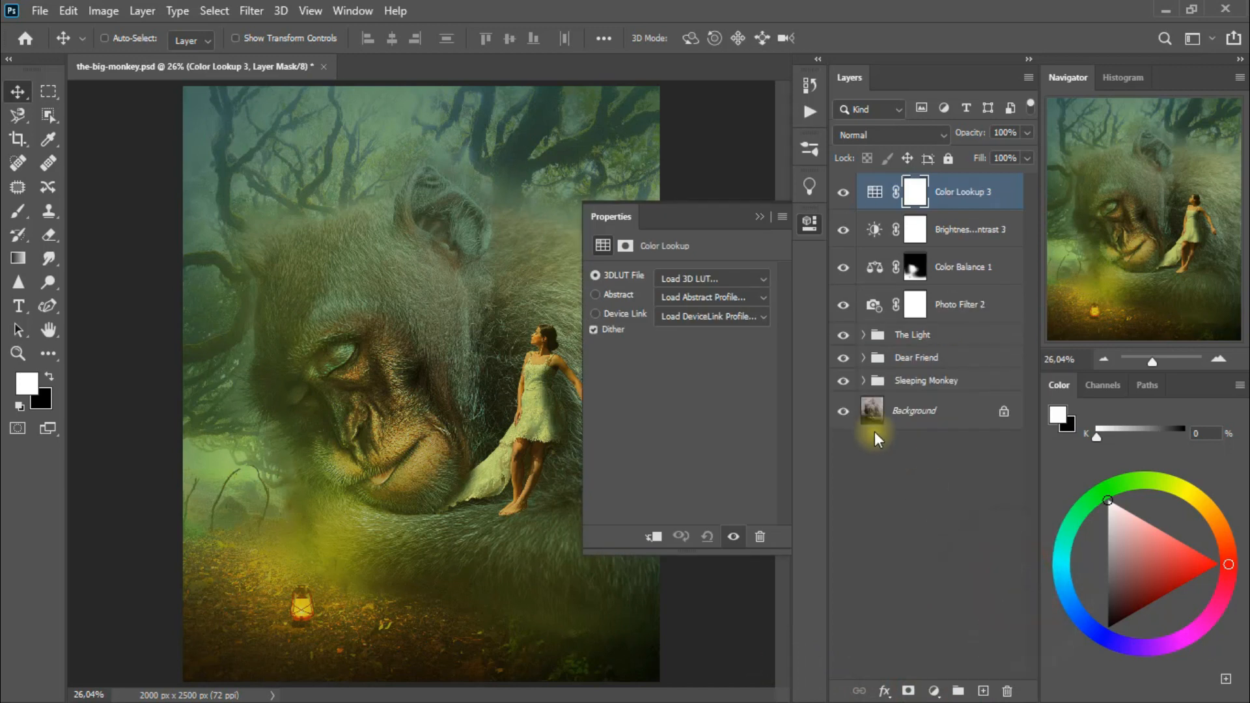
pyautogui.click(732, 278)
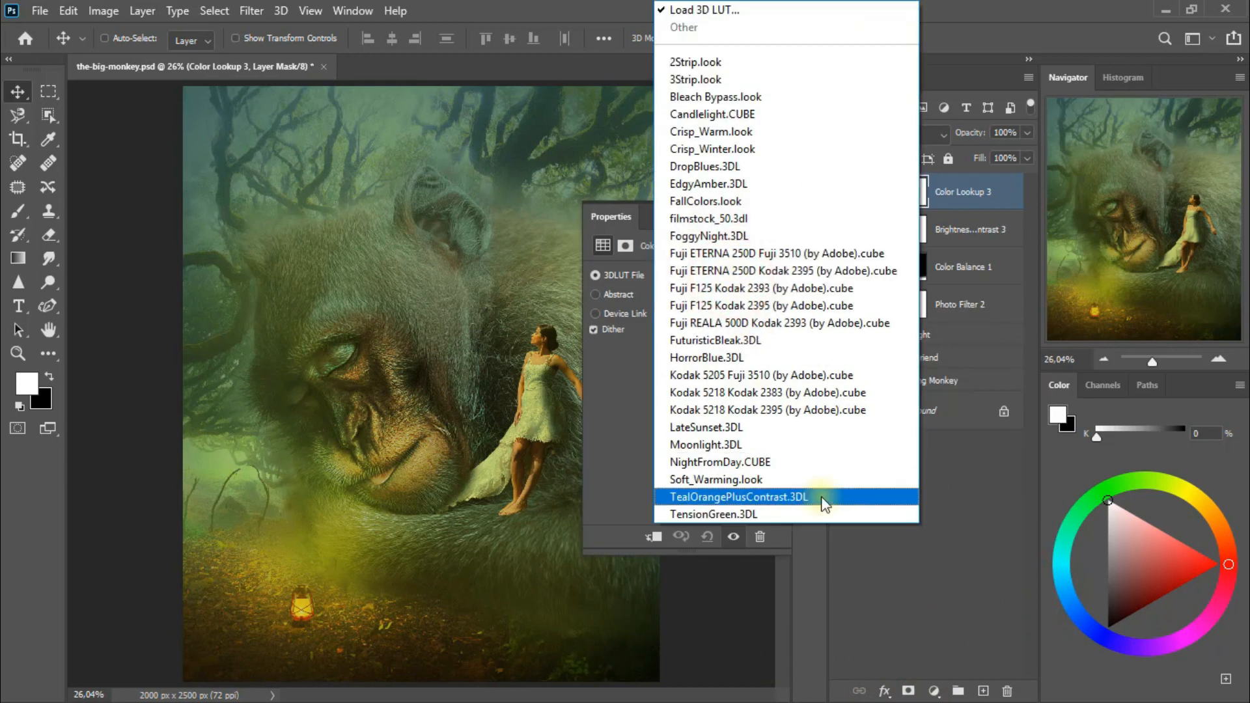
pyautogui.click(823, 498)
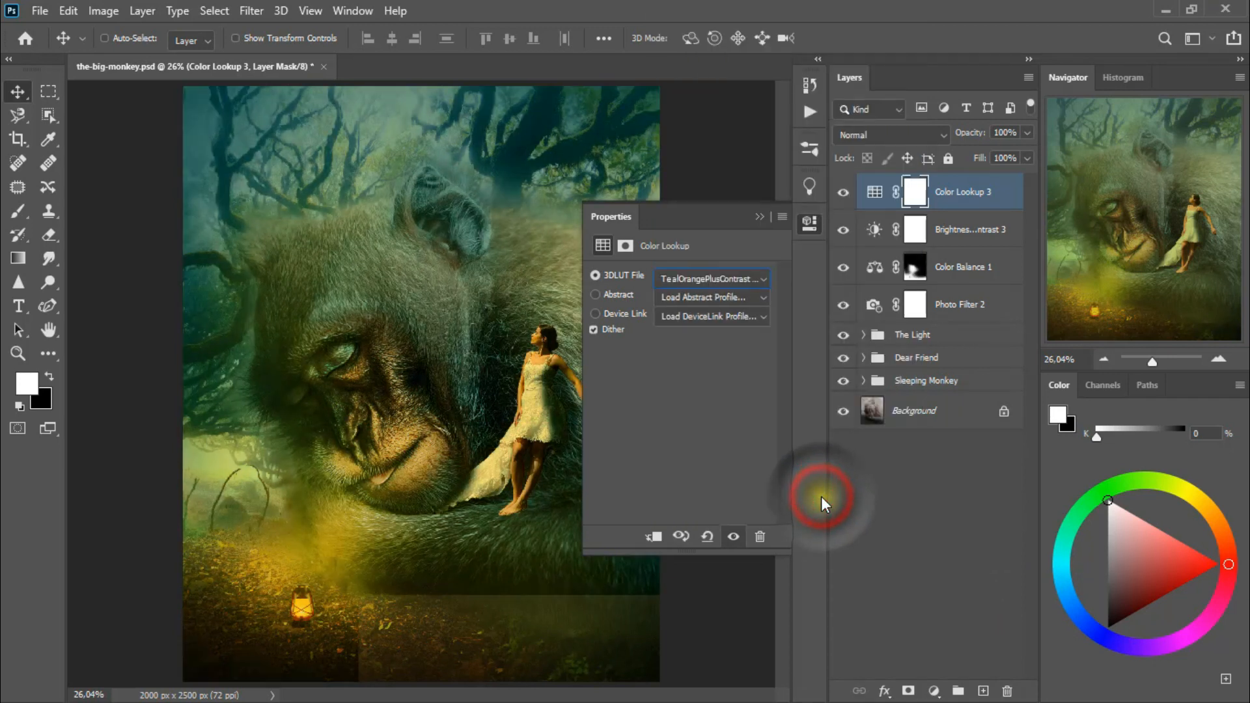
pyautogui.click(758, 216)
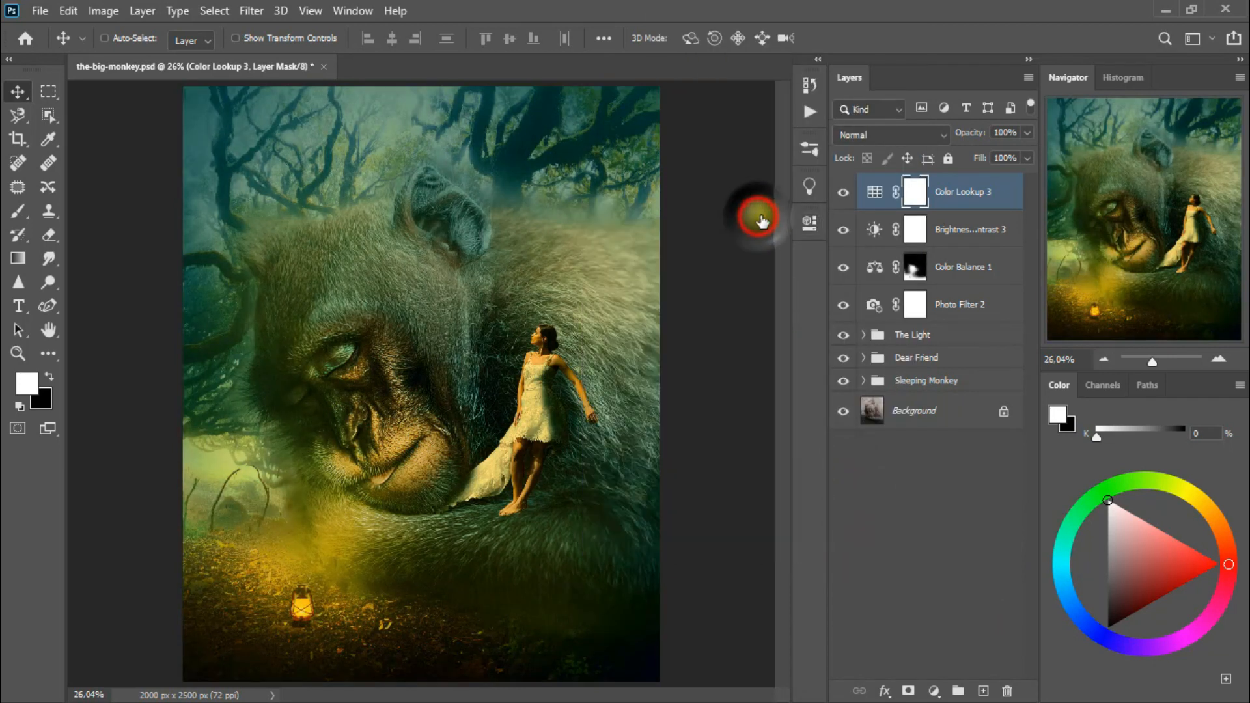
pyautogui.click(843, 193)
pyautogui.click(842, 193)
pyautogui.click(843, 193)
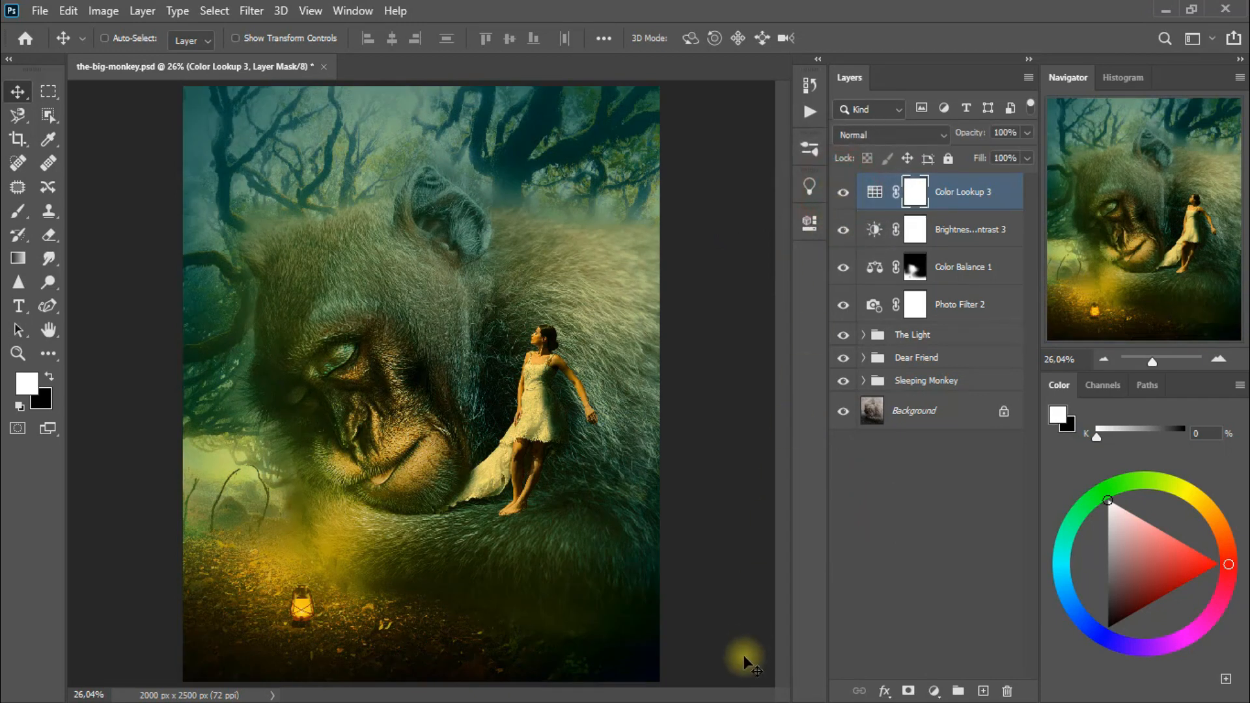
# - Add a Brightness/Contrast adjustment layer on top with brightness 28 and contrast 23
pyautogui.click(936, 692)
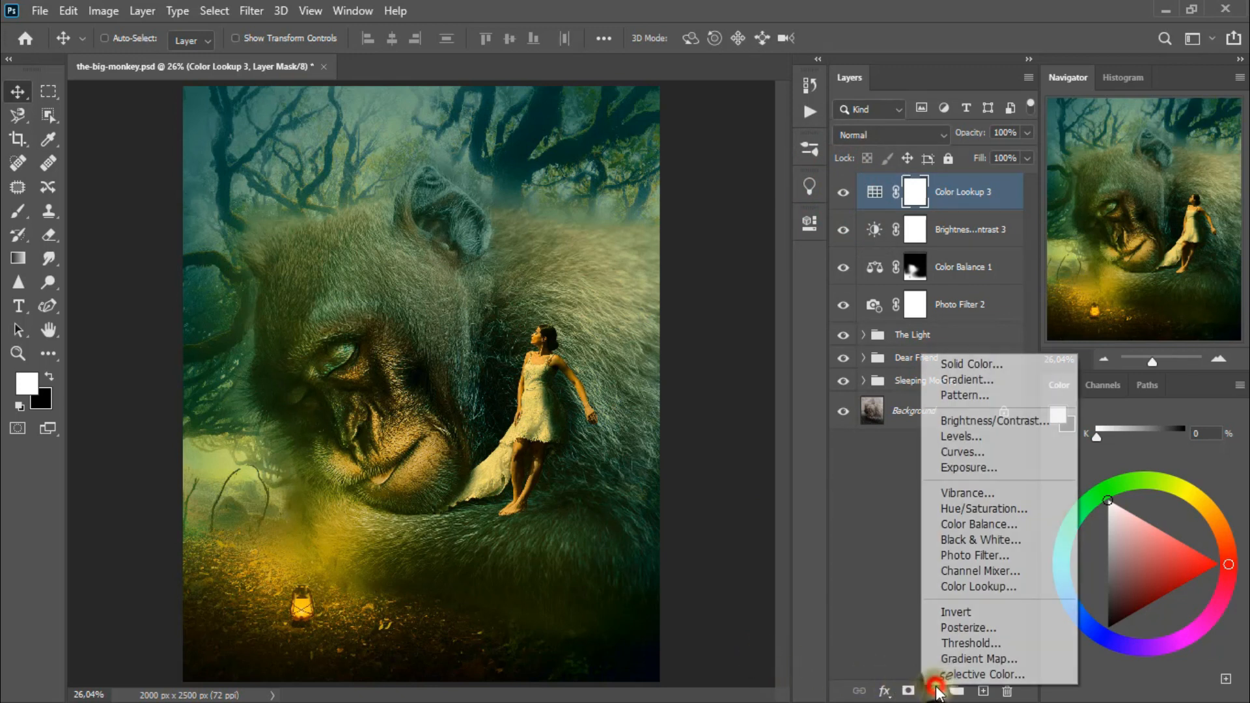
pyautogui.click(1021, 424)
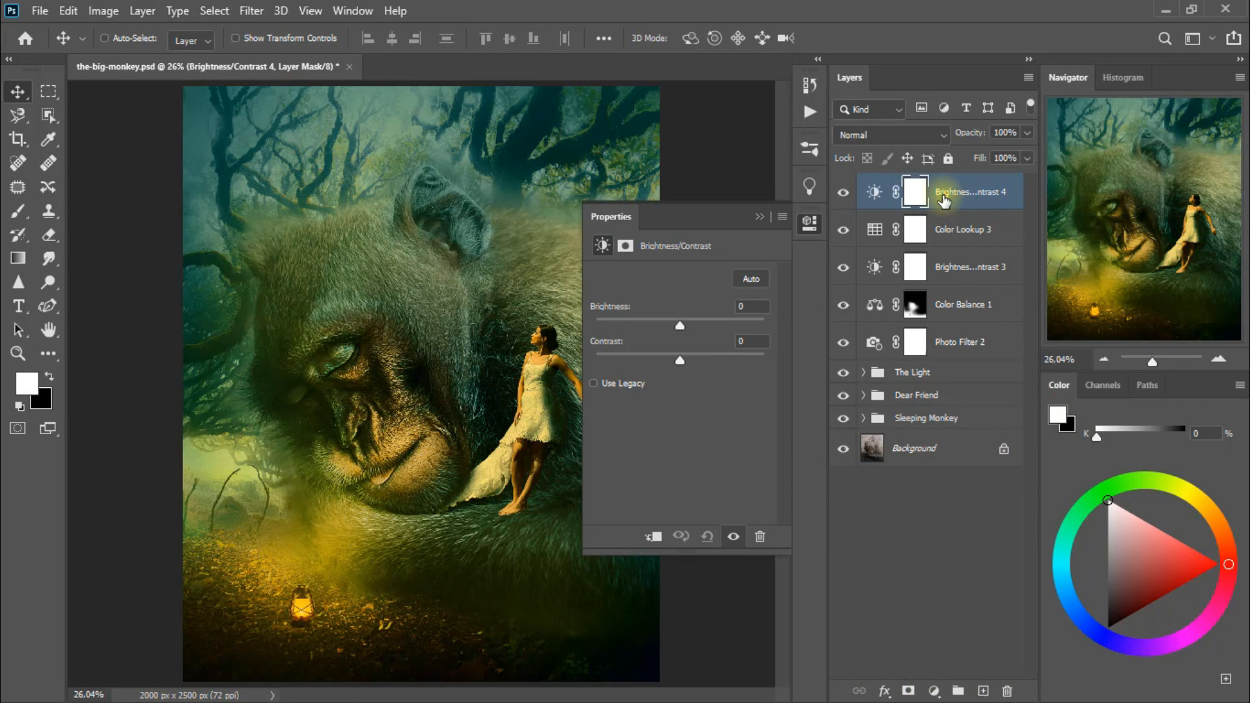
pyautogui.moveTo(679, 327); pyautogui.dragTo(691, 361)
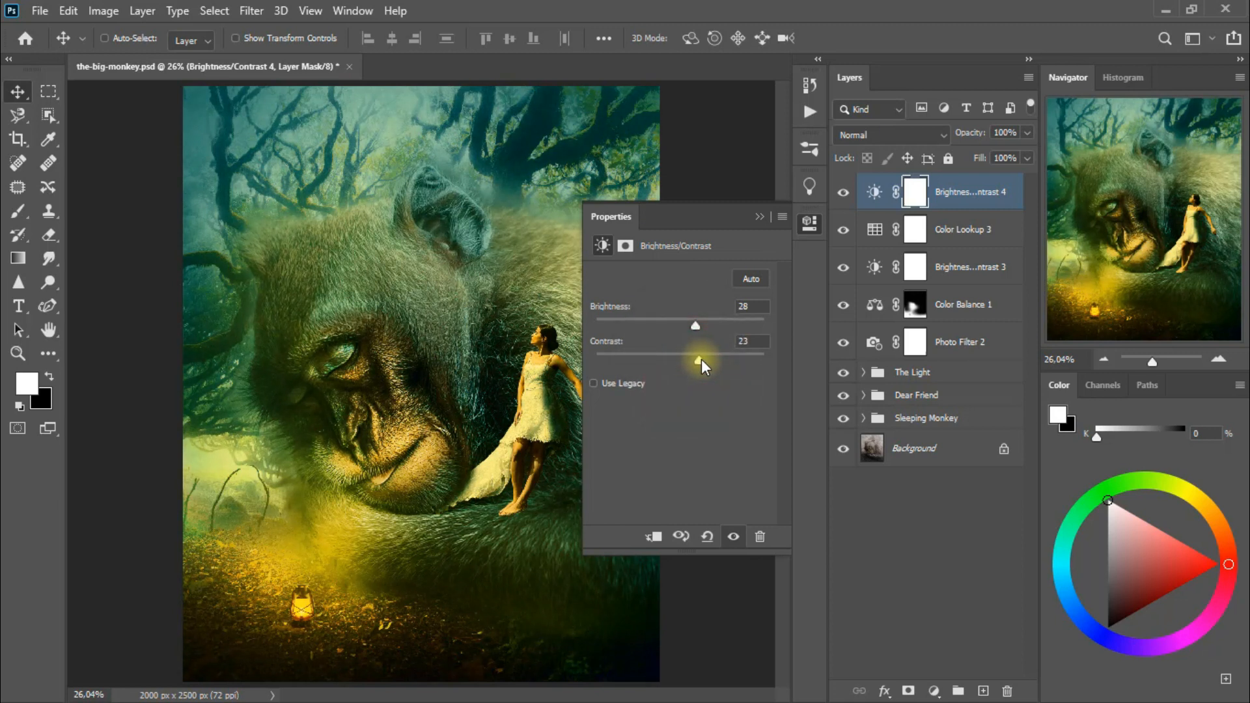
pyautogui.click(759, 217)
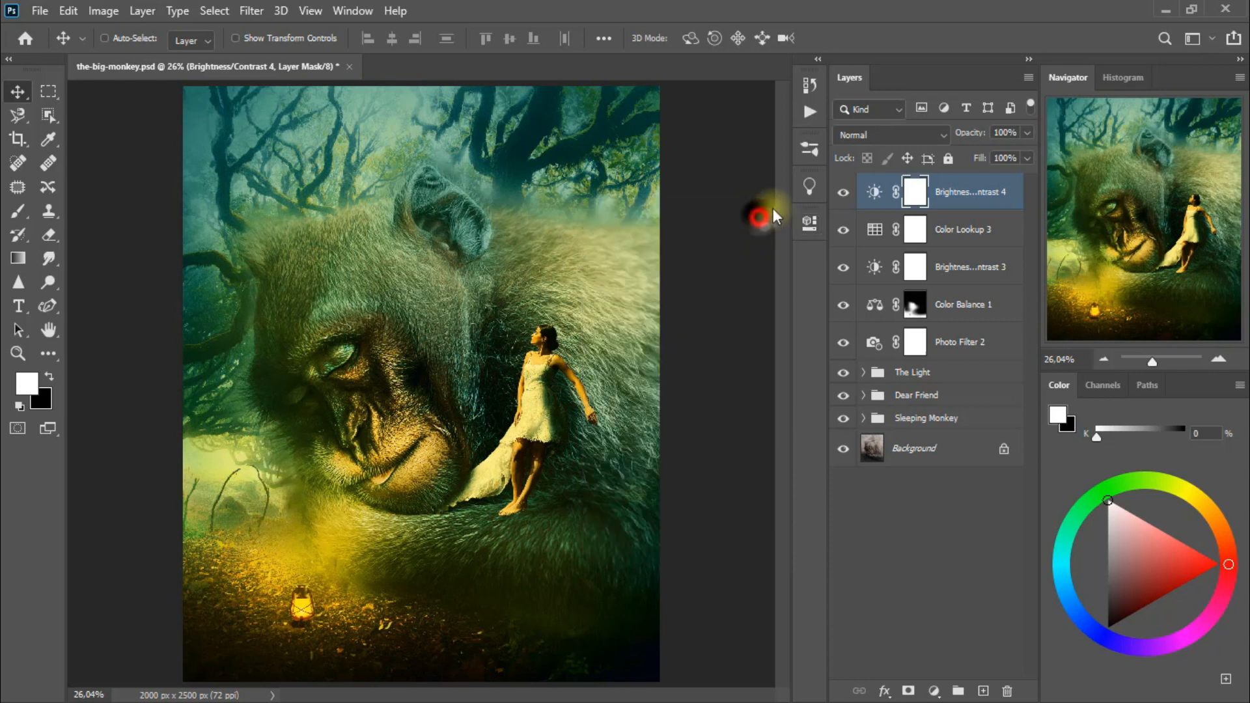
# - Set the new Brightness/Contrast layer's blend mode to Luminosity and compare the image with and without it
pyautogui.click(884, 134)
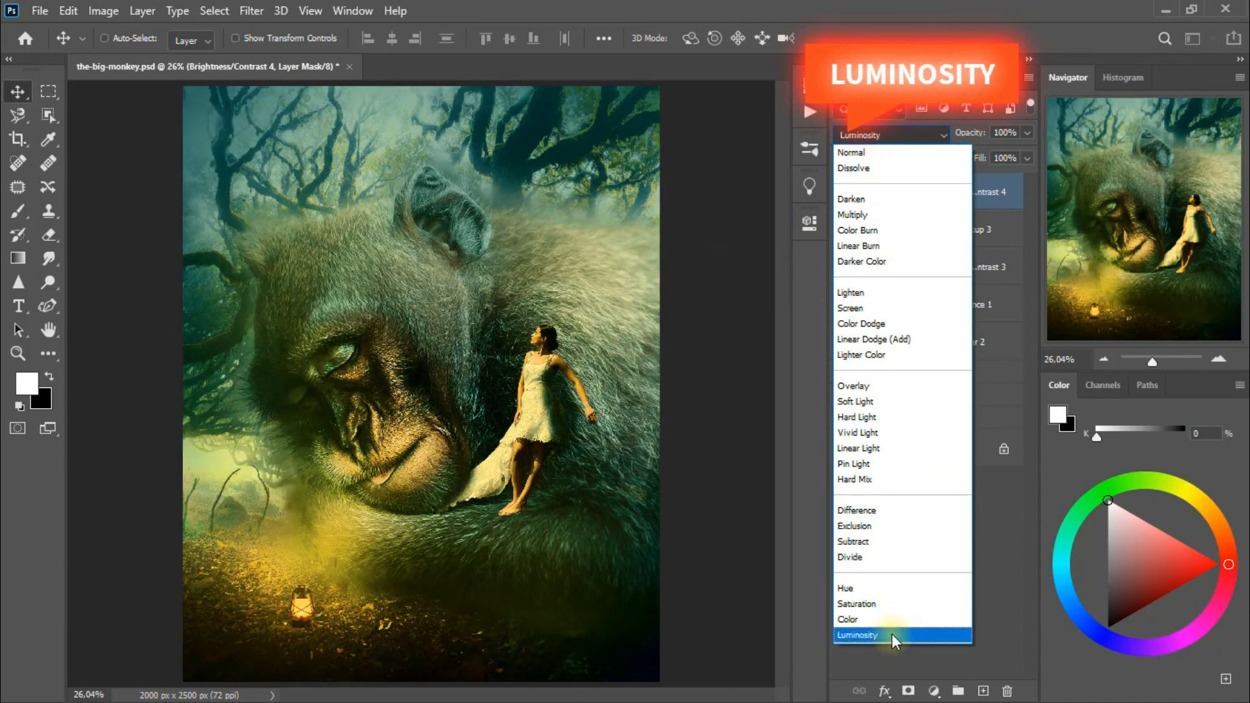
pyautogui.click(892, 634)
pyautogui.click(842, 193)
pyautogui.click(843, 193)
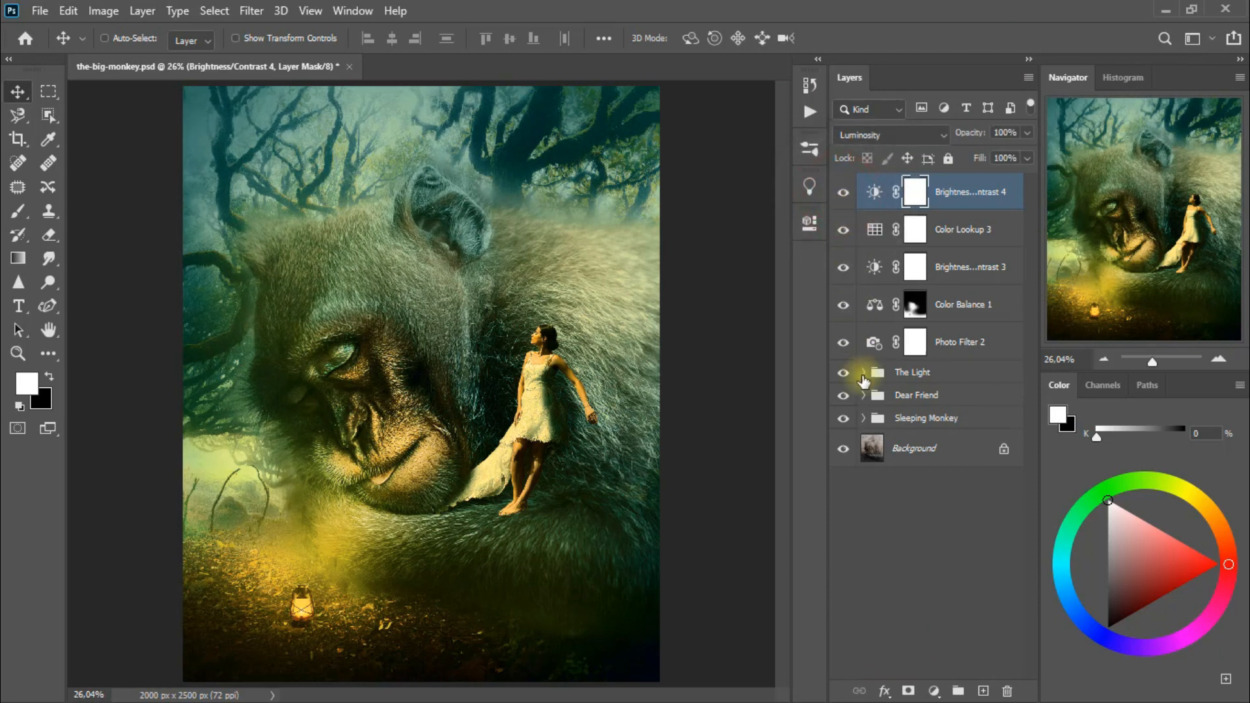
# - Expand The Light group and compare the image with and without Layer 9 and Layer 8
pyautogui.click(863, 373)
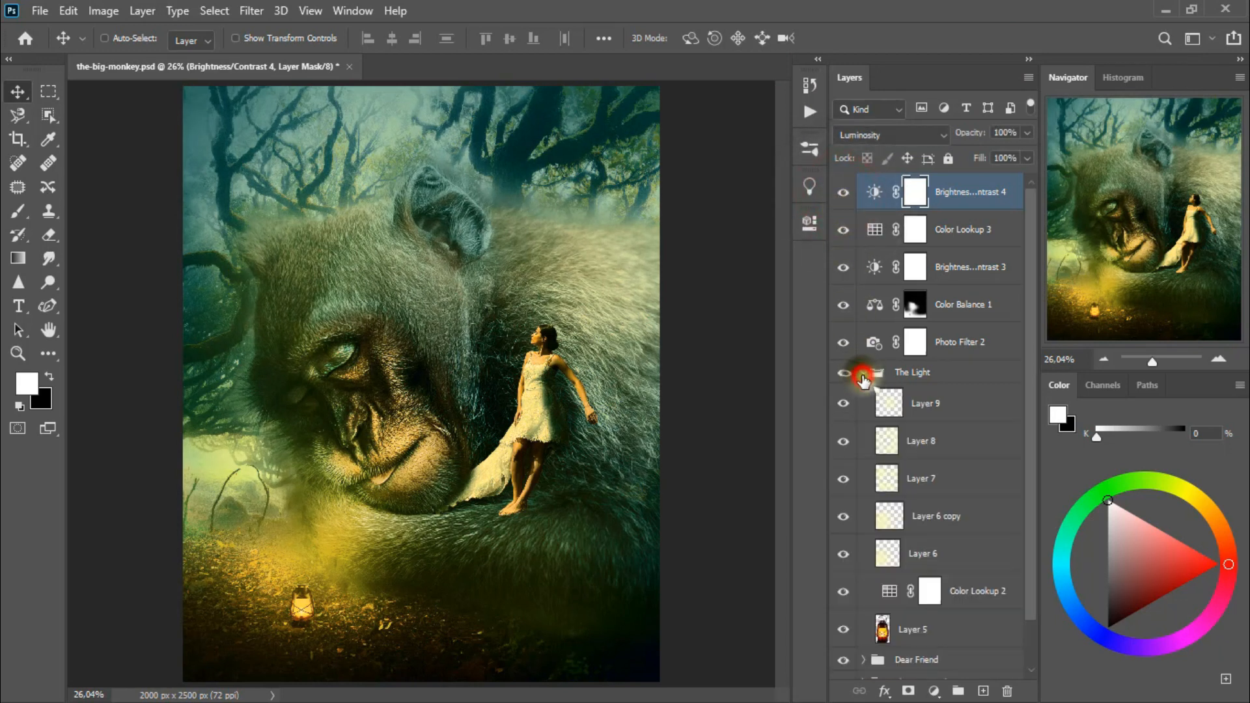
pyautogui.click(843, 404)
pyautogui.click(843, 404)
pyautogui.click(845, 442)
pyautogui.click(845, 442)
# - Compare the image with and without Layer 7 in The Light group and set its opacity to 71%
pyautogui.click(844, 480)
pyautogui.click(844, 480)
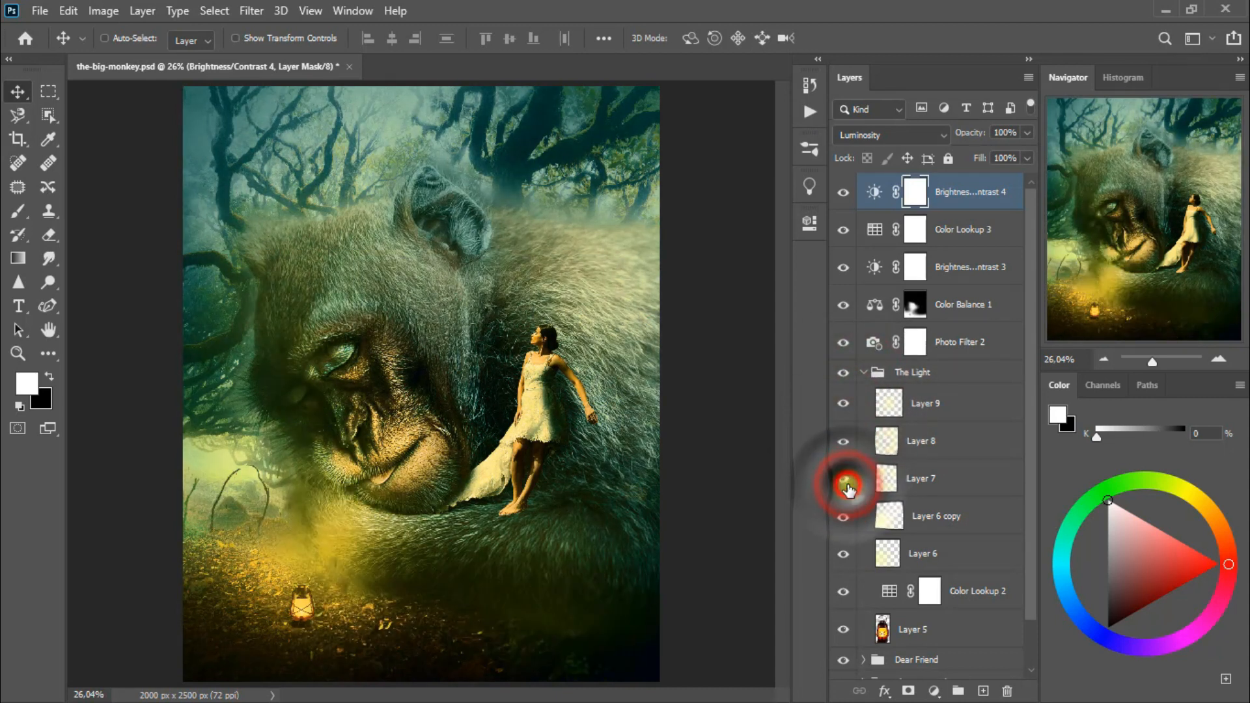
pyautogui.click(844, 480)
pyautogui.click(845, 482)
pyautogui.click(872, 480)
pyautogui.click(1027, 132)
pyautogui.moveTo(1026, 155); pyautogui.dragTo(1010, 158)
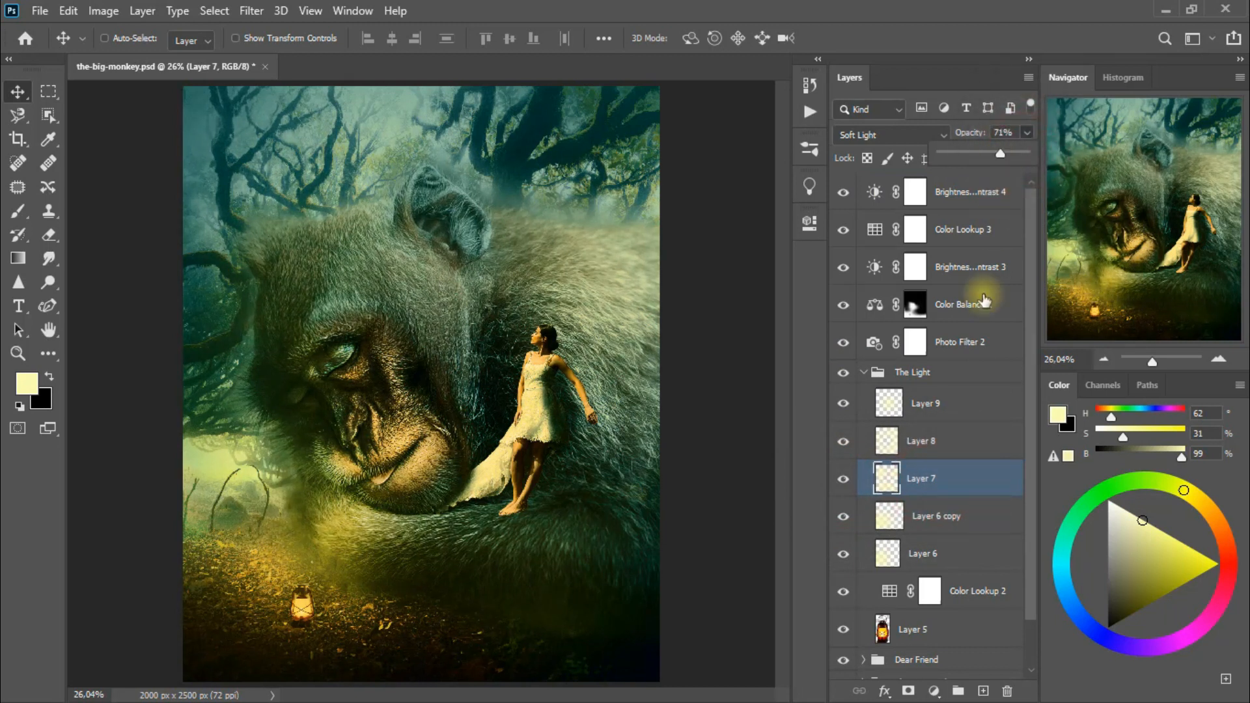
# - Compare the image with and without Layer 6 copy and Layer 6 in The Light group
pyautogui.click(951, 516)
pyautogui.click(842, 519)
pyautogui.click(843, 519)
pyautogui.click(921, 553)
pyautogui.click(840, 555)
pyautogui.click(840, 560)
pyautogui.click(839, 559)
pyautogui.click(838, 559)
# - Check the effect of Layer 9 and Layer 8 by toggling their visibility, and lower Layer 9's opacity
pyautogui.click(846, 402)
pyautogui.click(845, 402)
pyautogui.click(843, 448)
pyautogui.click(842, 448)
pyautogui.click(843, 416)
pyautogui.click(843, 415)
pyautogui.click(844, 416)
pyautogui.click(843, 416)
pyautogui.click(949, 404)
pyautogui.moveTo(1028, 132); pyautogui.dragTo(953, 155)
# - Compare the image with and without Layer 8 and set its opacity to 20%
pyautogui.click(845, 448)
pyautogui.click(846, 448)
pyautogui.click(845, 448)
pyautogui.click(846, 448)
pyautogui.click(949, 443)
pyautogui.click(1028, 132)
pyautogui.moveTo(956, 155); pyautogui.dragTo(958, 155)
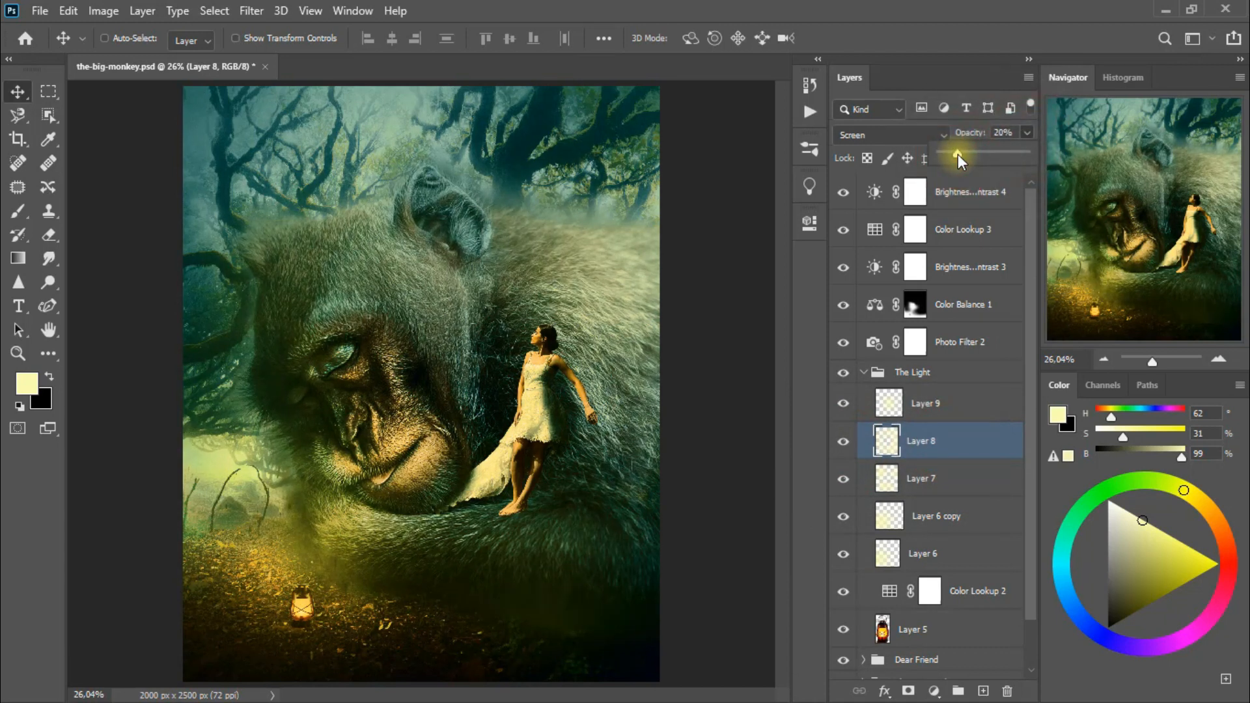
# - Collapse The Light group and compare the image with and without the top Brightness/Contrast layer
pyautogui.click(864, 376)
pyautogui.click(925, 199)
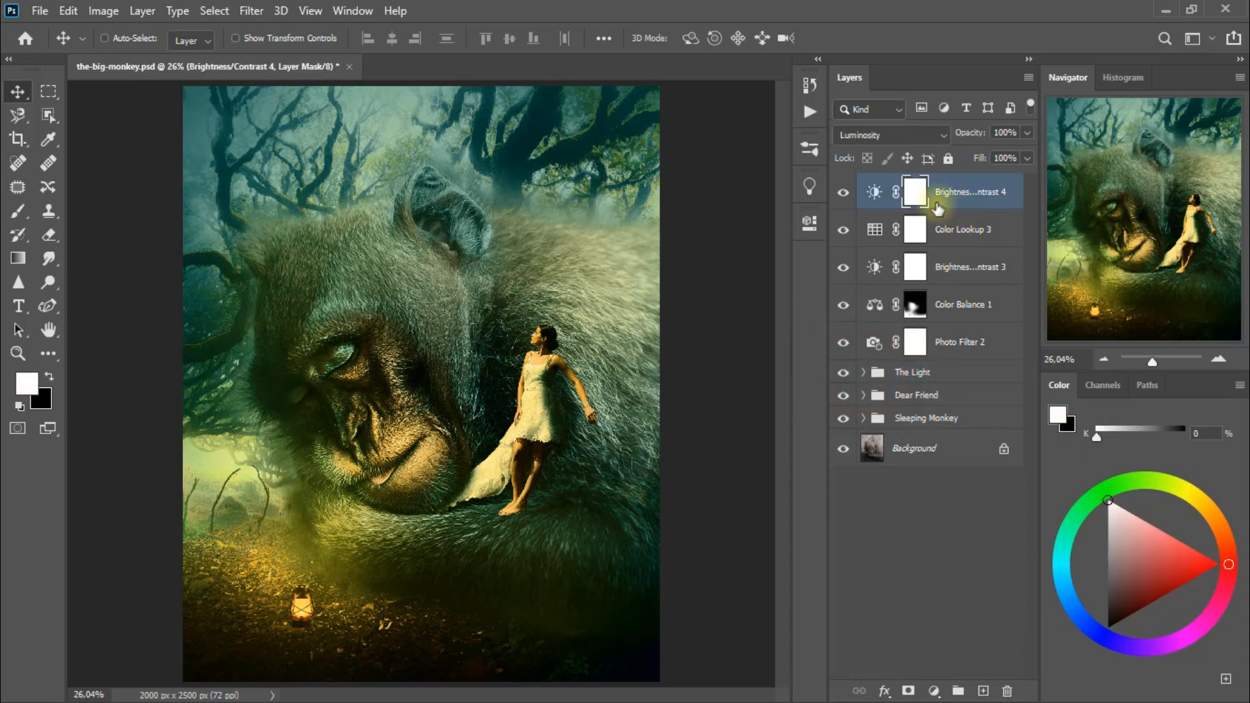
pyautogui.click(843, 194)
pyautogui.click(843, 194)
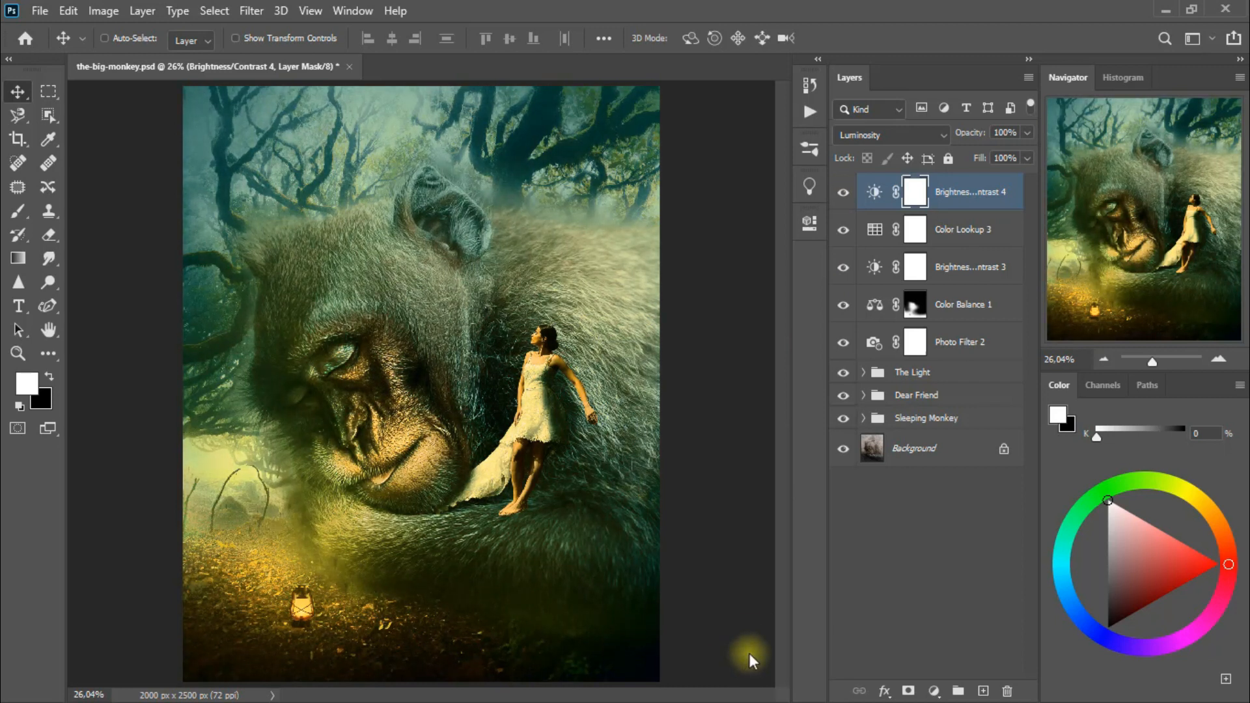
# - Lower the opacity of the Color Lookup 2 layer inside The Light group
pyautogui.click(865, 372)
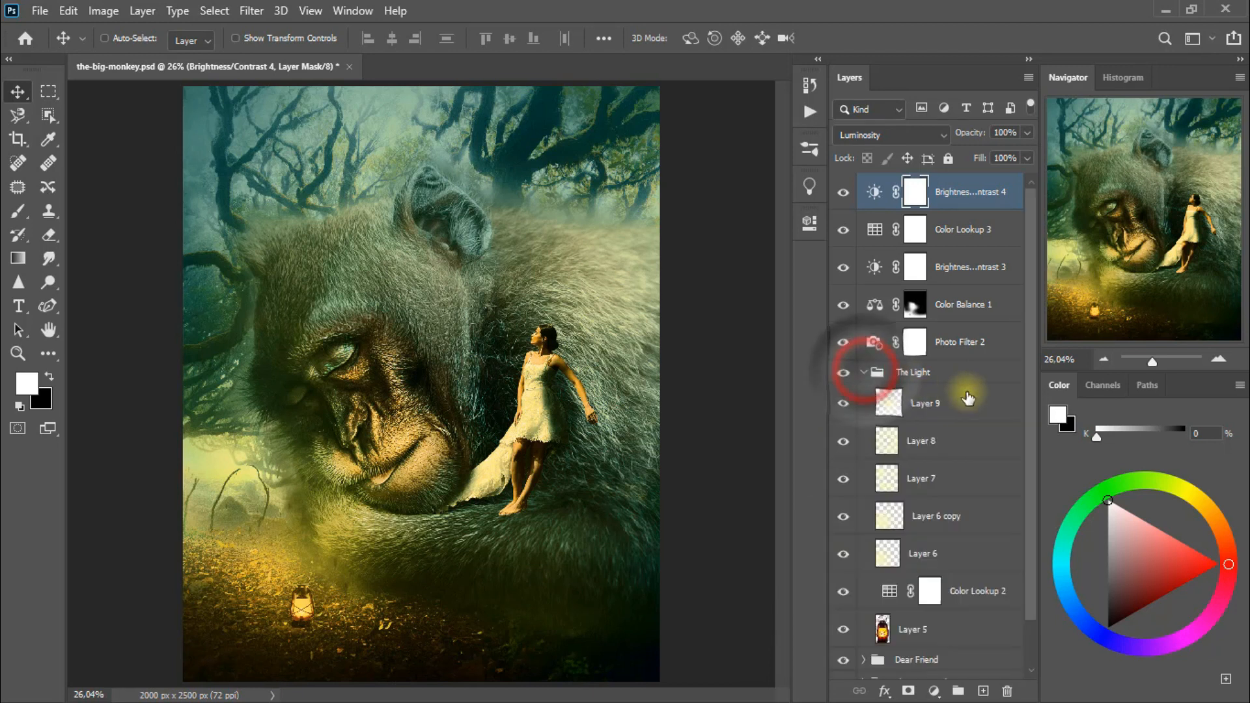
pyautogui.scroll(-2, 966, 398)
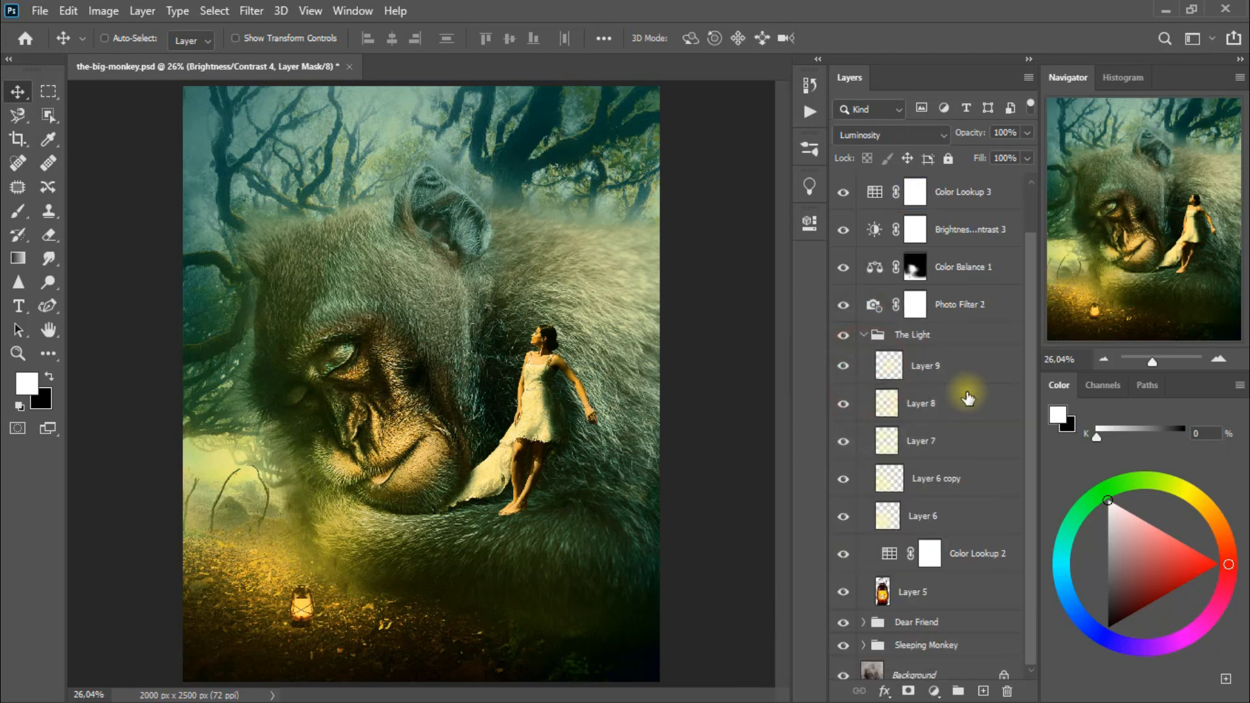
pyautogui.click(988, 549)
pyautogui.click(1027, 133)
pyautogui.moveTo(994, 155)
pyautogui.mouseDown()
pyautogui.moveTo(975, 157)
pyautogui.moveTo(997, 166)
pyautogui.moveTo(975, 163)
pyautogui.mouseUp()
# - Check Layer 8's effect by toggling its visibility and set its opacity to 9%
pyautogui.click(839, 389)
pyautogui.click(839, 389)
pyautogui.click(839, 389)
pyautogui.click(920, 388)
pyautogui.click(1027, 132)
pyautogui.moveTo(960, 155); pyautogui.dragTo(948, 155)
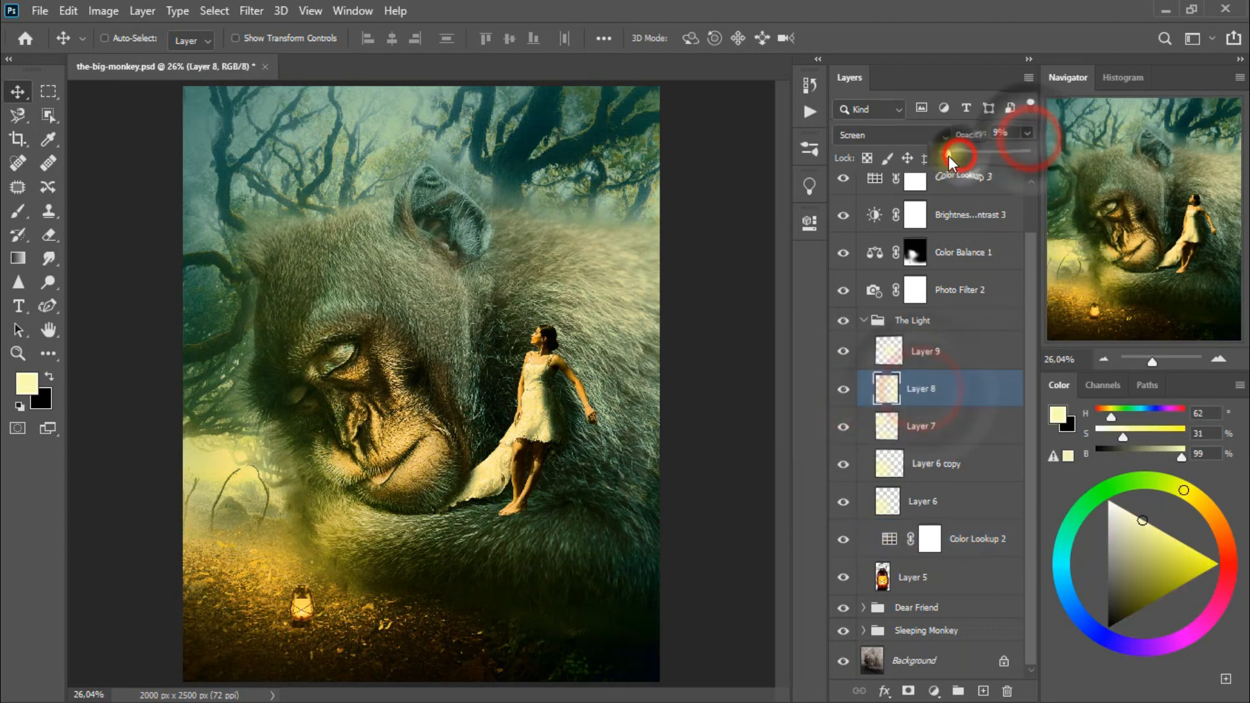
# - Compare the image with and without Layer 9, Layer 6 copy and Layer 6 in turn
pyautogui.click(844, 351)
pyautogui.click(843, 351)
pyautogui.click(843, 463)
pyautogui.click(843, 464)
pyautogui.click(844, 502)
pyautogui.click(843, 501)
# - Lower Layer 6's opacity, compare the image with and without it, and collapse The Light group
pyautogui.click(931, 505)
pyautogui.click(1027, 132)
pyautogui.moveTo(1018, 157); pyautogui.dragTo(975, 174)
pyautogui.click(843, 501)
pyautogui.click(843, 501)
pyautogui.click(865, 320)
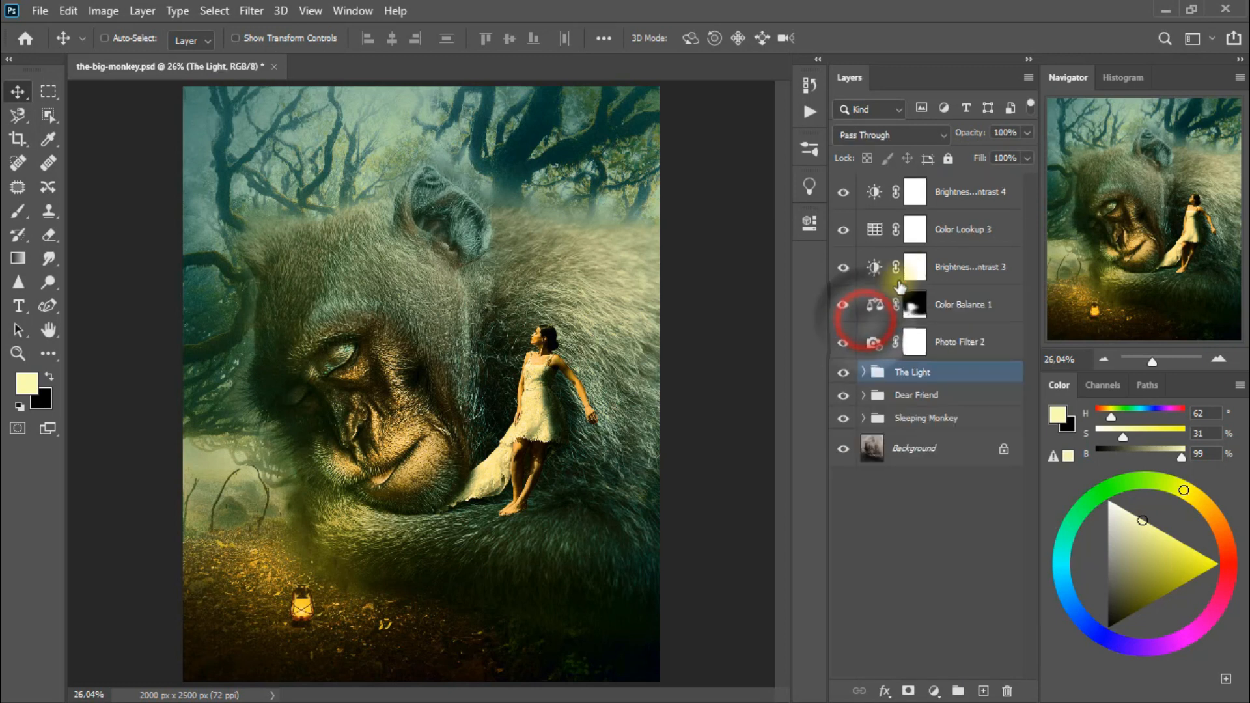
# - Set the top Brightness/Contrast layer's opacity to 30% and compare the image with and without it
pyautogui.click(965, 202)
pyautogui.click(843, 206)
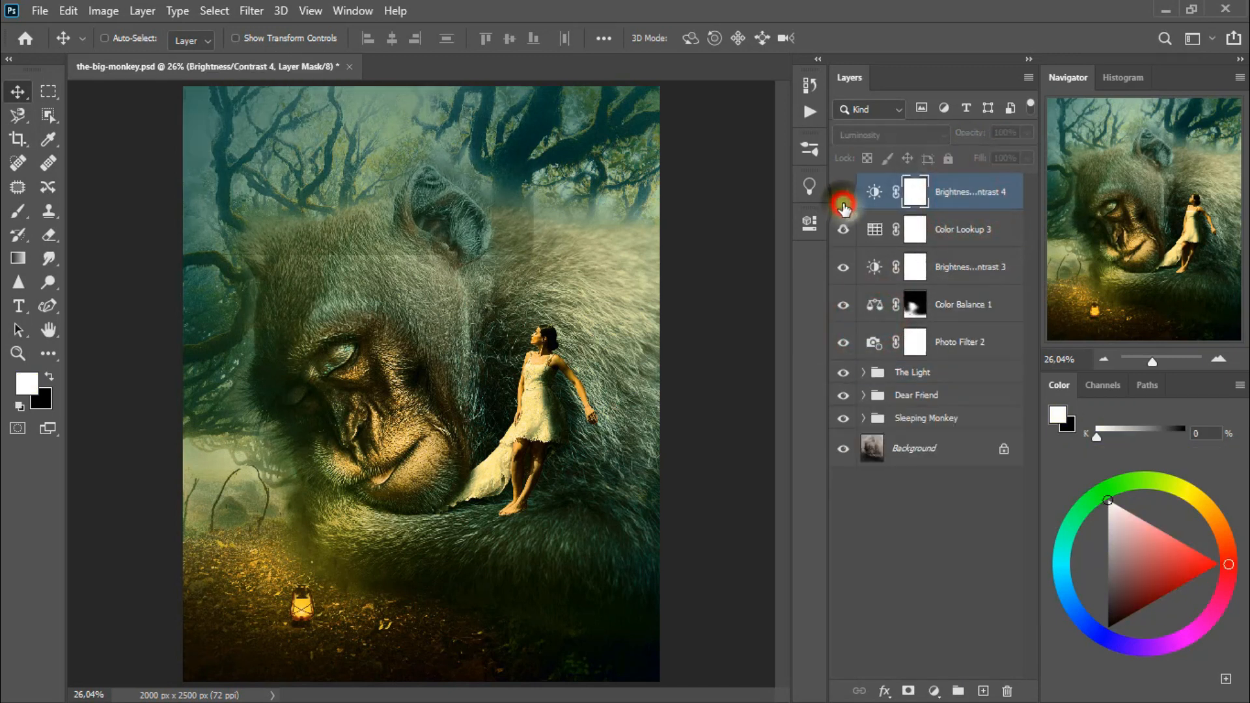
pyautogui.click(844, 205)
pyautogui.click(844, 205)
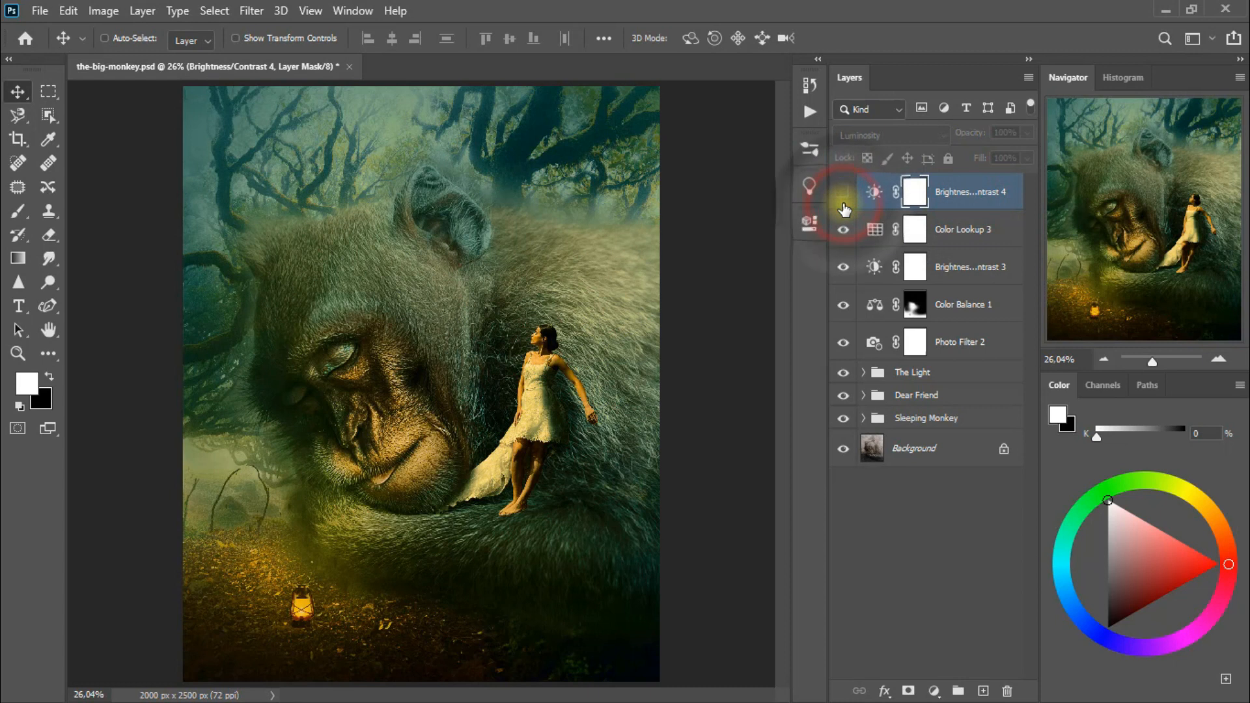
pyautogui.click(843, 206)
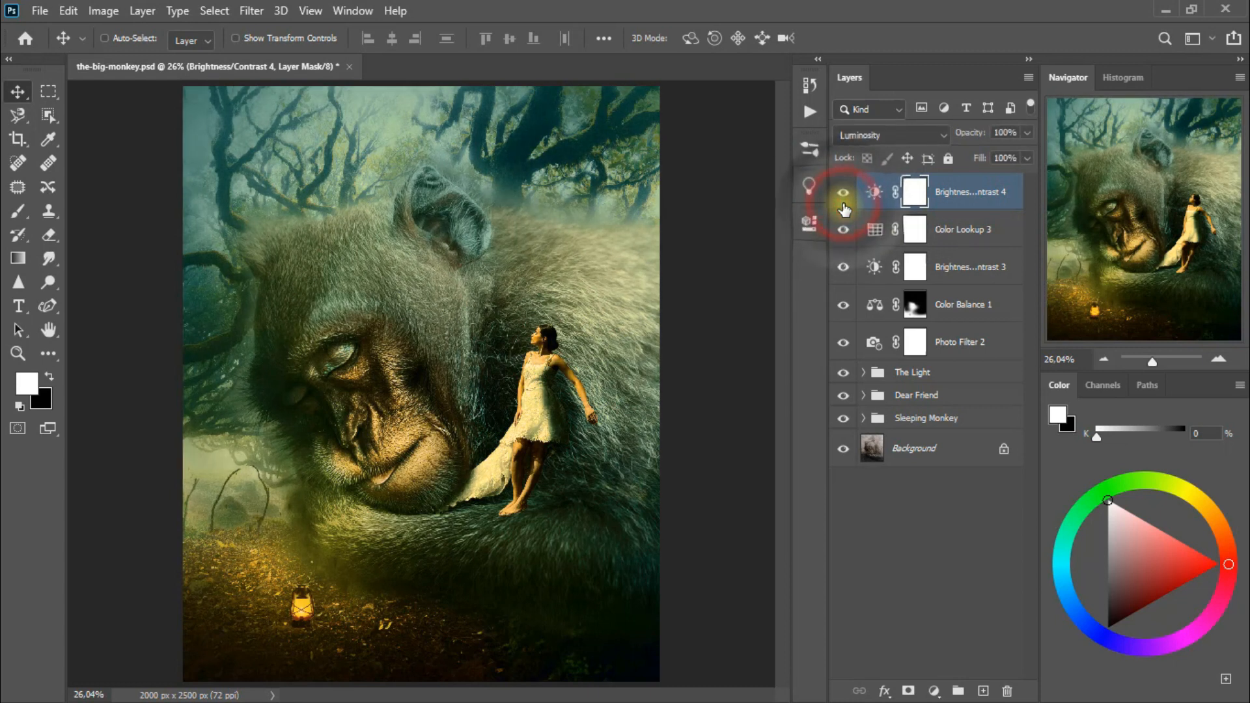
pyautogui.click(1026, 132)
pyautogui.moveTo(1021, 154); pyautogui.dragTo(984, 162)
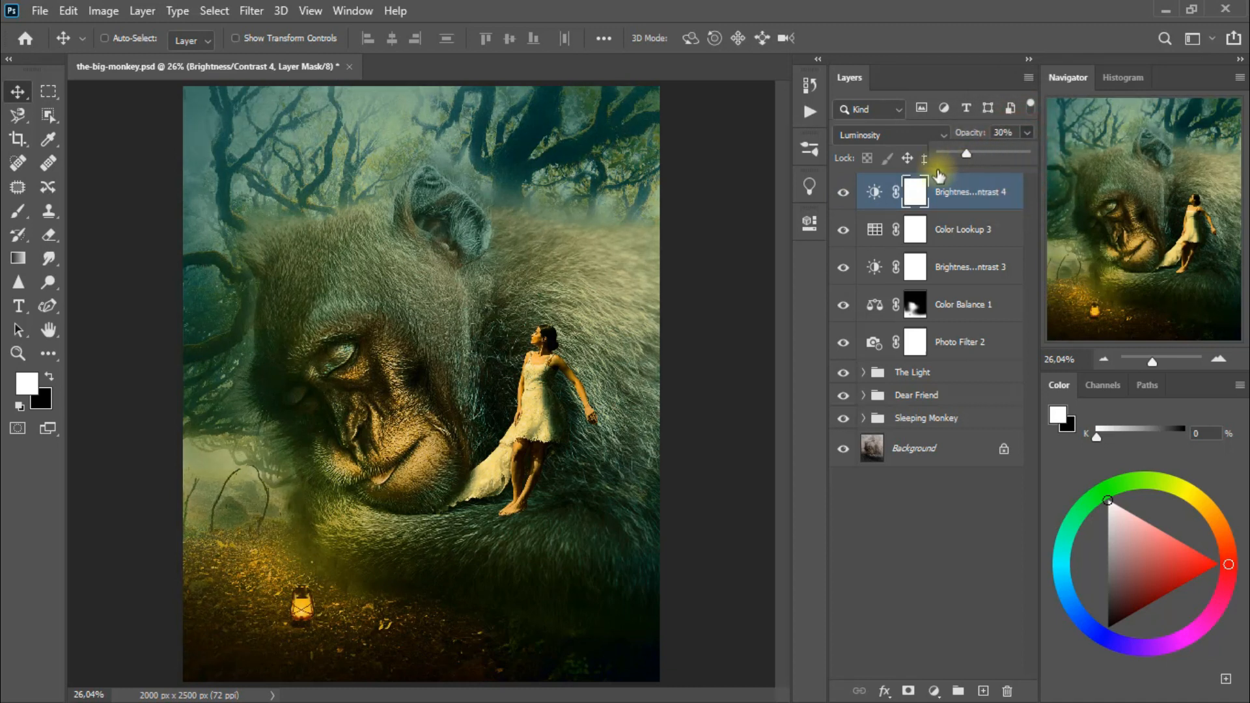
pyautogui.click(836, 192)
pyautogui.click(837, 192)
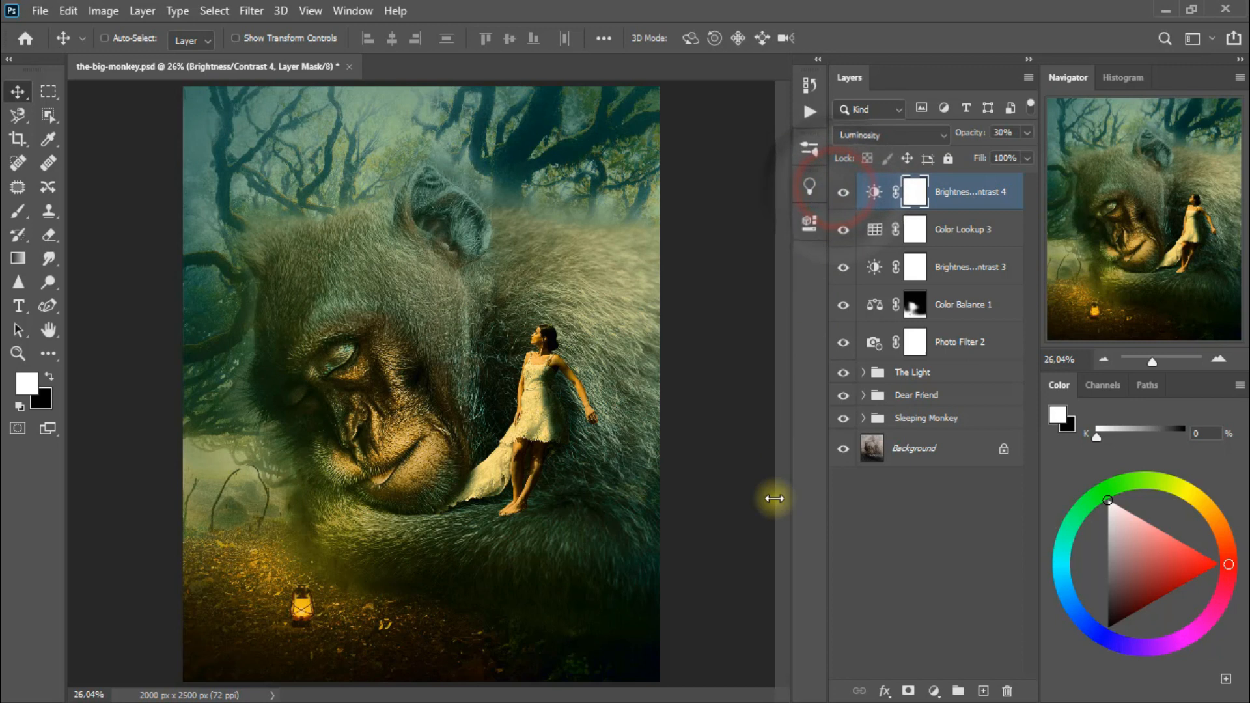